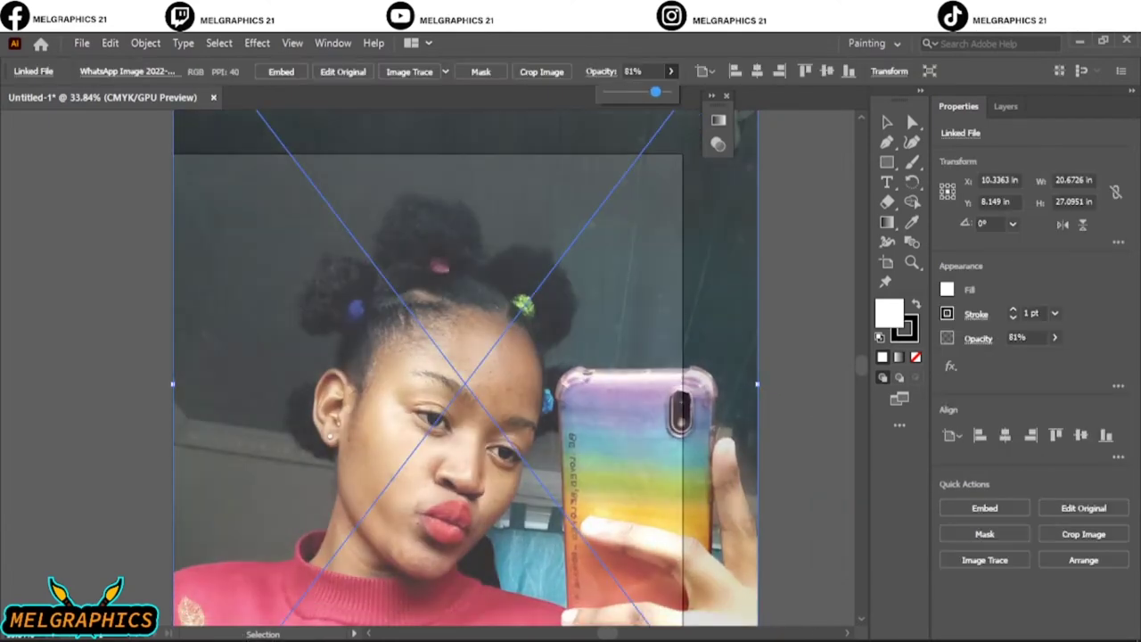
- Choose a new tracing brush from the Brush Libraries
left_click(436, 71)
left_click(284, 200)
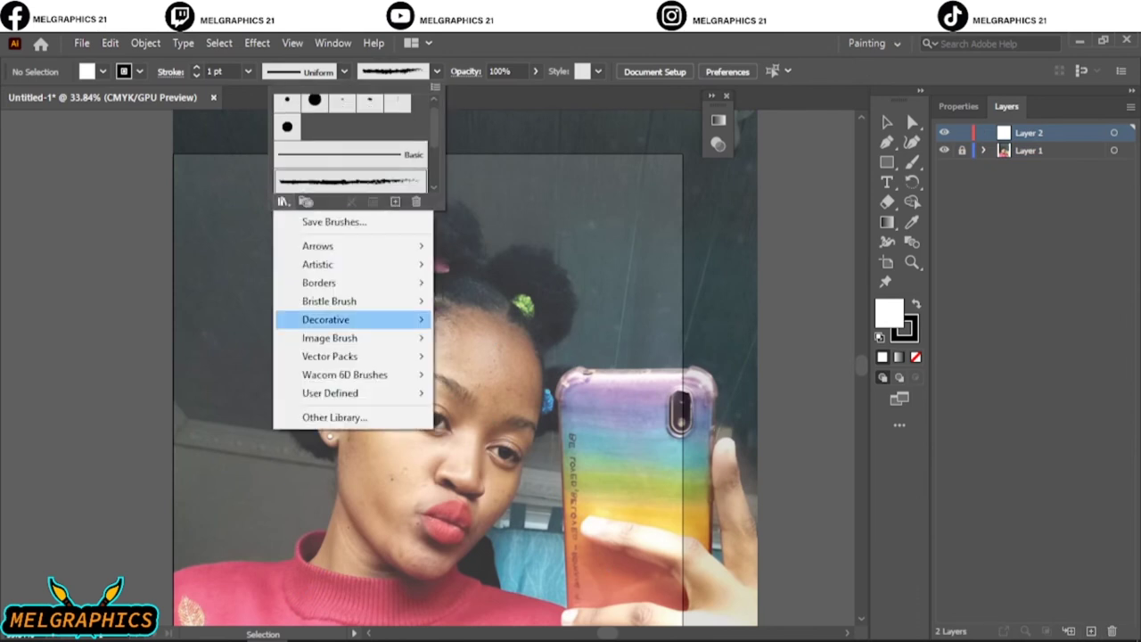
left_click(331, 318)
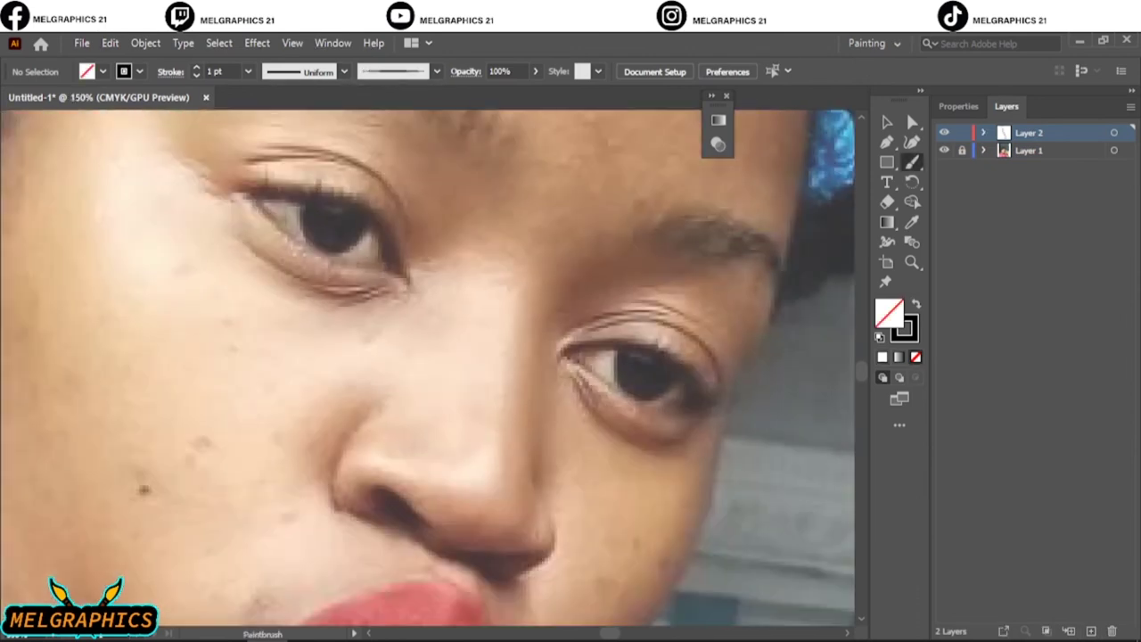
- Trace the nose, nostrils and bridge, then the upper and lower lip outlines
left_click_drag(384, 423, 366, 518)
mouse_move(468, 558)
left_mouse_down()
mouse_move(524, 562)
mouse_move(584, 299)
left_mouse_up()
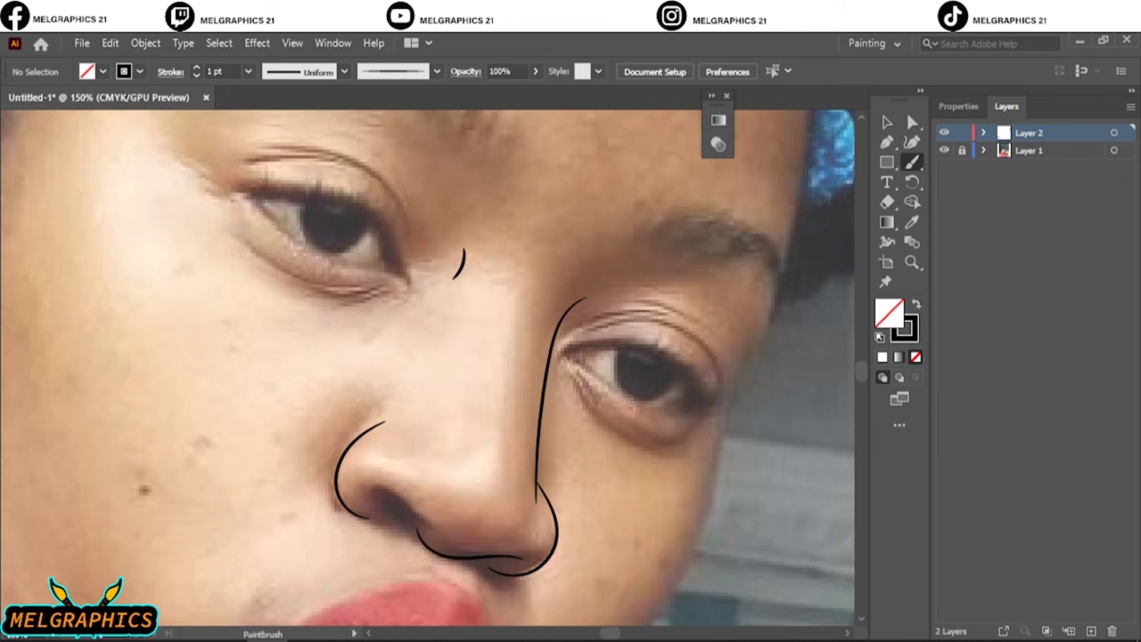
scroll(428, 357, "down", 5)
key("ctrl+plus")
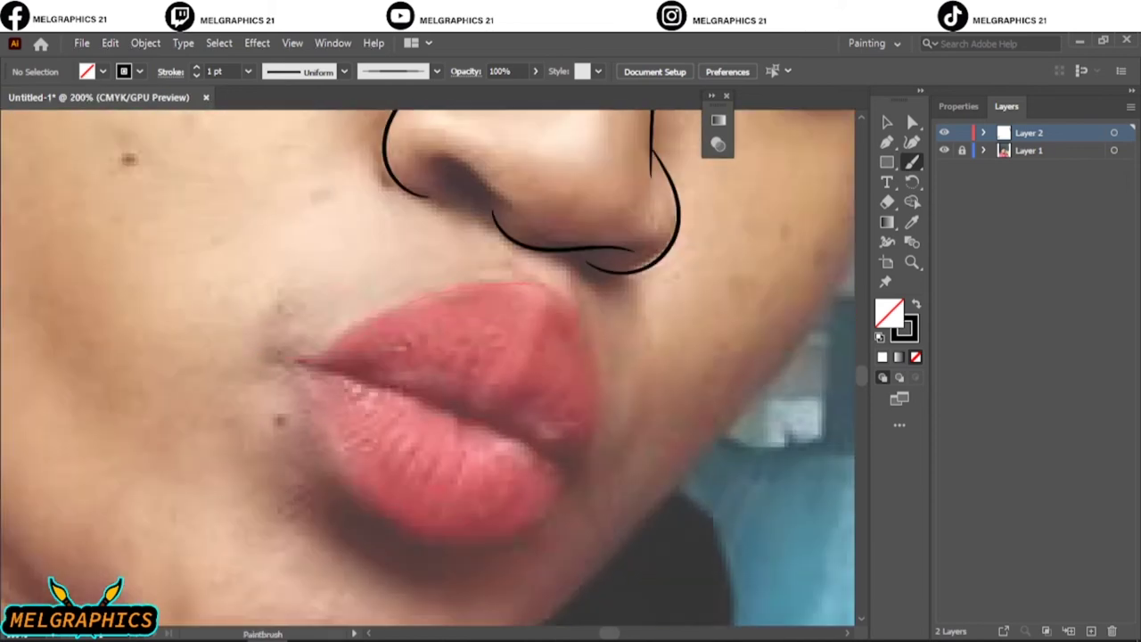
left_click_drag(282, 355, 572, 467)
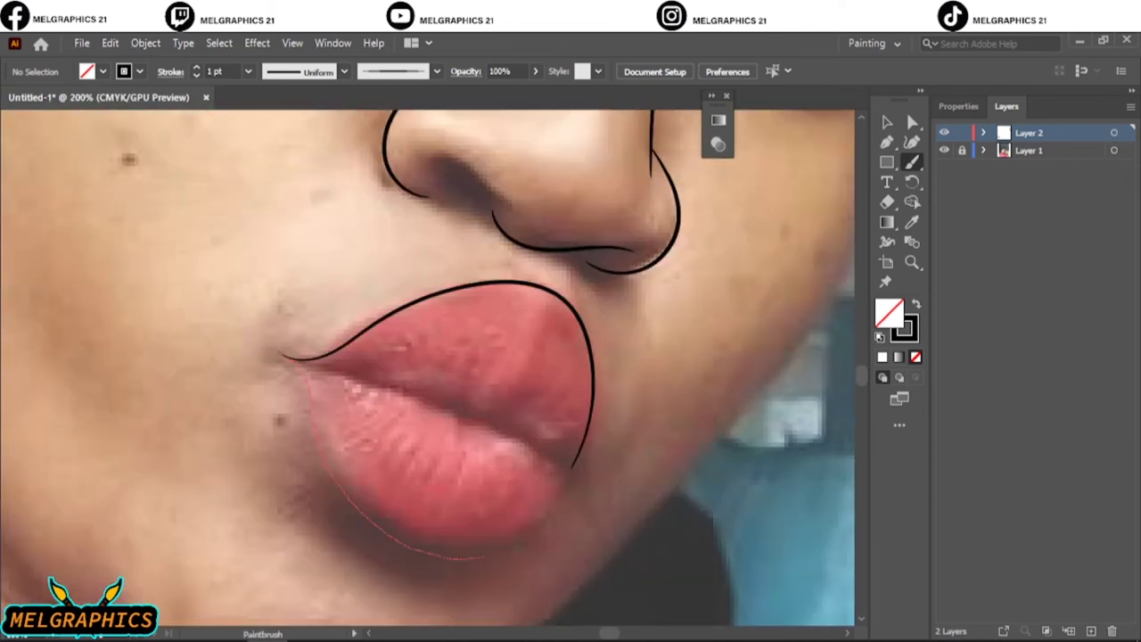
left_click_drag(481, 557, 572, 465)
- Draw the line where the lips meet, with its centre curl and right-corner extension
key("ctrl+plus")
key("ctrl+plus")
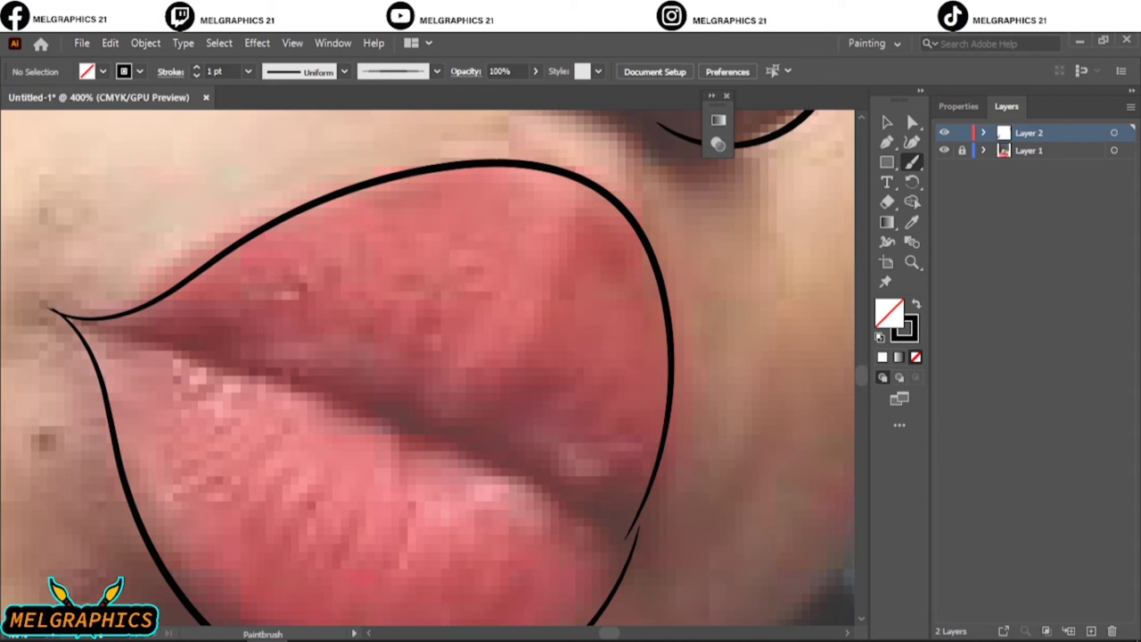
left_click_drag(339, 396, 86, 330)
left_click_drag(597, 283, 421, 392)
left_click_drag(435, 433, 627, 535)
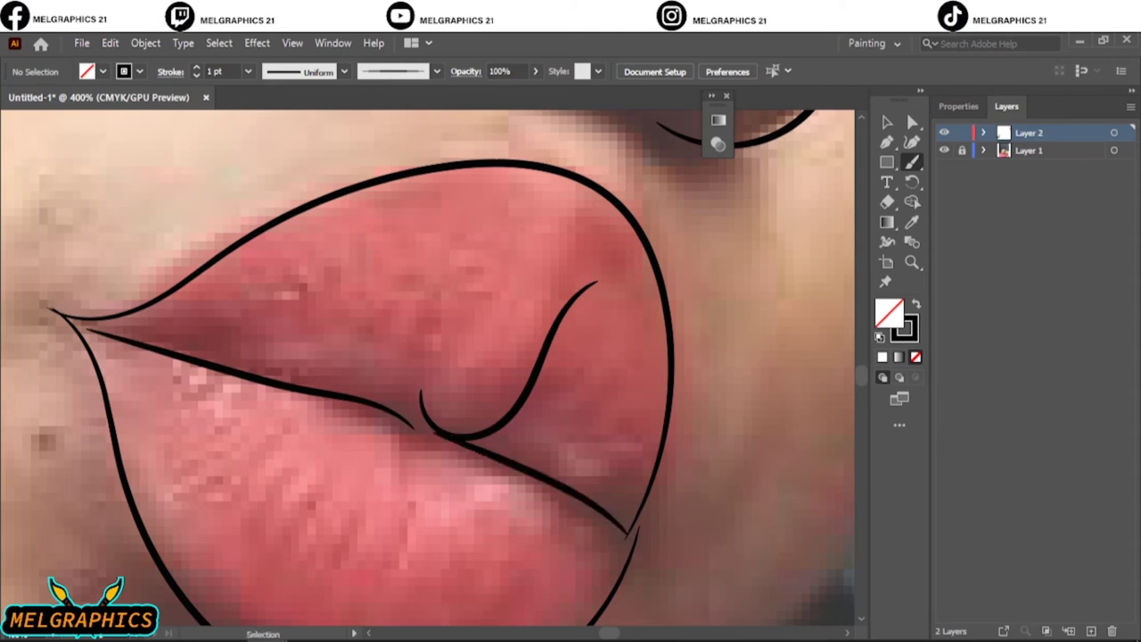
key("ctrl+0")
scroll(428, 463, "up", 5)
left_click_drag(724, 412, 695, 491)
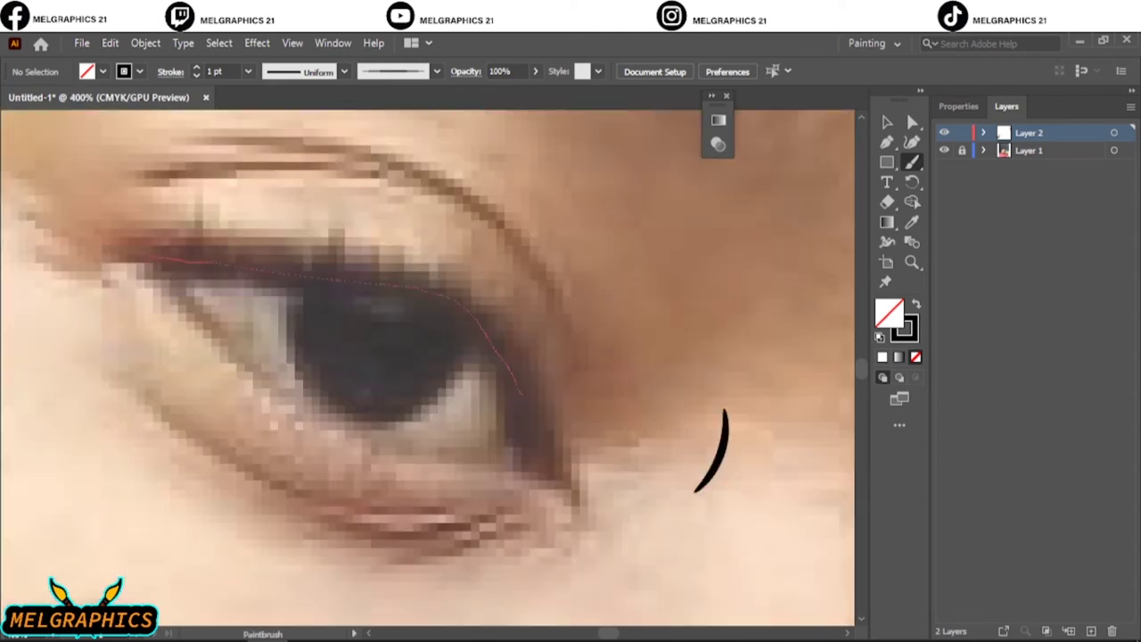
- Outline the first eye's upper and lower lids, outer corner and iris
left_click_drag(521, 392, 569, 488)
left_click_drag(183, 288, 565, 483)
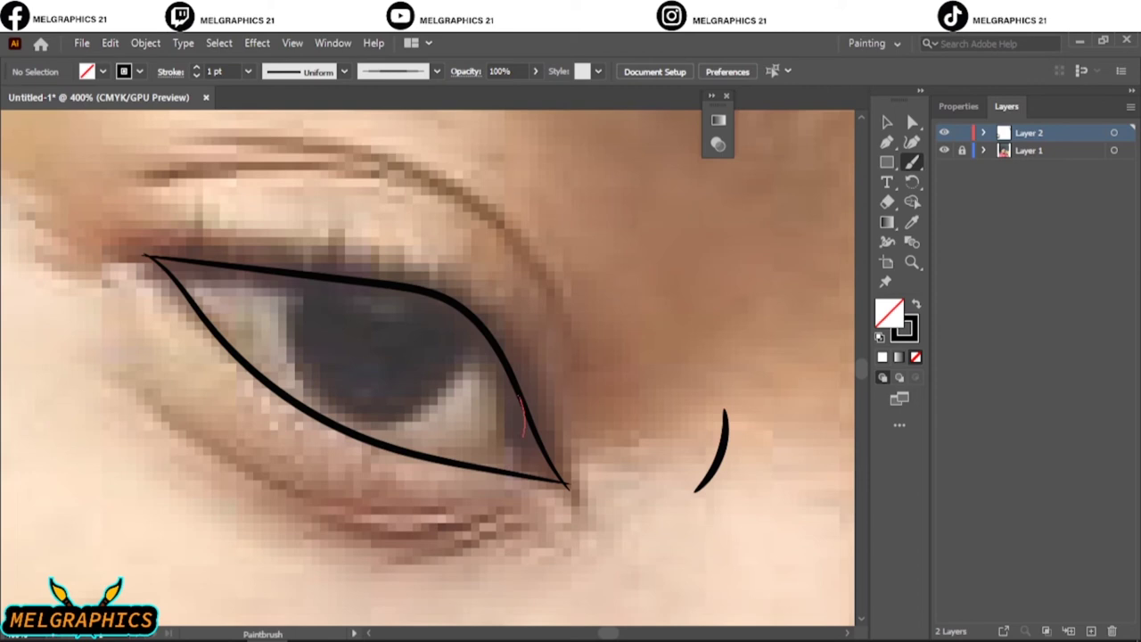
left_click_drag(524, 437, 500, 469)
left_click_drag(314, 401, 299, 279)
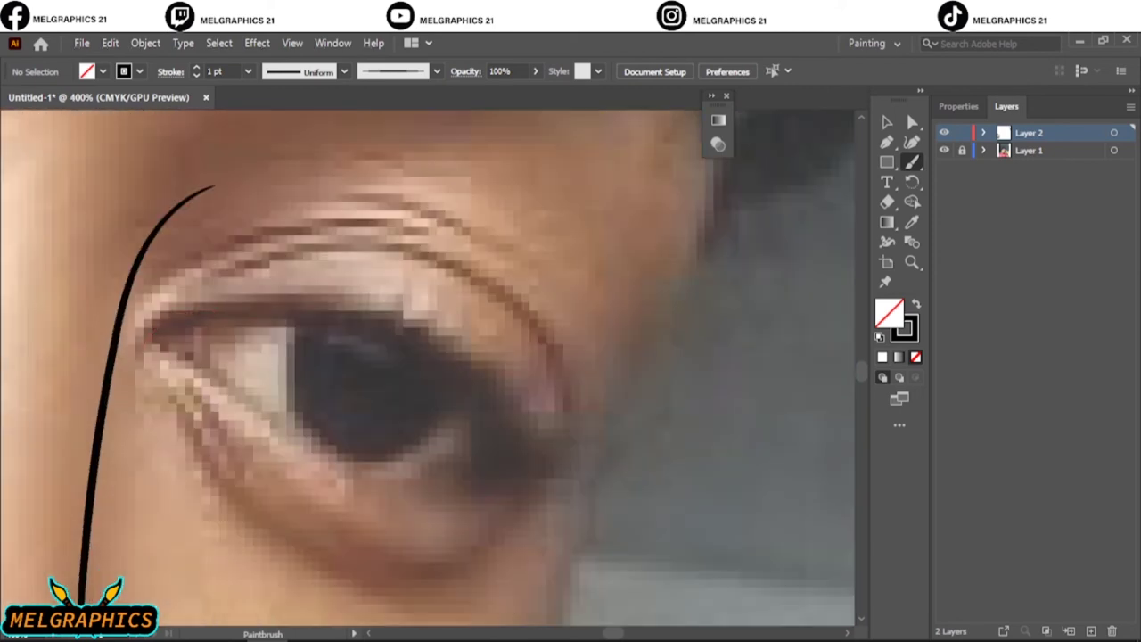
- Trace the other eye's upper and lower eyelids, redrawing the misdrawn lower lid
left_click_drag(140, 357, 584, 462)
left_click_drag(147, 346, 570, 464)
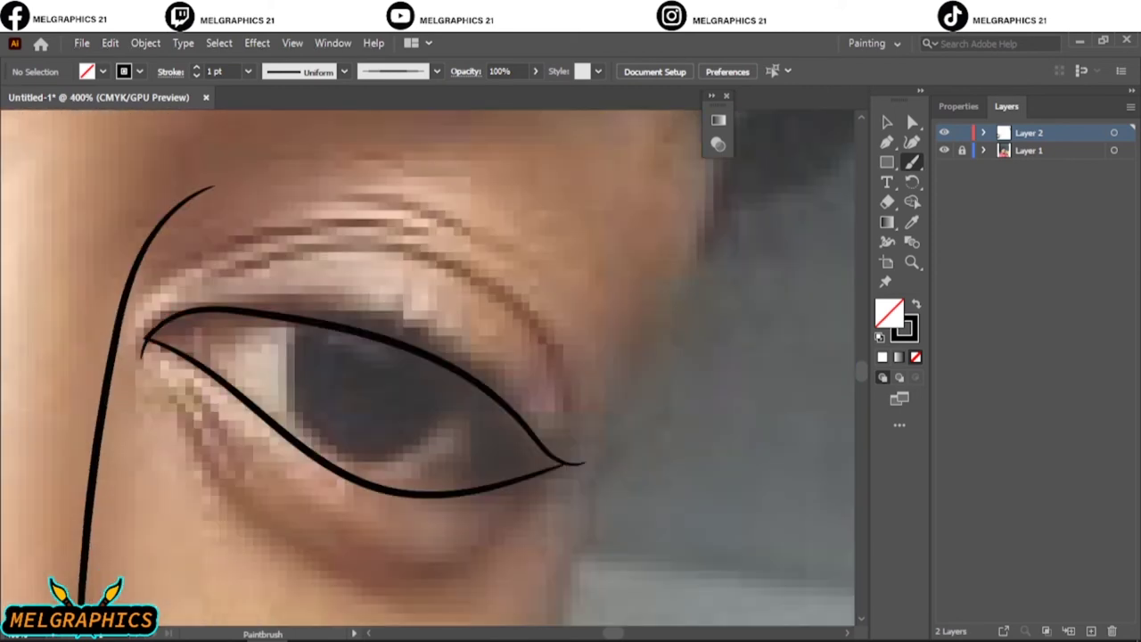
key("ctrl+z")
left_click_drag(147, 343, 538, 444)
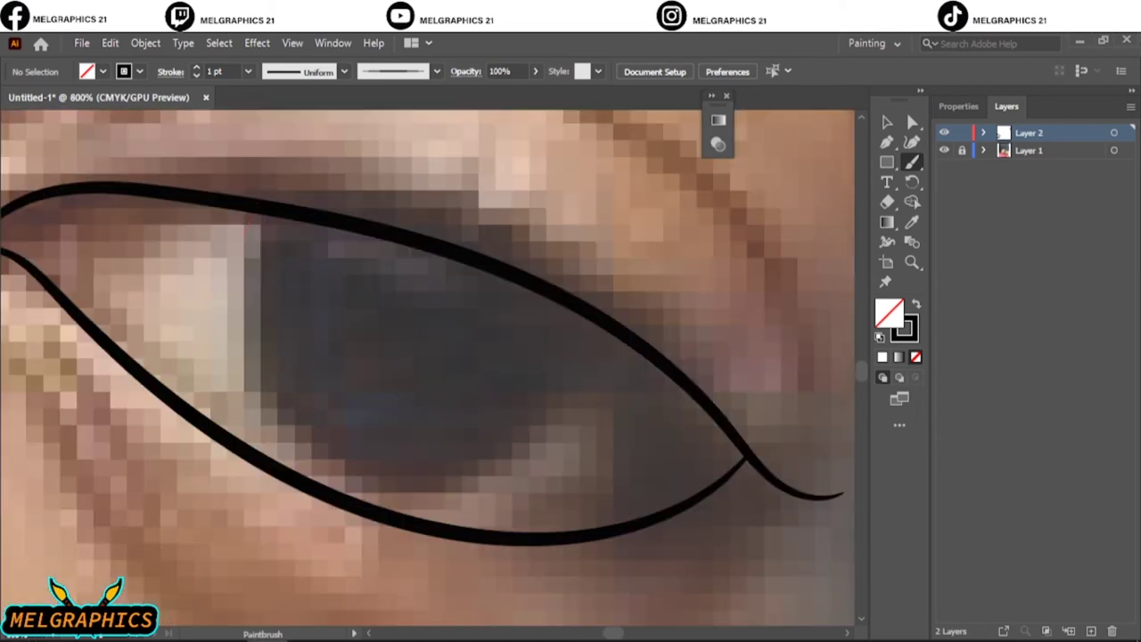
- Set the Paintbrush fidelity to Smooth and widen the edit-selected-paths range
key("Return")
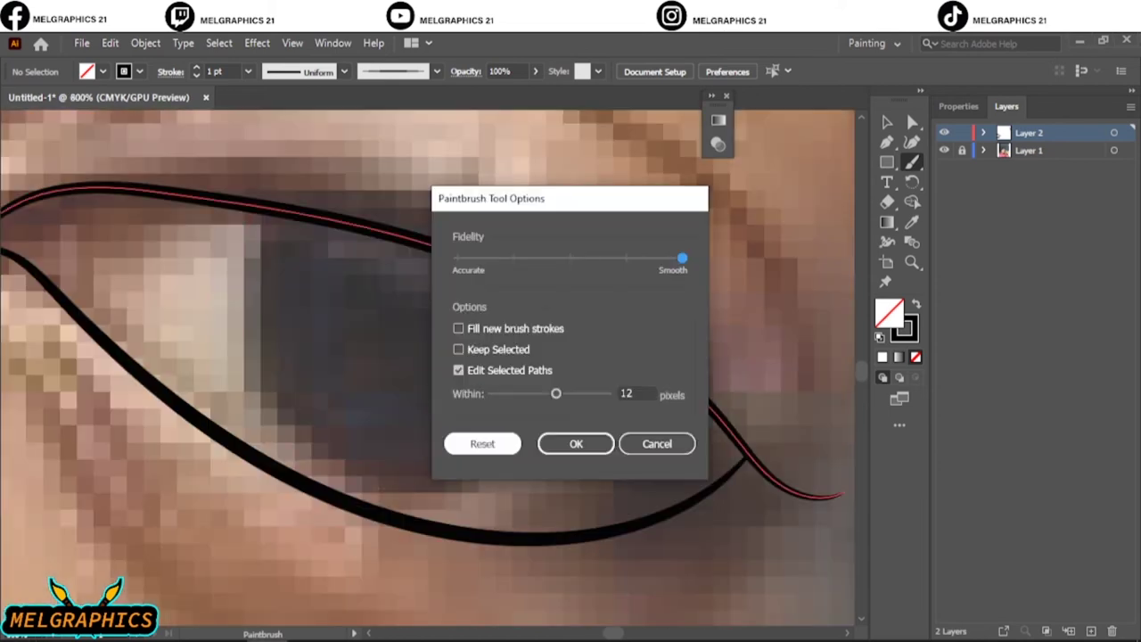
left_click_drag(570, 258, 683, 258)
left_click_drag(556, 393, 586, 393)
left_click(576, 443)
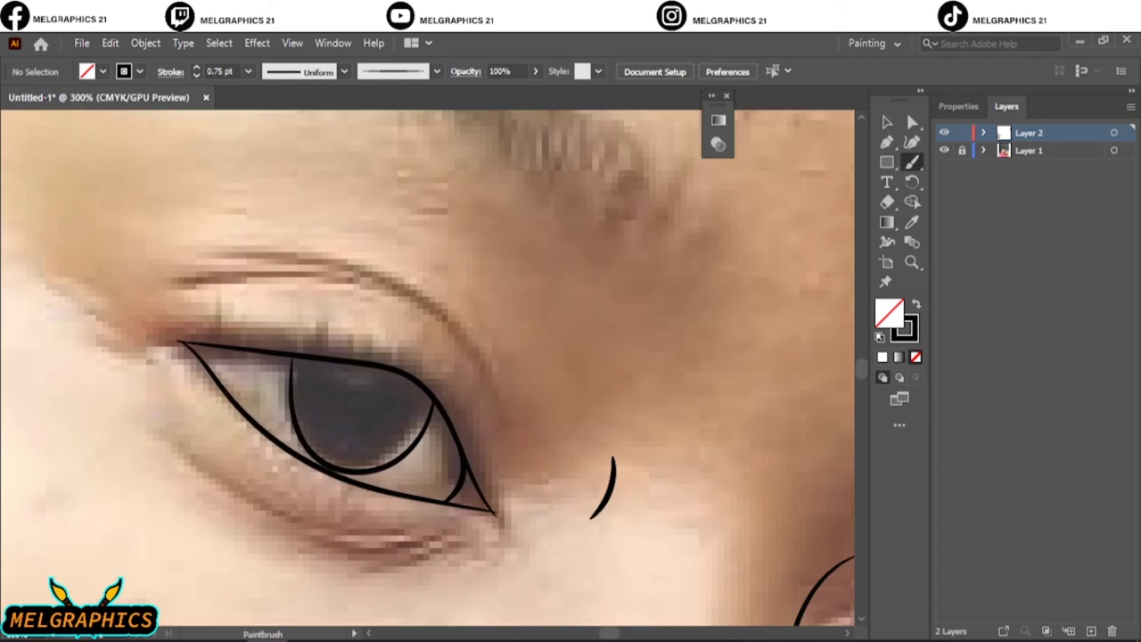
- Add iris and inner-lid lines, creases above both eyes and under-eye lines
left_click_drag(185, 284, 431, 311)
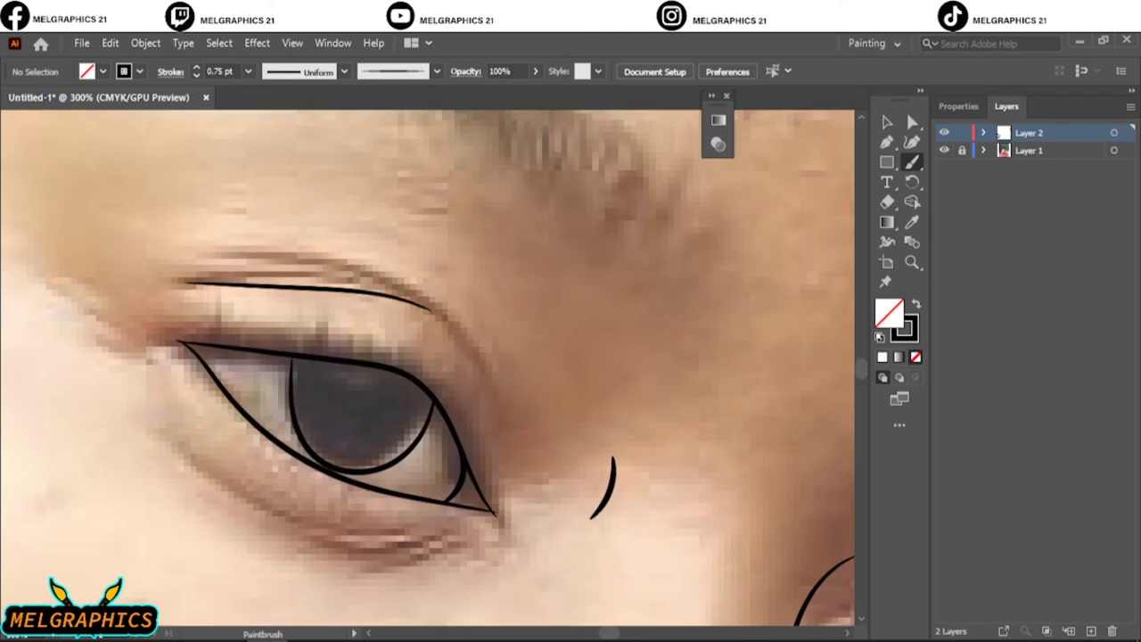
left_click_drag(245, 260, 509, 426)
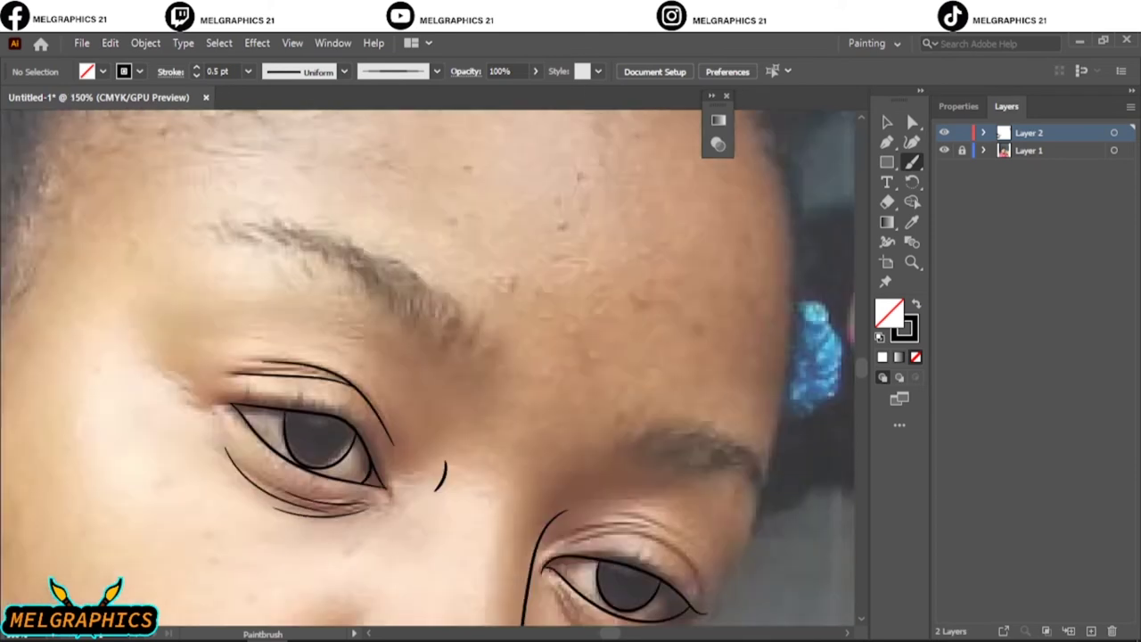
scroll(428, 366, "down", 3)
scroll(517, 365, "up", 3)
left_click_drag(355, 357, 475, 505)
left_click_drag(461, 467, 640, 448)
left_click_drag(364, 350, 410, 412)
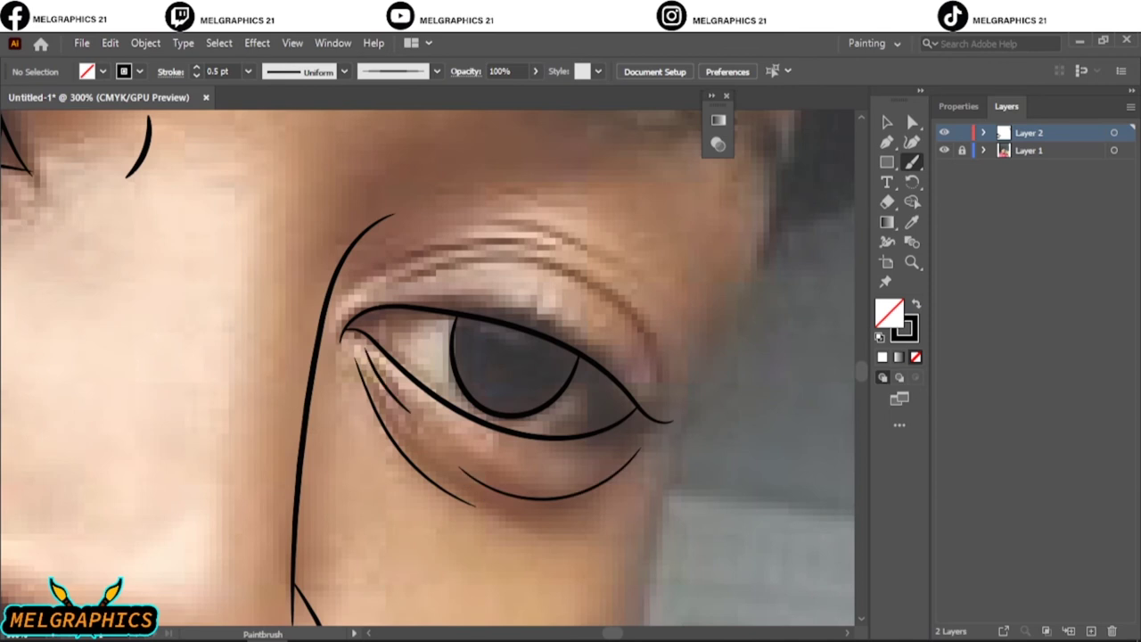
left_click_drag(350, 294, 669, 328)
left_click_drag(442, 258, 636, 288)
- Outline the ear from its top edge around to the lobe
key("ctrl+0")
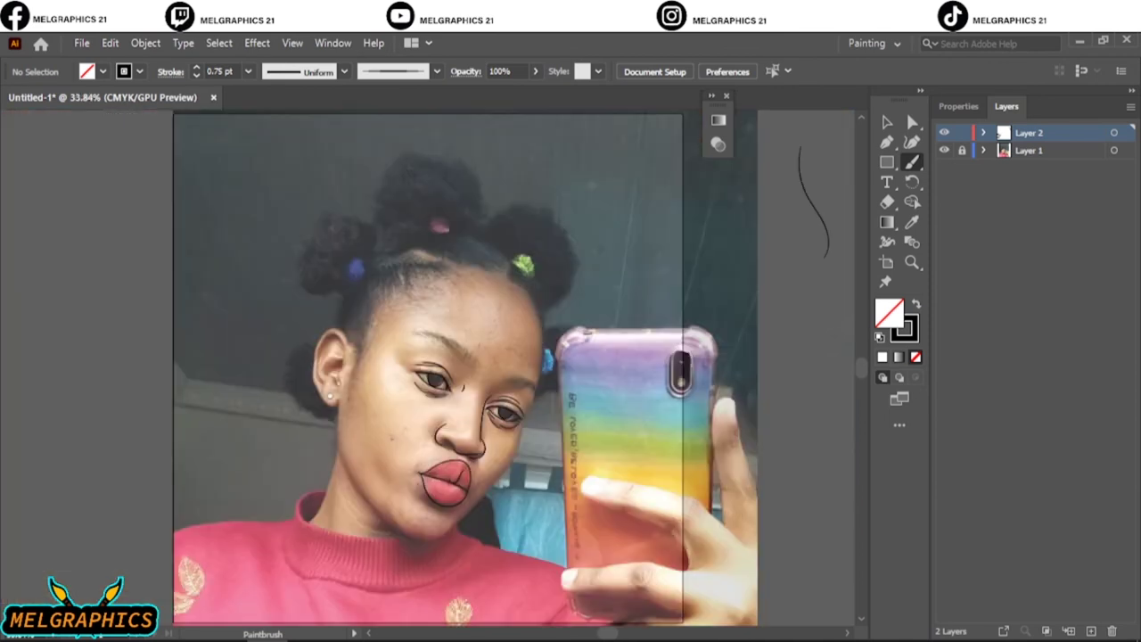
scroll(339, 361, "up", 5)
left_click_drag(264, 156, 419, 223)
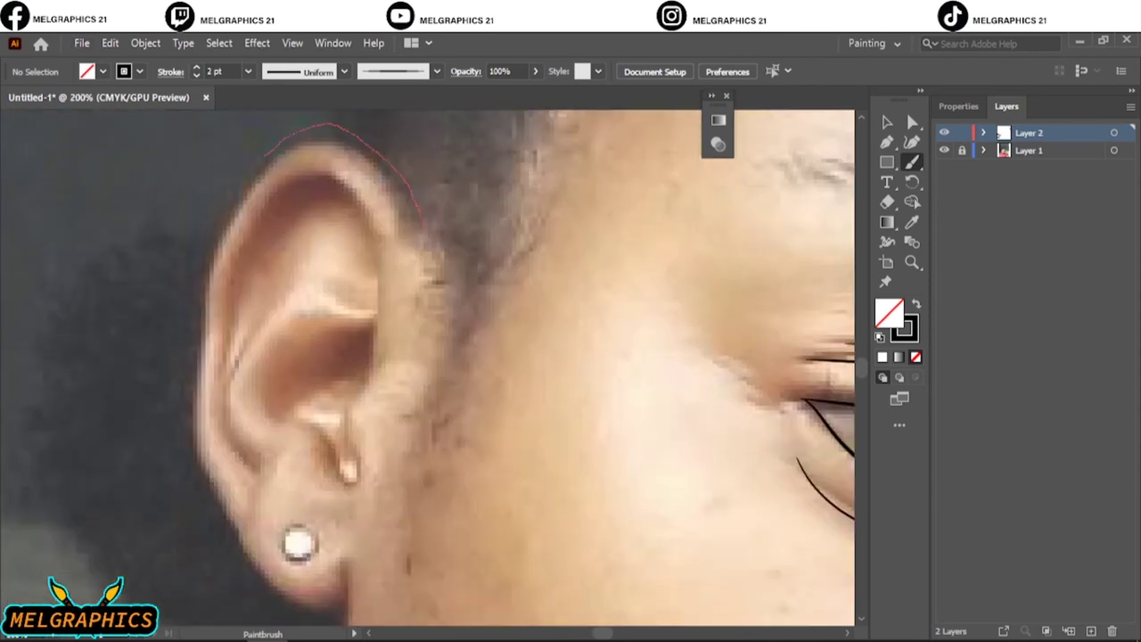
left_click_drag(267, 142, 207, 316)
left_click_drag(250, 558, 349, 587)
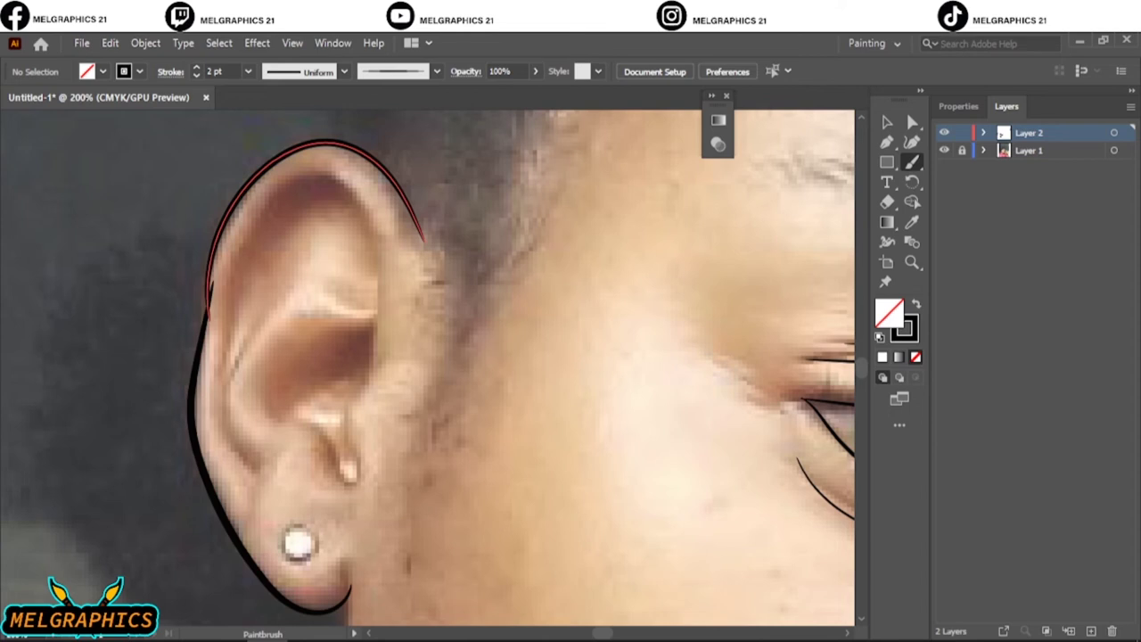
left_click_drag(207, 308, 207, 312)
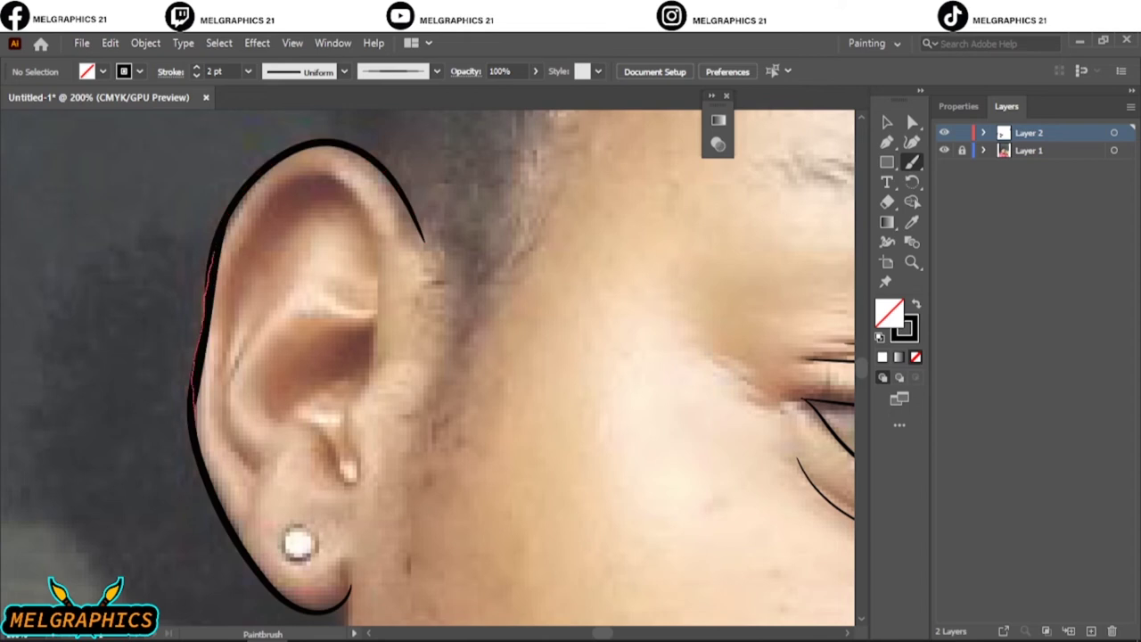
- Replace the bad jaw stroke with a jawline down to the chin, plus a curve under the lower lip
key("ctrl+0")
key("ctrl+1")
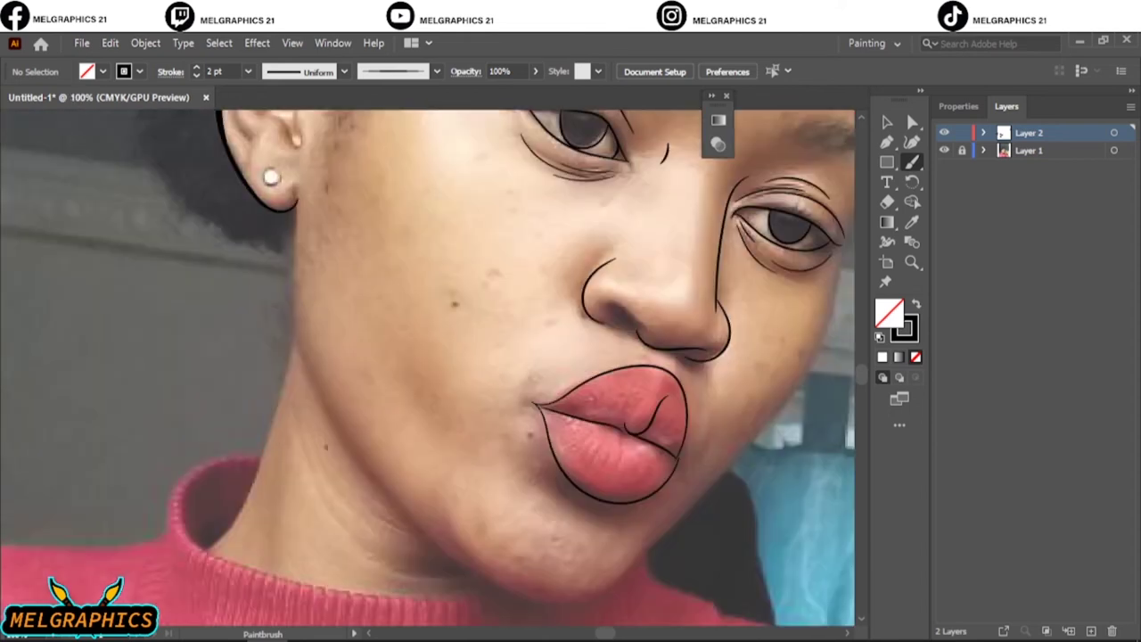
key("ctrl+z")
scroll(266, 170, "up", 5)
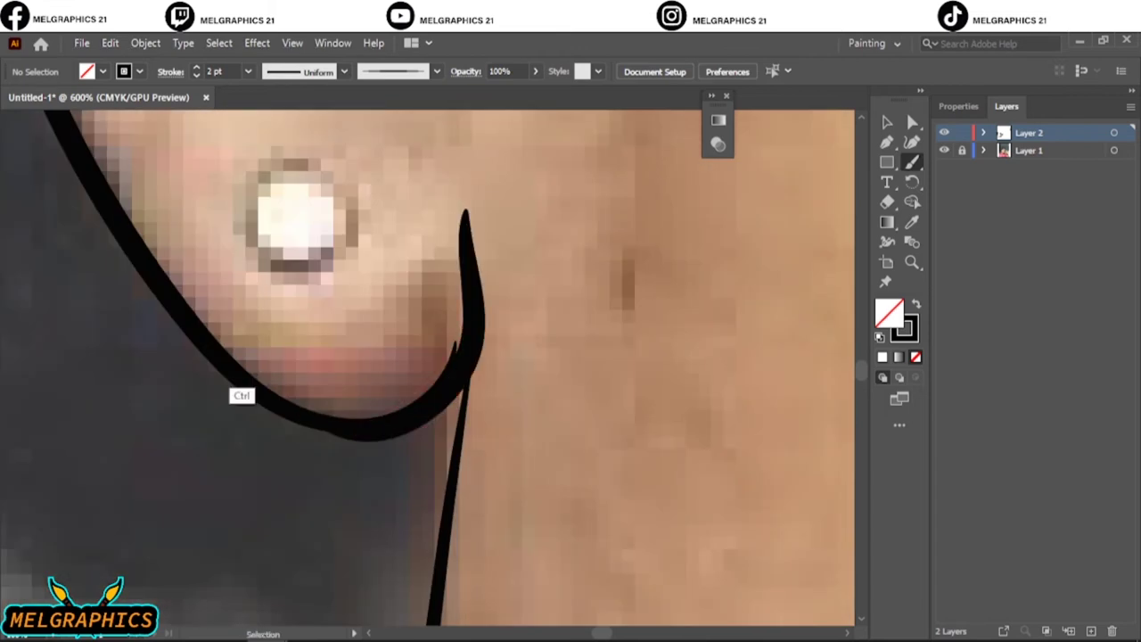
key("ctrl+0")
key("ctrl+plus")
key("ctrl+plus")
key("ctrl+plus")
scroll(428, 366, "left", 2)
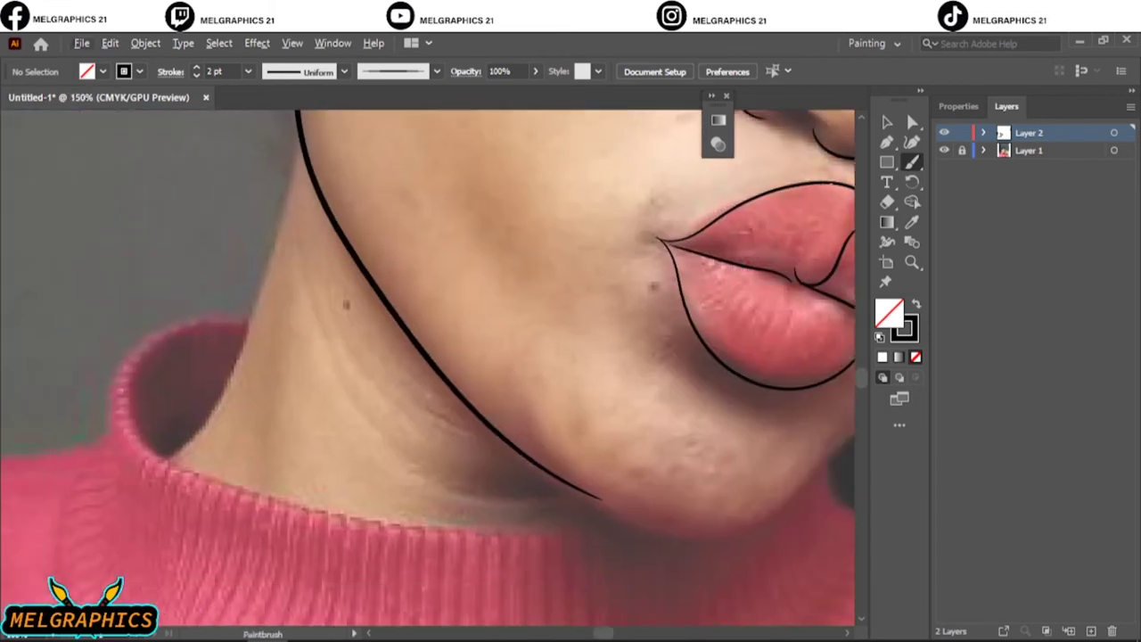
key("ctrl+0")
scroll(482, 285, "up", 4)
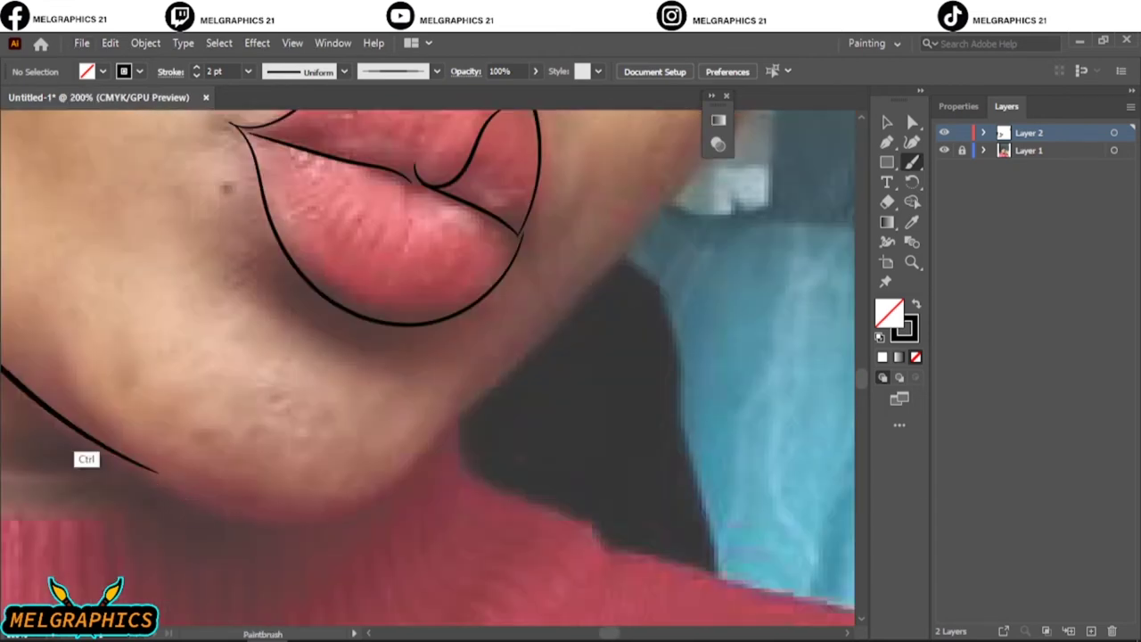
mouse_move(223, 513)
left_mouse_down()
mouse_move(468, 393)
mouse_move(334, 490)
left_mouse_up()
key("ctrl+0")
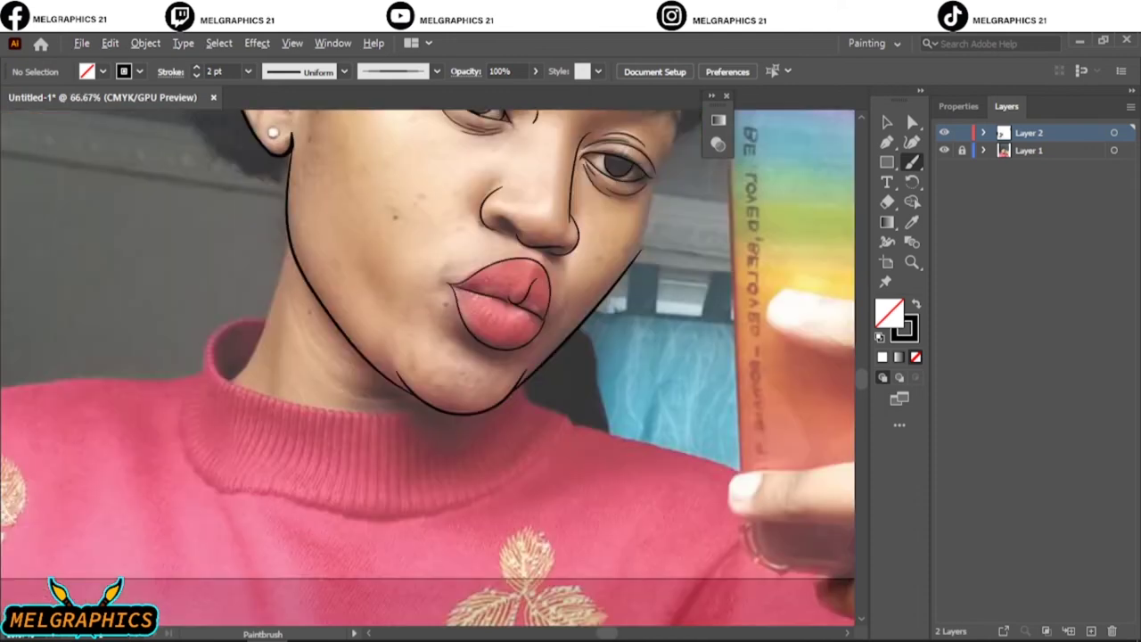
scroll(428, 357, "up", 3)
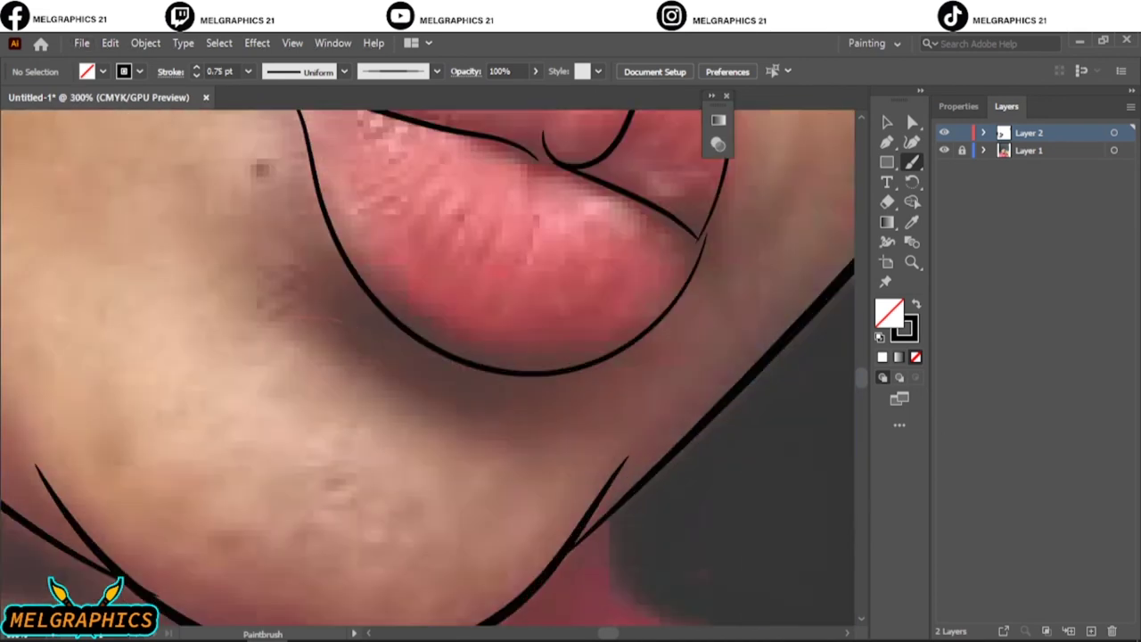
left_click_drag(335, 338, 514, 427)
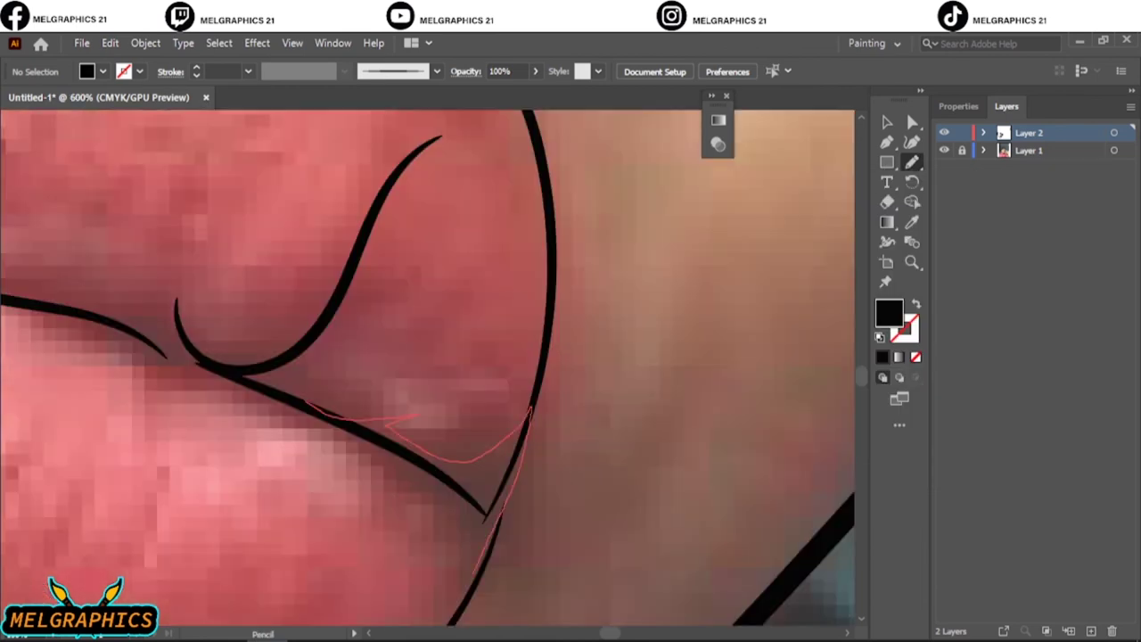
- Fill the gap between the lips and add tapered black shapes at the right corner and upper lip
left_click_drag(473, 570, 481, 535)
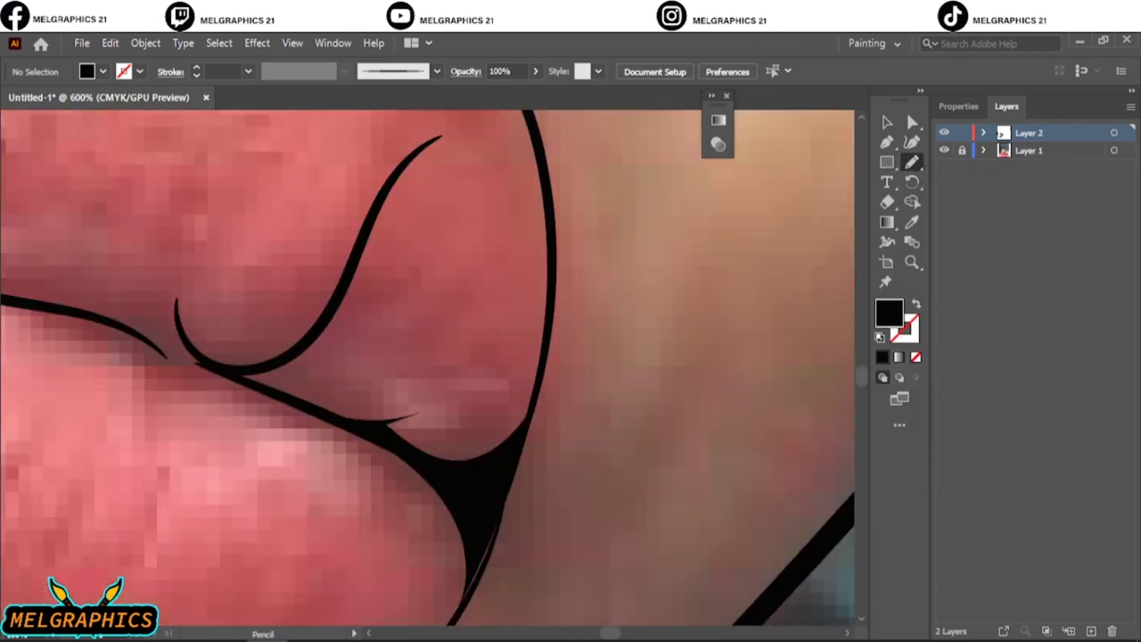
scroll(428, 366, "down", 3)
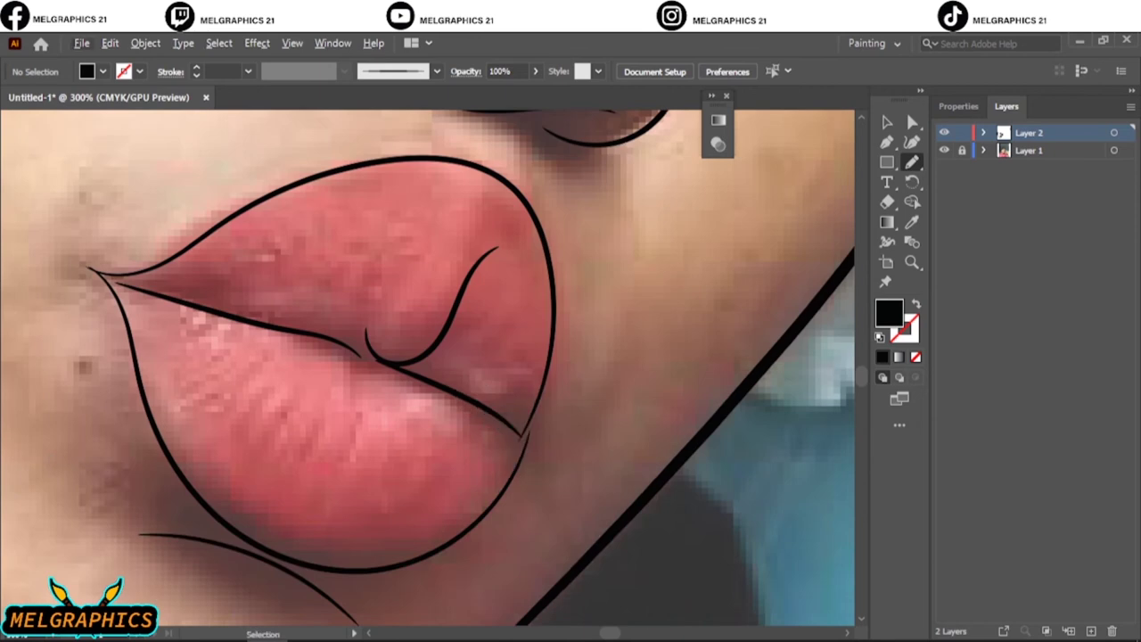
scroll(502, 433, "up", 3)
left_click_drag(628, 227, 535, 553)
left_click_drag(619, 294, 539, 540)
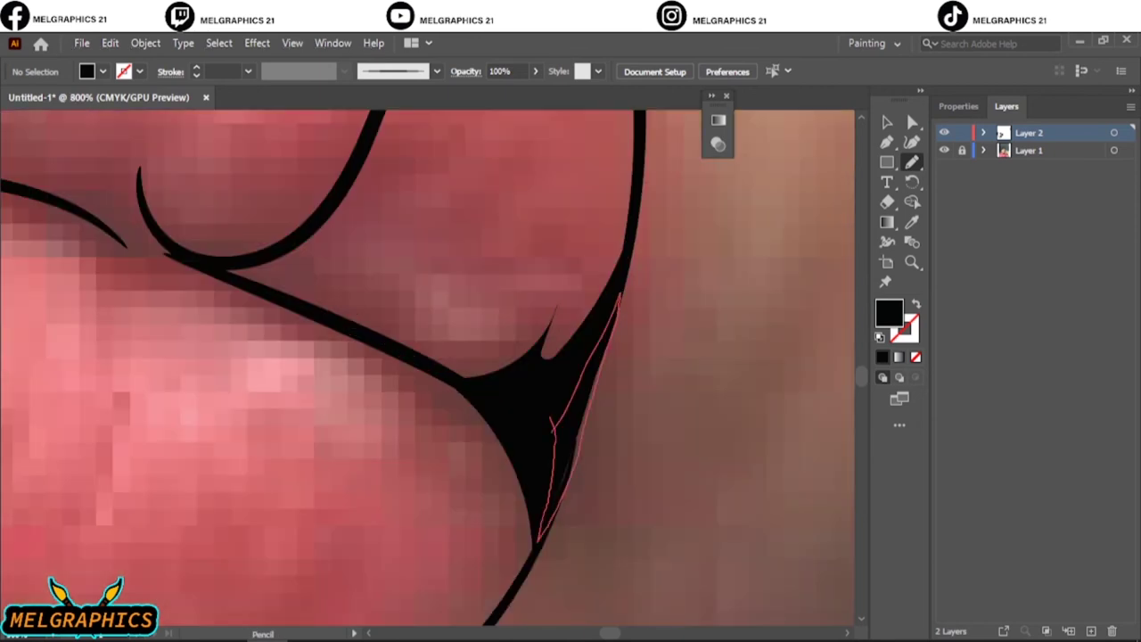
mouse_move(169, 342)
left_mouse_down()
mouse_move(336, 272)
mouse_move(535, 303)
mouse_move(312, 441)
mouse_move(174, 343)
left_mouse_up()
mouse_move(365, 426)
left_mouse_down()
mouse_move(535, 489)
mouse_move(633, 174)
mouse_move(446, 419)
left_mouse_up()
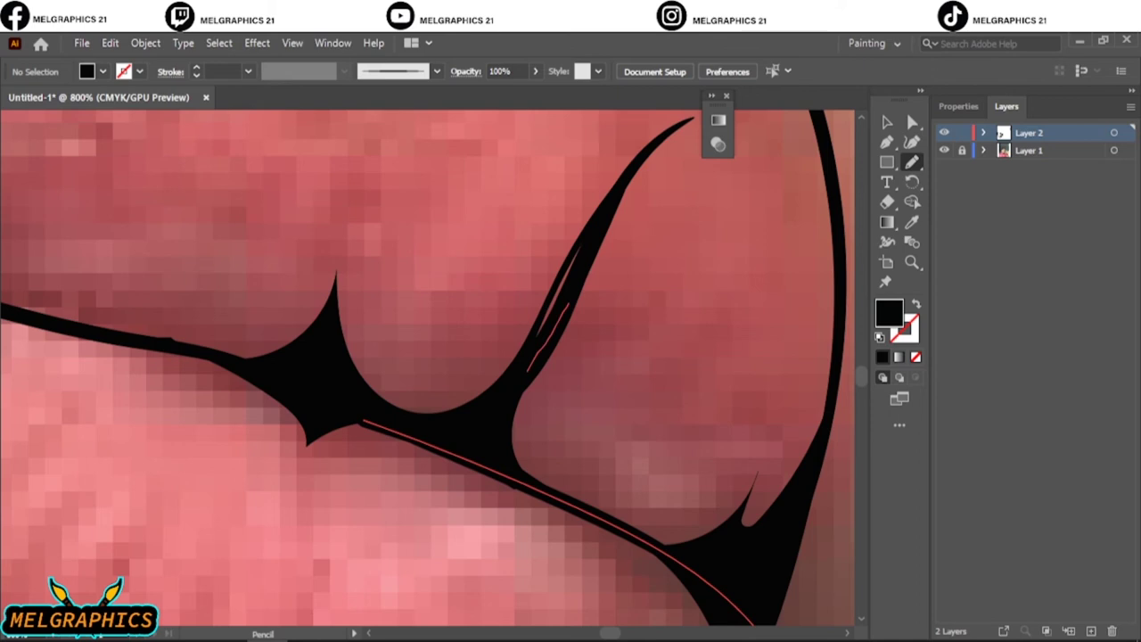
- Add tapered black shapes at the left lip corner and along the lower lip edge
key("ctrl+0")
scroll(383, 384, "up", 10)
mouse_move(191, 297)
left_mouse_down()
mouse_move(603, 406)
mouse_move(535, 426)
mouse_move(111, 303)
left_mouse_up()
left_click_drag(356, 402, 535, 268)
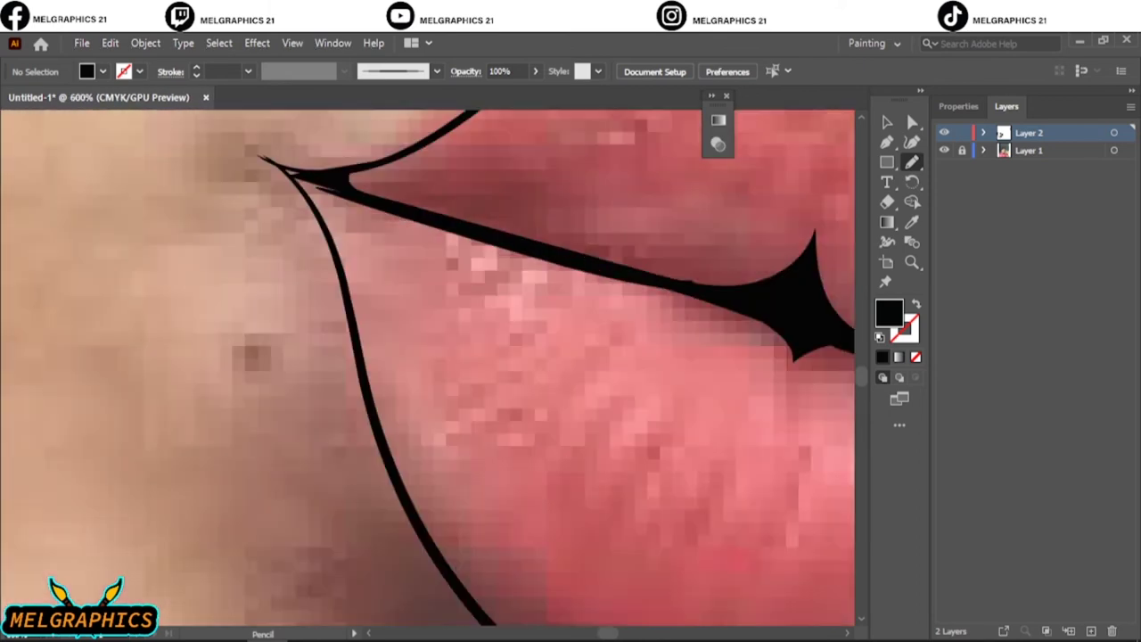
scroll(348, 194, "up", 2)
left_click_drag(462, 226, 485, 246)
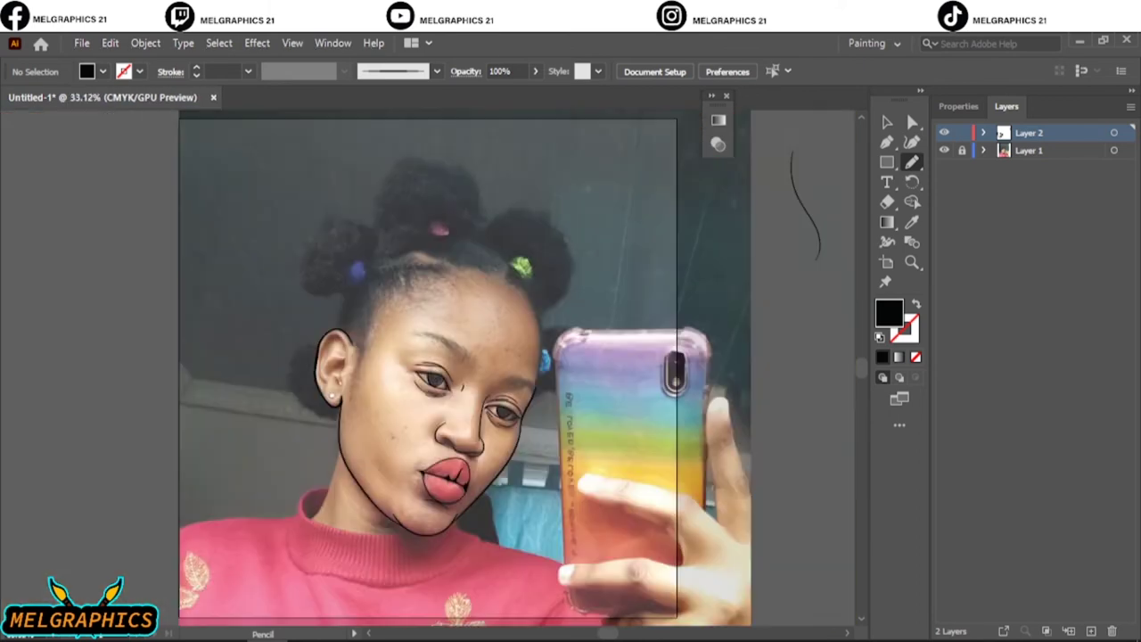
key("ctrl+plus")
key("ctrl+plus")
key("ctrl+plus")
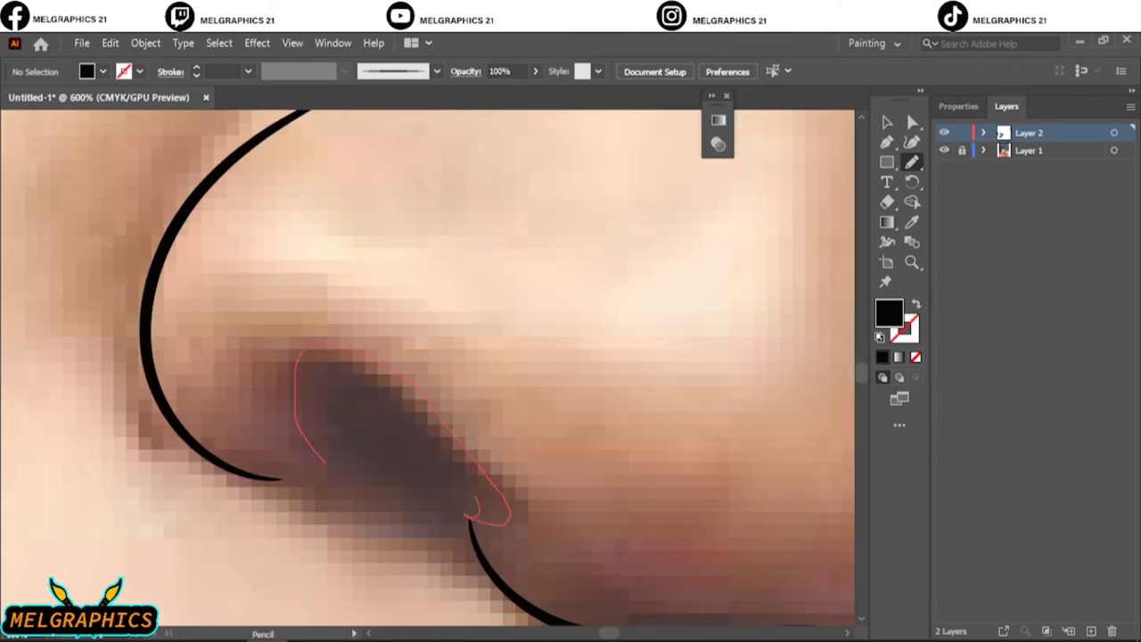
- Outline the nostril and give the first eye a bold lid, jagged lashes and black iris
left_click_drag(469, 515, 469, 515)
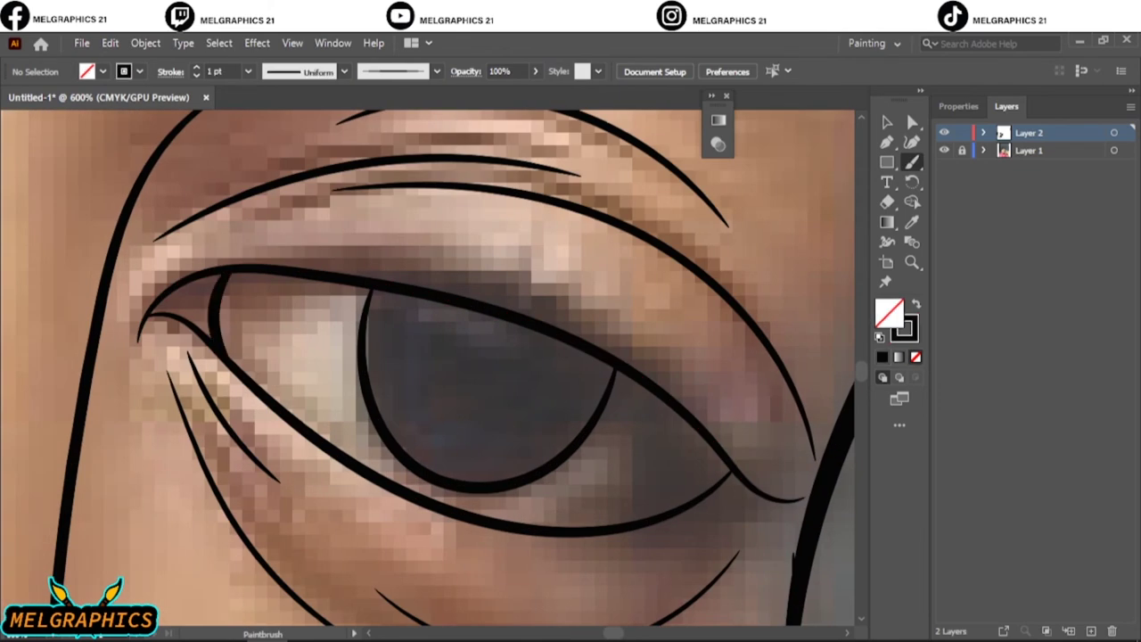
left_click_drag(395, 304, 674, 428)
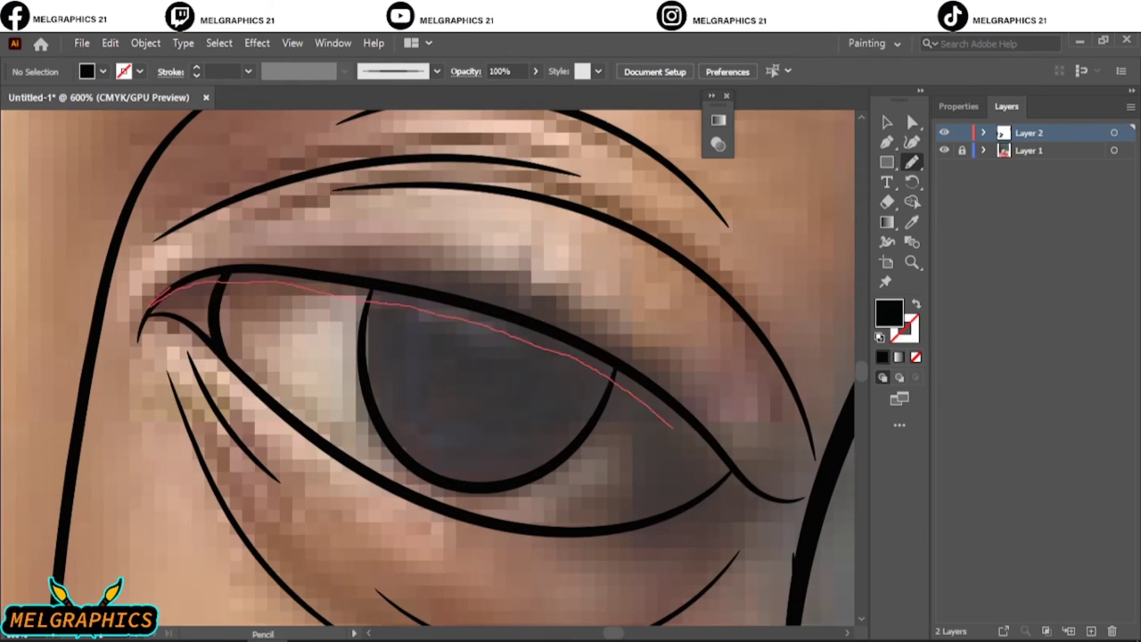
left_click_drag(616, 379, 740, 495)
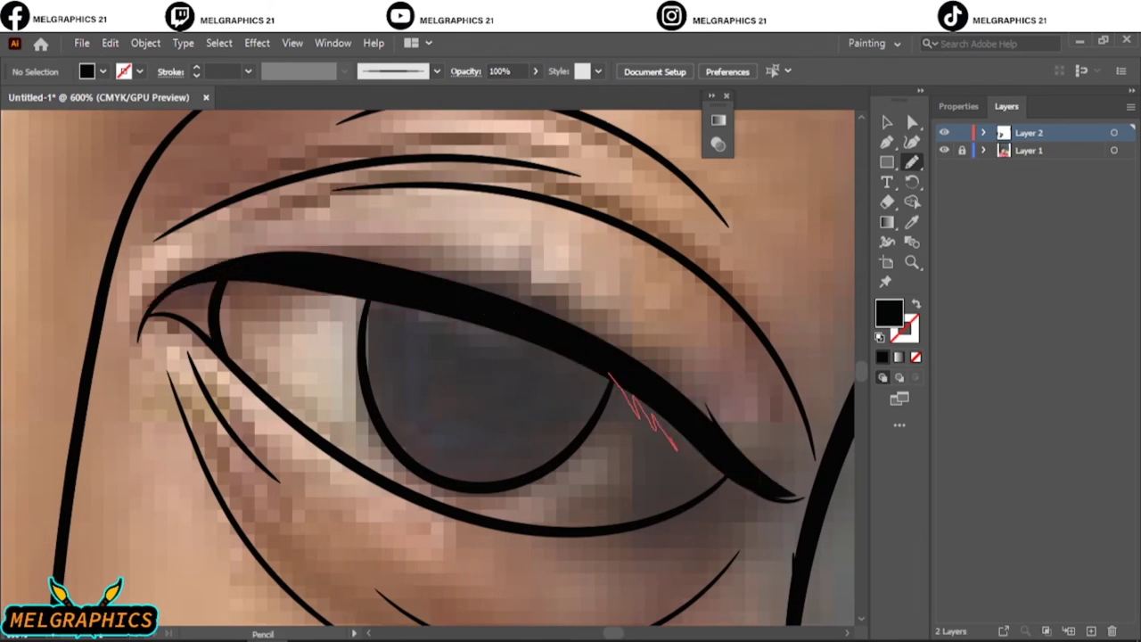
mouse_move(615, 370)
left_mouse_down()
mouse_move(393, 481)
mouse_move(366, 294)
mouse_move(383, 393)
left_mouse_up()
- Add the other eye's jagged lash shape, solid black iris and thickened lower lid
key("ctrl+0")
scroll(433, 379, "up", 3)
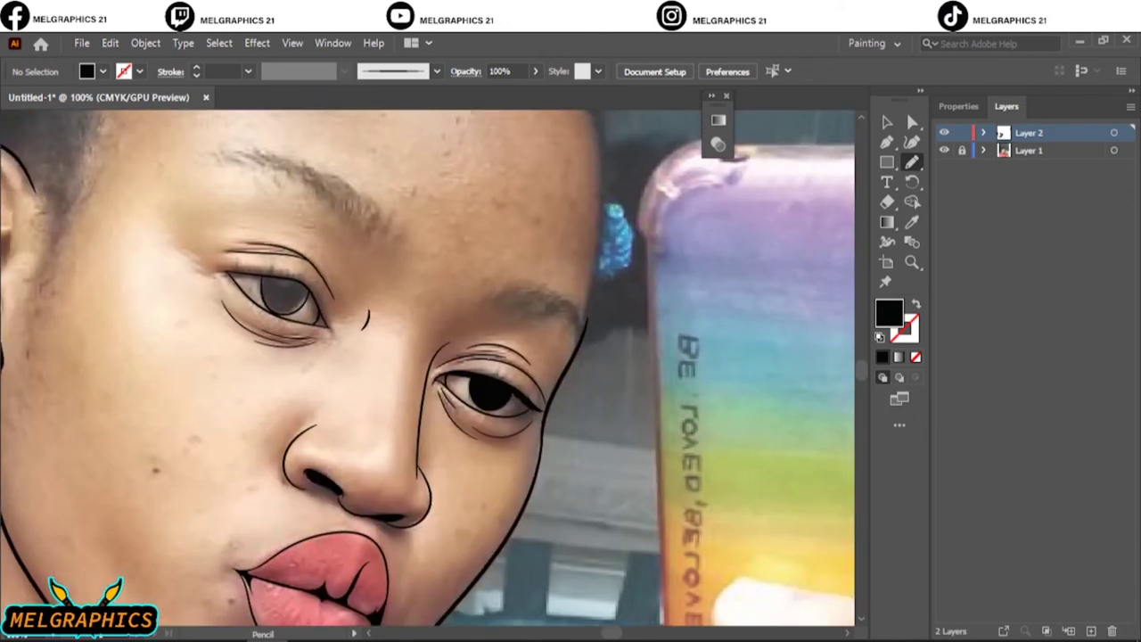
scroll(432, 378, "up", 5)
mouse_move(107, 254)
left_mouse_down()
mouse_move(45, 212)
mouse_move(426, 254)
left_mouse_up()
left_click_drag(535, 417, 96, 219)
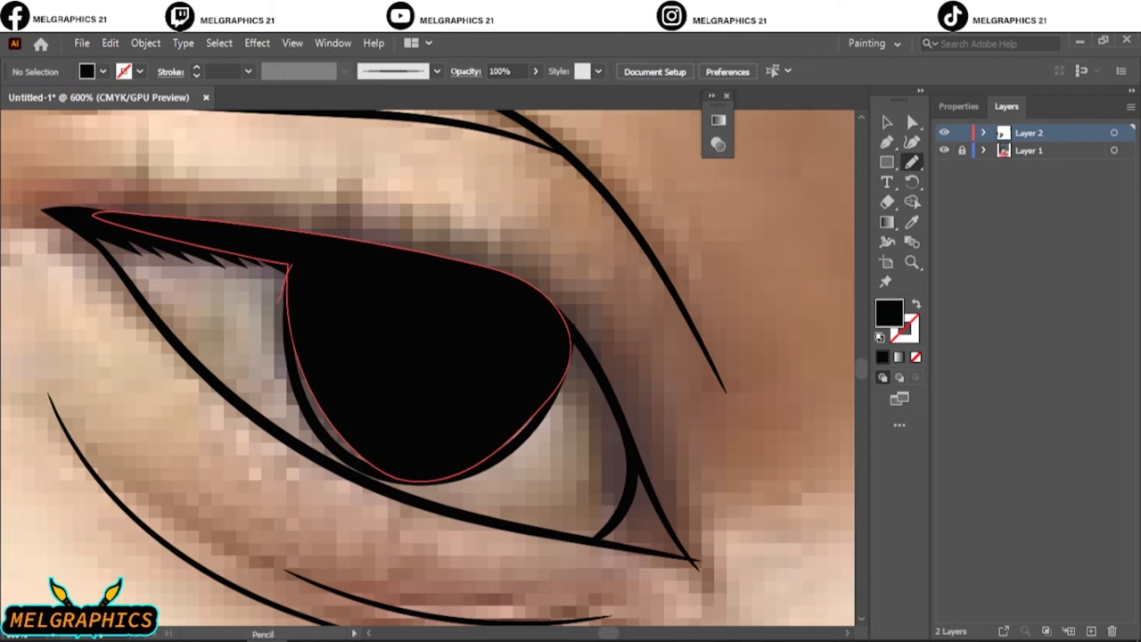
mouse_move(553, 339)
left_mouse_down()
mouse_move(616, 515)
mouse_move(586, 385)
left_mouse_up()
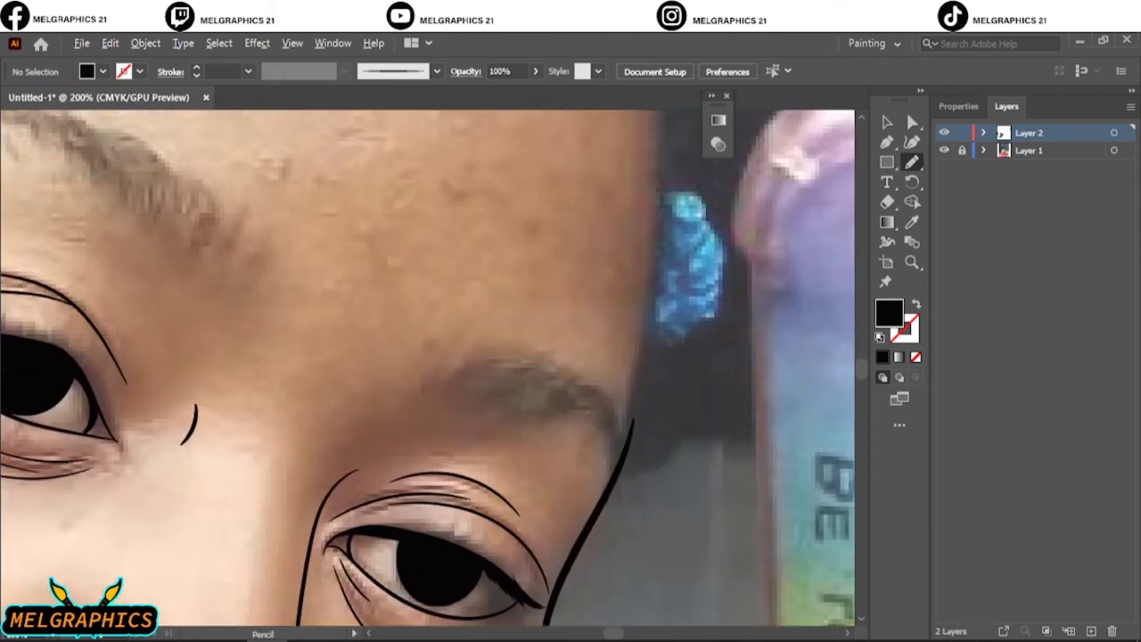
- Pencil-trace both eyebrows as solid black shapes, including the first brow's tail
key("ctrl+plus")
left_click_drag(366, 411, 367, 412)
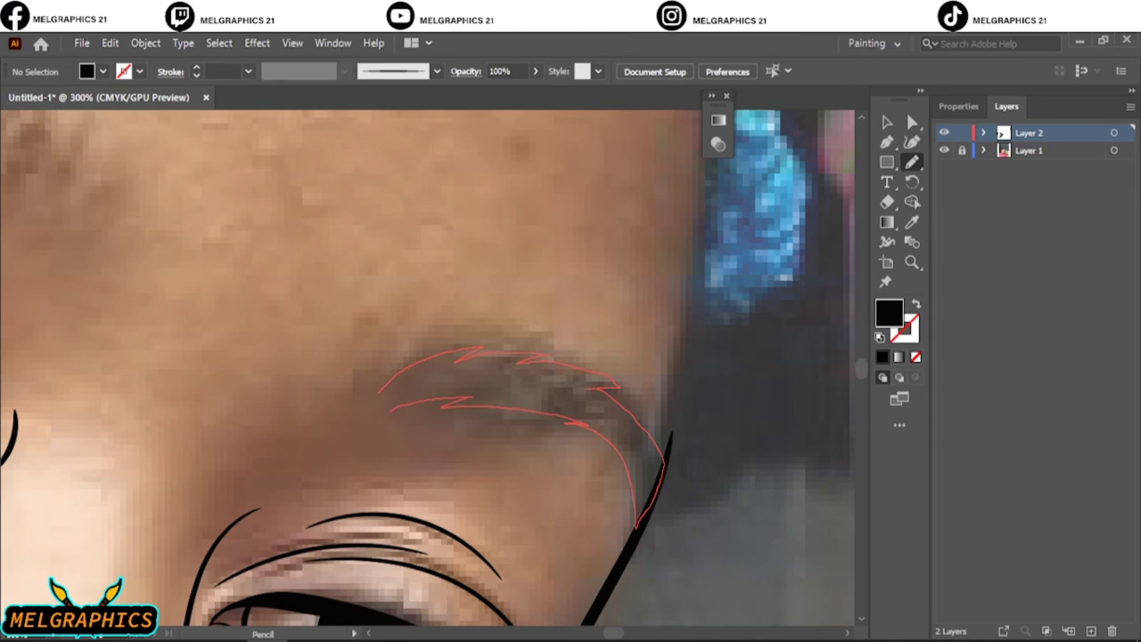
left_click_drag(557, 382, 675, 419)
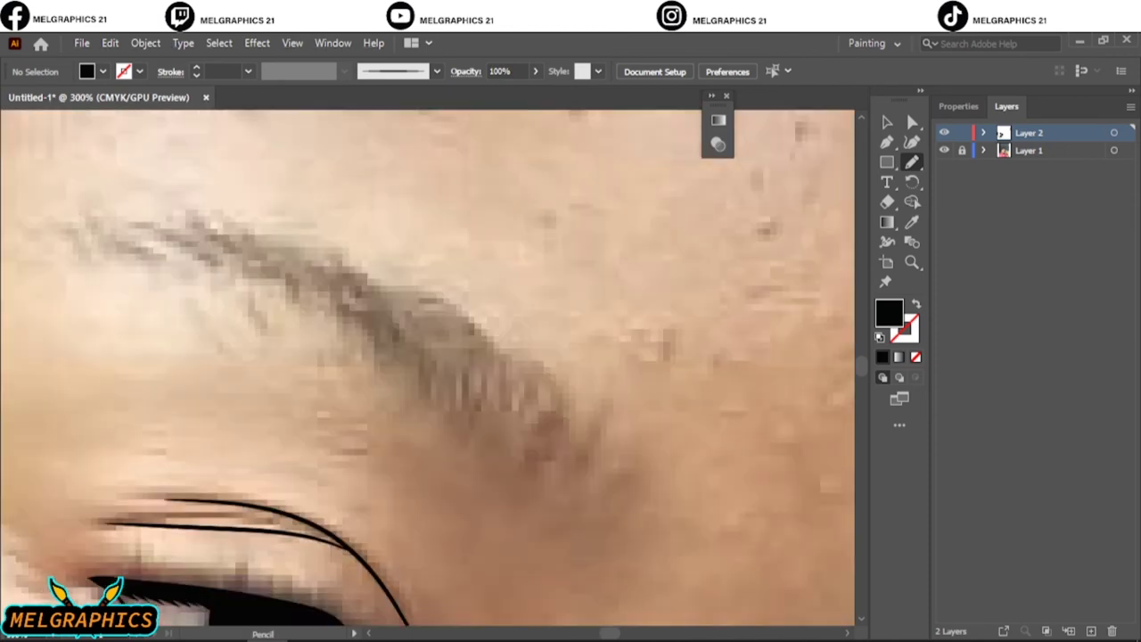
key("ctrl+minus")
left_click_drag(515, 393, 294, 287)
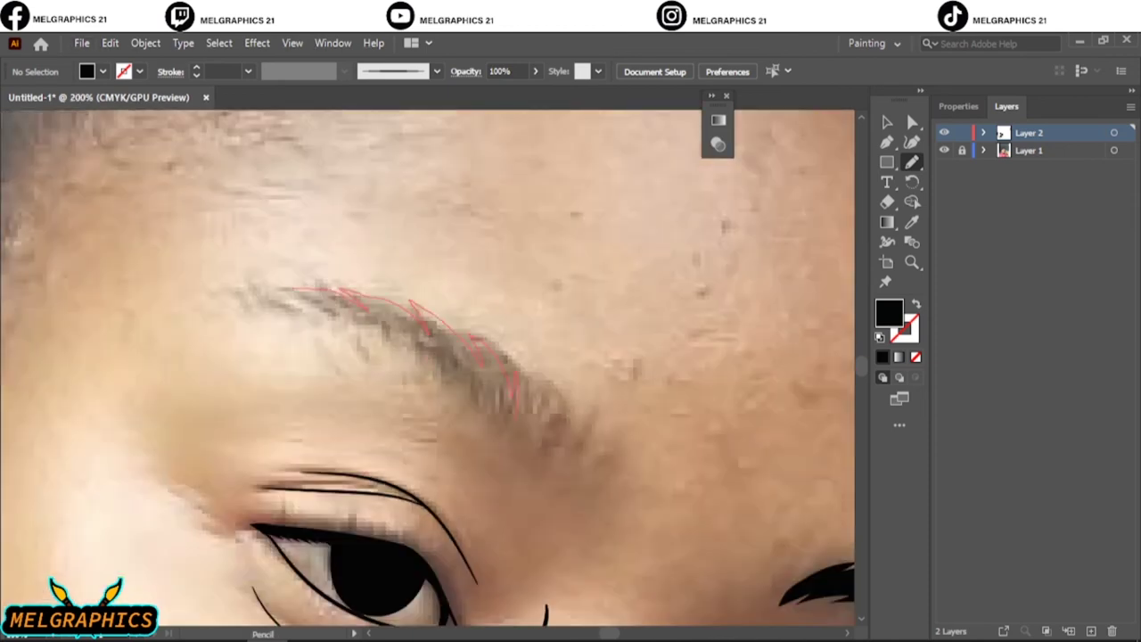
key("ctrl+0")
- Switch to a black-stroke Paintbrush and add fine hair strands along the first eyebrow
key("b")
key("ctrl+1")
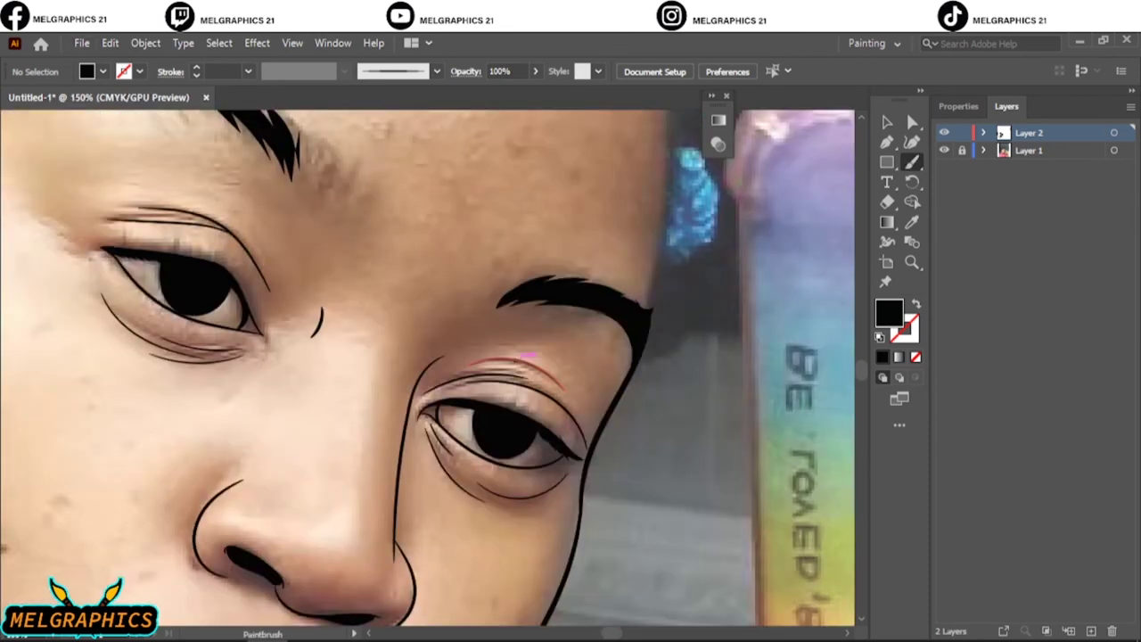
key("shift+x")
key("ctrl+plus")
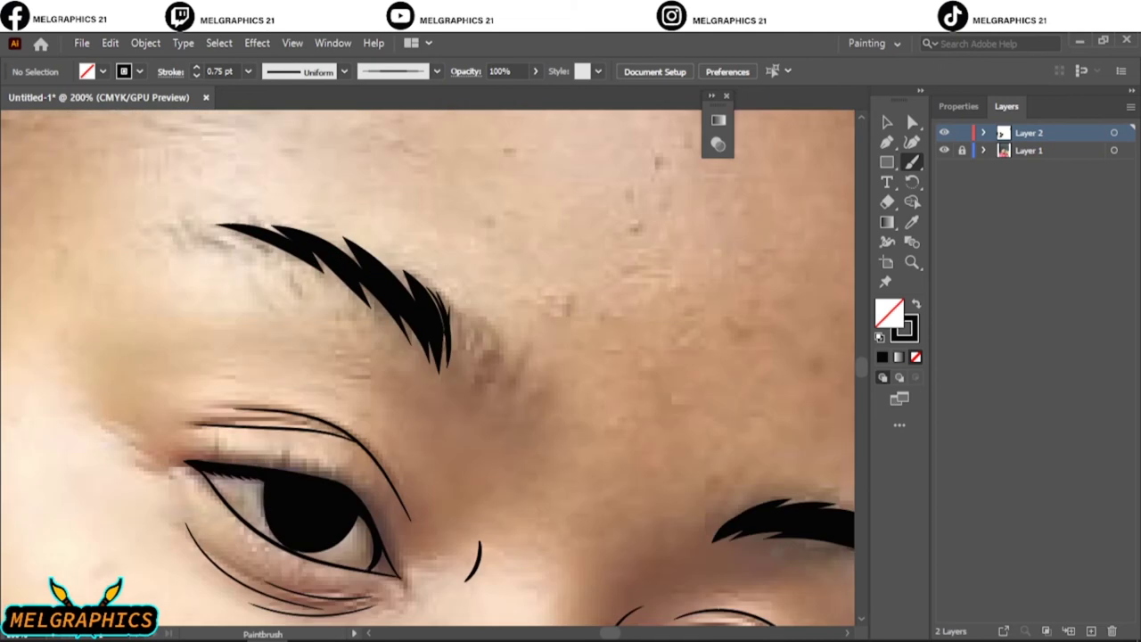
left_click_drag(303, 219, 361, 268)
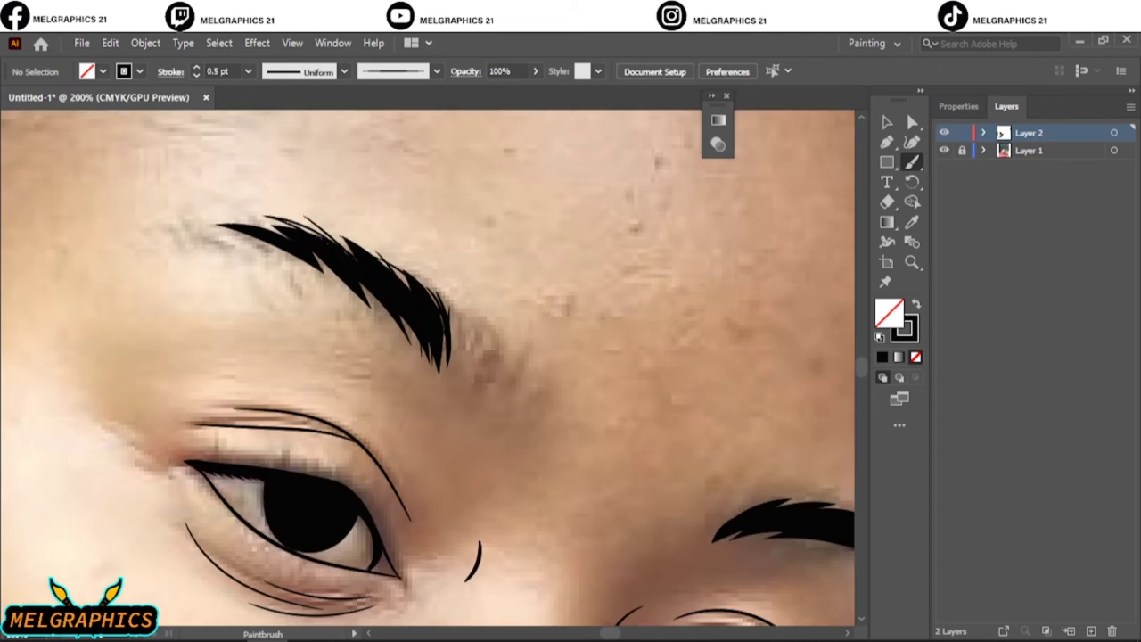
left_click_drag(245, 223, 326, 276)
left_click_drag(317, 258, 462, 373)
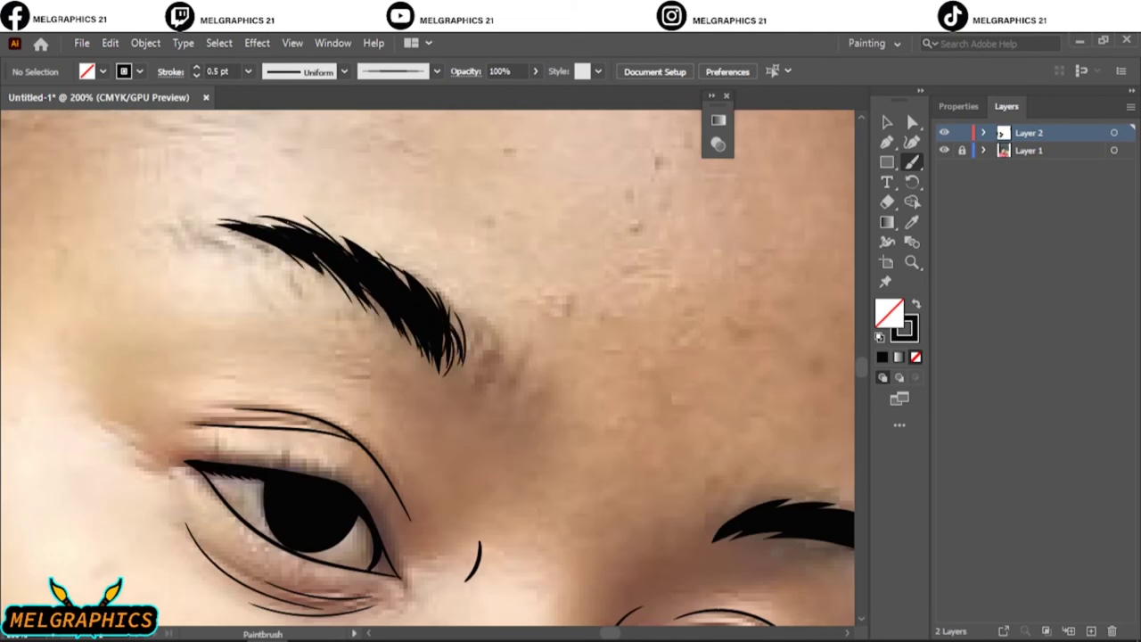
left_click_drag(169, 224, 221, 251)
left_click_drag(201, 230, 261, 258)
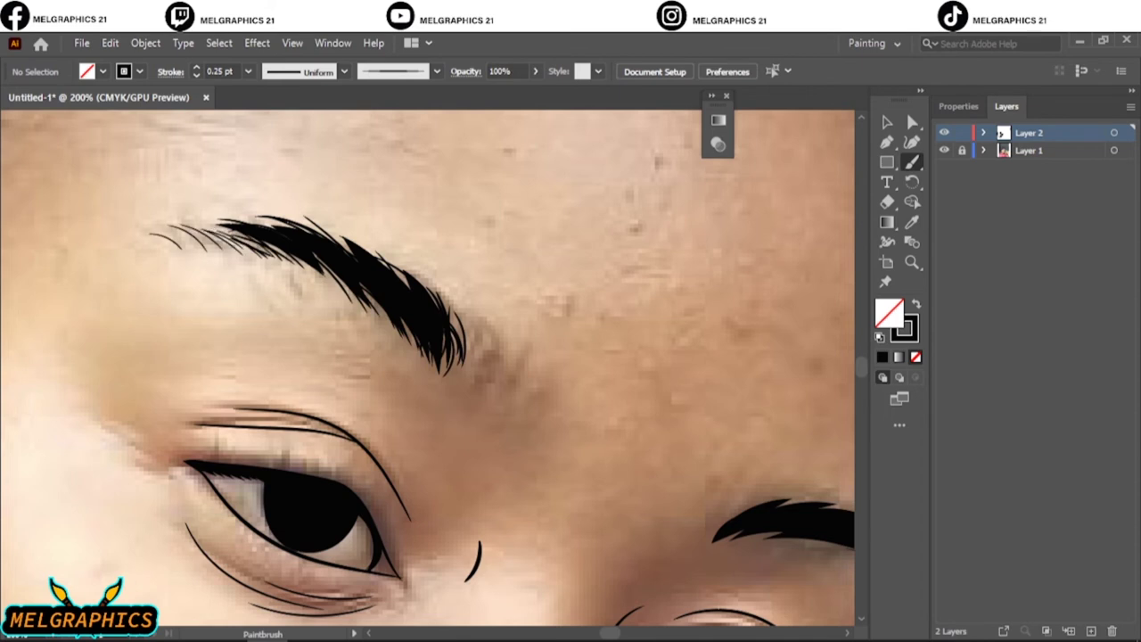
left_click_drag(456, 323, 499, 405)
- Add thin hair strands along the other eyebrow's edges and right end
key("ctrl+0")
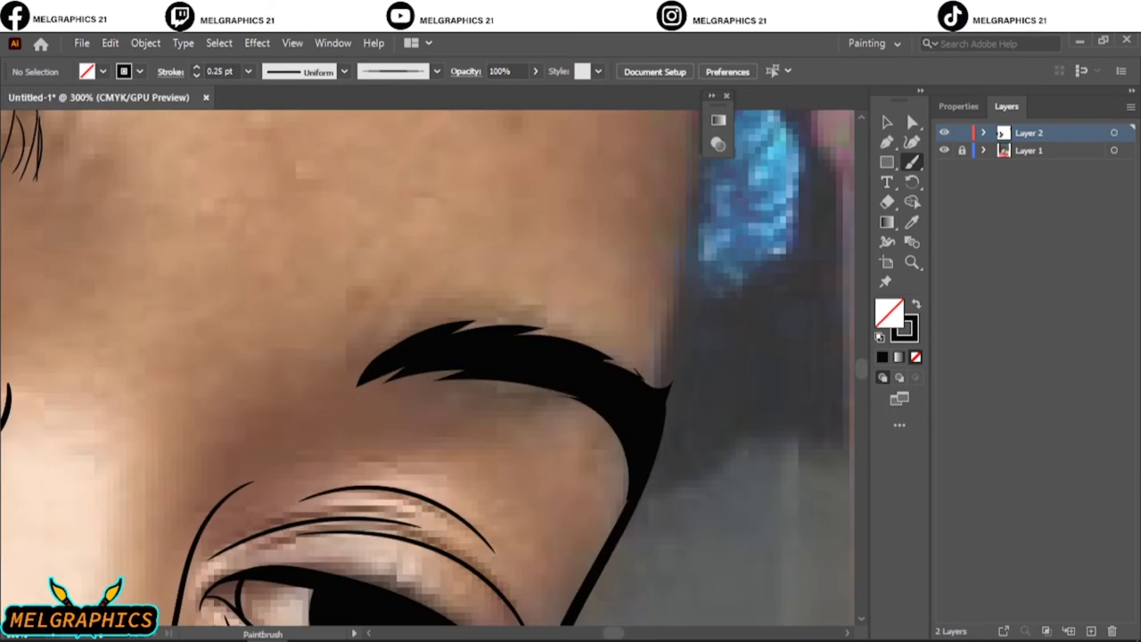
left_click_drag(450, 312, 357, 382)
left_click_drag(485, 326, 510, 319)
left_click_drag(451, 371, 433, 387)
left_click_drag(530, 327, 583, 322)
left_click_drag(535, 335, 612, 343)
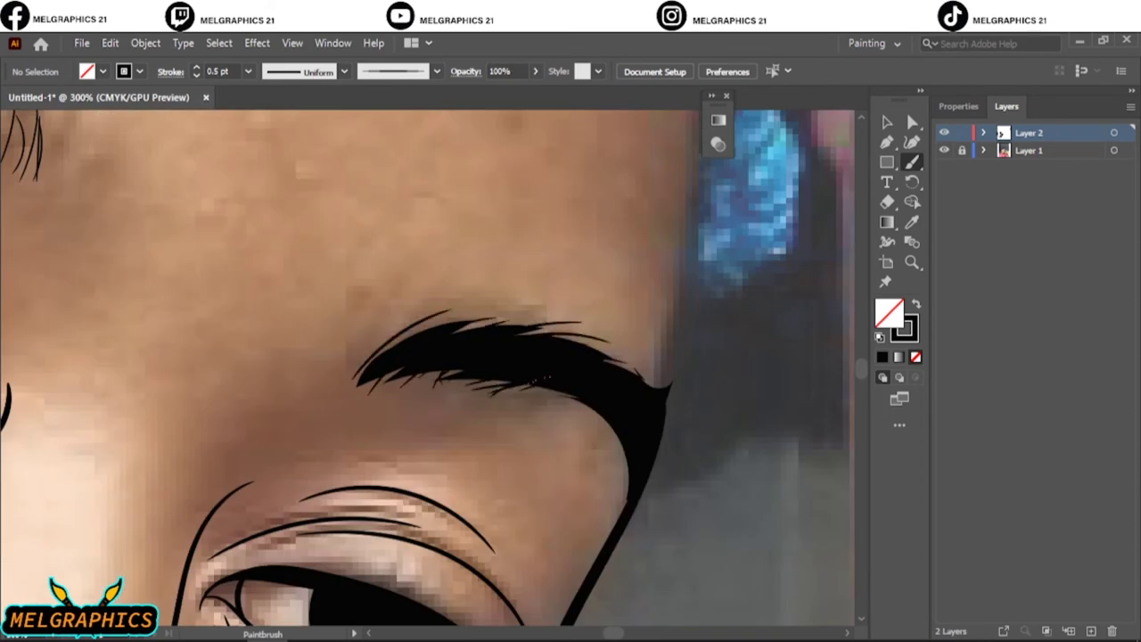
left_click_drag(582, 412, 630, 469)
left_click_drag(460, 309, 330, 385)
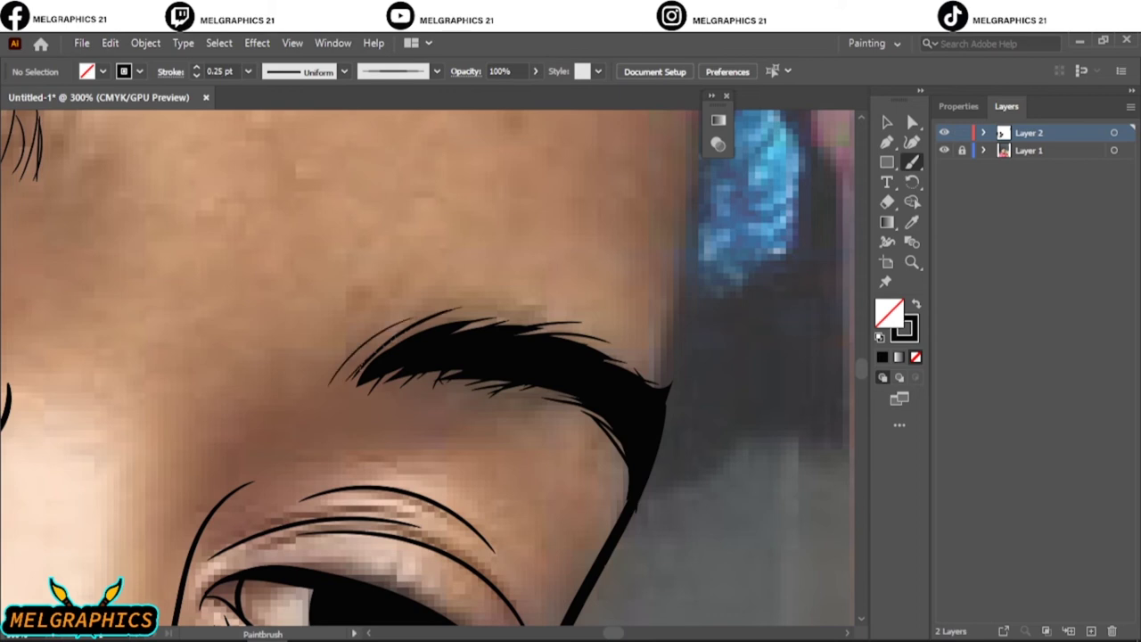
- Paint a 2 pt line along the forehead's right edge and around the blue hair clip
key("ctrl+0")
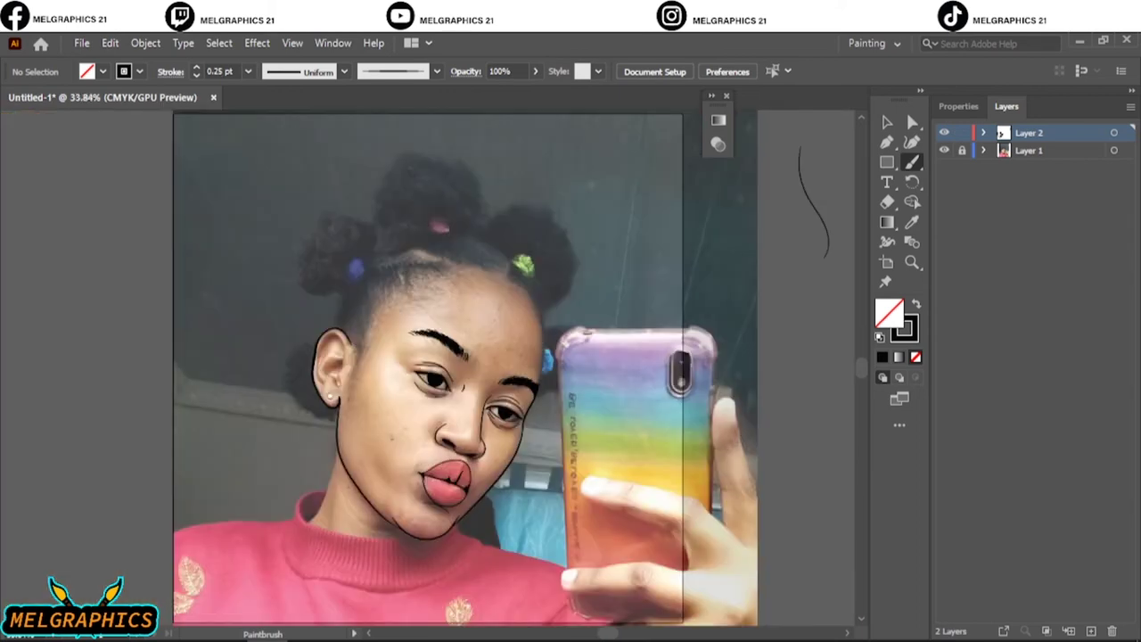
left_click(944, 150)
scroll(559, 361, "up", 2)
scroll(559, 360, "up", 2)
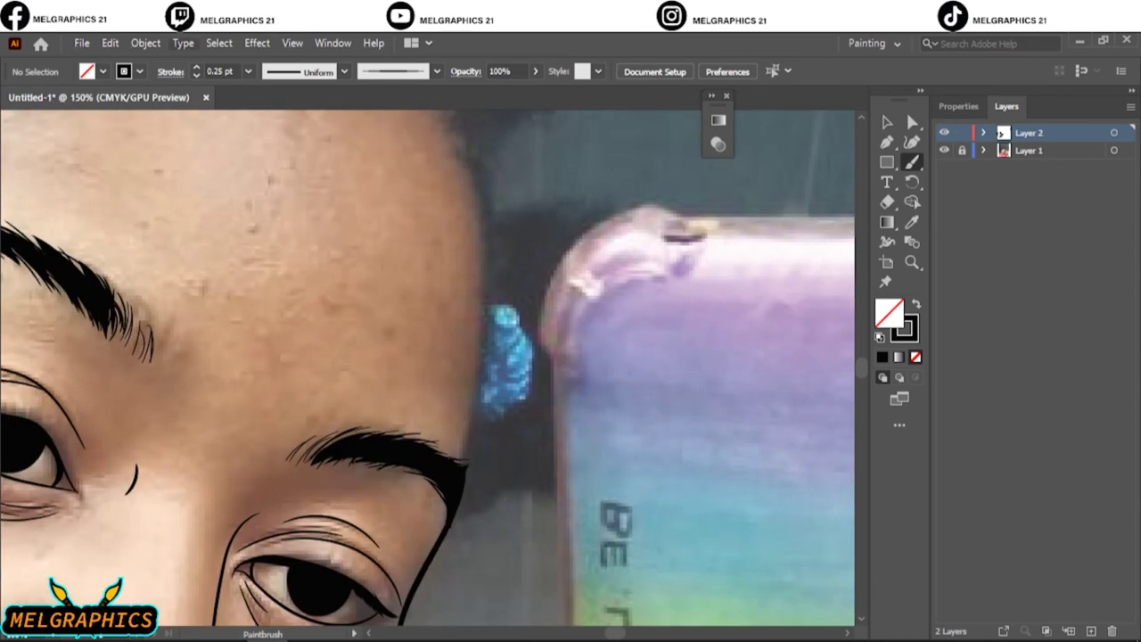
left_click_drag(474, 151, 477, 437)
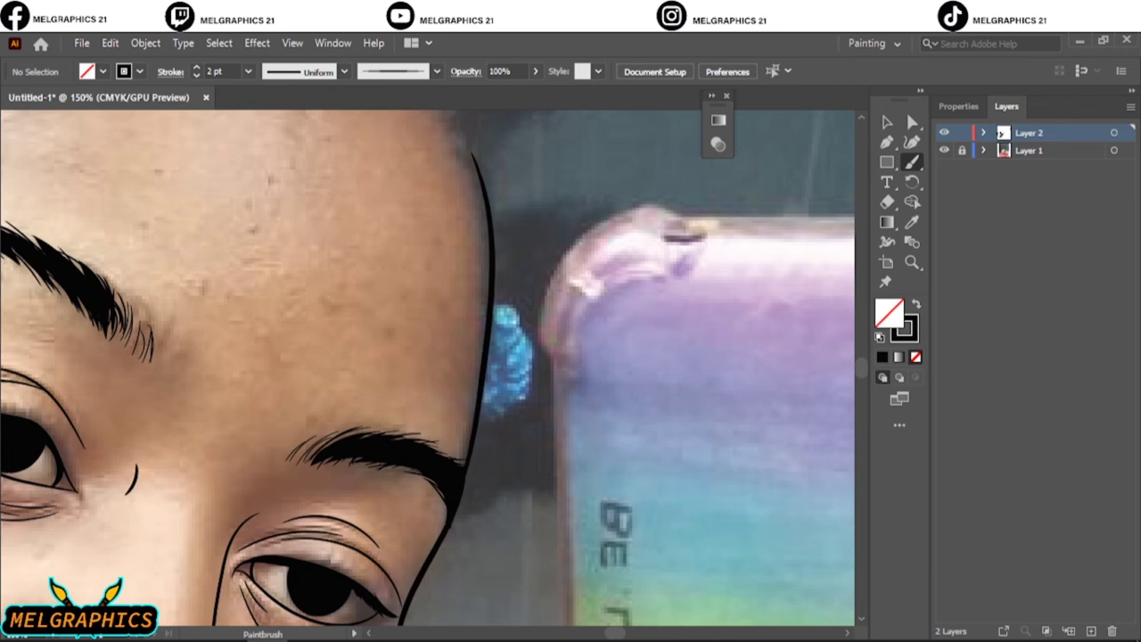
scroll(575, 397, "up", 2)
mouse_move(384, 456)
left_mouse_down()
mouse_move(486, 383)
mouse_move(492, 294)
mouse_move(412, 208)
left_mouse_up()
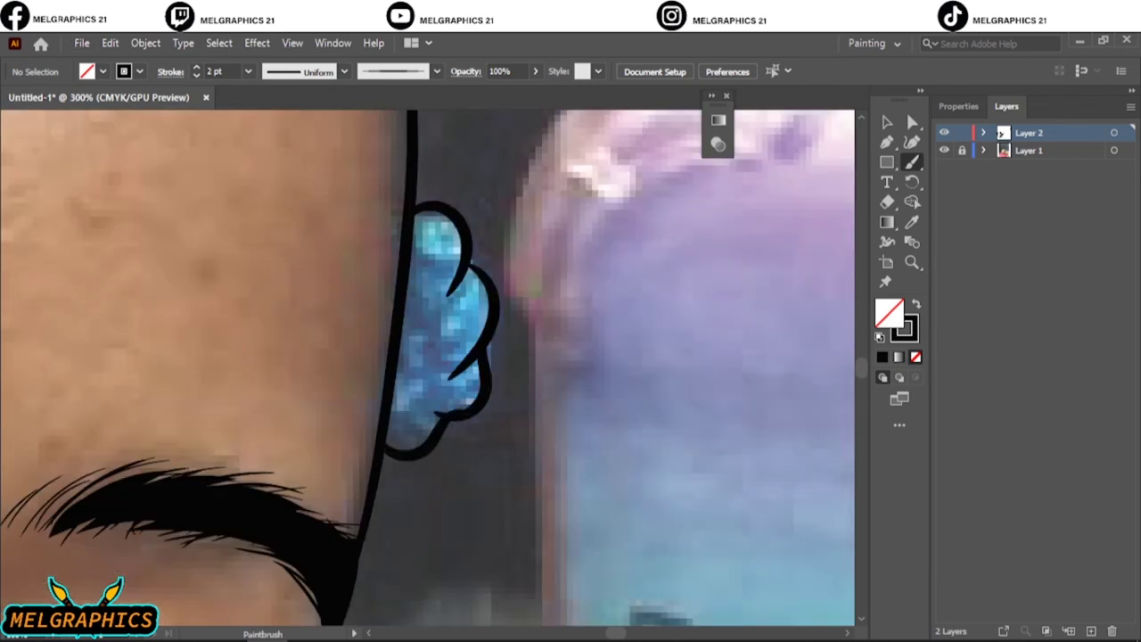
key("ctrl+0")
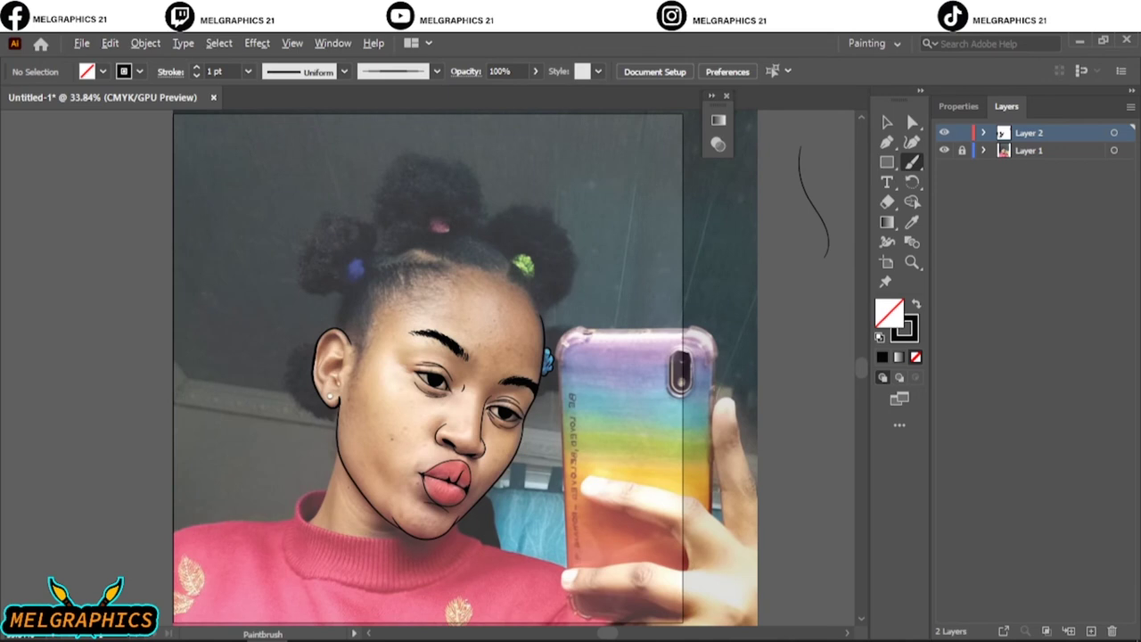
scroll(347, 293, "up", 3)
scroll(347, 293, "up", 3)
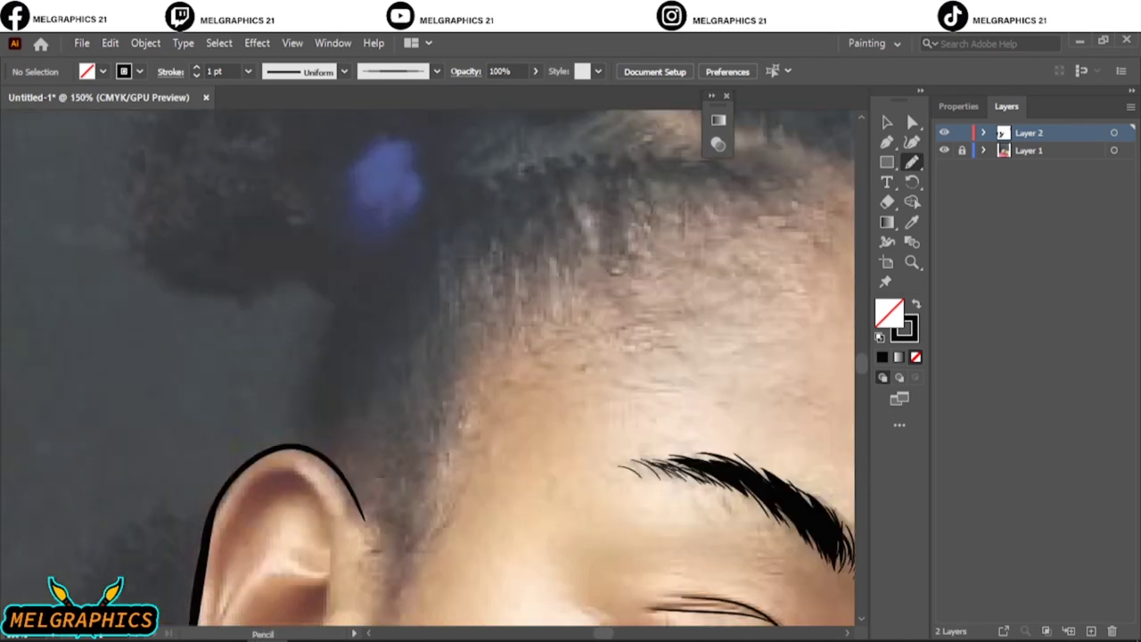
- Draw black-filled hair shapes along the hairline near the blue clip
key("shift+x")
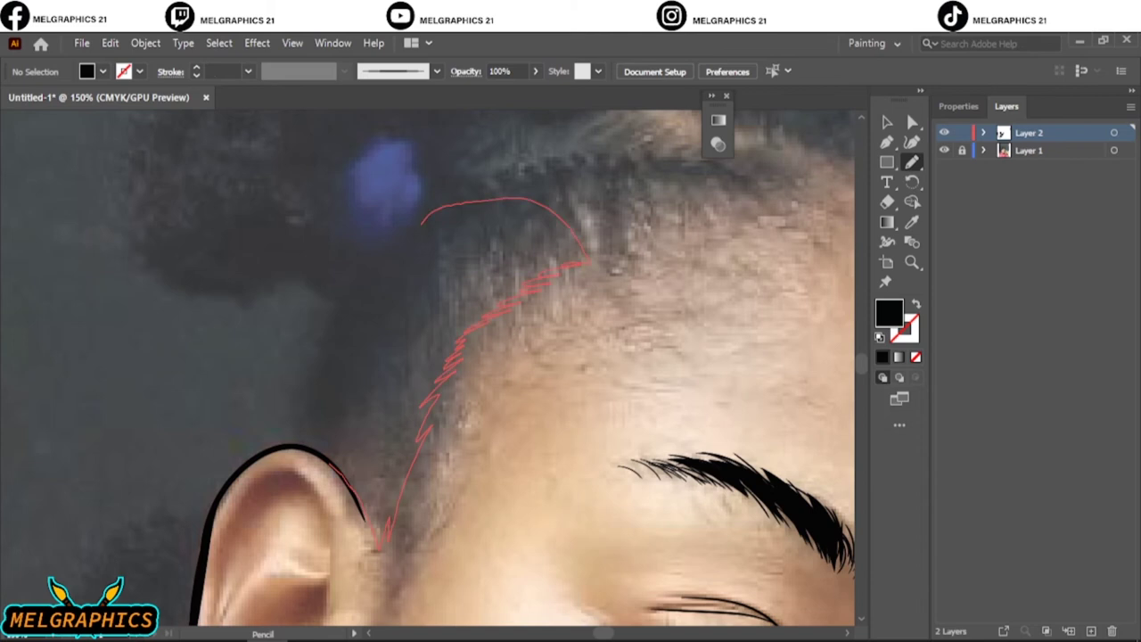
left_click_drag(383, 183, 422, 221)
scroll(428, 357, "down", 3)
scroll(446, 401, "up", 1)
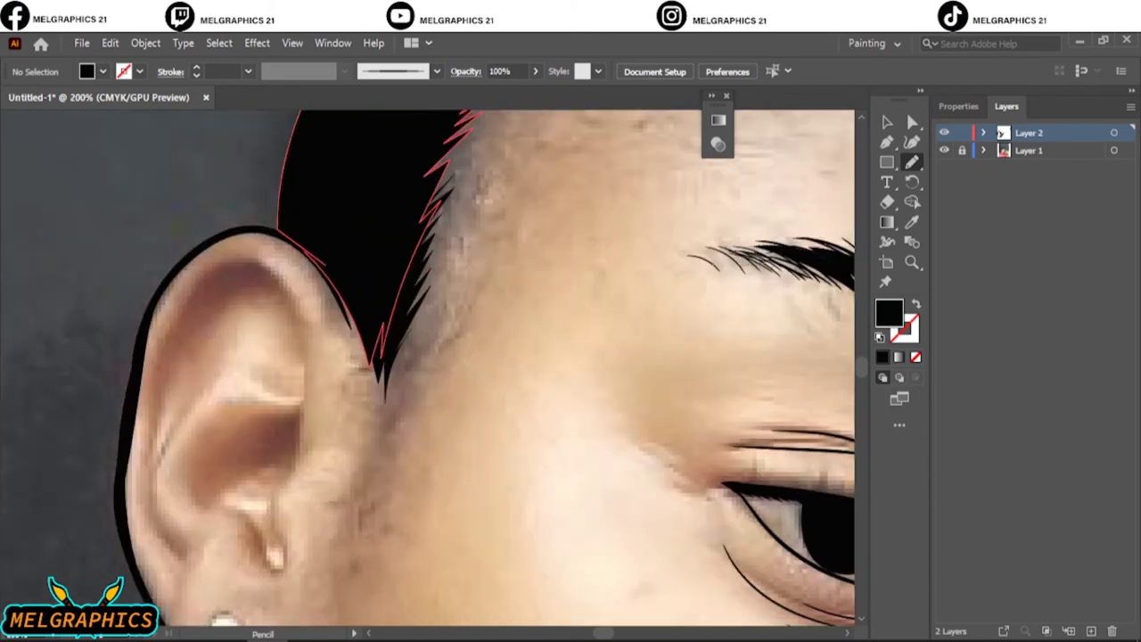
key("ctrl+0")
scroll(384, 258, "up", 3)
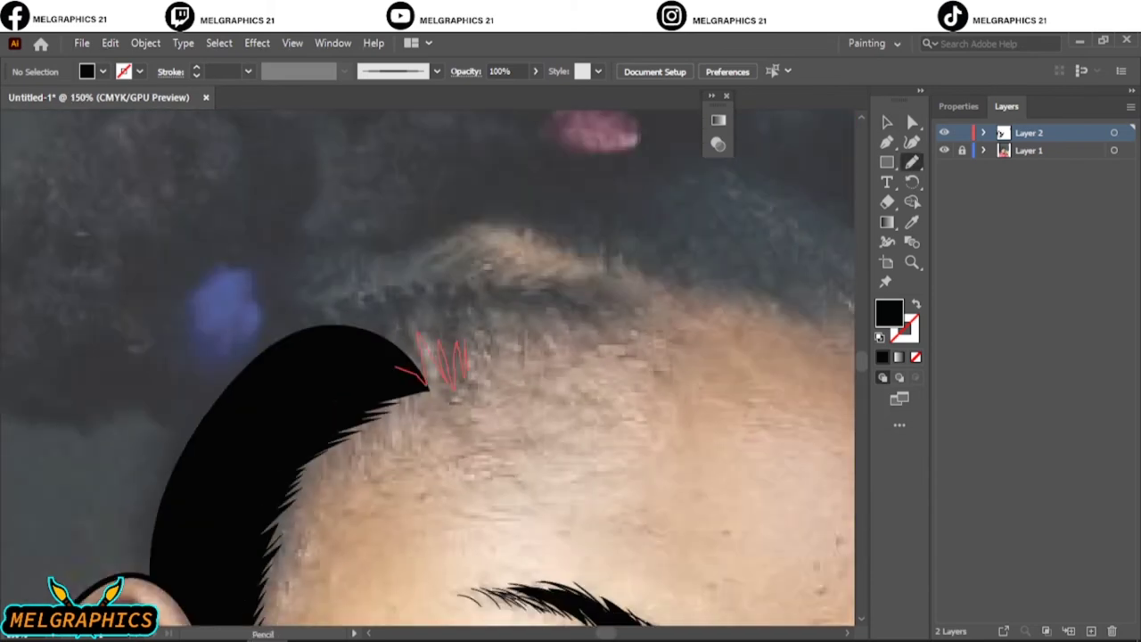
left_click_drag(518, 272, 267, 334)
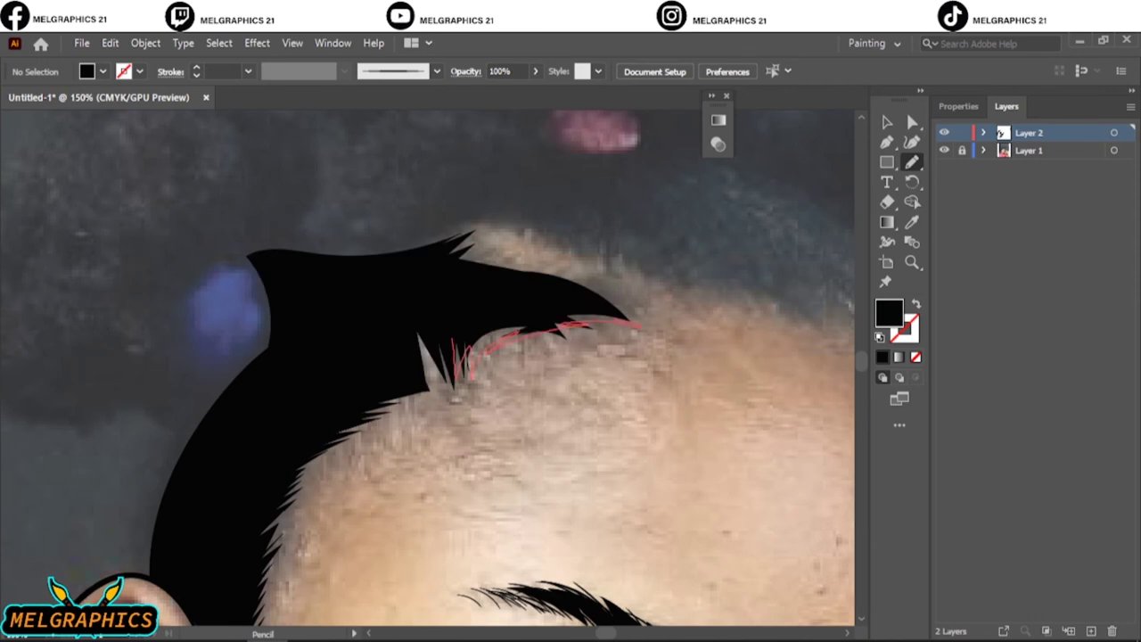
left_click_drag(453, 375, 447, 383)
key("ctrl+0")
scroll(481, 267, "up", 4)
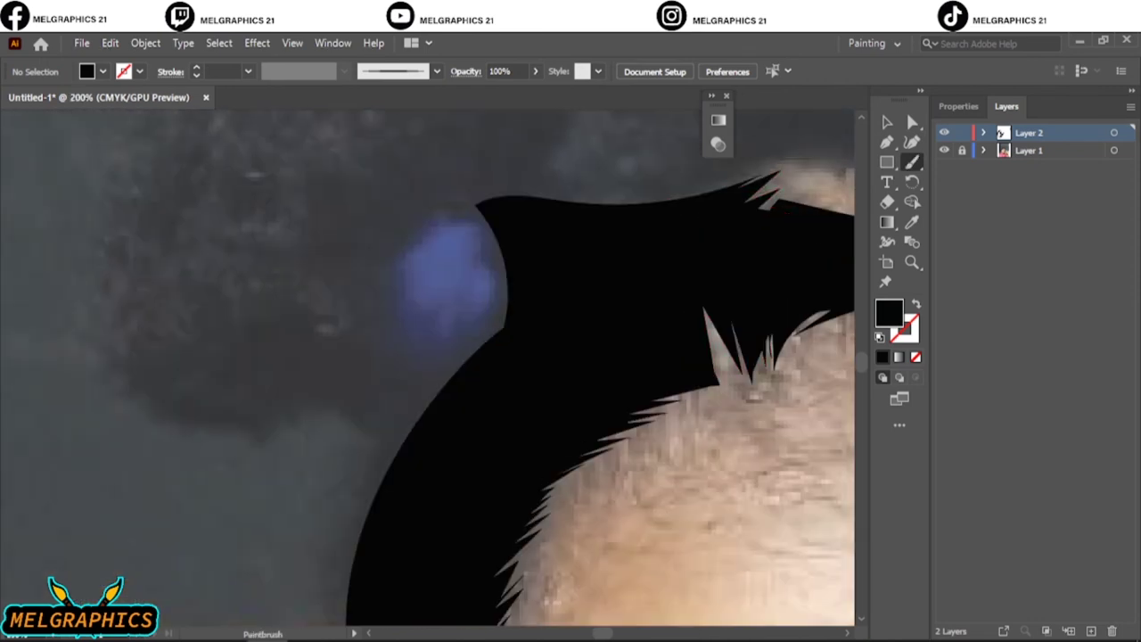
- Outline the blue hair clip in black and set that outline's stroke weight to 2 pt
key("shift+x")
left_click_drag(495, 258, 437, 294)
key("v")
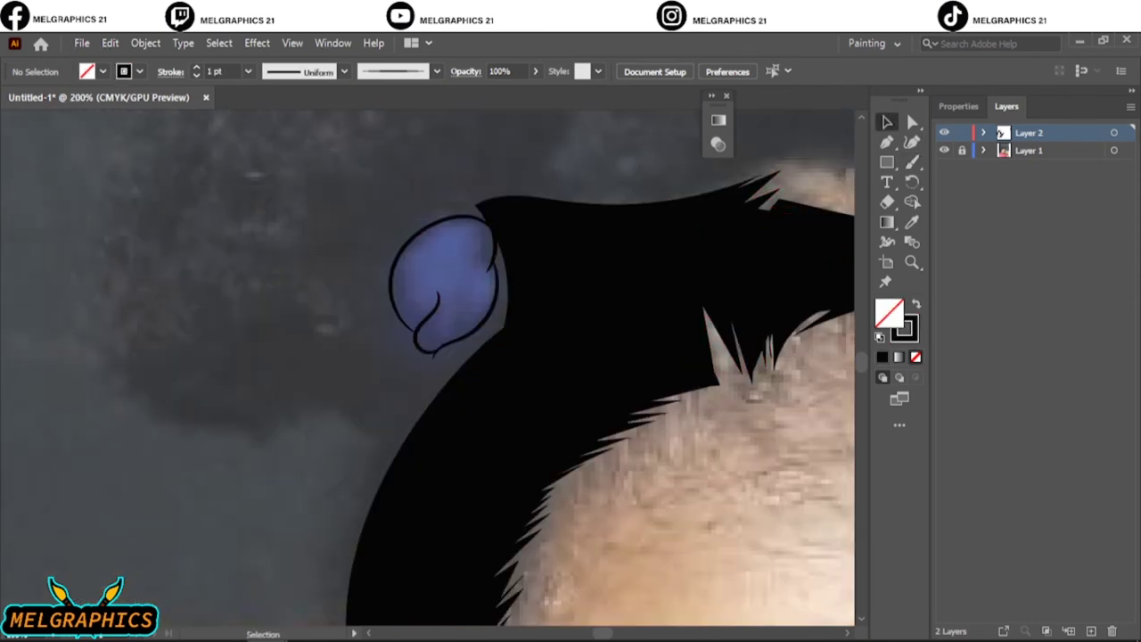
left_click(391, 279)
left_click(248, 71)
left_click(268, 165)
key("ctrl+shift+a")
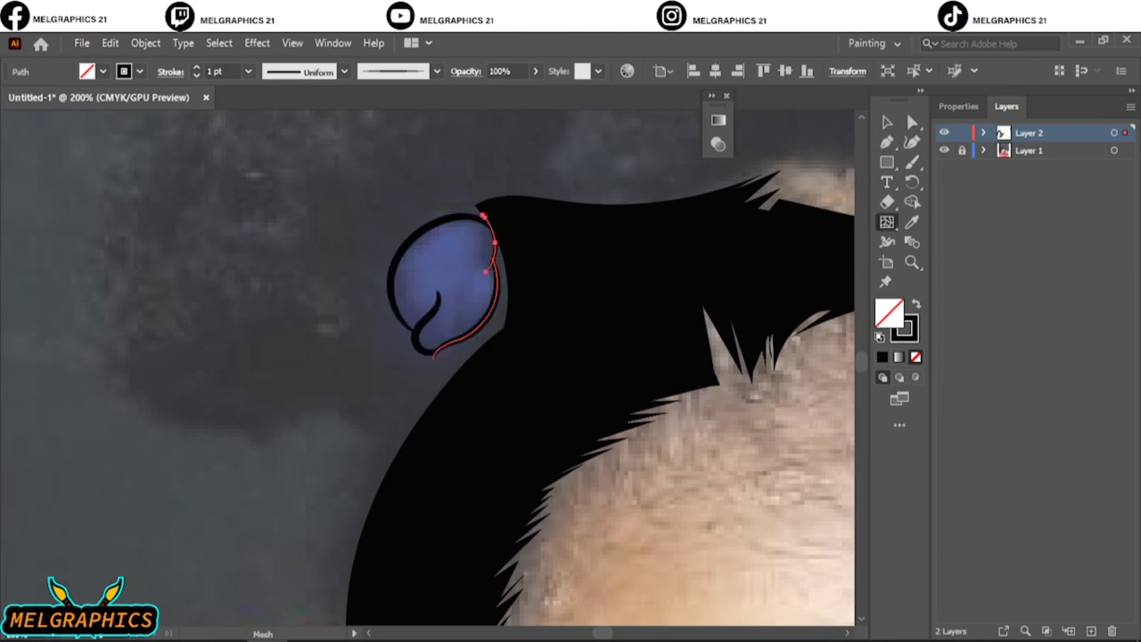
- Fill the hair around the blue clip and behind the ear with solid black shapes
key("shift+x")
key("n")
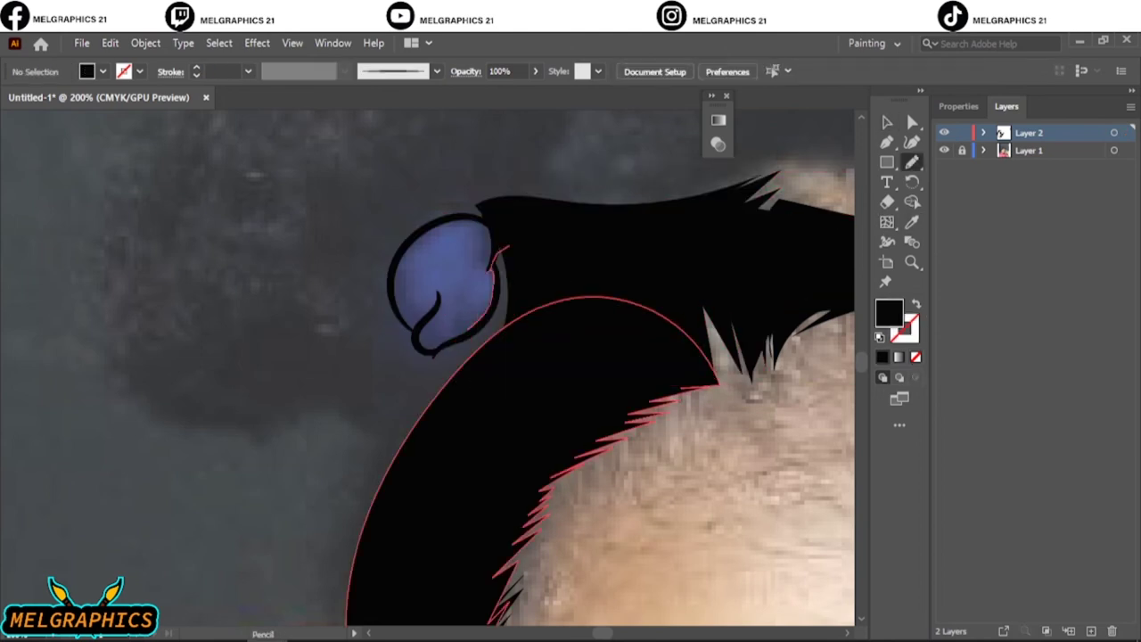
scroll(428, 365, "down", 2)
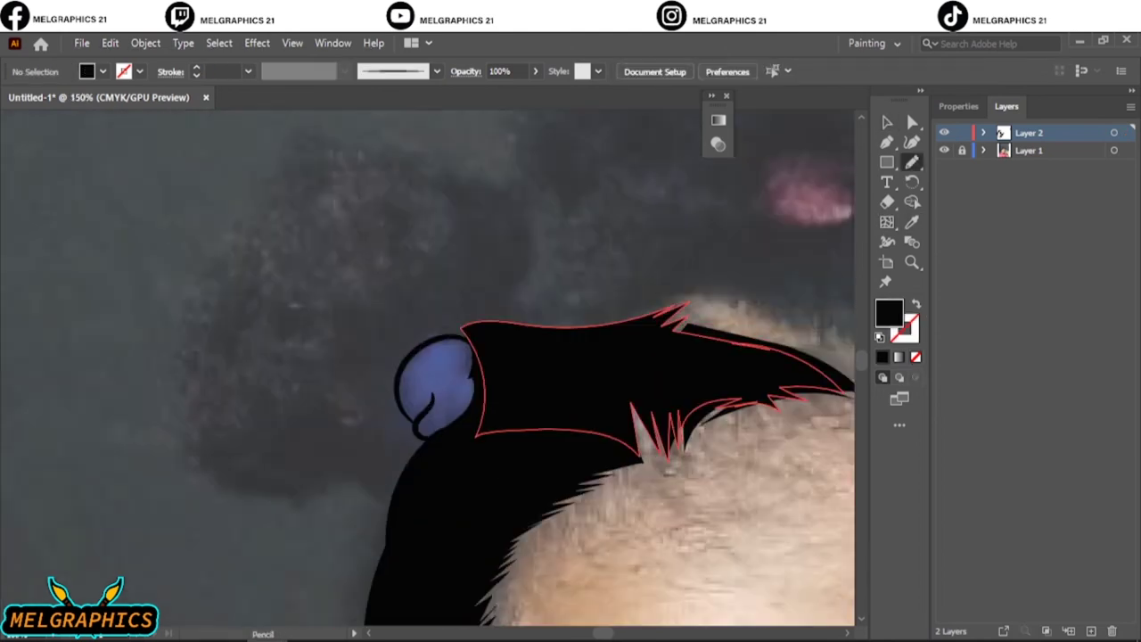
left_click_drag(419, 437, 398, 407)
mouse_move(531, 342)
left_mouse_down()
mouse_move(392, 143)
mouse_move(179, 294)
mouse_move(254, 513)
mouse_move(366, 366)
left_mouse_up()
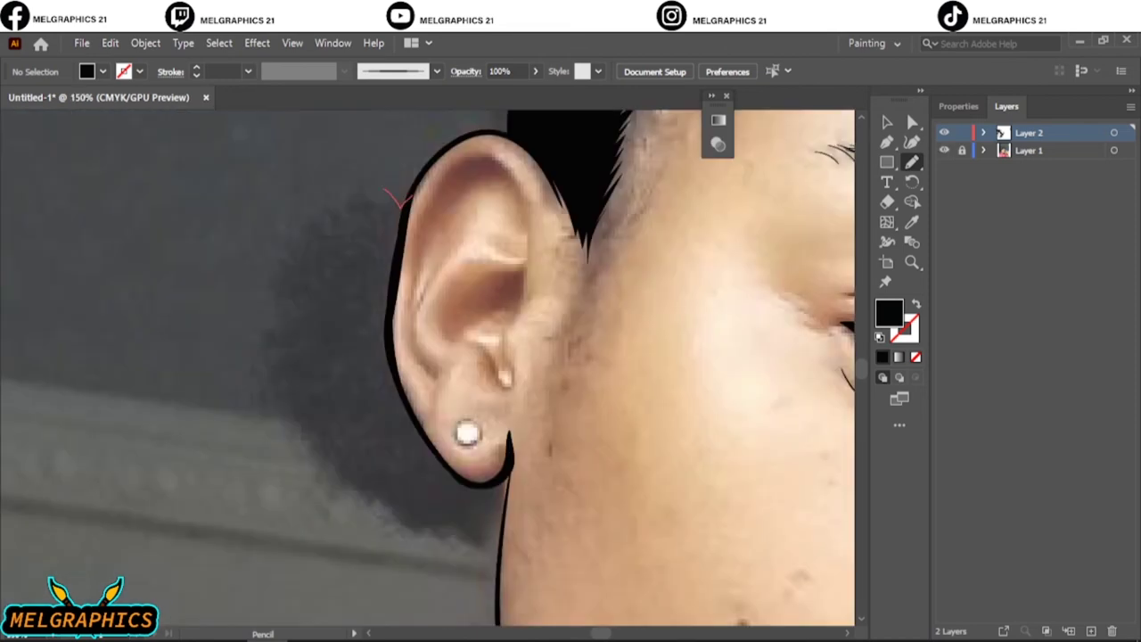
left_click_drag(406, 198, 249, 379)
left_click_drag(503, 500, 505, 480)
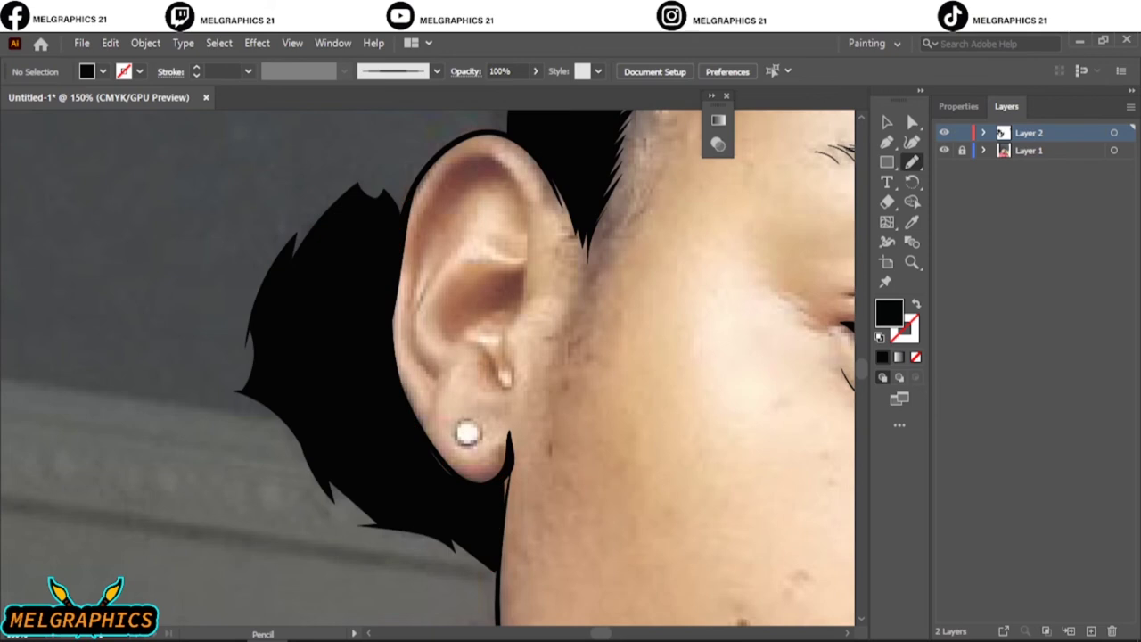
- Pencil the top hair bun and the hair around the pink clip in solid black
key("ctrl+1")
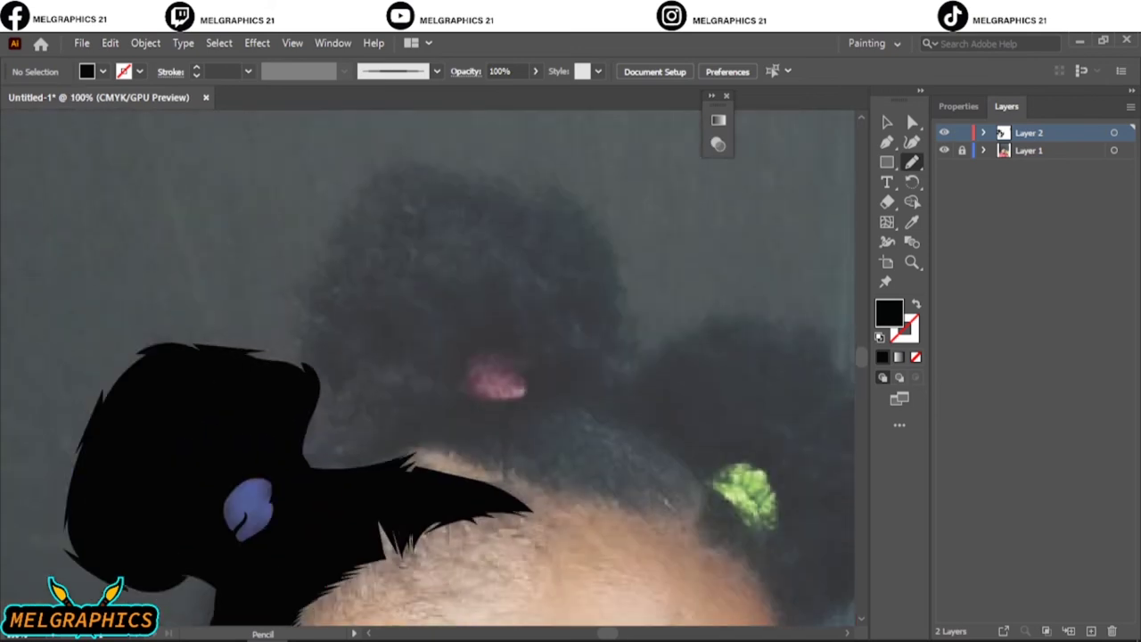
left_click_drag(495, 406, 303, 379)
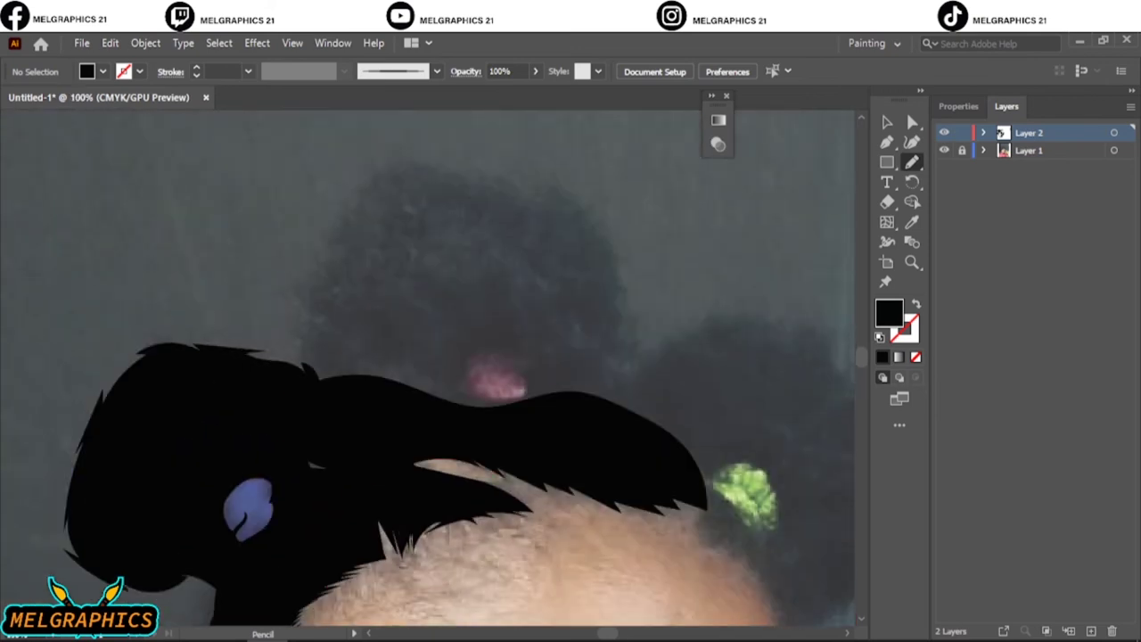
scroll(481, 371, "up", 3)
left_click_drag(544, 446, 472, 535)
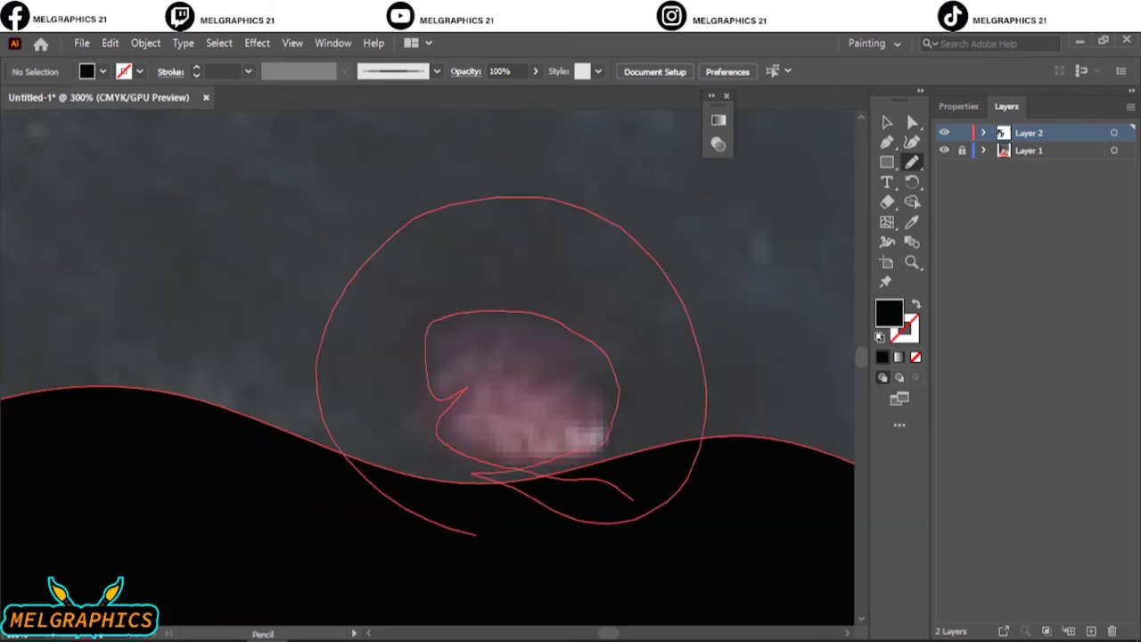
key("ctrl+0")
scroll(410, 268, "up", 3)
scroll(410, 267, "up", 3)
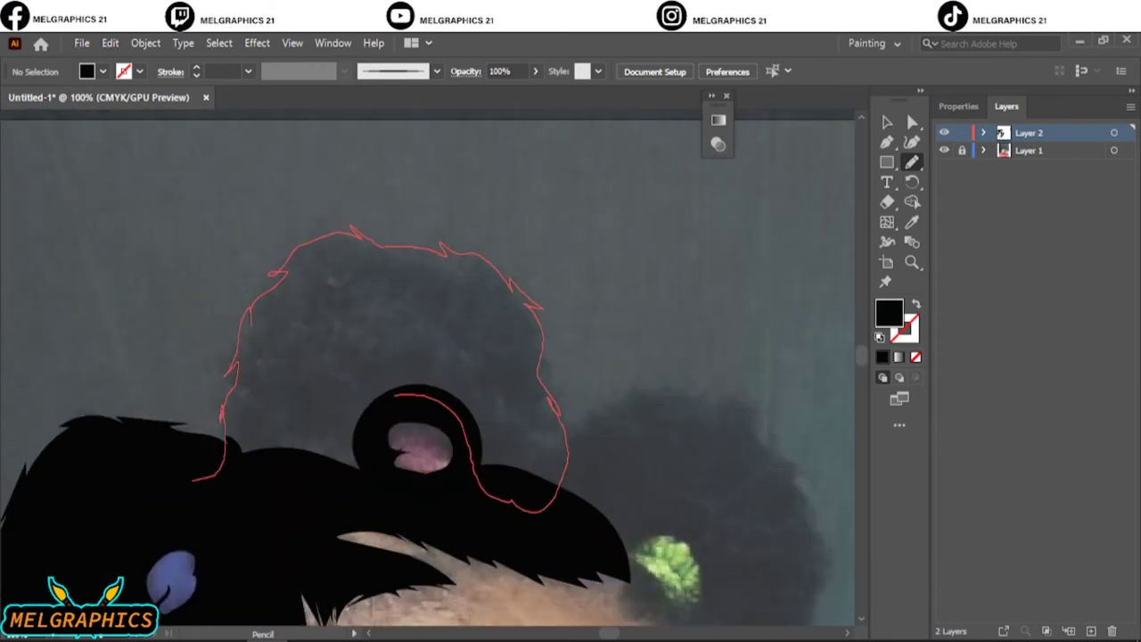
left_click_drag(394, 394, 196, 477)
key("ctrl+0")
- Trace and fill the hair around the green clip in solid black
left_click(945, 149)
scroll(517, 215, "up", 4)
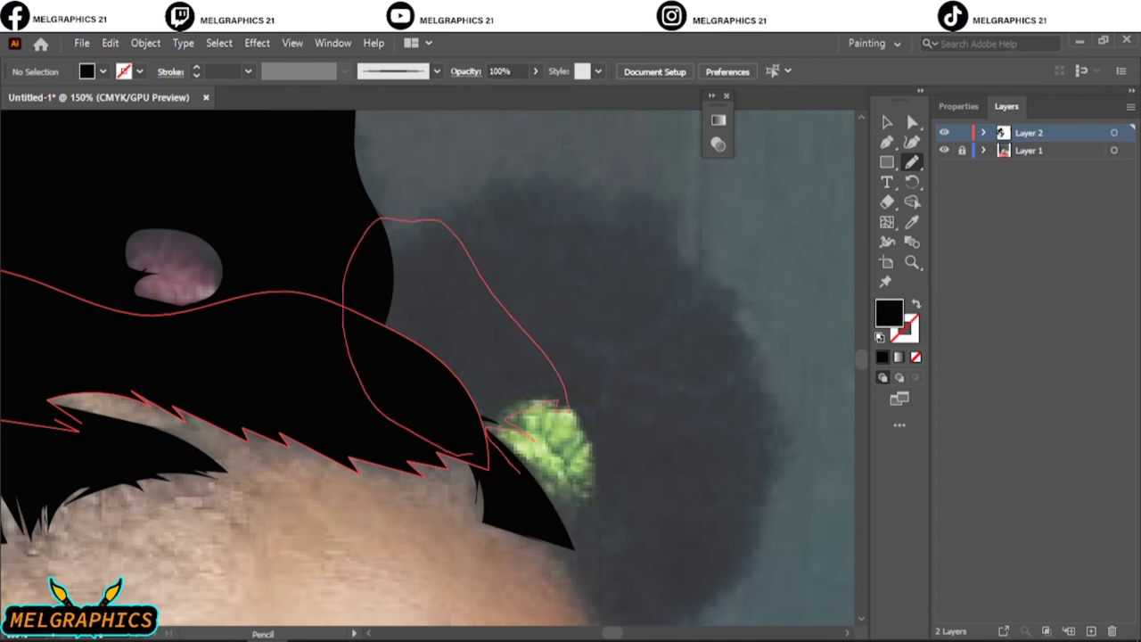
left_click_drag(519, 464, 486, 419)
mouse_move(542, 387)
left_mouse_down()
mouse_move(524, 485)
mouse_move(681, 210)
left_mouse_up()
left_click_drag(428, 195, 426, 197)
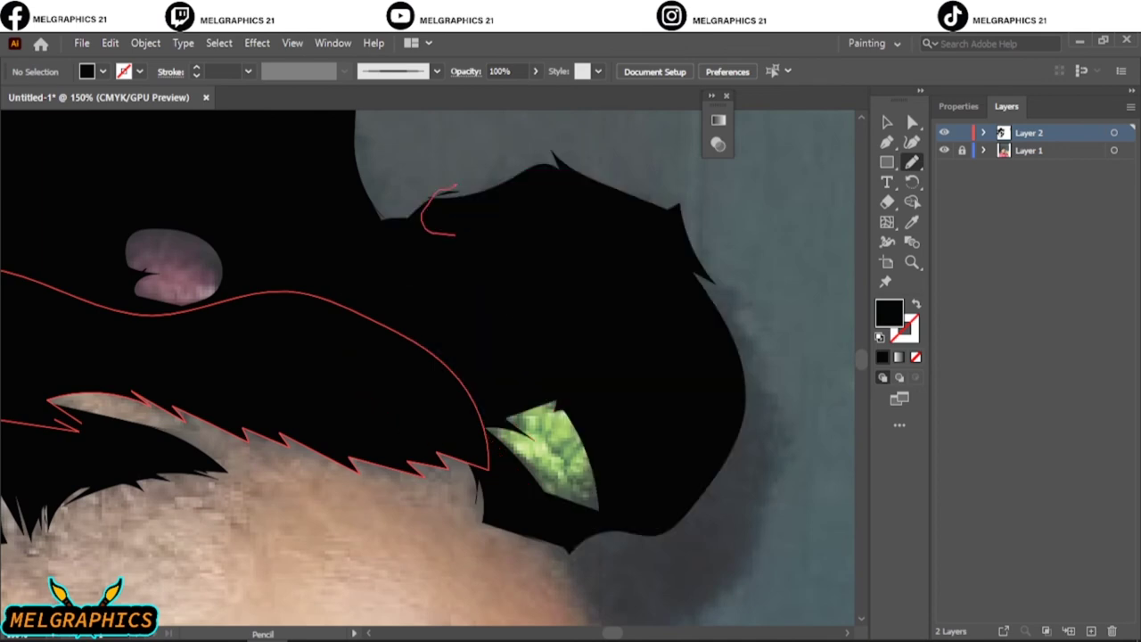
scroll(428, 268, "down", 2)
scroll(428, 268, "up", 2)
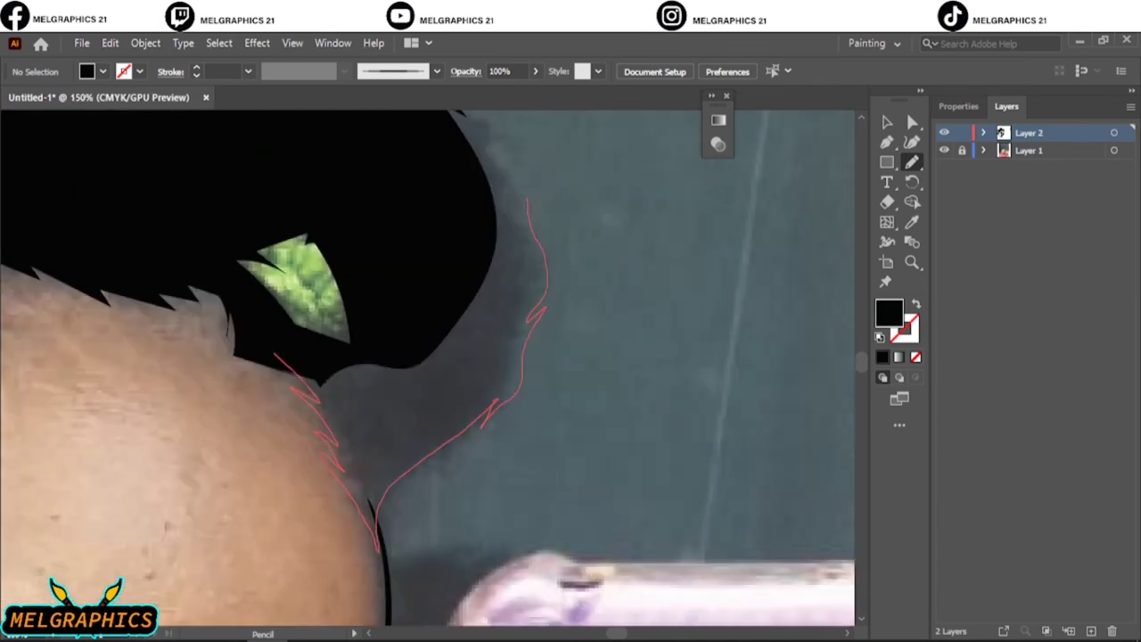
left_click_drag(527, 198, 513, 116)
scroll(428, 356, "up", 1)
scroll(428, 357, "down", 1)
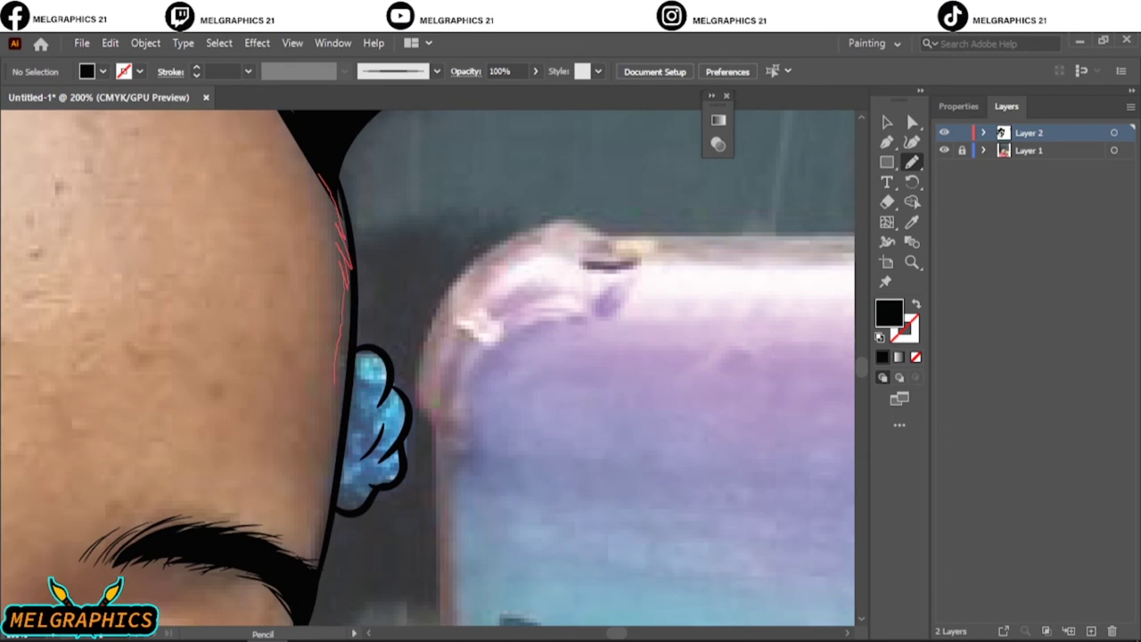
- Fill the side hair bun beside the blue clip black, then compare against the photo
left_click_drag(335, 158, 491, 206)
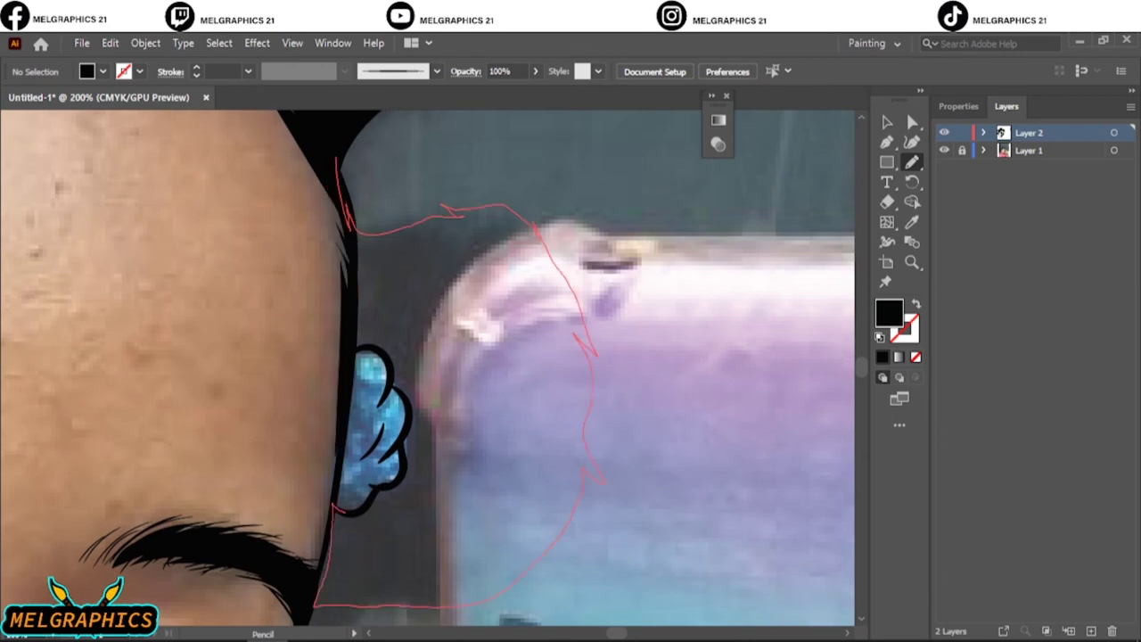
left_click_drag(332, 508, 344, 267)
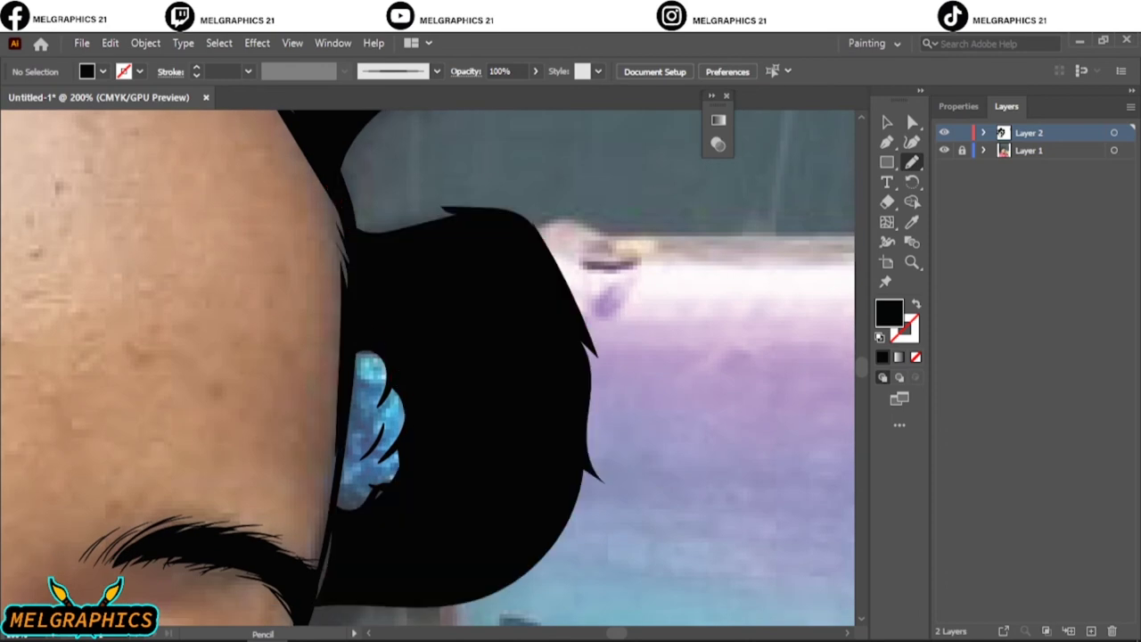
scroll(428, 368, "down", 5)
left_click_drag(303, 456, 495, 346)
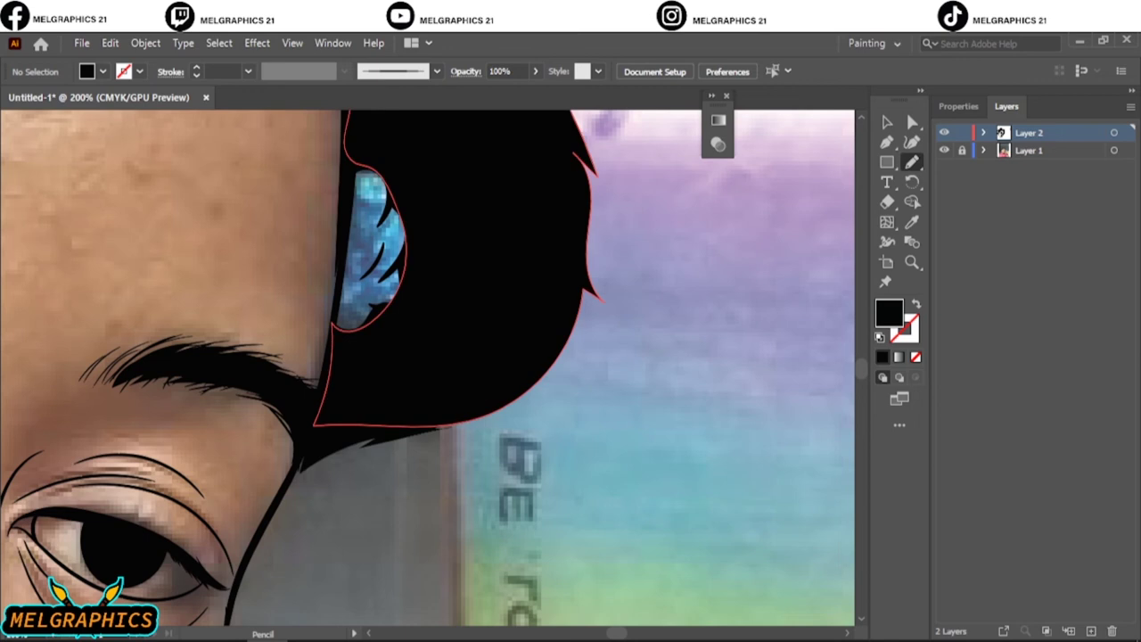
key("ctrl+minus")
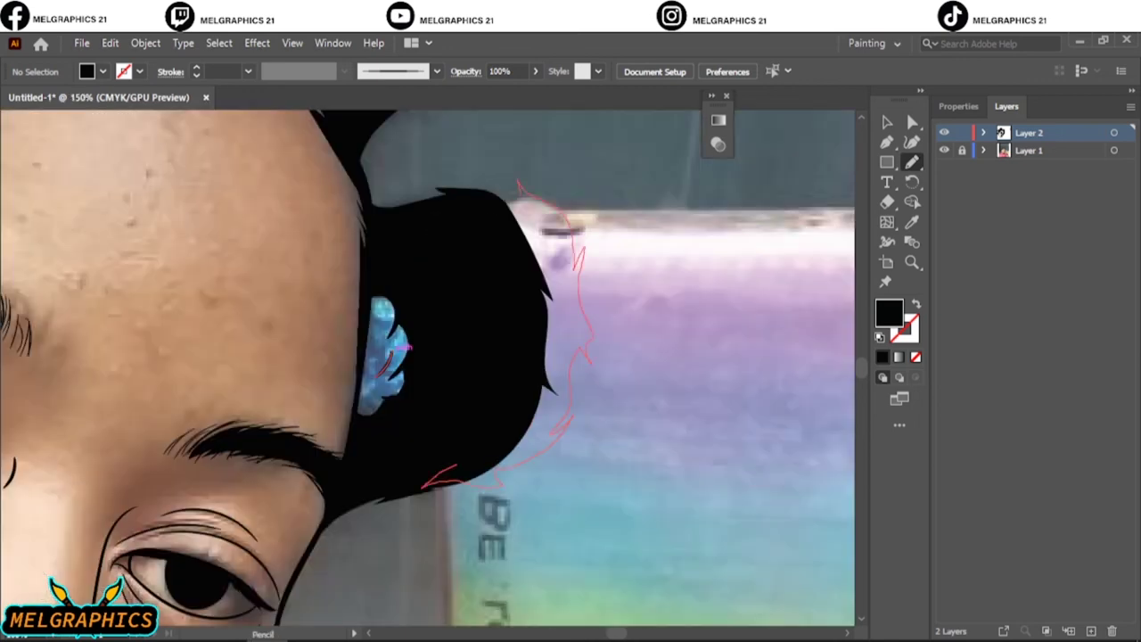
key("ctrl+0")
left_click(945, 149)
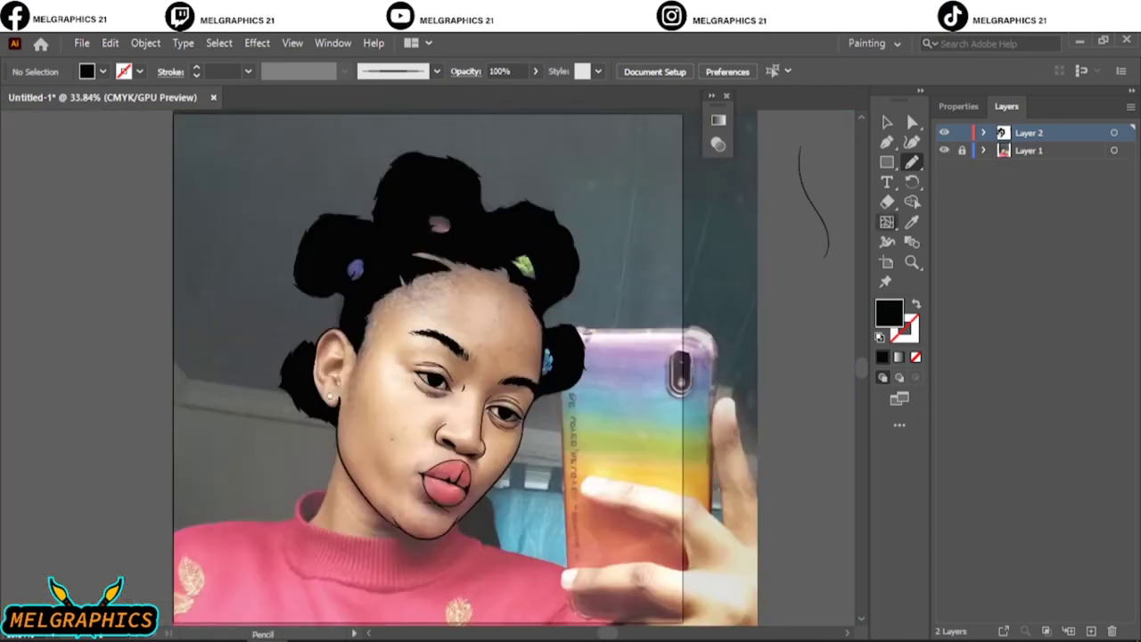
- Paint the ear's outer curve and inner curves down to the lobe in black stroke
left_click(945, 150)
scroll(326, 357, "up", 5)
key("b")
key("shift+x")
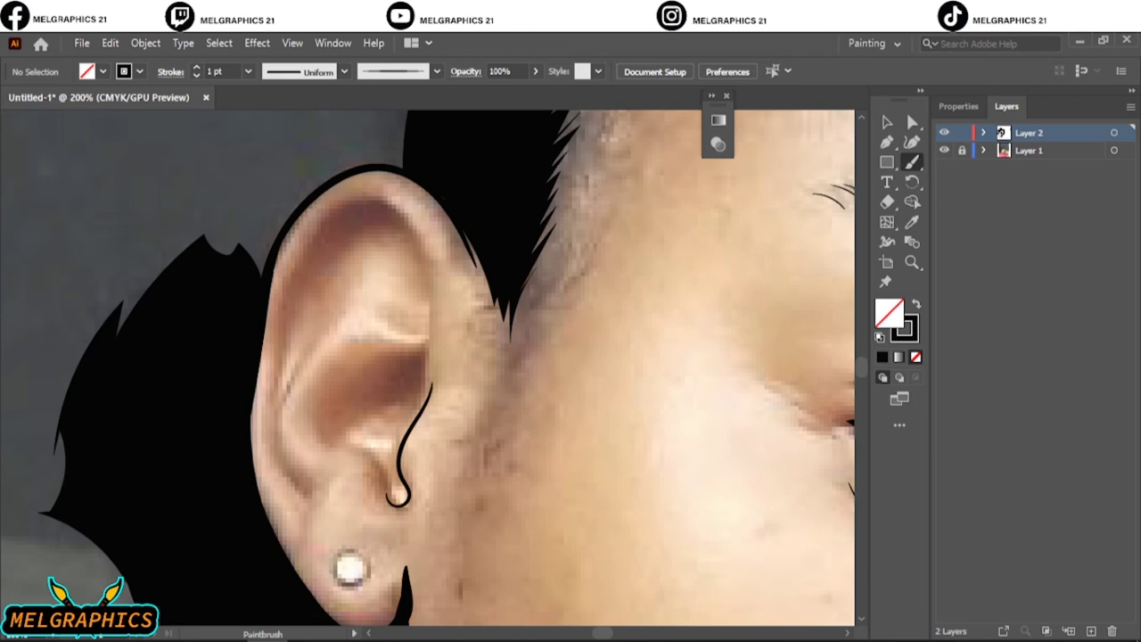
left_click_drag(385, 206, 428, 410)
left_click_drag(355, 251, 302, 512)
mouse_move(421, 355)
left_mouse_down()
mouse_move(397, 464)
mouse_move(335, 546)
left_mouse_up()
- Check the ear lines without the photo and add a thin line along the ear rim
scroll(348, 535, "up", 3)
key("ctrl+0")
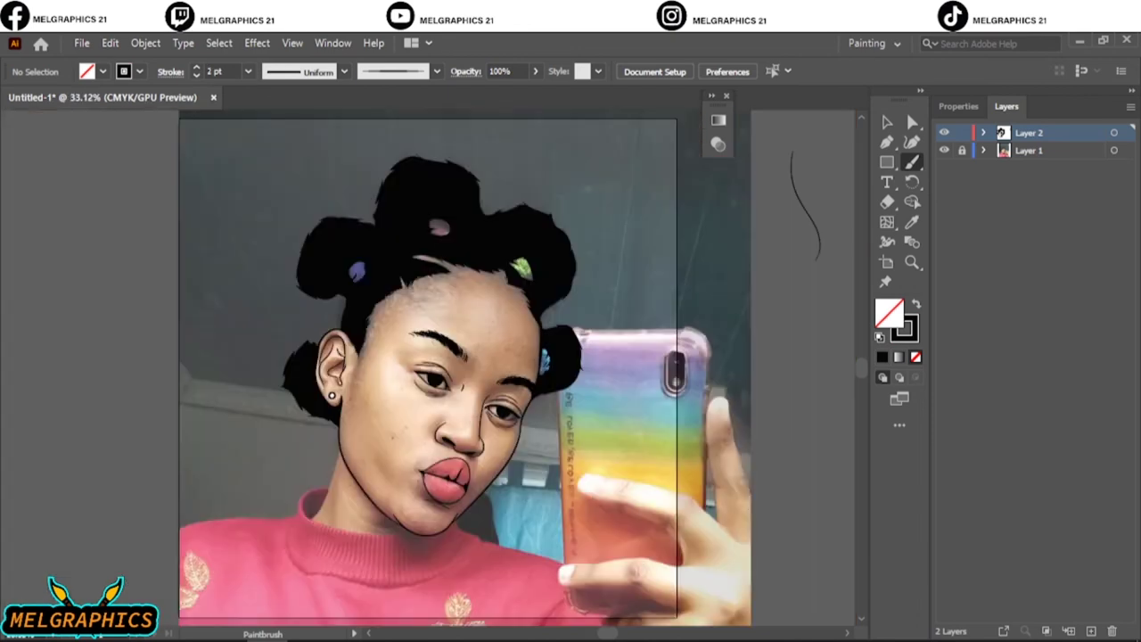
left_click(944, 150)
scroll(323, 414, "up", 5)
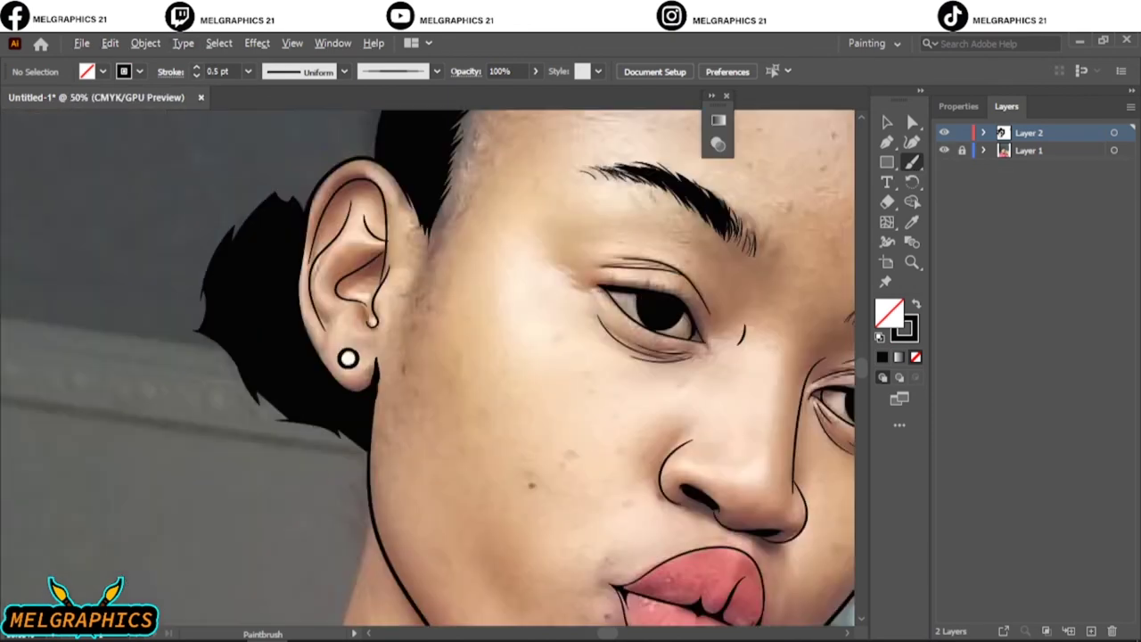
scroll(316, 396, "up", 2)
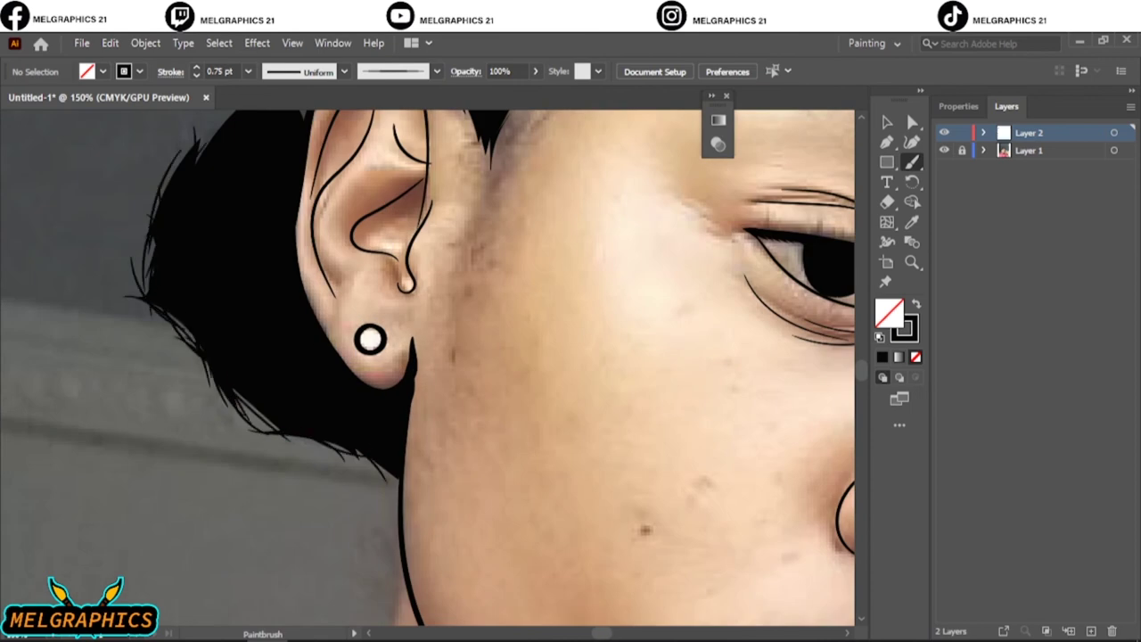
scroll(428, 375, "up", 5)
left_click_drag(352, 508, 468, 535)
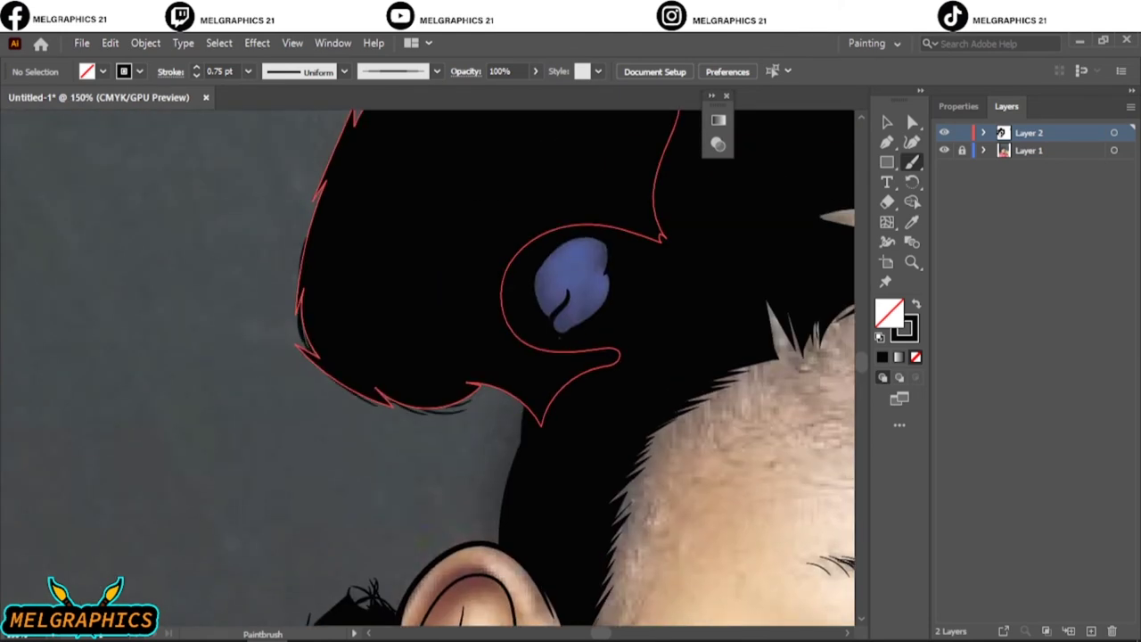
- Set a thin brush stroke weight and review the line art with the reference photo hidden
scroll(482, 366, "up", 4)
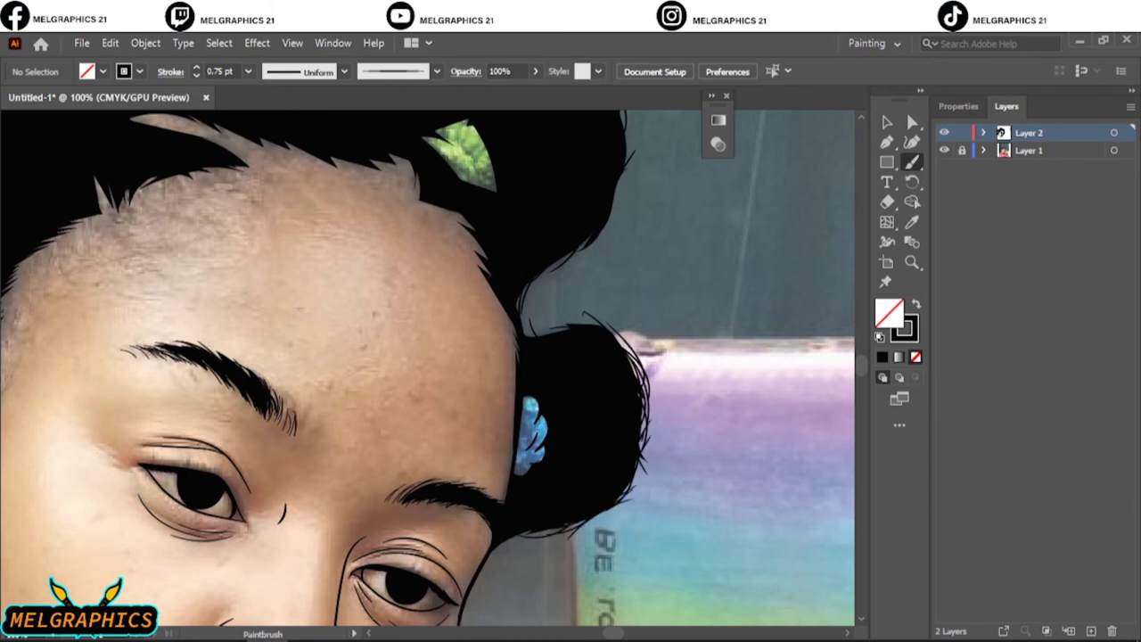
left_click(196, 68)
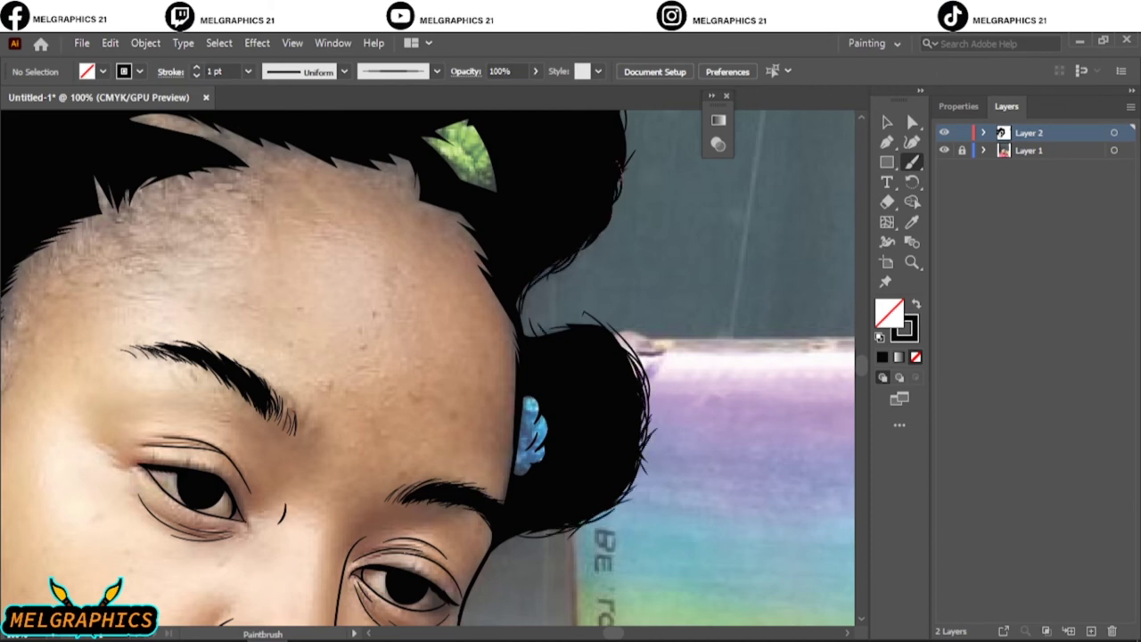
scroll(428, 368, "up", 2)
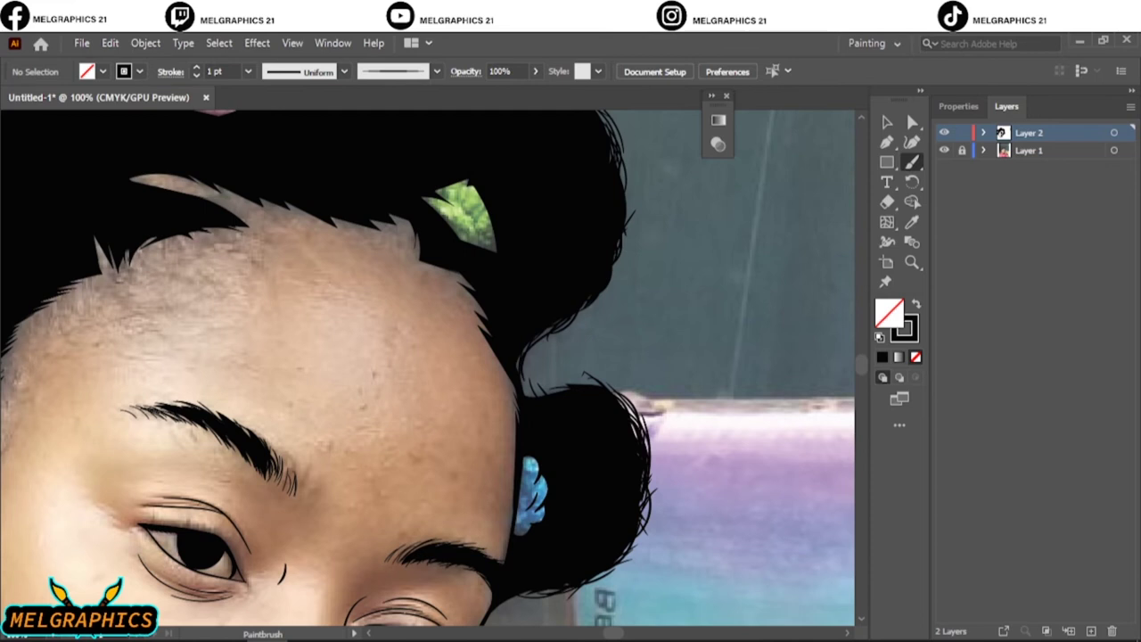
scroll(428, 368, "up", 8)
scroll(428, 369, "up", 1)
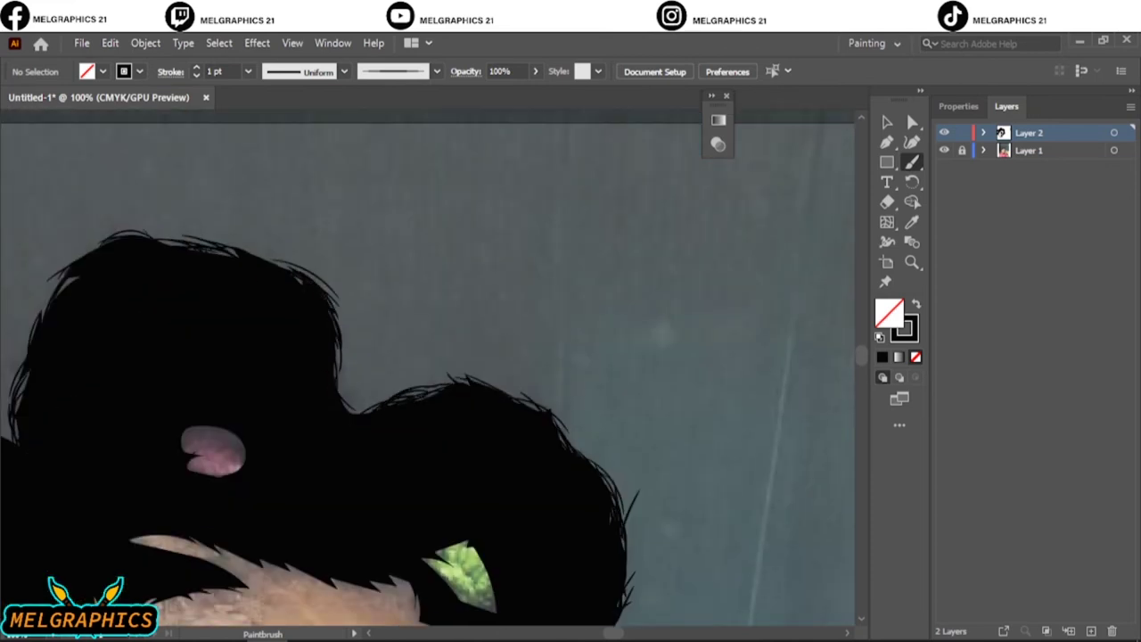
scroll(428, 368, "left", 8)
scroll(540, 259, "down", 4)
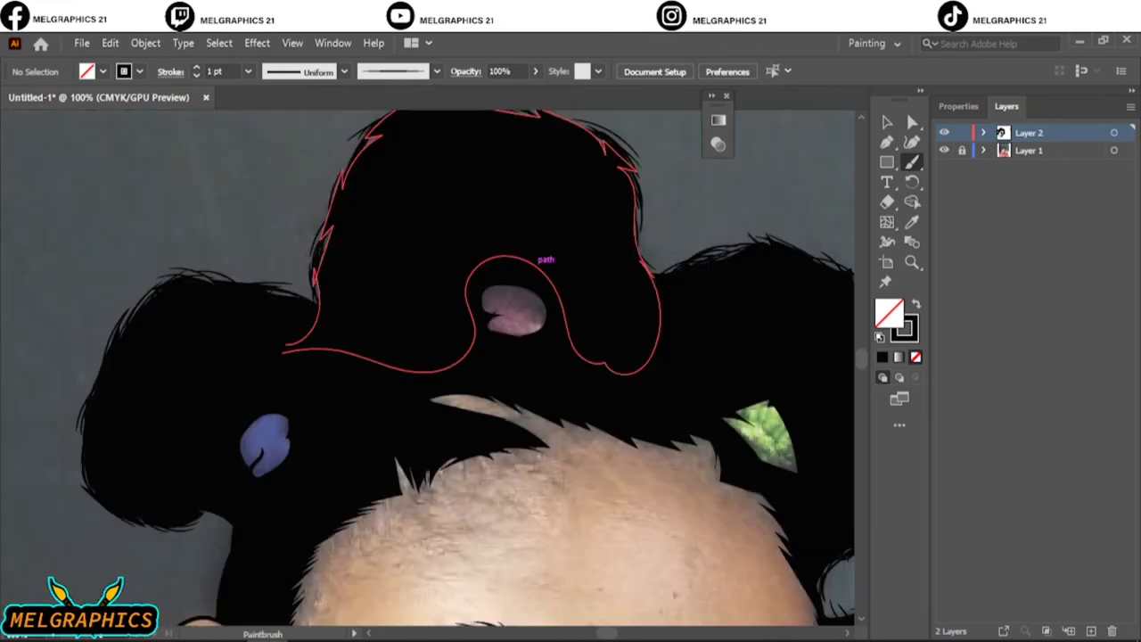
scroll(540, 258, "down", 1)
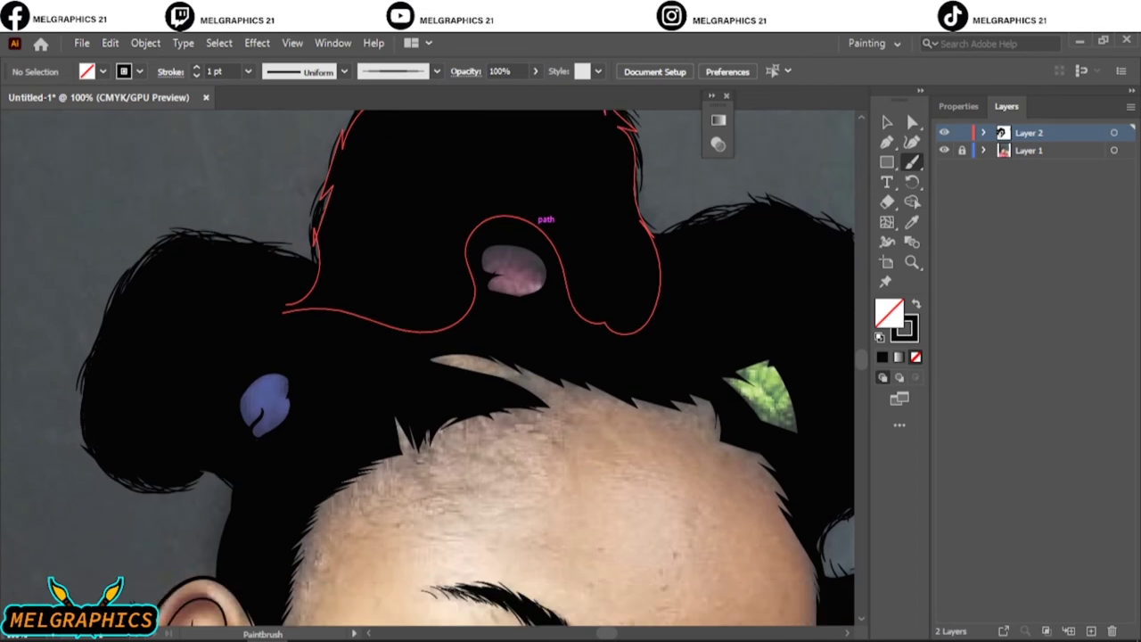
scroll(539, 259, "down", 7)
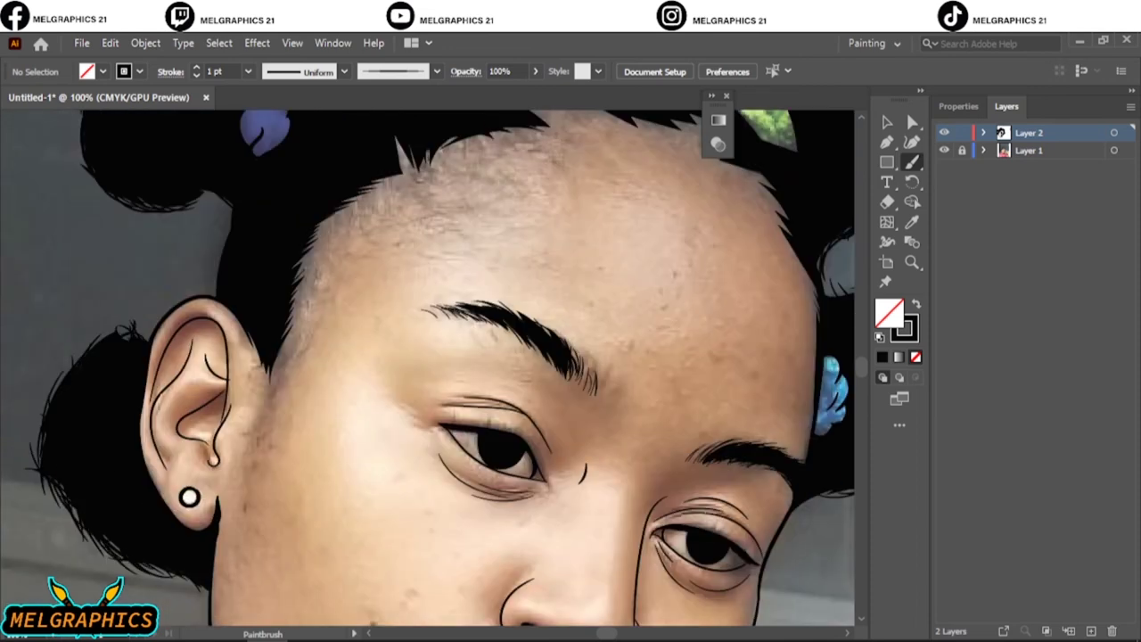
key("ctrl+0")
left_click(944, 149)
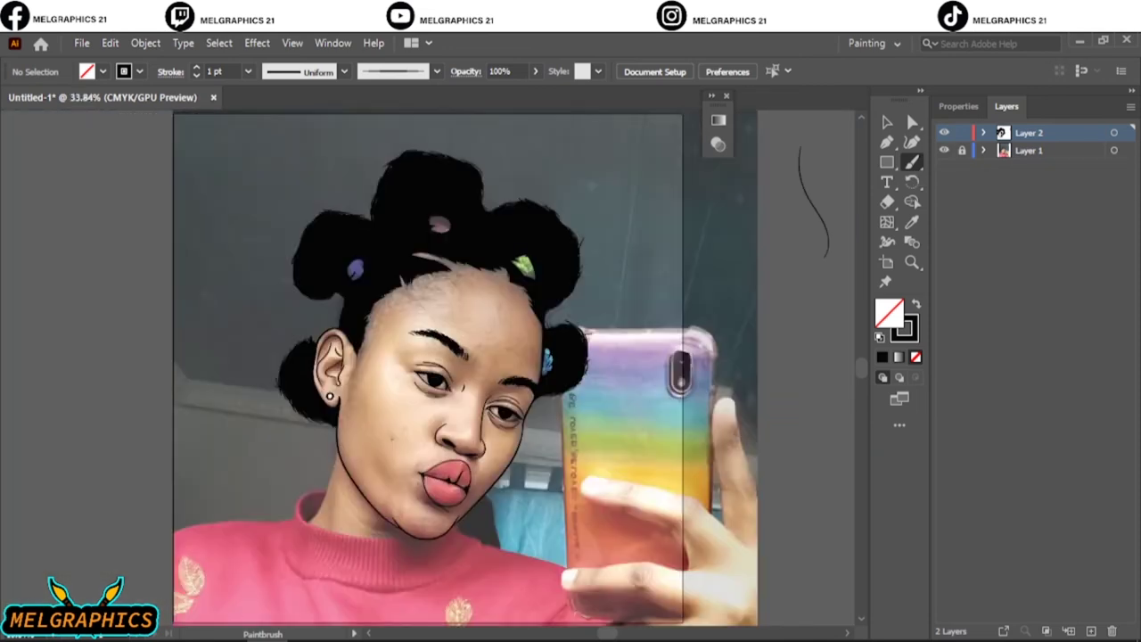
scroll(360, 352, "up", 5)
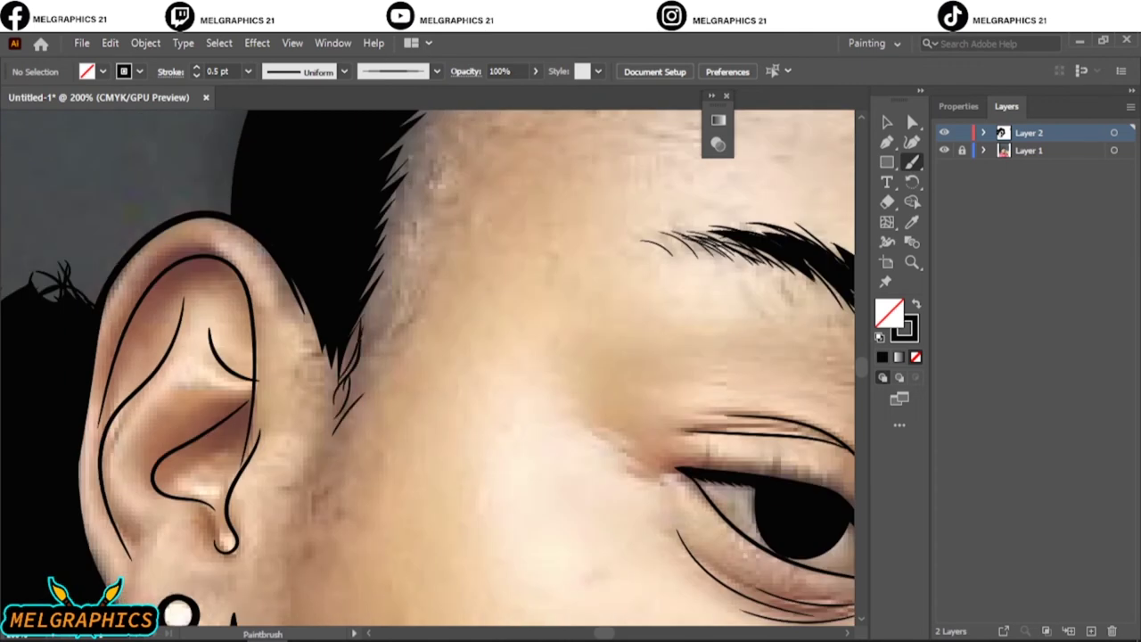
- Paint fine black hair strands along the hairline across the forehead
left_click_drag(367, 285, 408, 201)
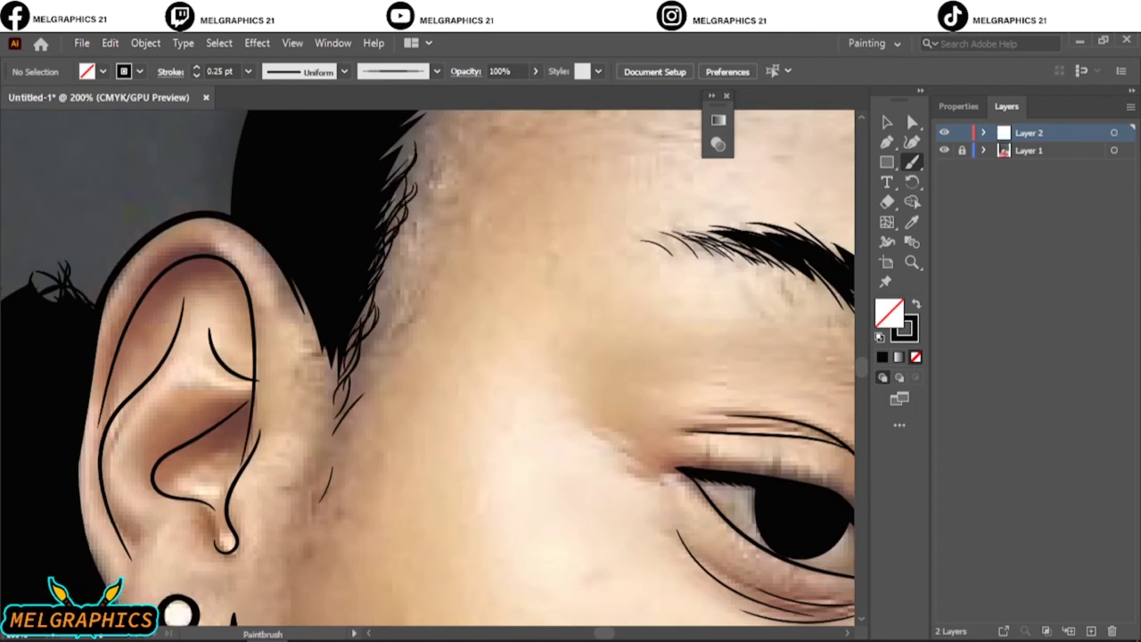
scroll(339, 411, "down", 3)
scroll(339, 411, "up", 2)
scroll(339, 410, "up", 2)
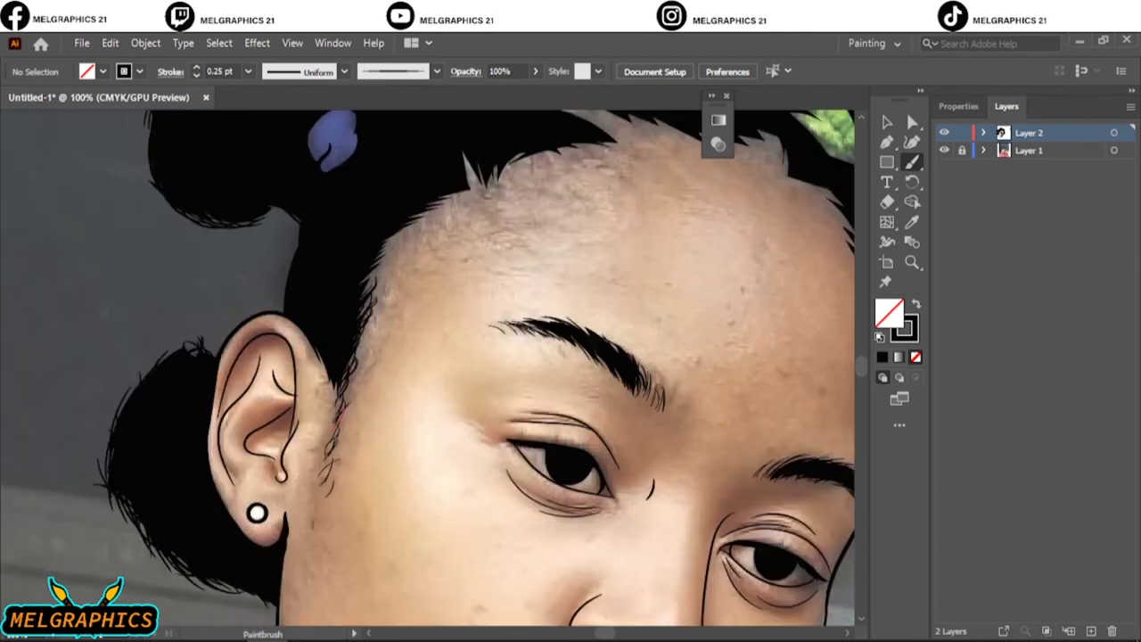
scroll(353, 415, "up", 1)
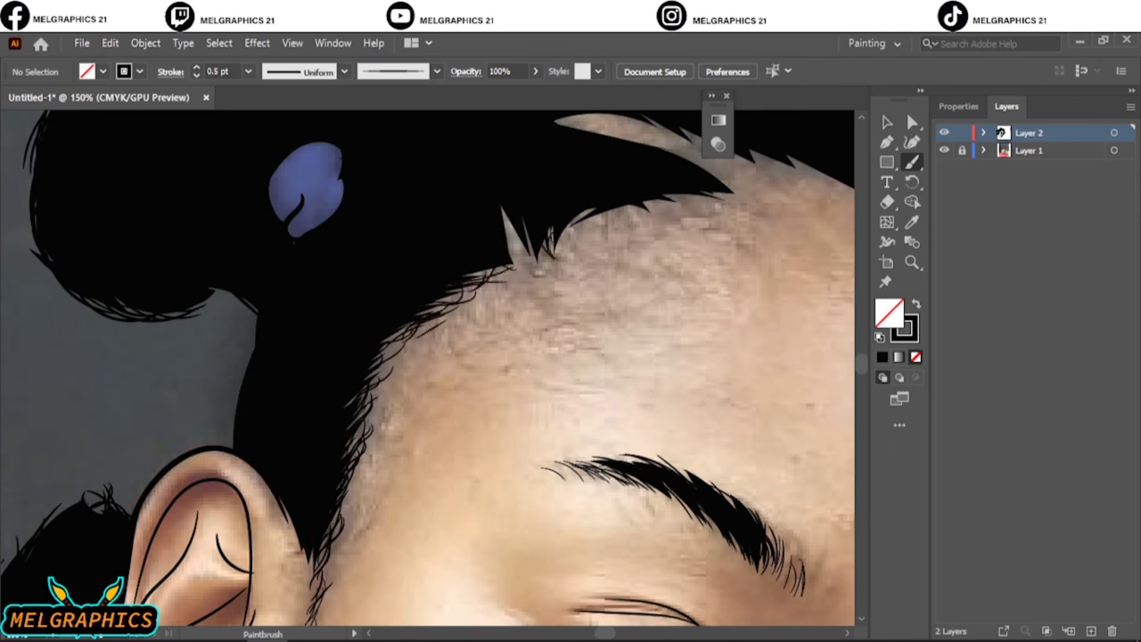
left_click_drag(656, 210, 588, 231)
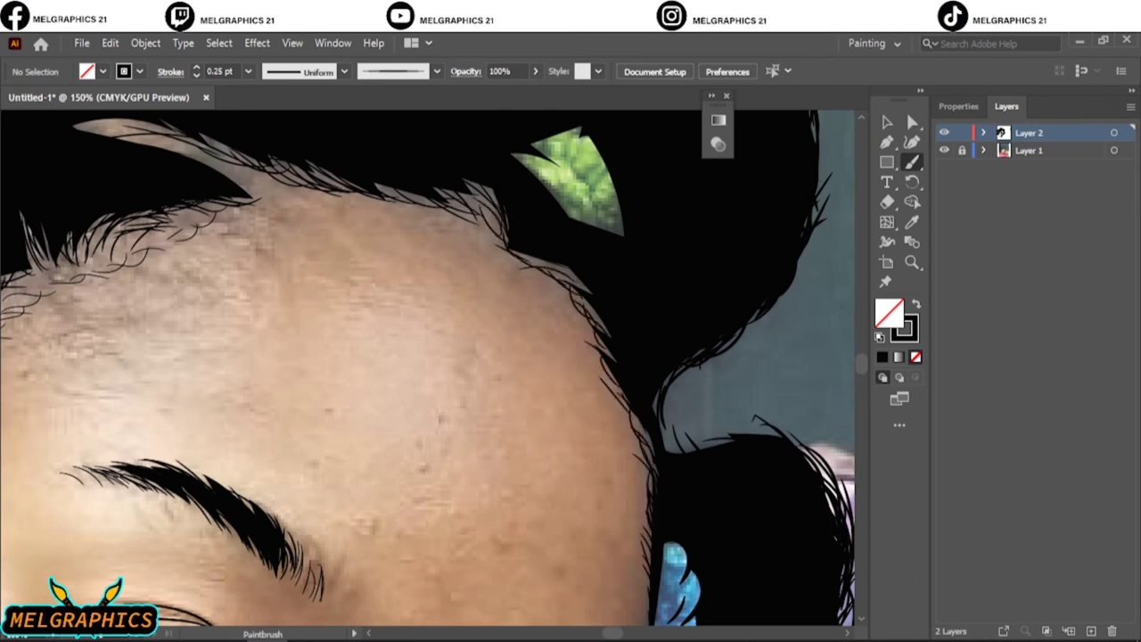
- Undo the black shape covering the leaf clip and repaint the leaf clip's edge in black
key("ctrl+0")
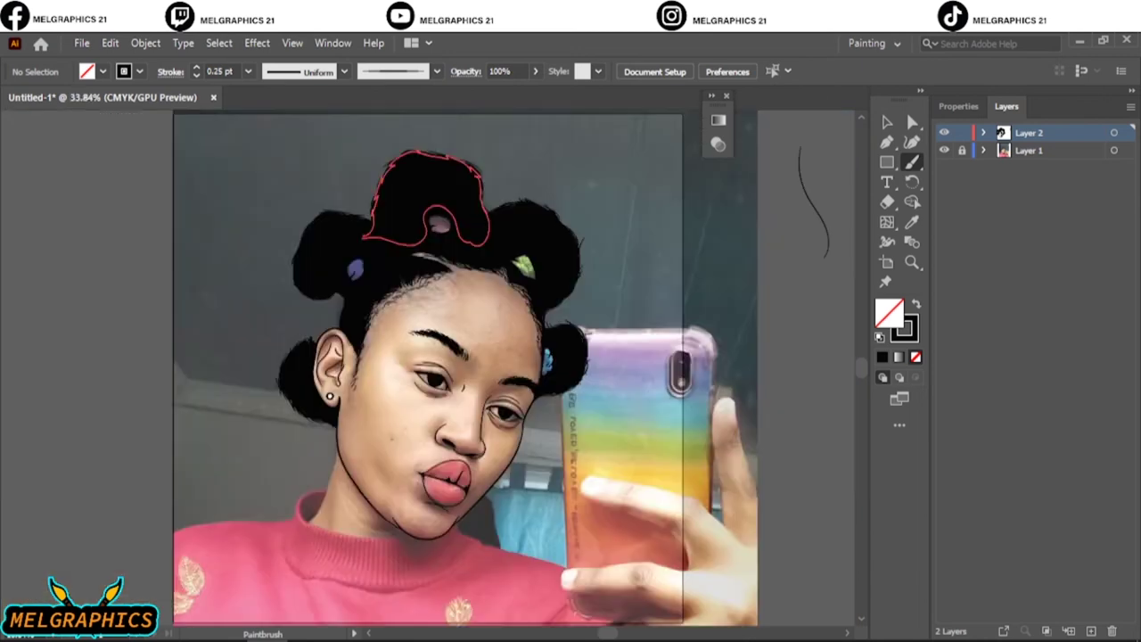
left_click(944, 150)
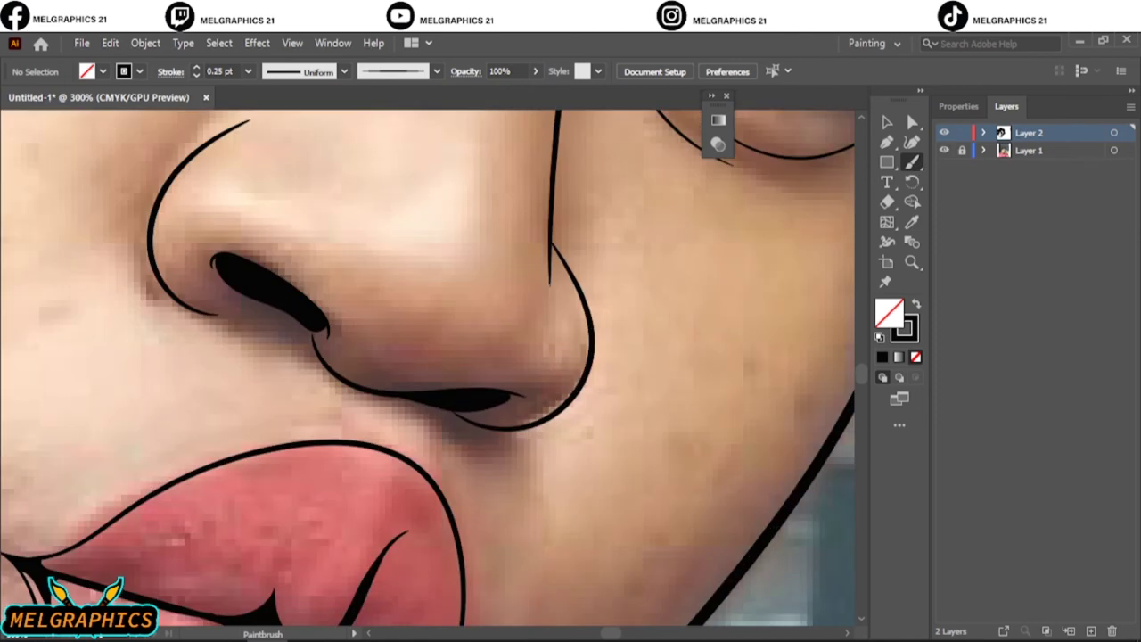
scroll(428, 368, "down", 2)
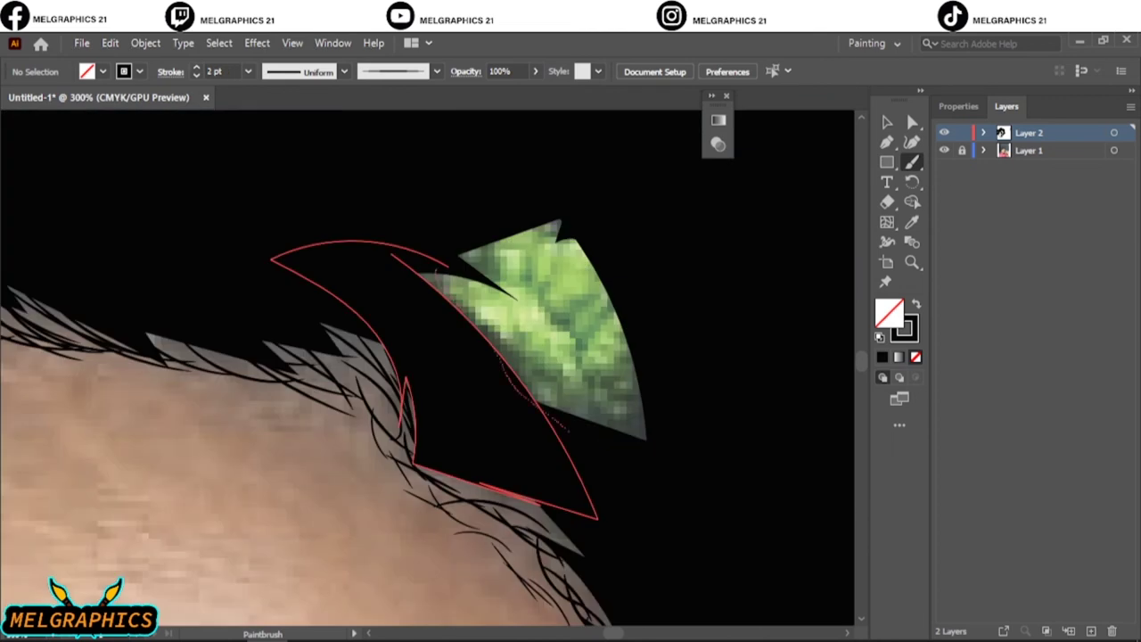
key("ctrl+z")
mouse_move(647, 415)
left_mouse_down()
mouse_move(633, 437)
mouse_move(584, 375)
left_mouse_up()
left_click_drag(544, 230, 464, 256)
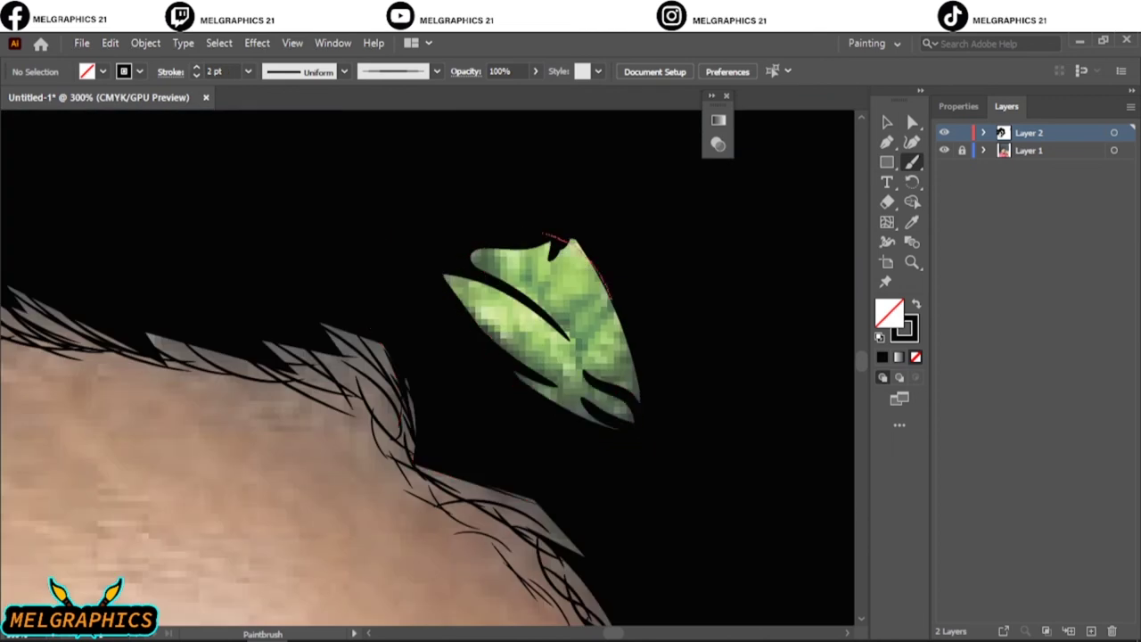
left_click_drag(542, 234, 610, 297)
- Shrink the pink clip with black strokes along its top
key("ctrl+0")
scroll(428, 357, "up", 5)
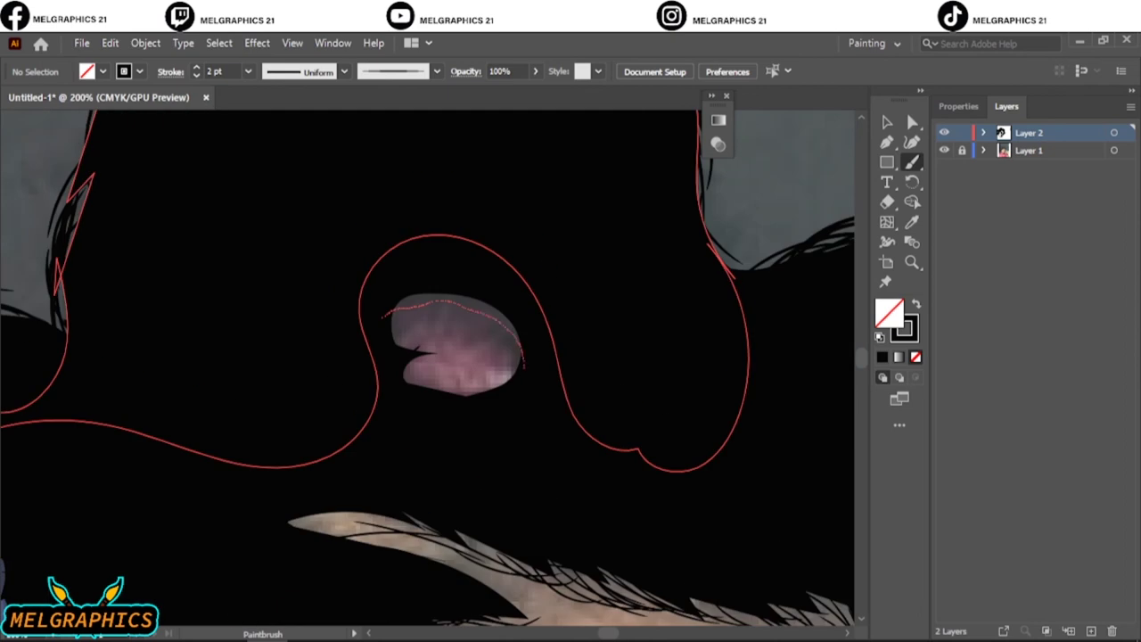
mouse_move(383, 314)
left_mouse_down()
mouse_move(524, 365)
mouse_move(408, 346)
left_mouse_up()
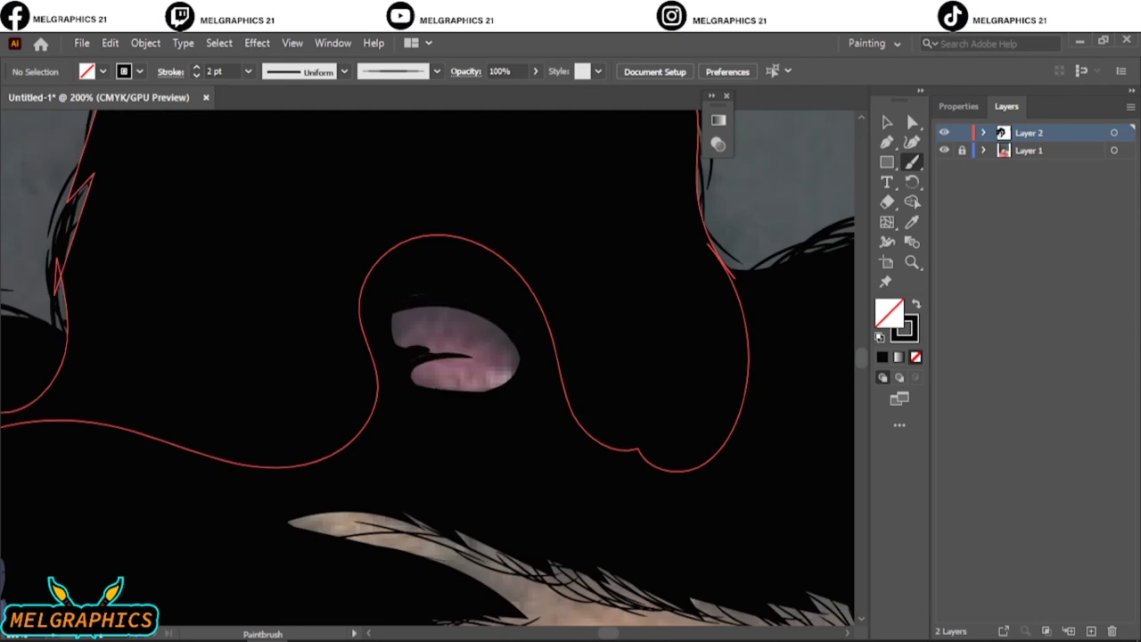
left_click_drag(419, 308, 515, 361)
key("ctrl+0")
- Select all the line art and duplicate it onto a new layer
left_click(944, 150)
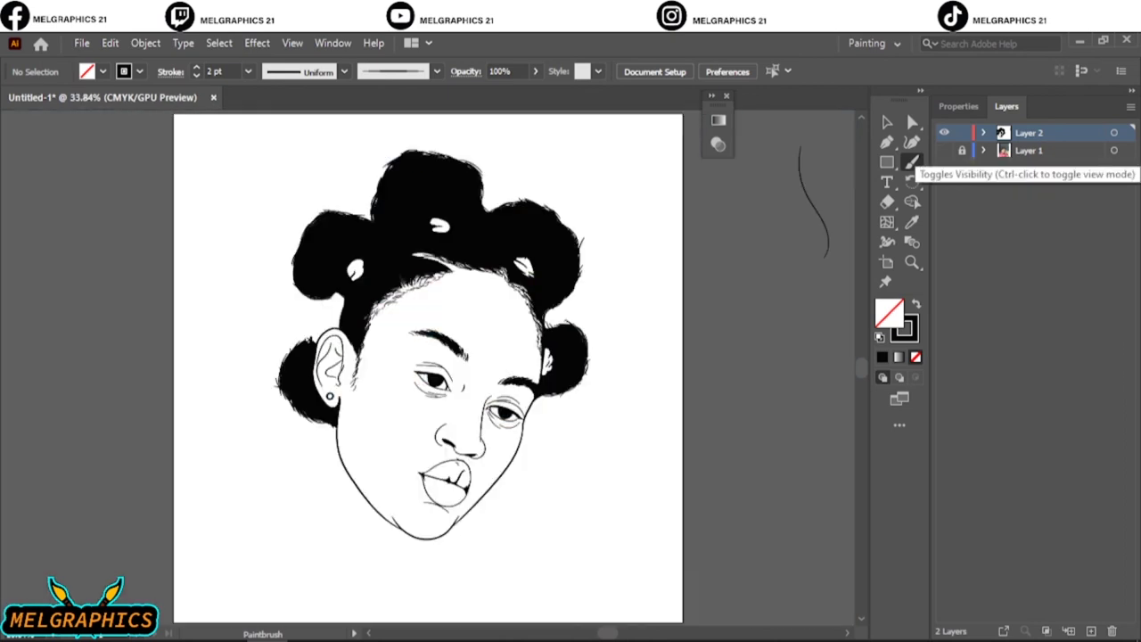
key("v")
key("ctrl+a")
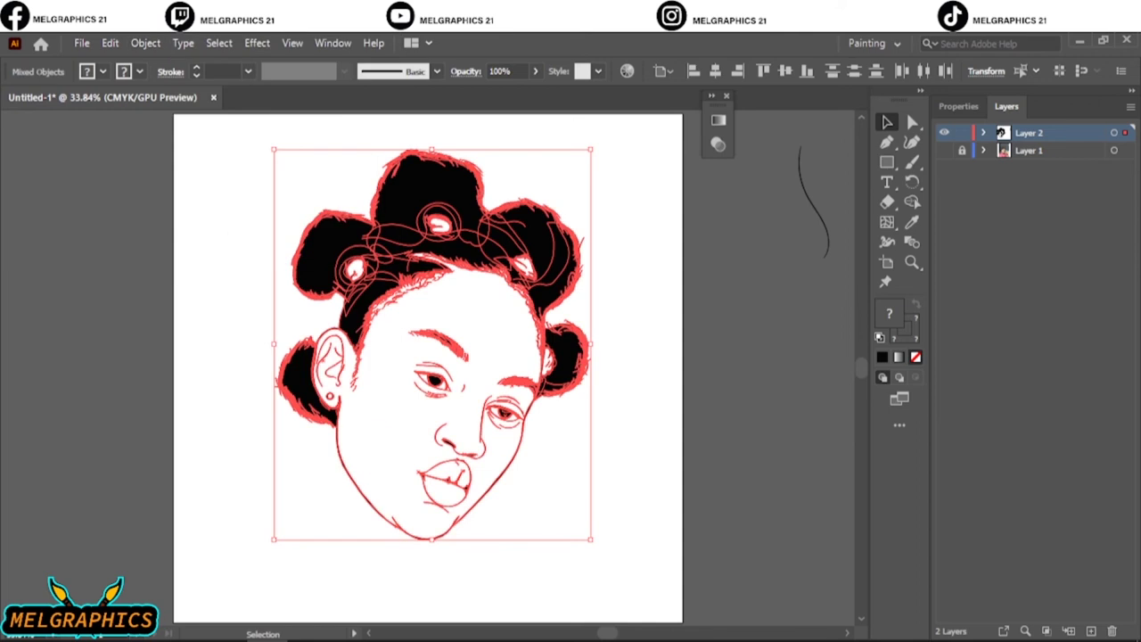
left_click(959, 106)
key("ctrl+shift+a")
key("F7")
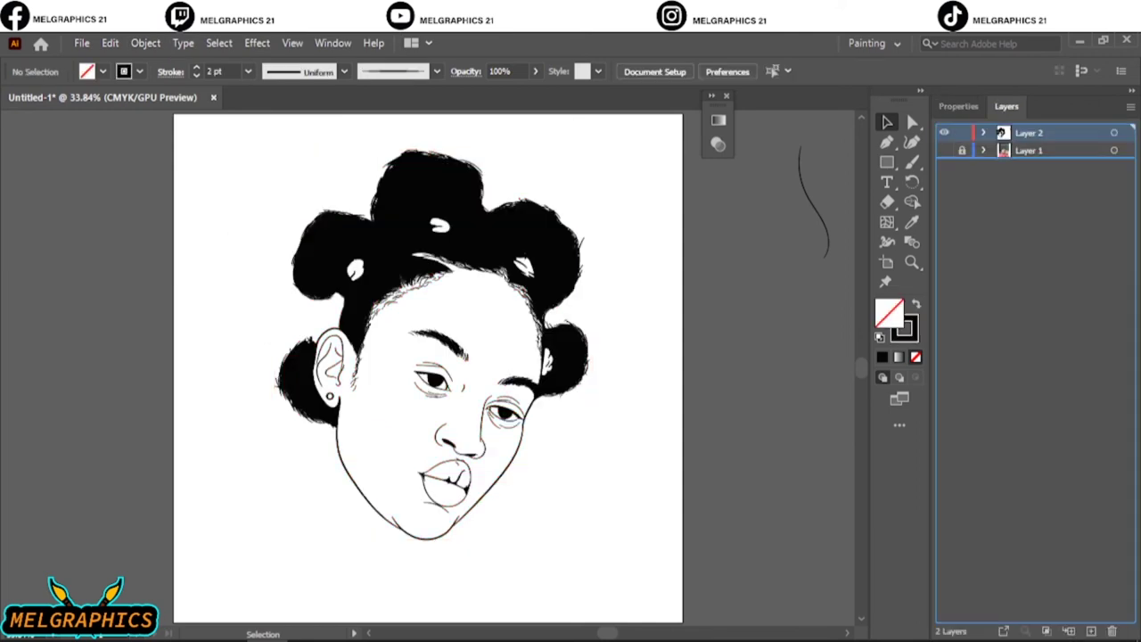
- Draw a rectangle filled with #ED7C2F over the portrait on the original layer
left_click(1029, 149)
key("shift+x")
double_click(889, 312)
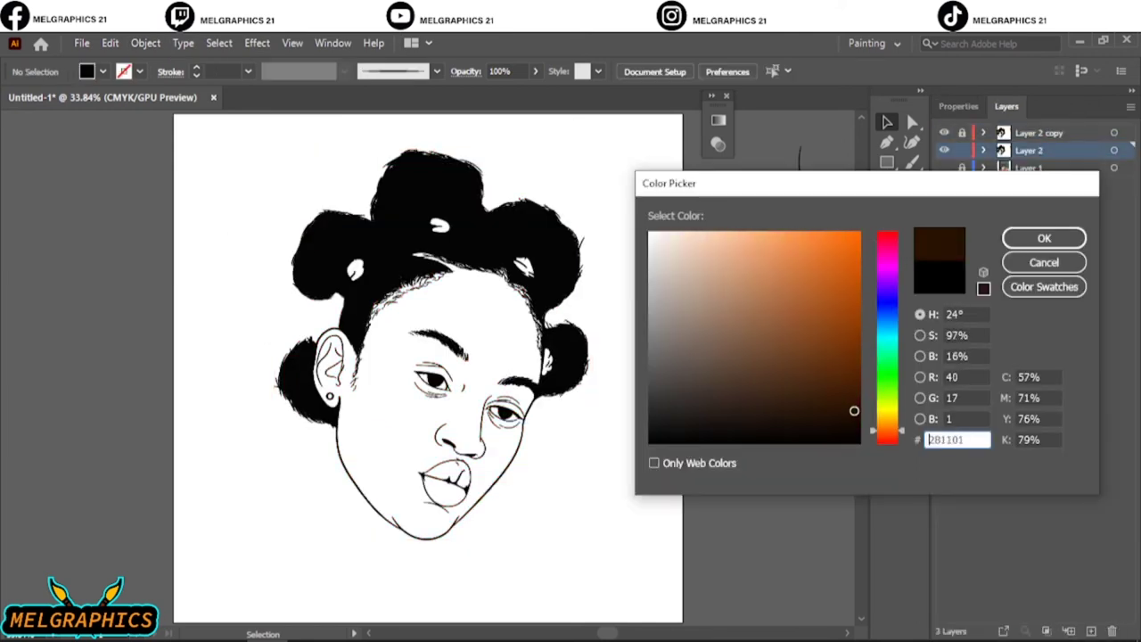
type("ED7C2F")
key("Return")
key("m")
left_click_drag(251, 144, 635, 562)
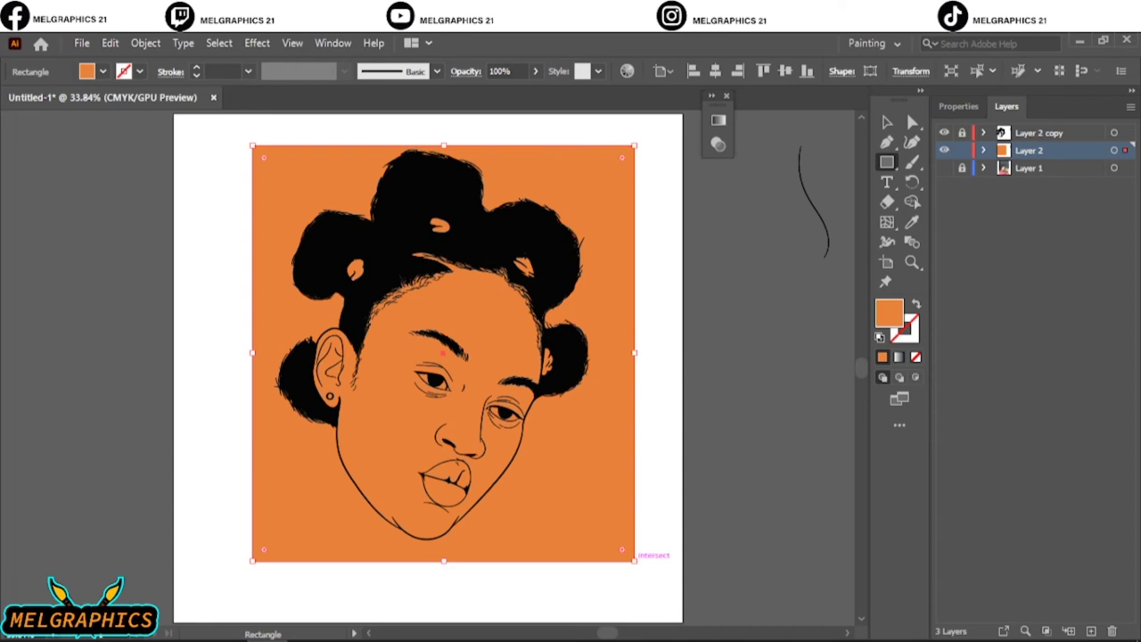
- Darken the orange rectangle through Adjust Colors, entering -11 for a colour value
key("v")
left_click(110, 43)
left_click(446, 357)
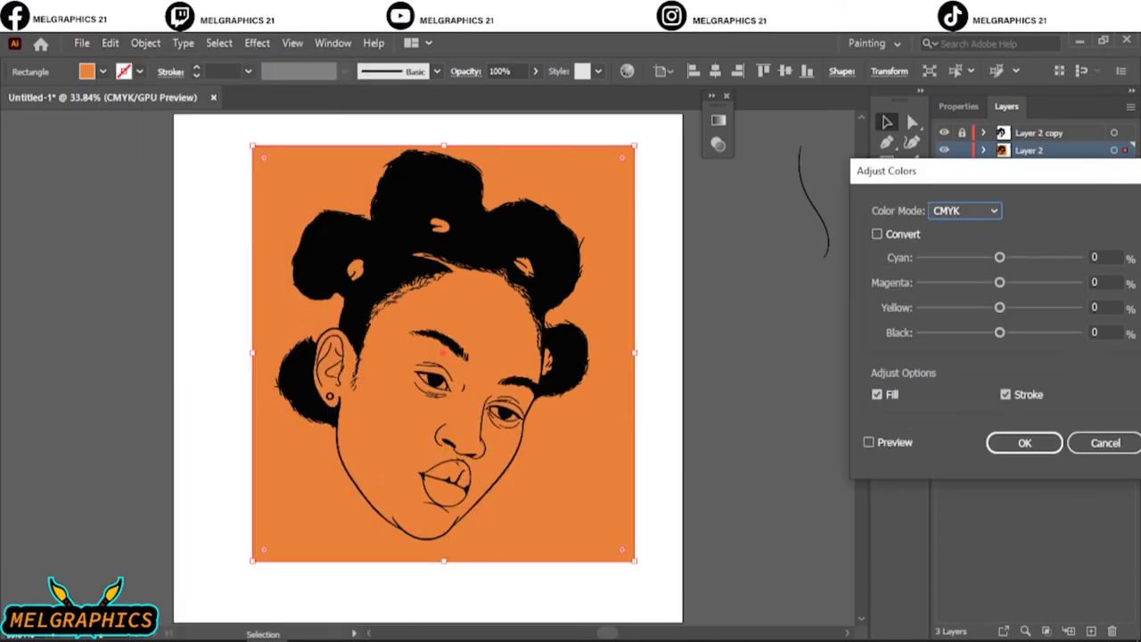
left_click(870, 442)
left_click_drag(1000, 332, 1005, 332)
key("shift+Tab")
type("-11")
key("shift+Tab")
key("shift+Tab")
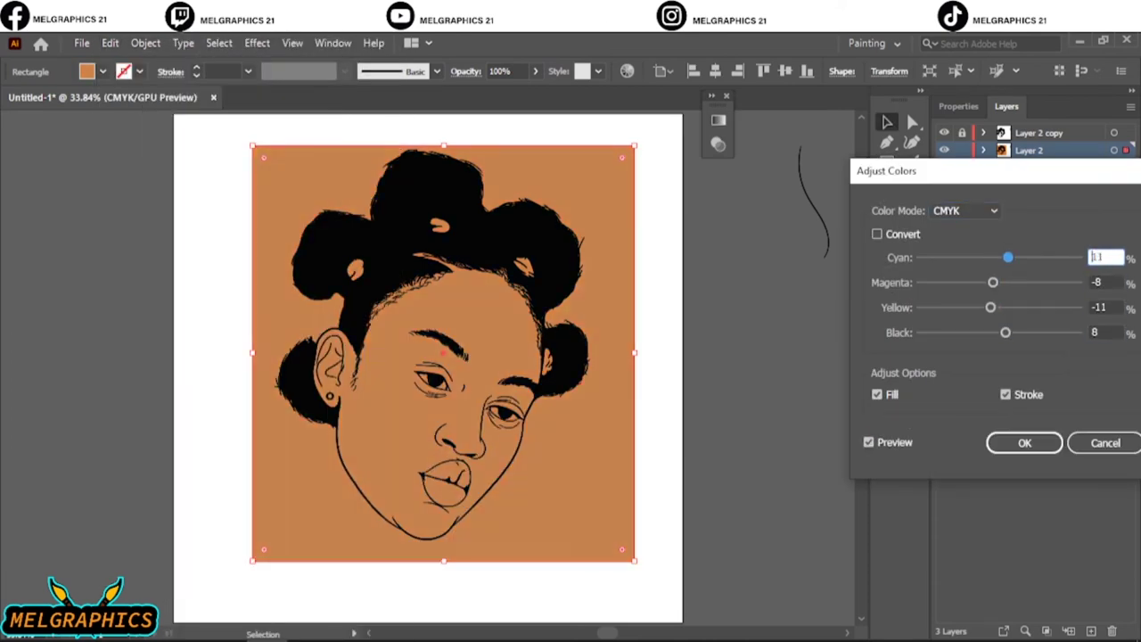
key("Return")
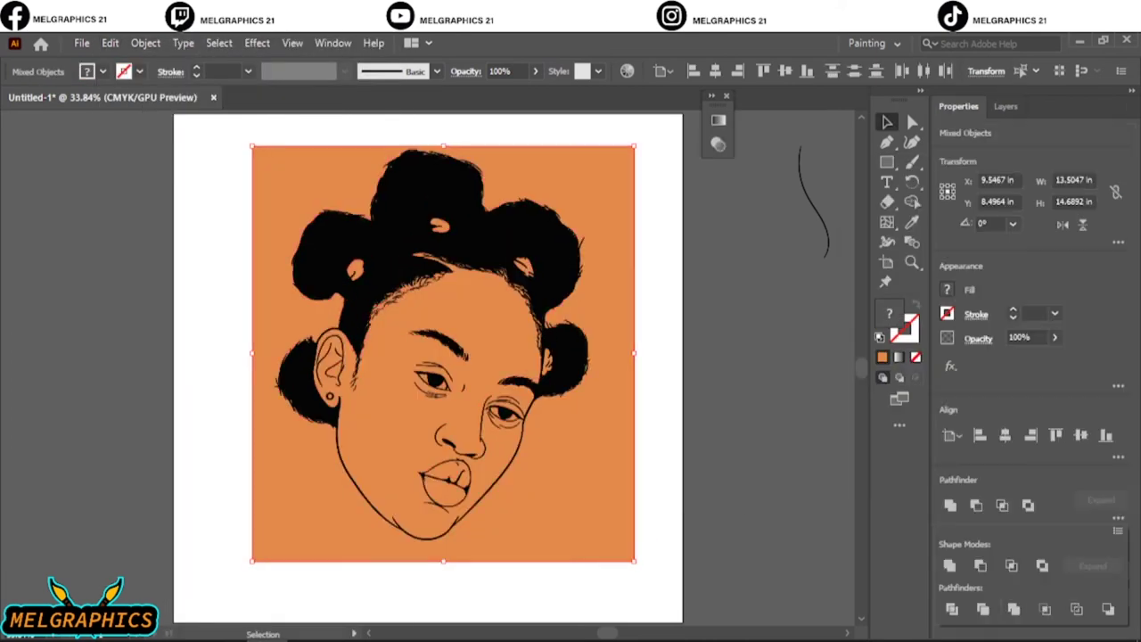
- Delete the orange background surrounding the face
double_click(433, 188)
key("Delete")
key("F7")
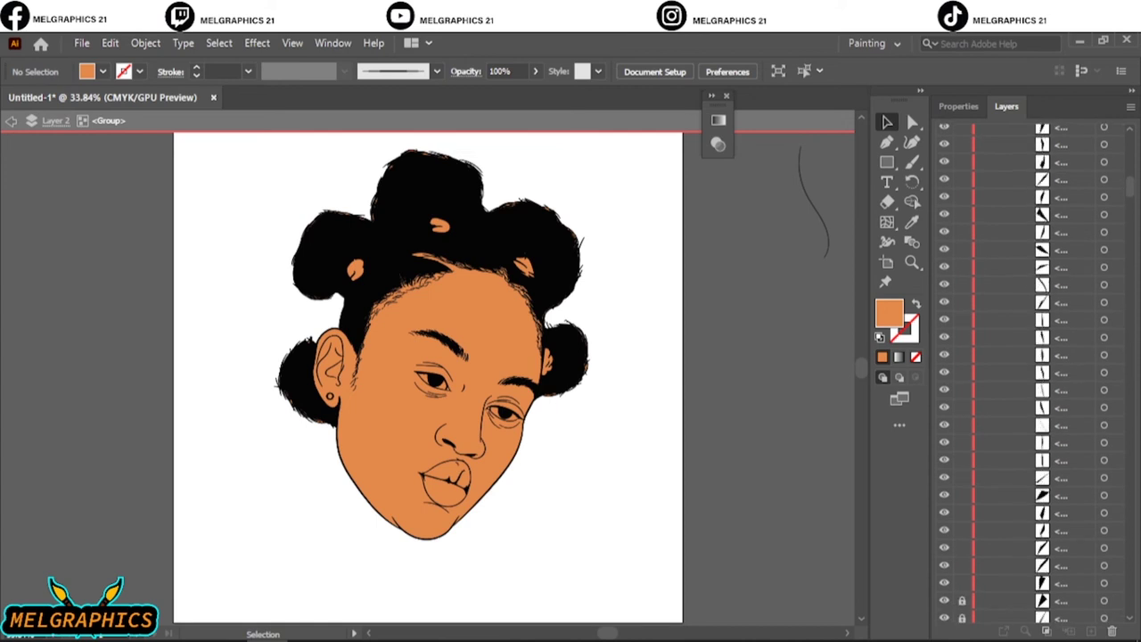
- Switch to Direct Selection and zoom in on the lips
key("a")
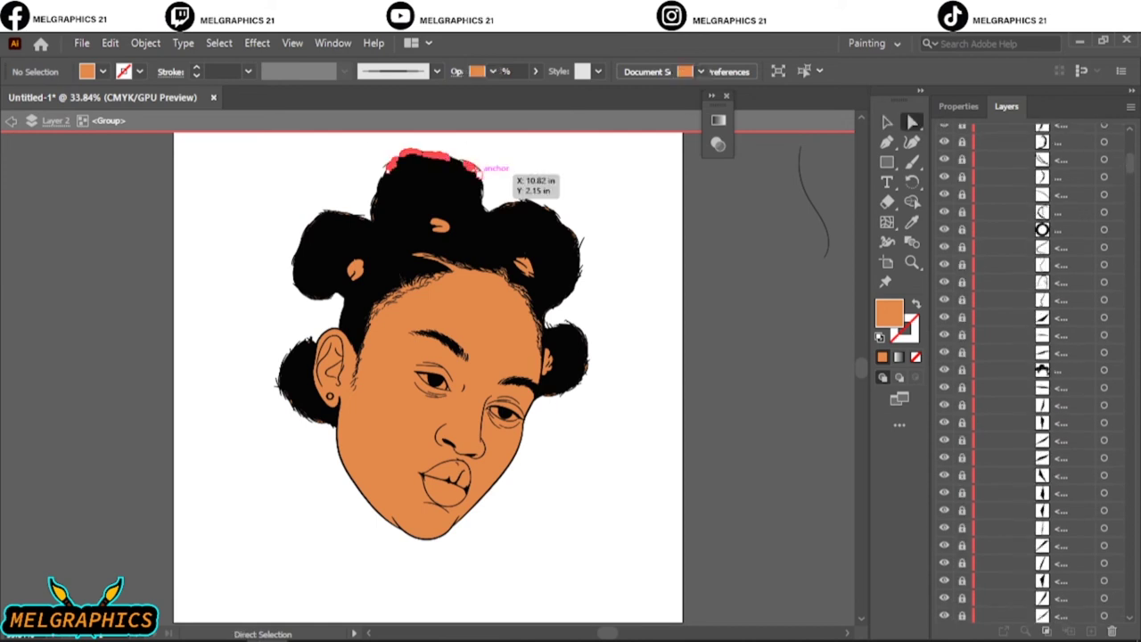
scroll(214, 446, "up", 3)
scroll(555, 283, "up", 1)
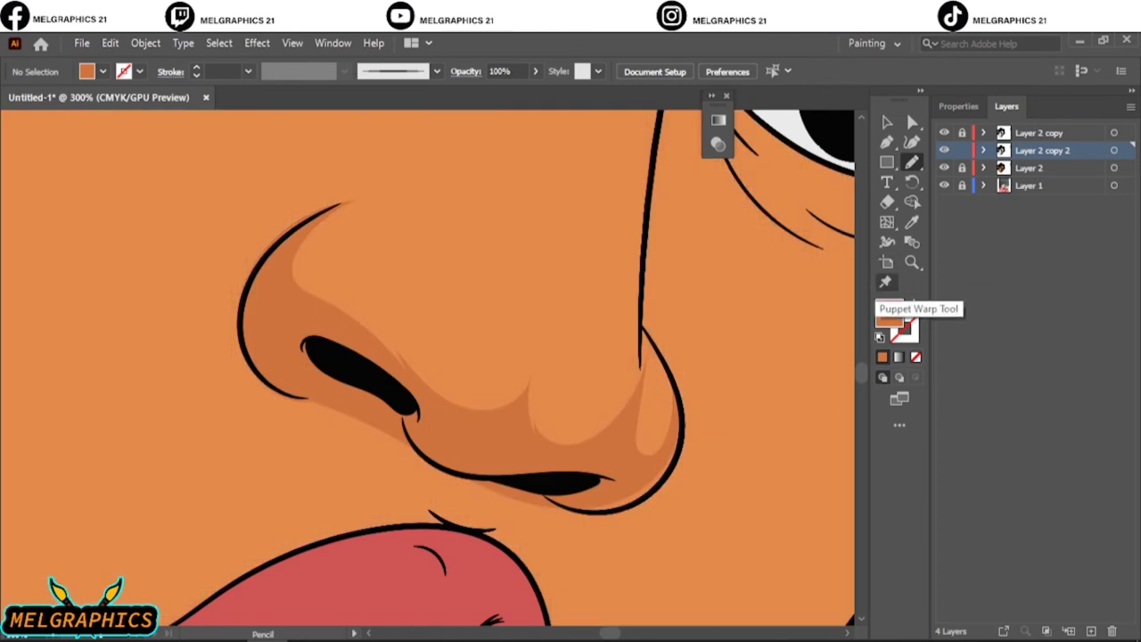
- Draw orange shadow shapes along the jaw and around the right eye
left_click(944, 168)
key("ctrl+1")
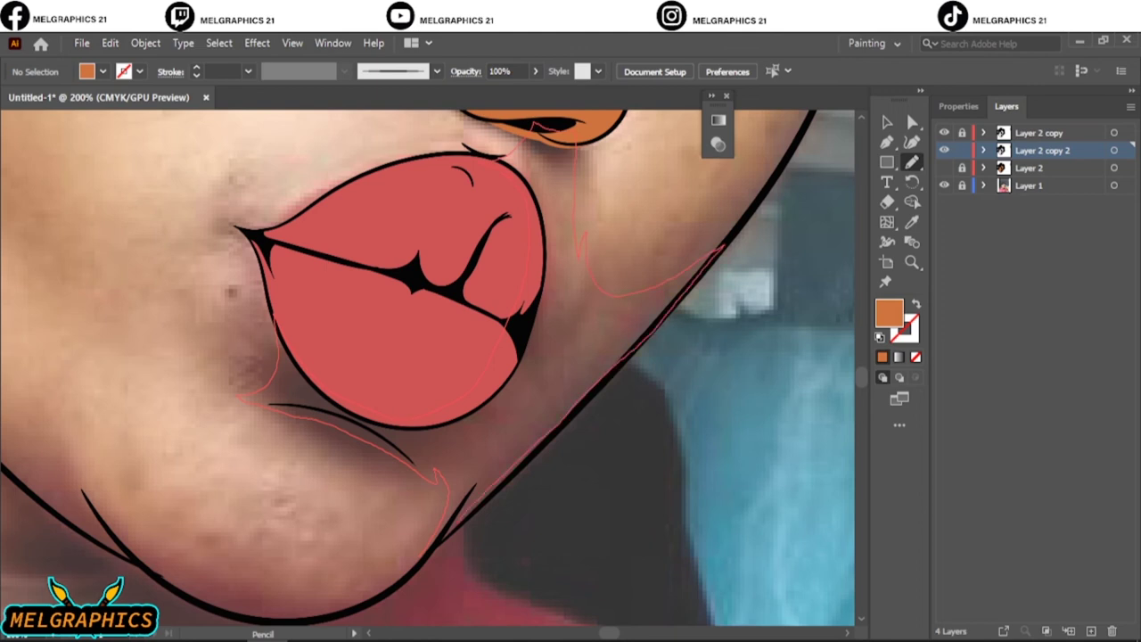
scroll(445, 499, "up", 5)
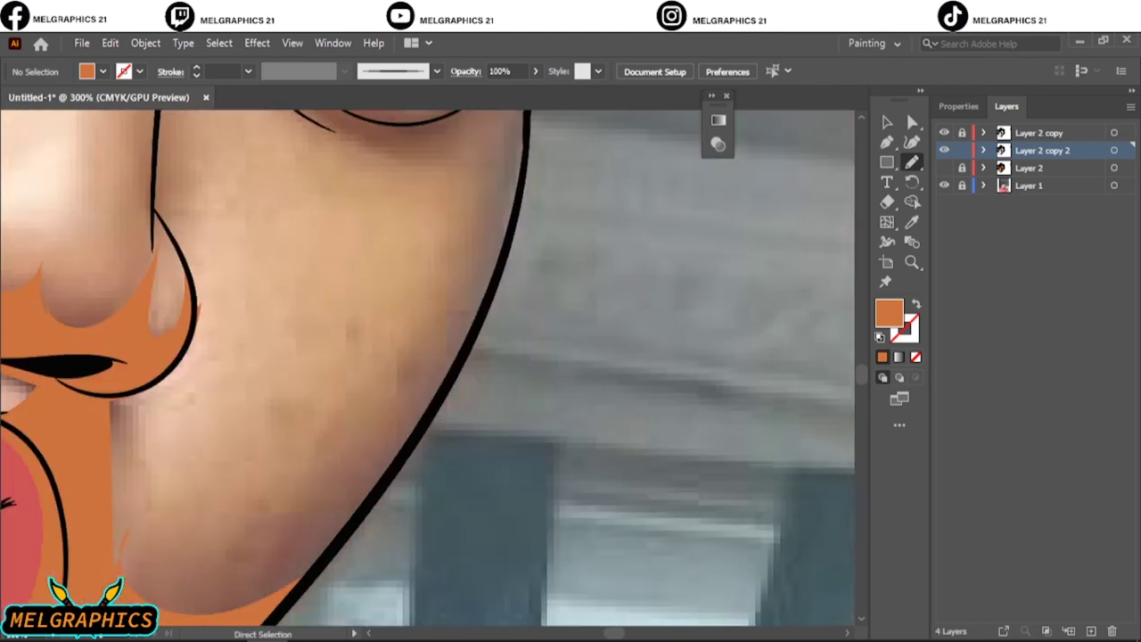
left_click_drag(187, 535, 183, 562)
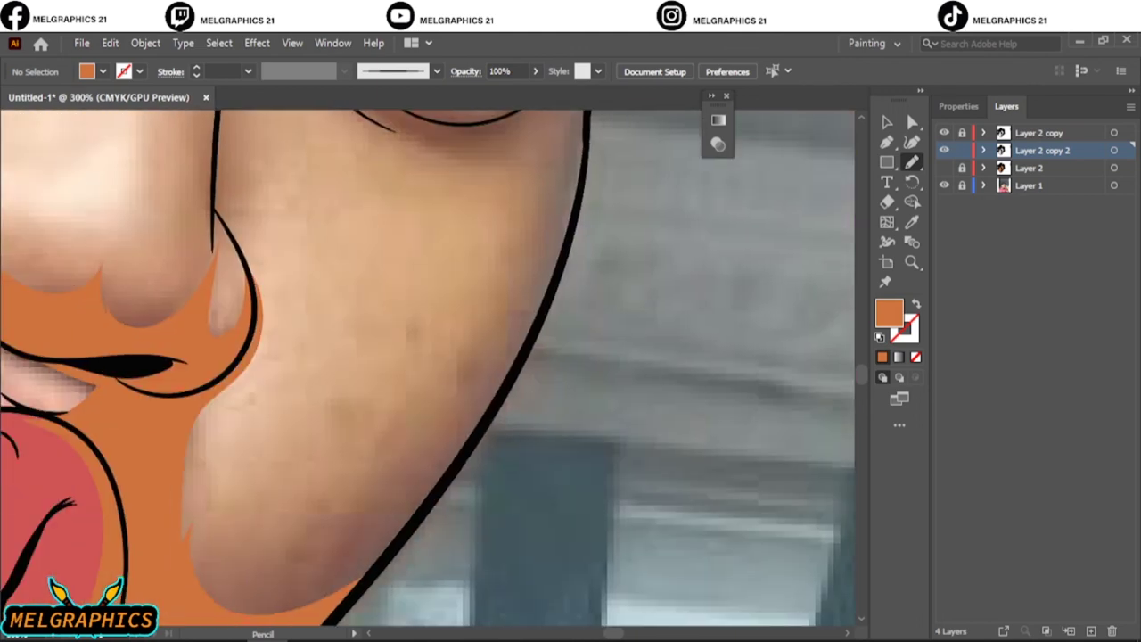
left_click_drag(428, 465, 375, 580)
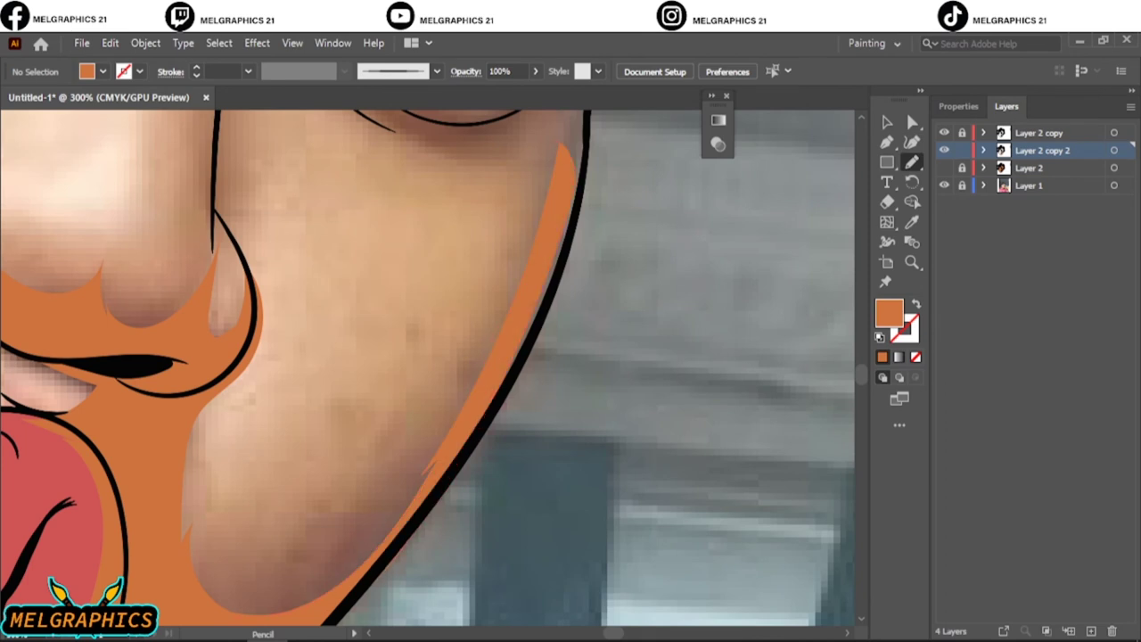
scroll(383, 450, "up", 3)
scroll(383, 450, "up", 3)
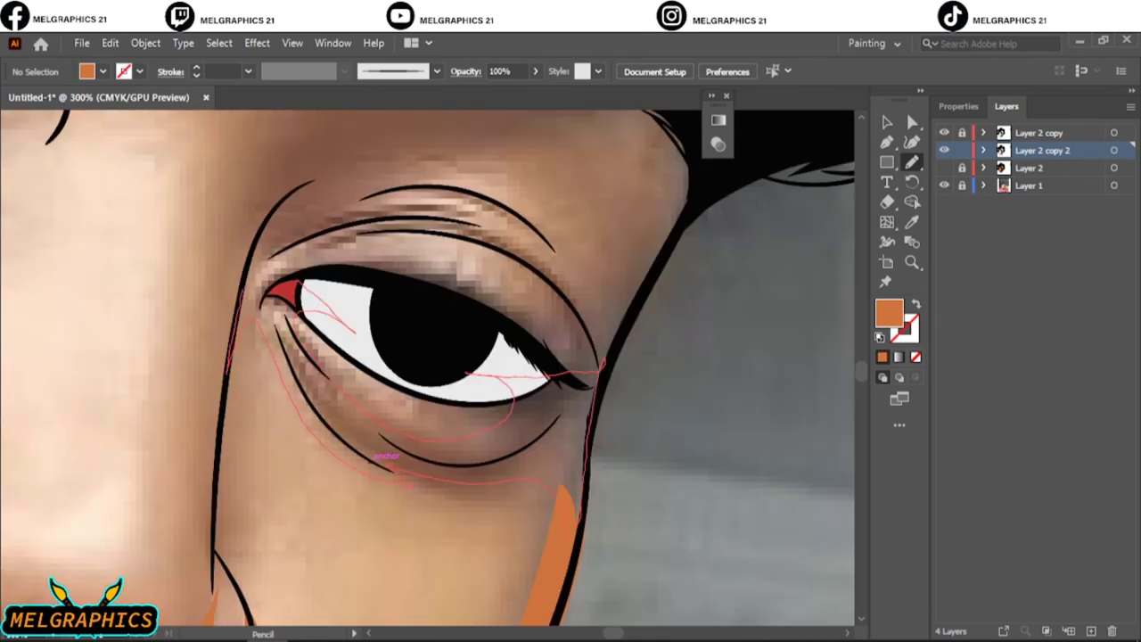
left_click_drag(393, 464, 383, 458)
- Move the orange shadow shapes onto a new layer with cut and paste in place
key("ctrl+minus")
key("ctrl+minus")
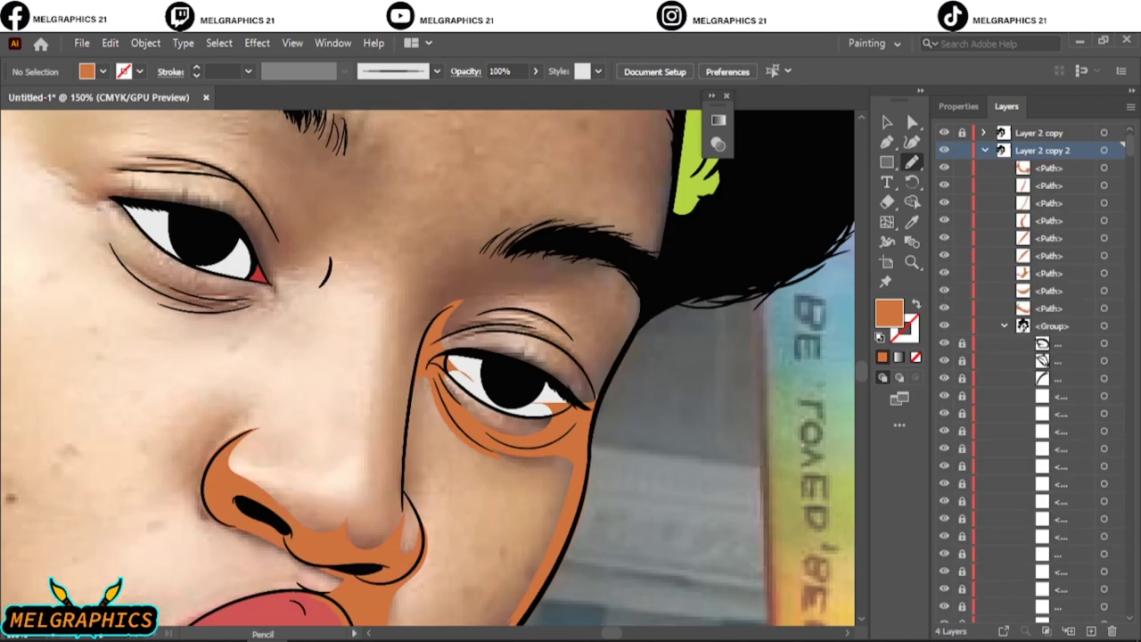
key("ctrl+a")
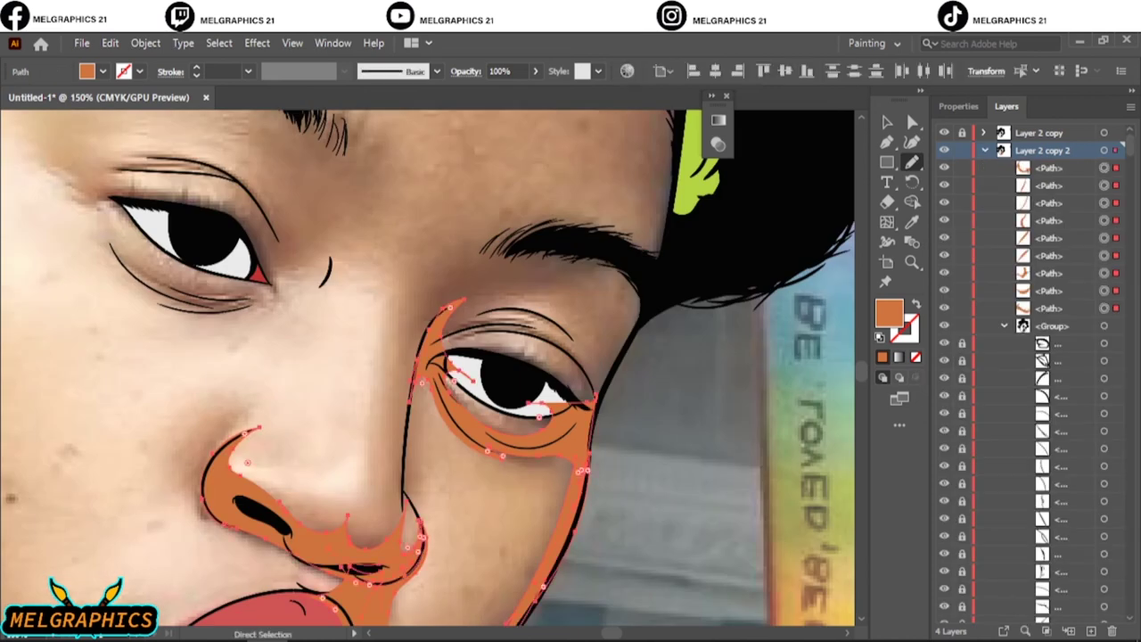
key("ctrl+x")
key("ctrl+l")
left_click(109, 42)
left_click(156, 196)
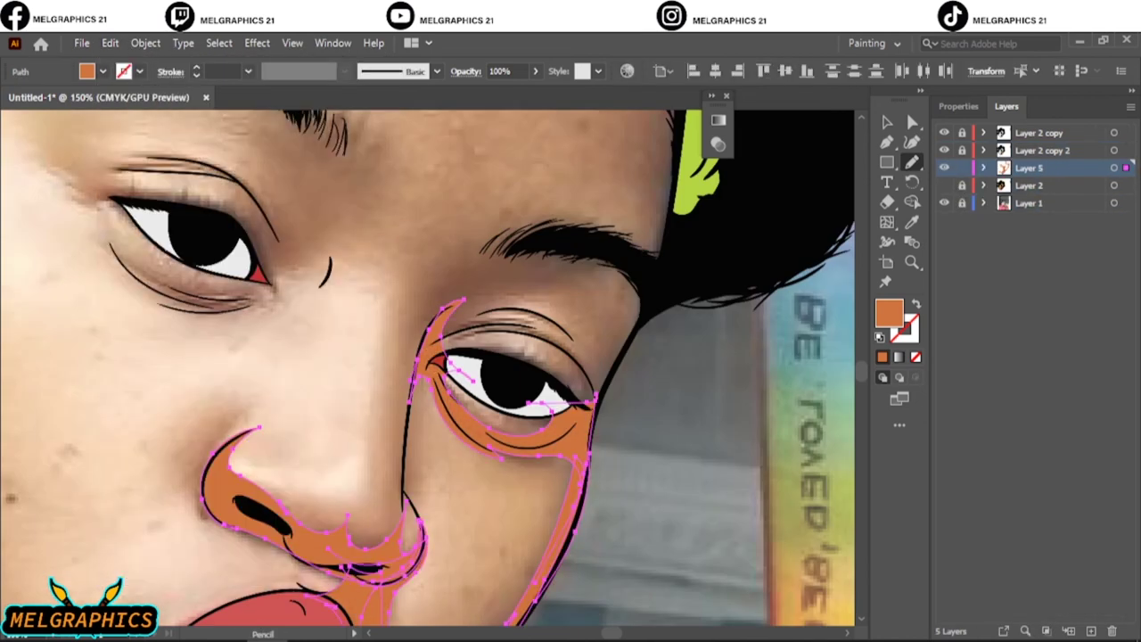
- Pencil orange shadows above the eye and between the eye and brow
key("n")
scroll(428, 365, "up", 5)
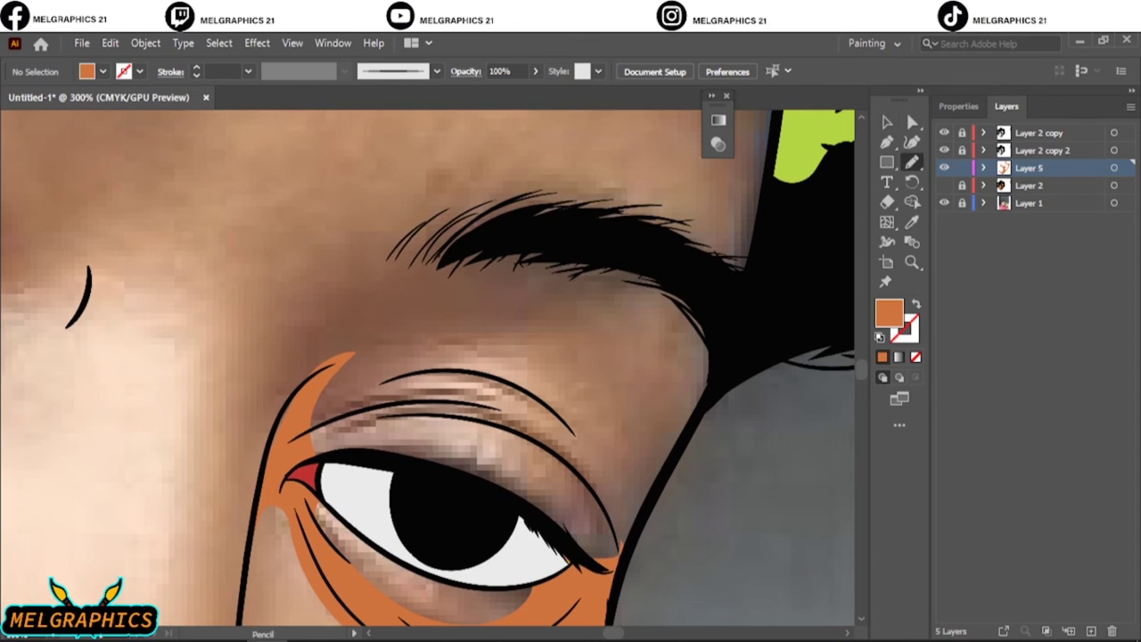
left_click_drag(428, 405, 282, 406)
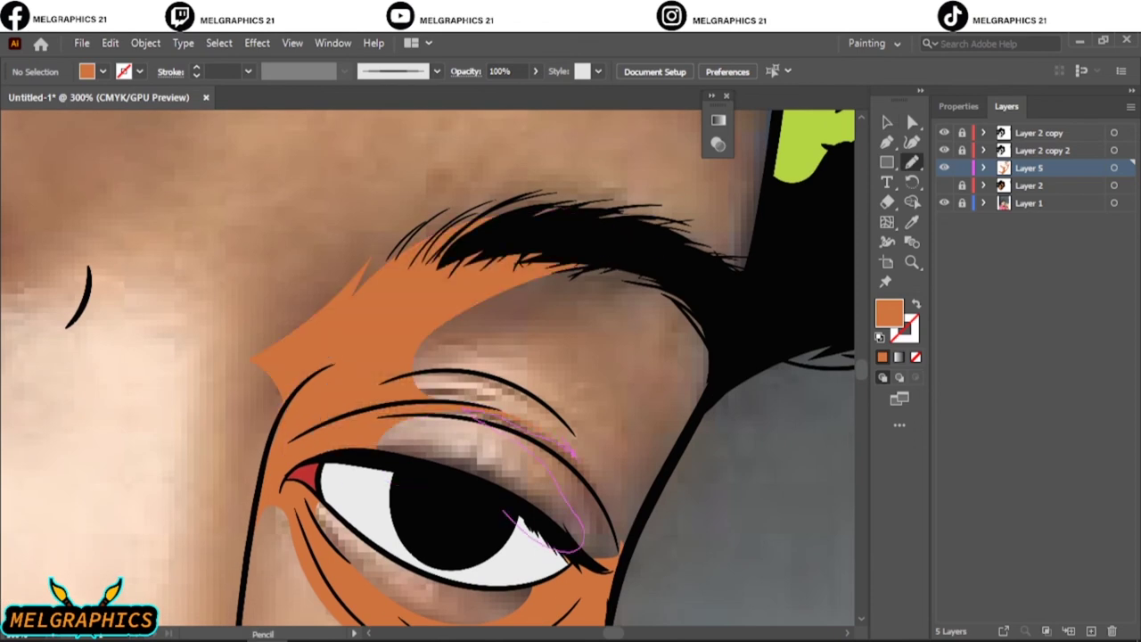
left_click_drag(535, 301, 526, 303)
- Darken all the shading shapes with Adjust Colors, raising Black to 8%
key("ctrl+0")
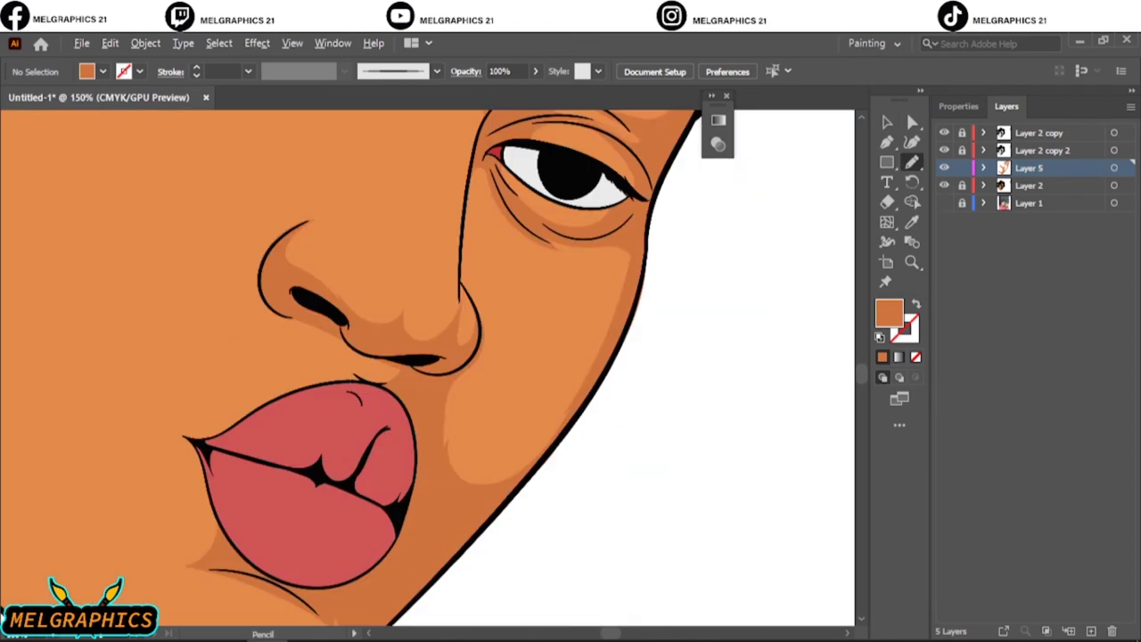
key("ctrl+a")
left_click(110, 43)
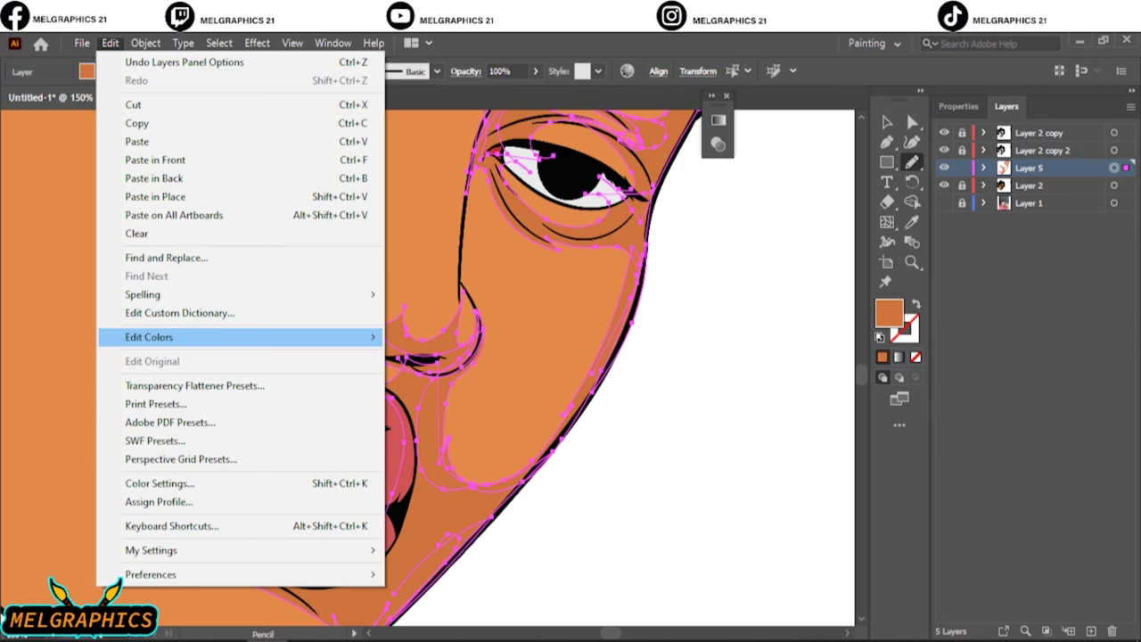
left_click(169, 333)
left_click_drag(891, 170, 745, 241)
left_click(722, 512)
left_click_drag(852, 403, 858, 403)
left_click_drag(853, 378, 850, 377)
key("shift+Tab")
key("shift+Tab")
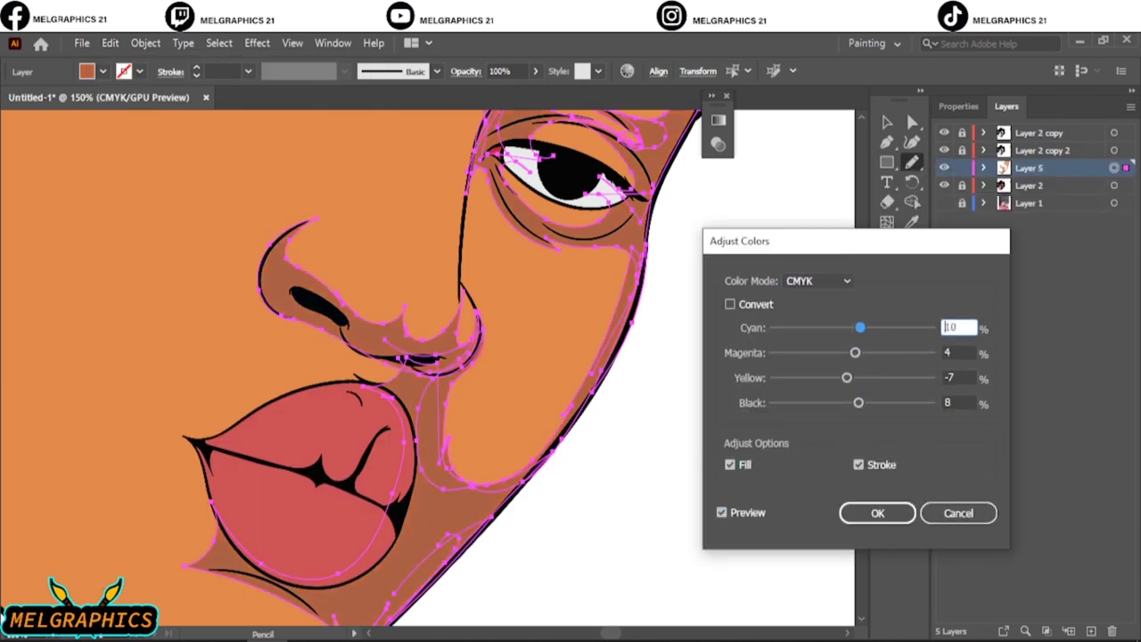
key("Return")
key("ctrl+shift+a")
key("ctrl+0")
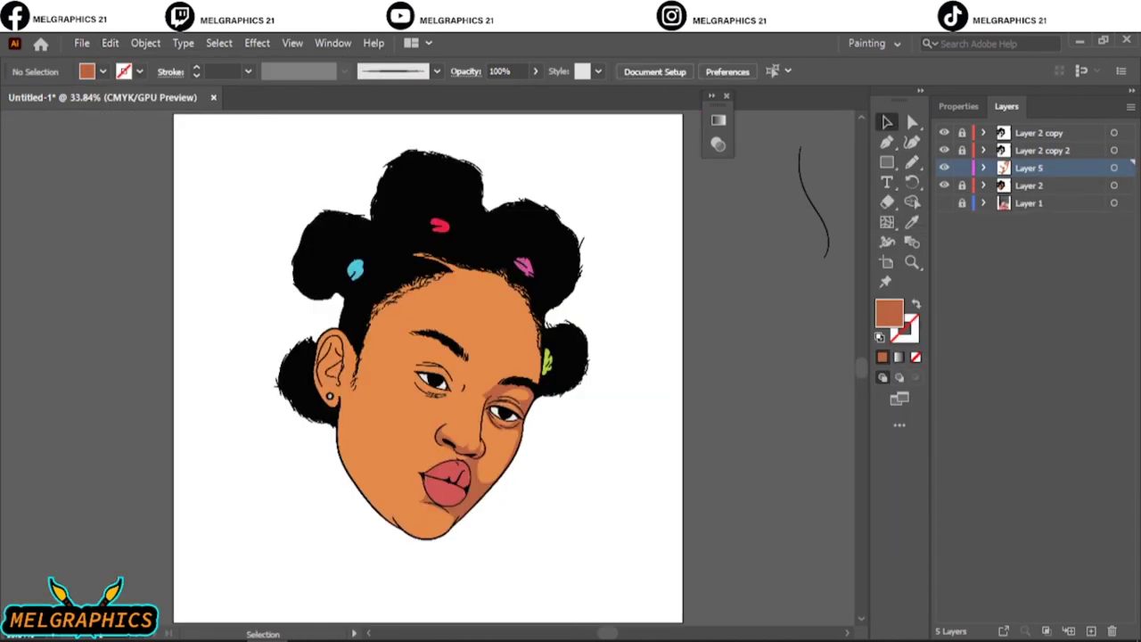
- Hide Layer 2 and pencil shadows along the forehead hairline, including a downward spike
left_click(944, 184)
scroll(499, 323, "up", 5)
key("n")
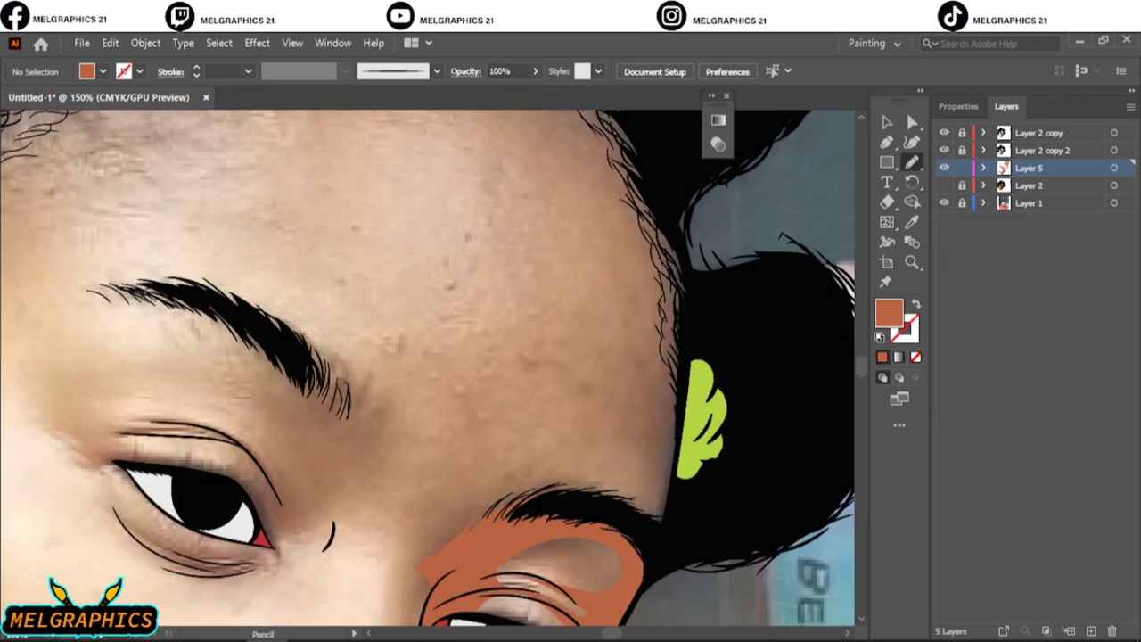
left_click_drag(669, 267, 673, 233)
scroll(428, 369, "up", 3)
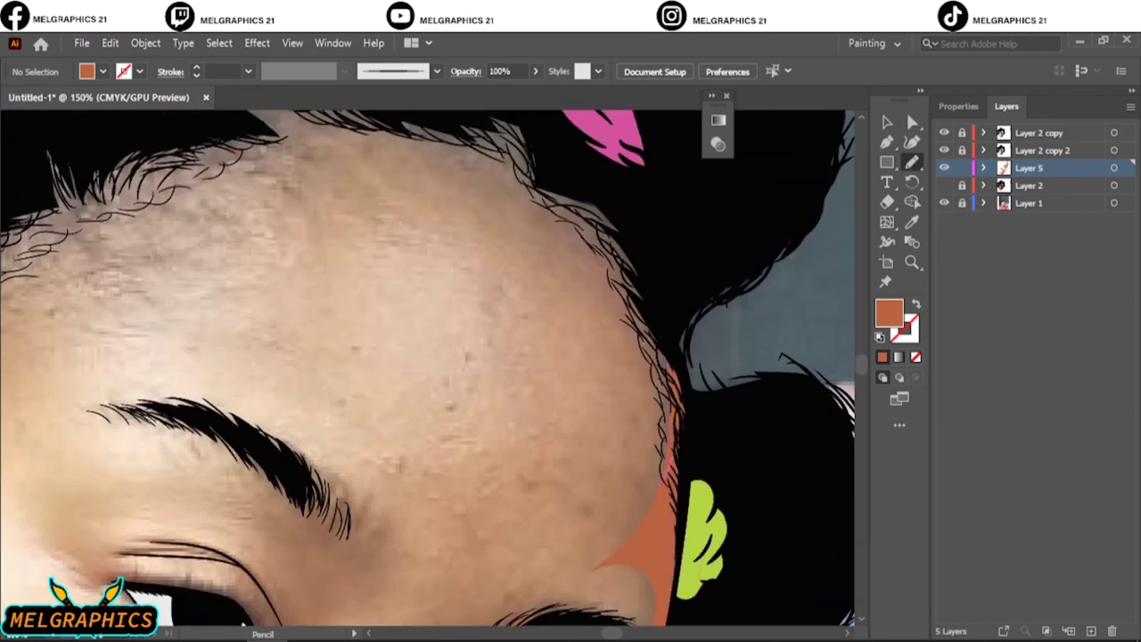
left_click_drag(660, 481, 579, 241)
scroll(428, 369, "up", 3)
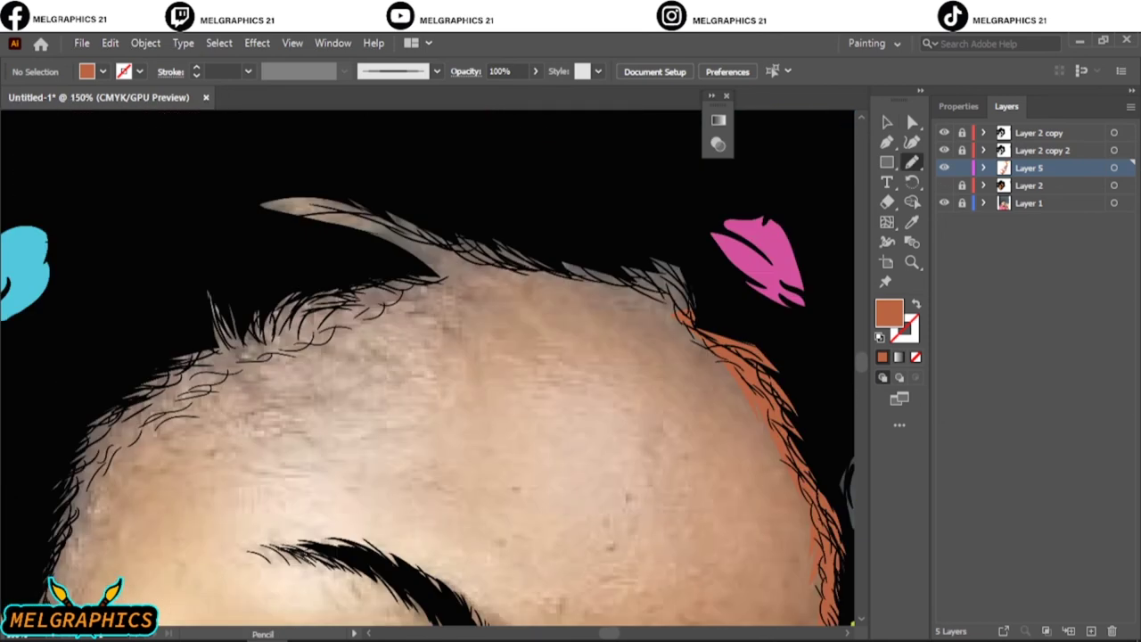
left_click_drag(660, 323, 398, 385)
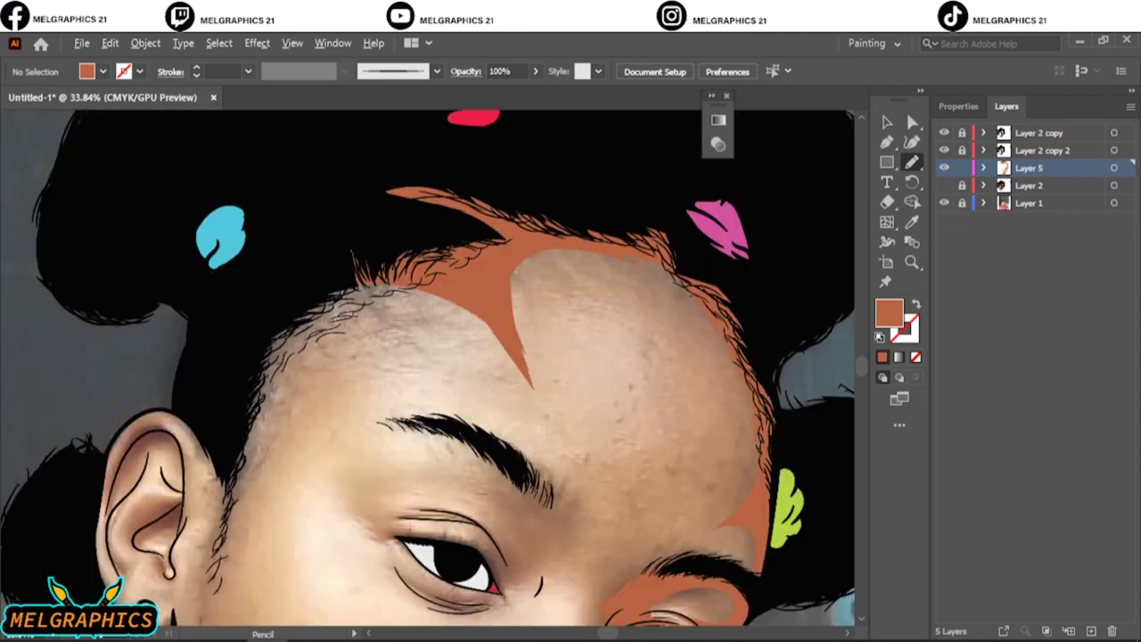
left_click_drag(462, 294, 392, 309)
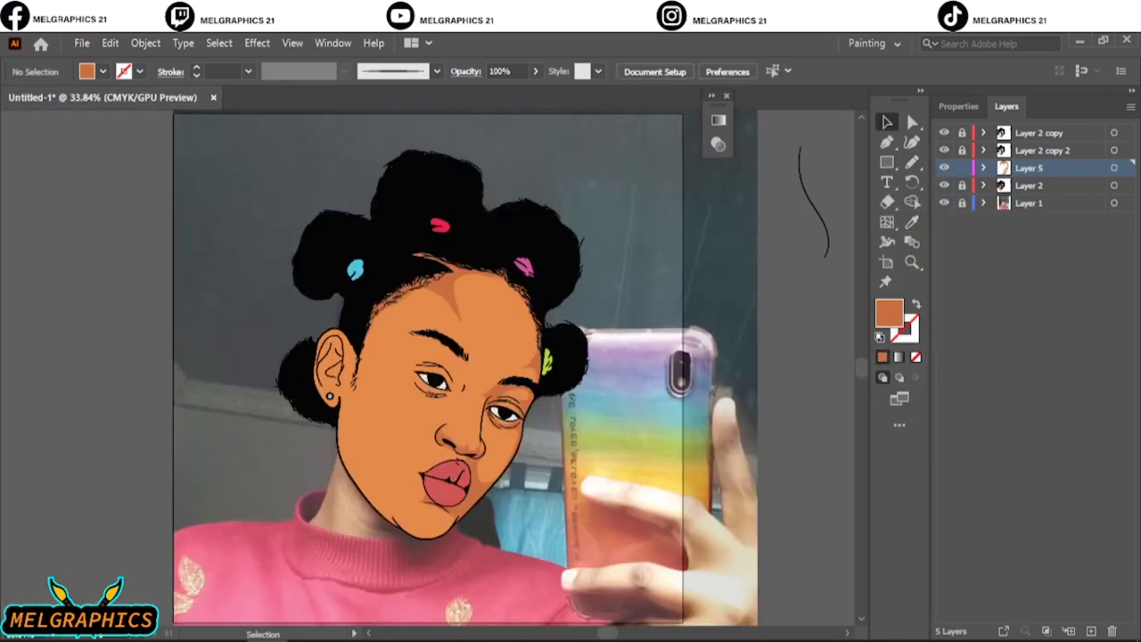
left_click(944, 202)
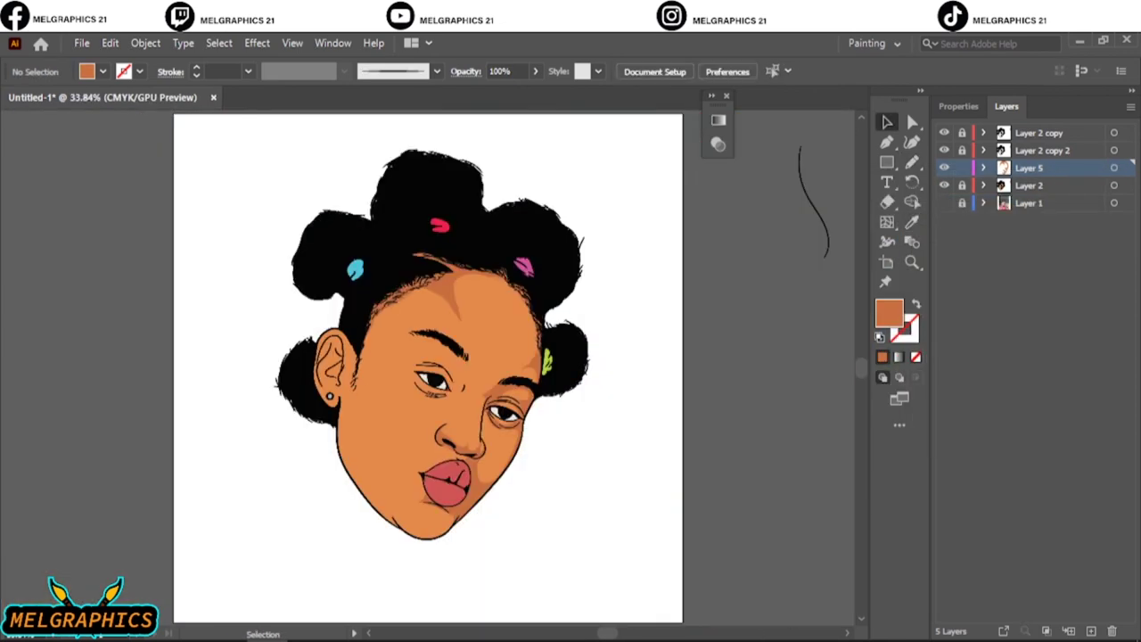
- Show the reference photo, hide Layer 2's flat skin, and draw a shadow beside the nose
left_click(944, 202)
left_click(944, 184)
key("n")
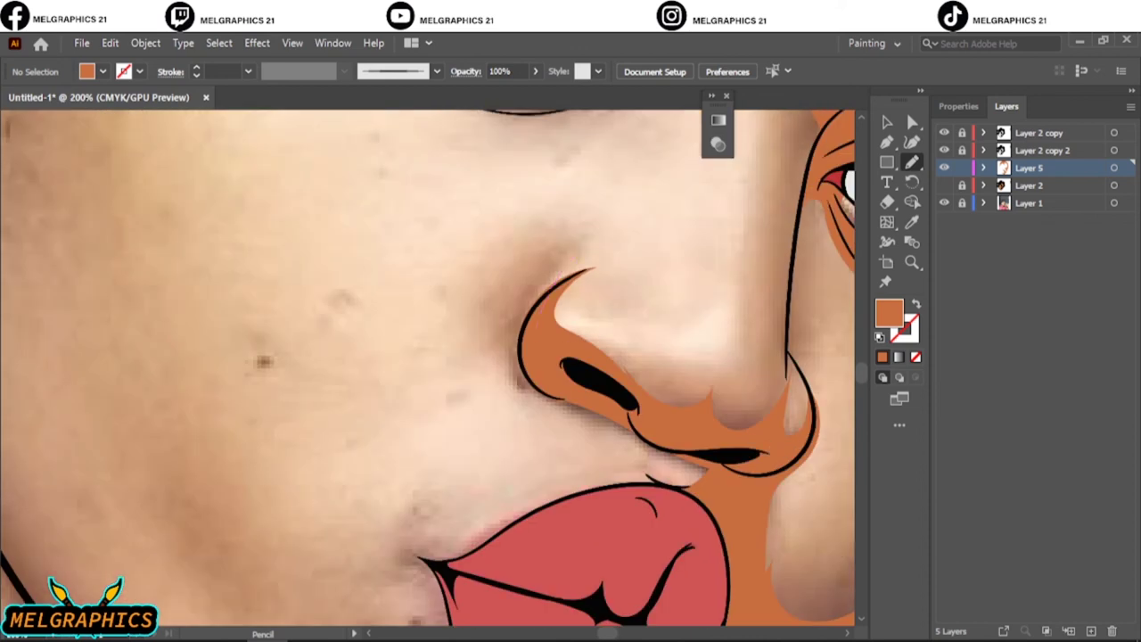
left_click_drag(536, 338, 544, 299)
- Trace two crescent-shaped shadows along the chin curve
scroll(428, 368, "down", 5)
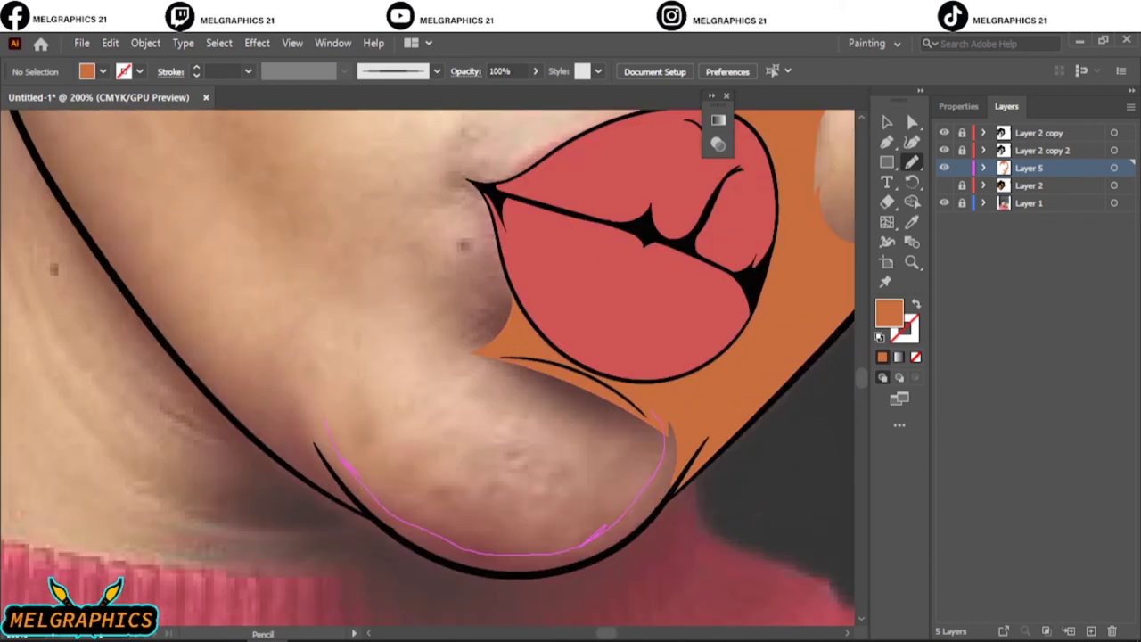
left_click_drag(306, 304, 471, 567)
left_click_drag(704, 366, 709, 356)
scroll(428, 368, "up", 1)
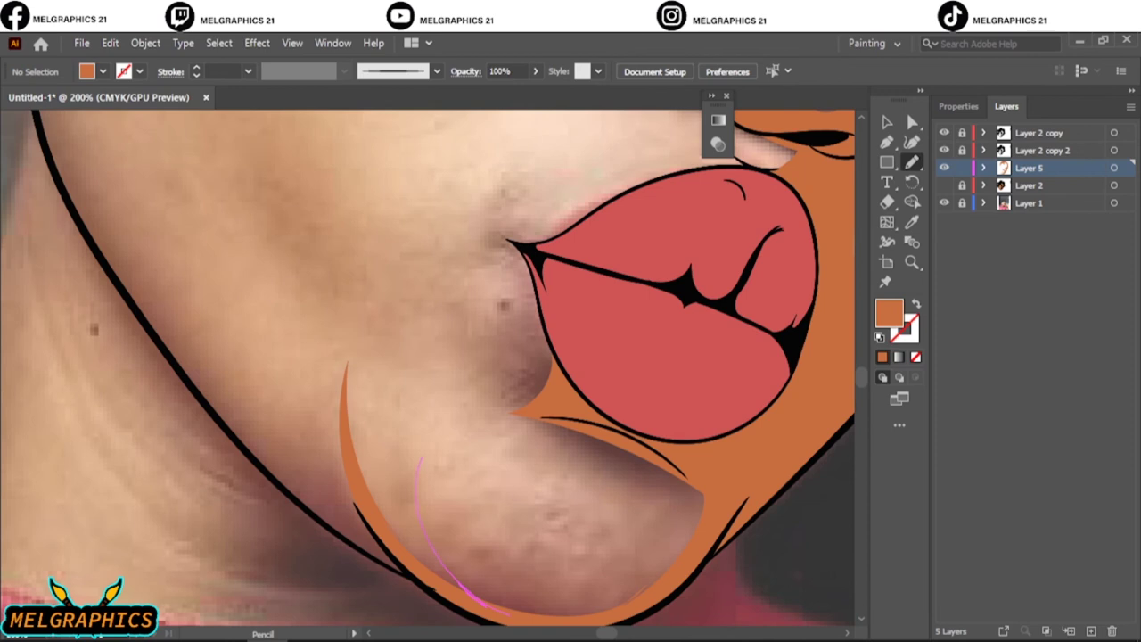
left_click_drag(421, 459, 419, 457)
scroll(428, 369, "up", 3)
key("ctrl+minus")
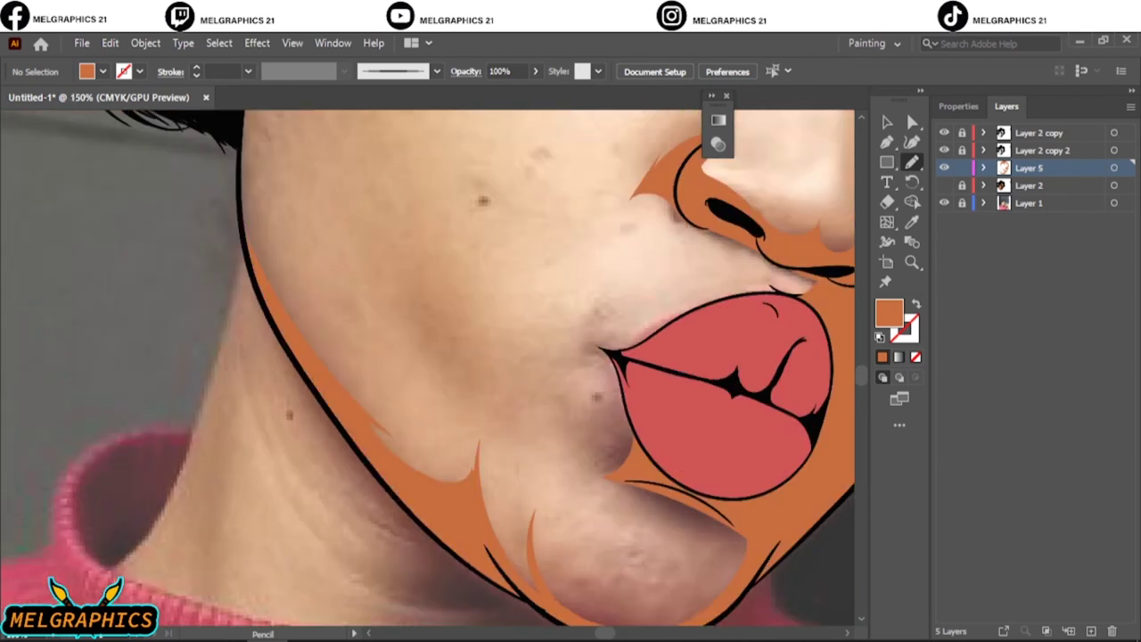
key("ctrl+0")
- Replace the stray cheek stroke with a new shadow shape on the cheek
left_click(944, 204)
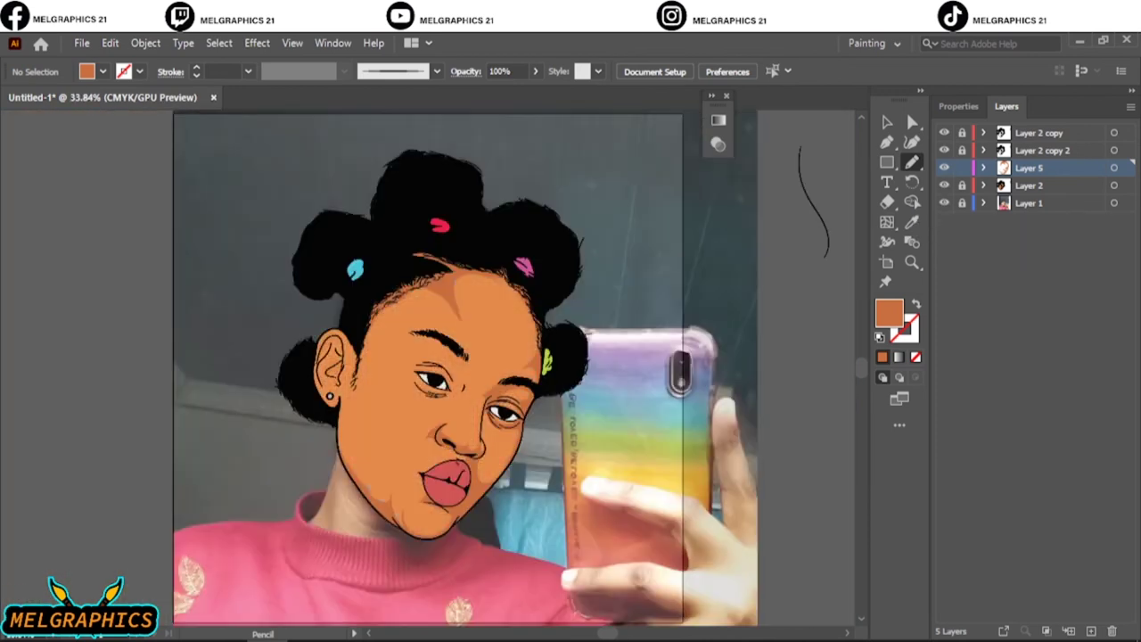
scroll(446, 482, "up", 5)
left_click(944, 185)
key("ctrl+z")
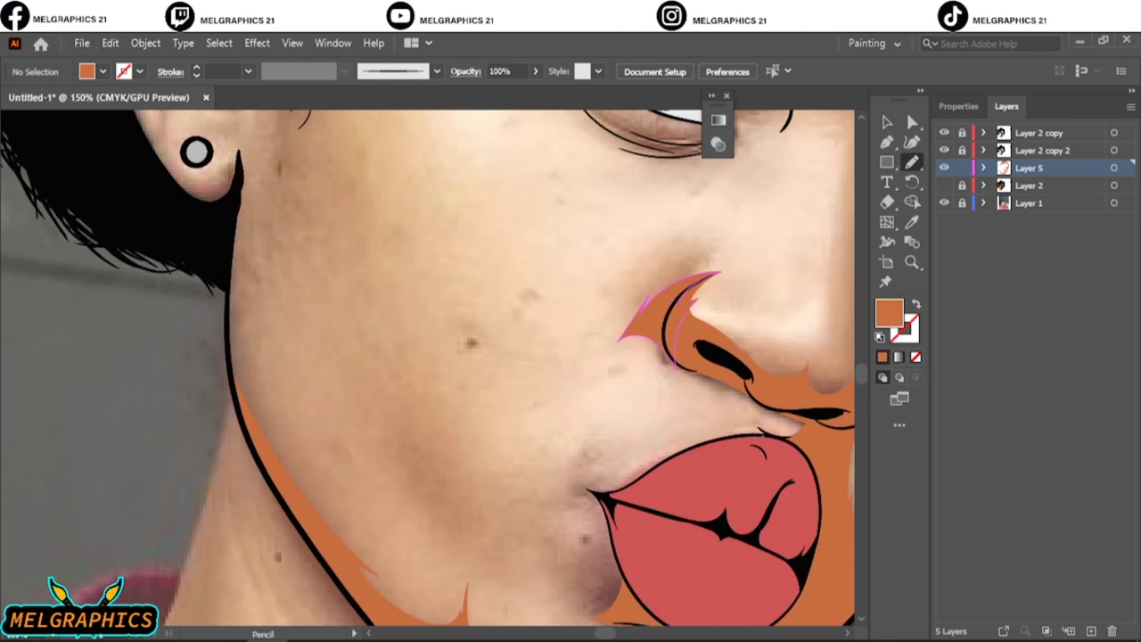
left_click_drag(466, 535, 339, 411)
key("ctrl+0")
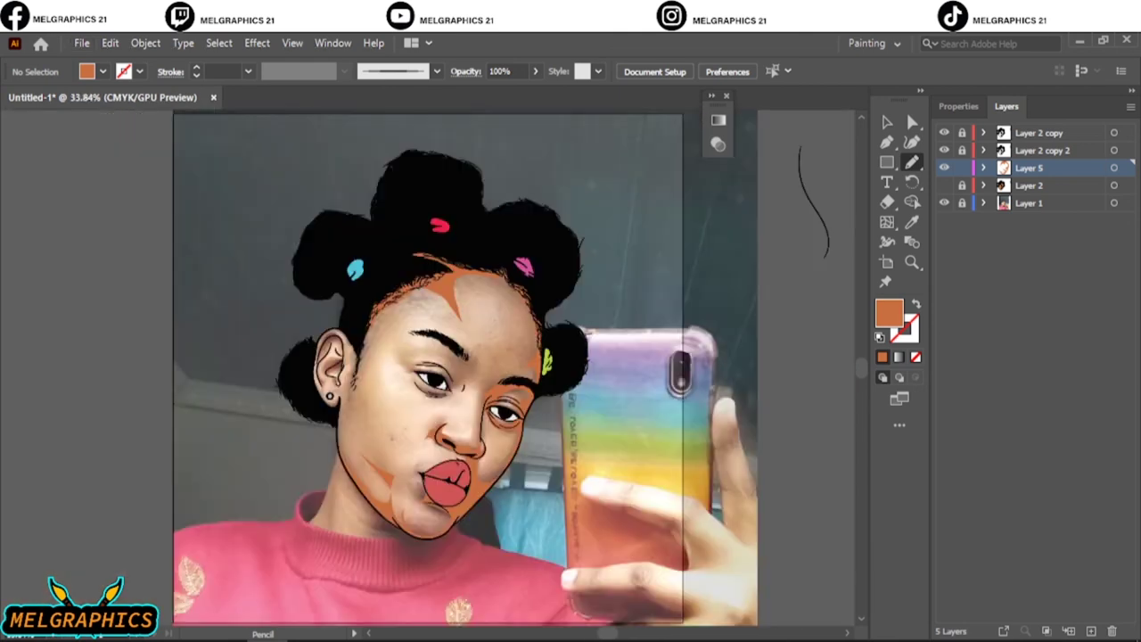
left_click(944, 202)
- Add shadow shapes inside the ear and along its upper rim
key("ctrl+equal")
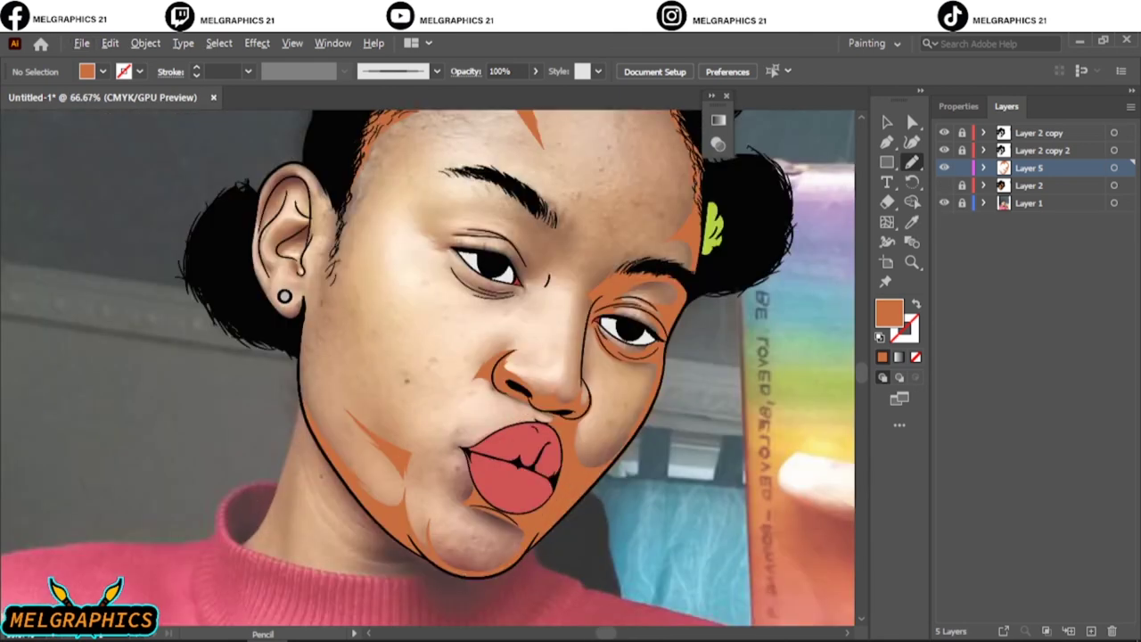
key("ctrl+equal")
key("ctrl+equal")
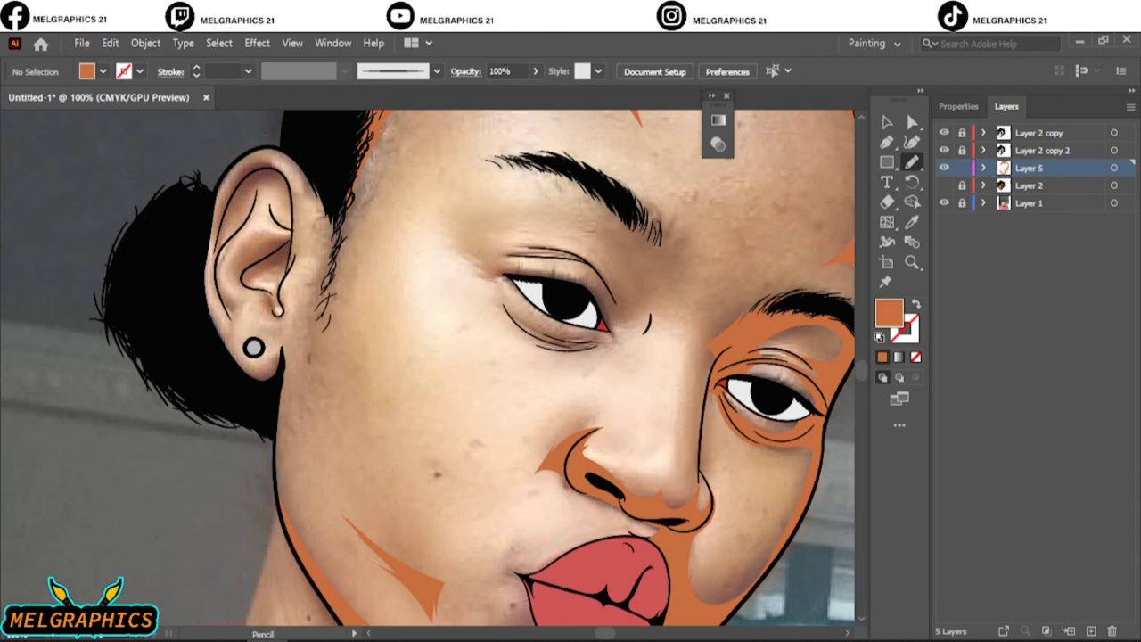
key("ctrl+equal")
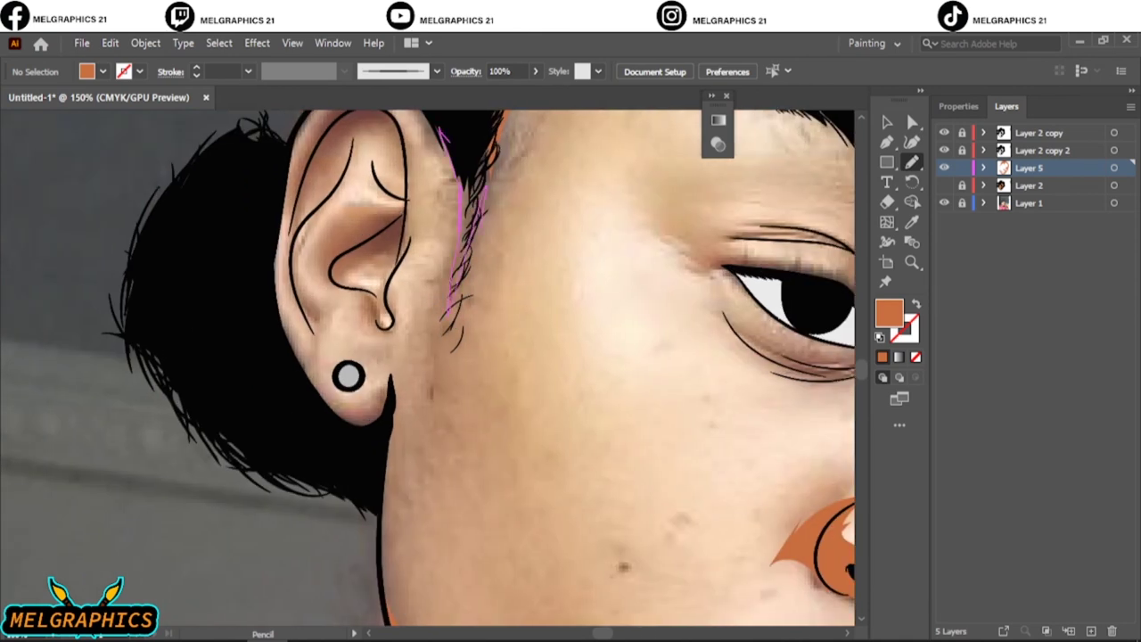
key("ctrl+equal")
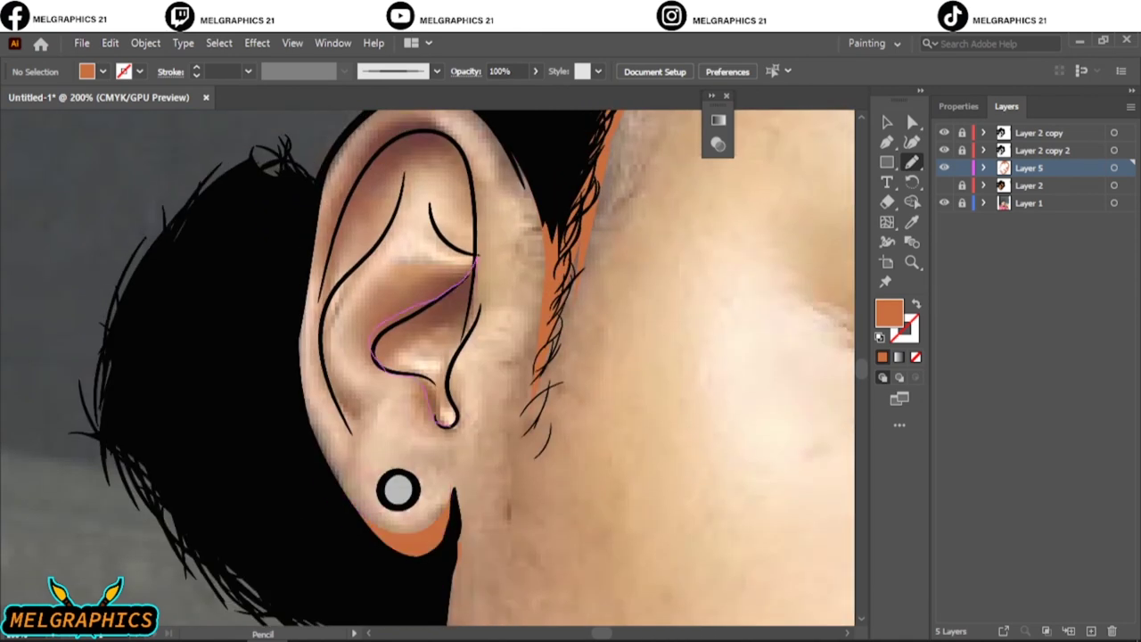
left_click_drag(444, 419, 471, 255)
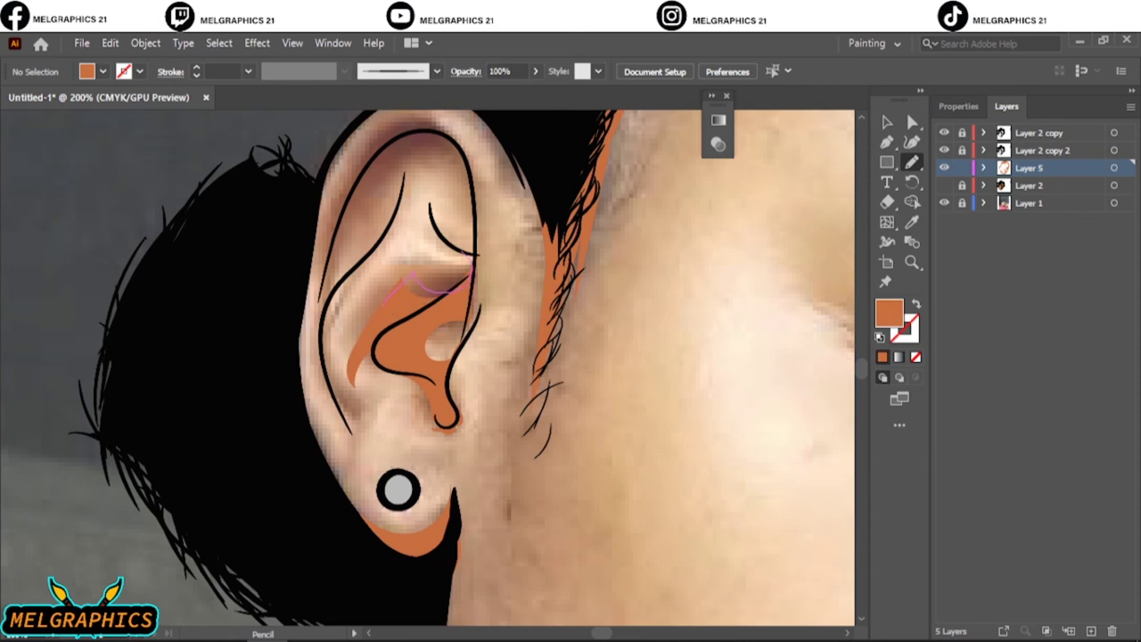
left_click_drag(393, 134, 472, 254)
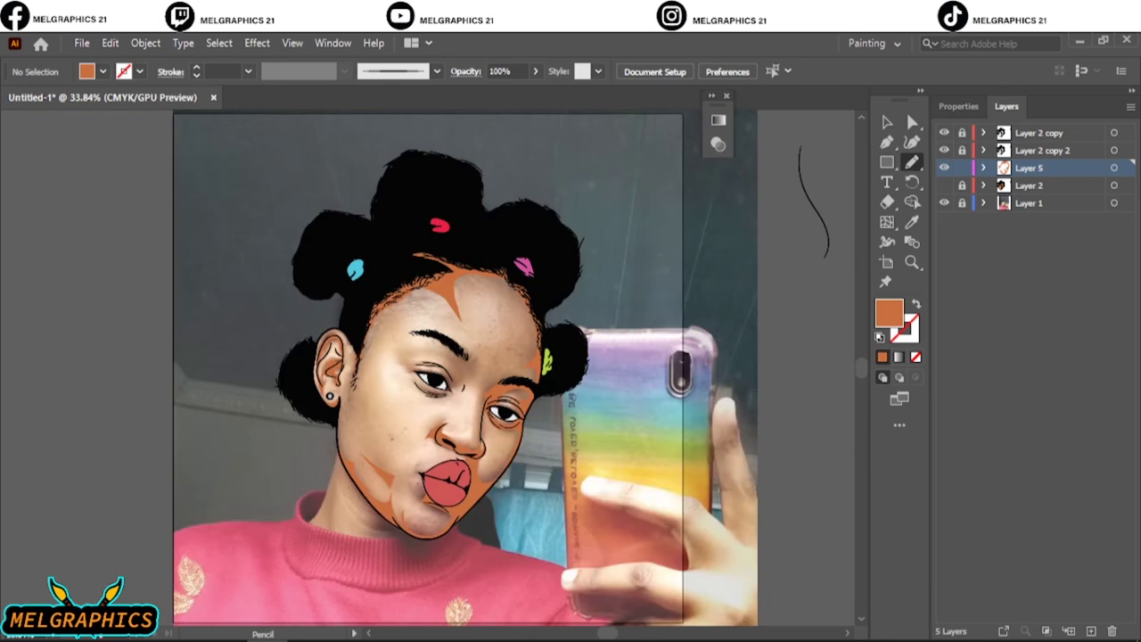
- Restore Layer 2's skin color, create a new highlights layer, and pick a lighter orange fill
left_click(944, 186)
left_click(945, 203)
key("ctrl+l")
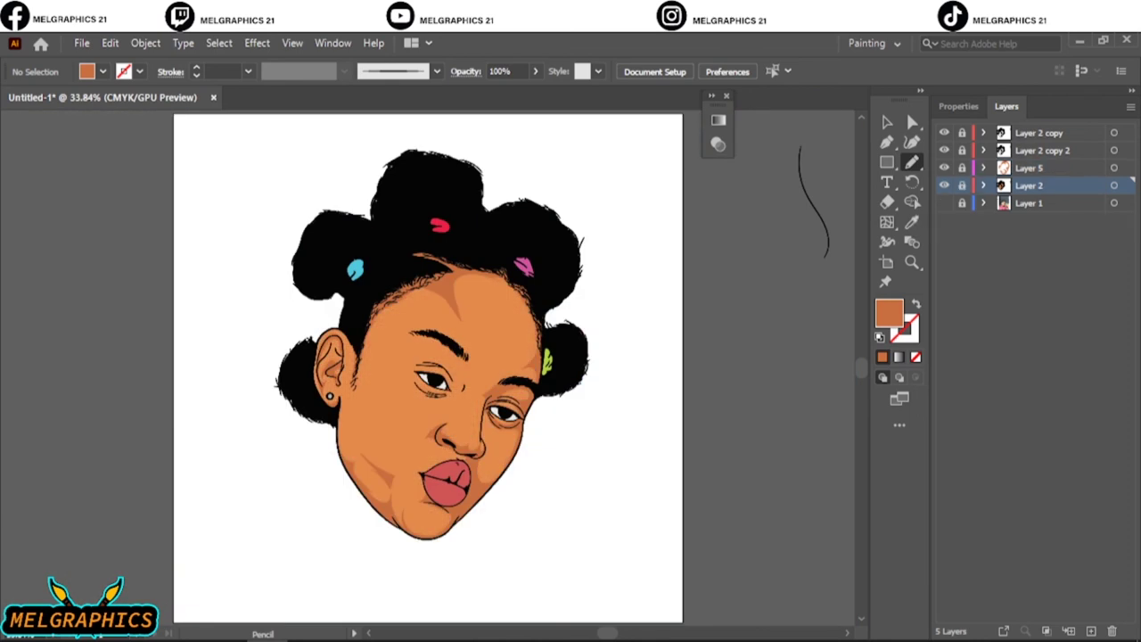
key("i")
key("ctrl+plus")
- Draw highlights along the nose bridge and at the nostril tip over the reference photo
key("ctrl+plus")
double_click(889, 312)
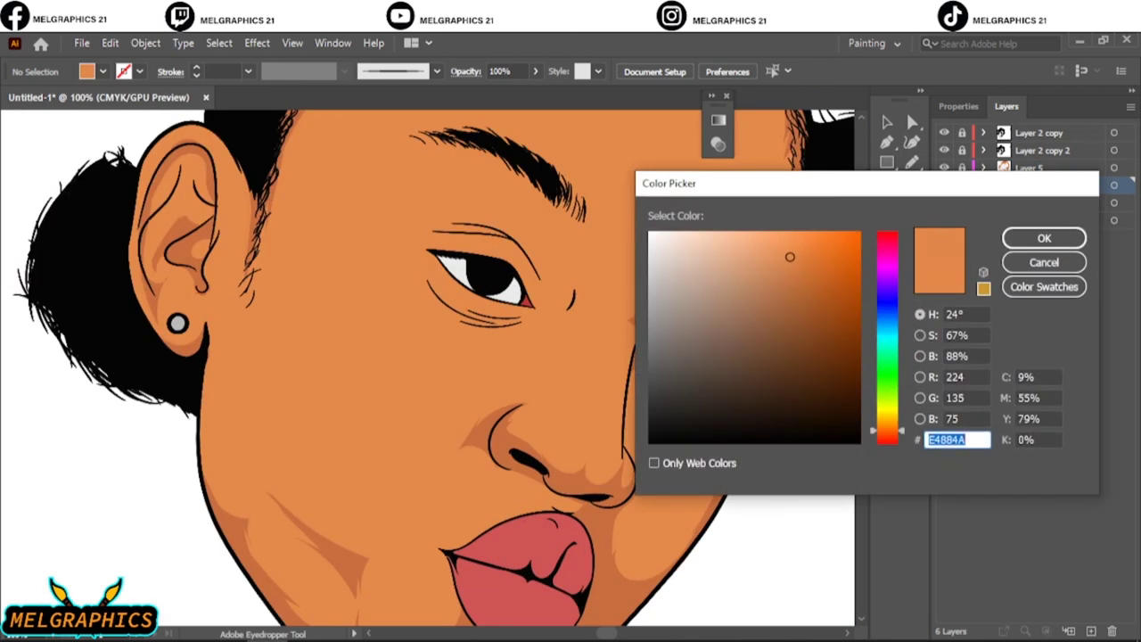
key("Return")
key("n")
scroll(428, 365, "down", 2)
key("ctrl+plus")
key("ctrl+plus")
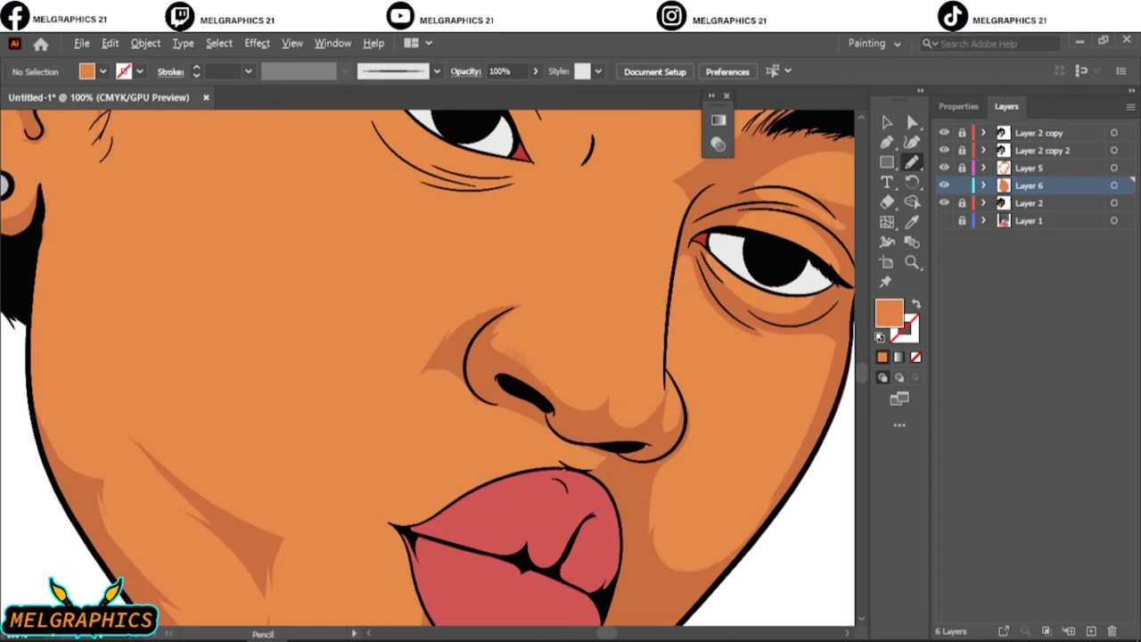
key("ctrl+plus")
left_click(944, 203)
left_click(944, 220)
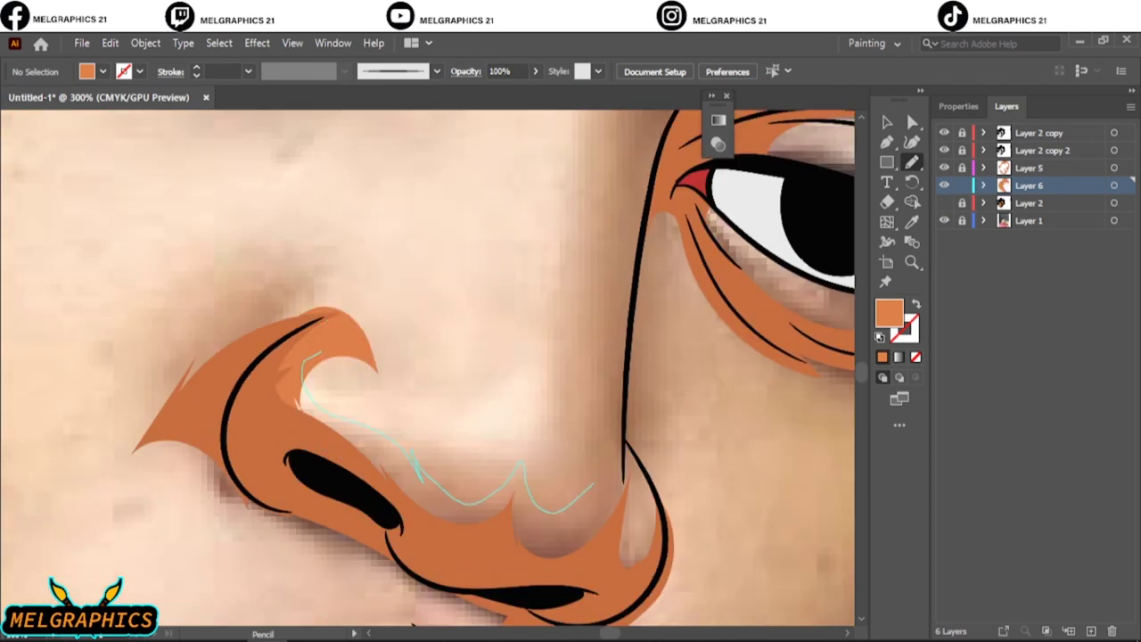
left_click_drag(593, 486, 631, 356)
left_click_drag(635, 482, 624, 579)
- Add highlights on the cheek, down the side of the nose, and across both sides of the forehead
key("ctrl+minus")
key("ctrl+minus")
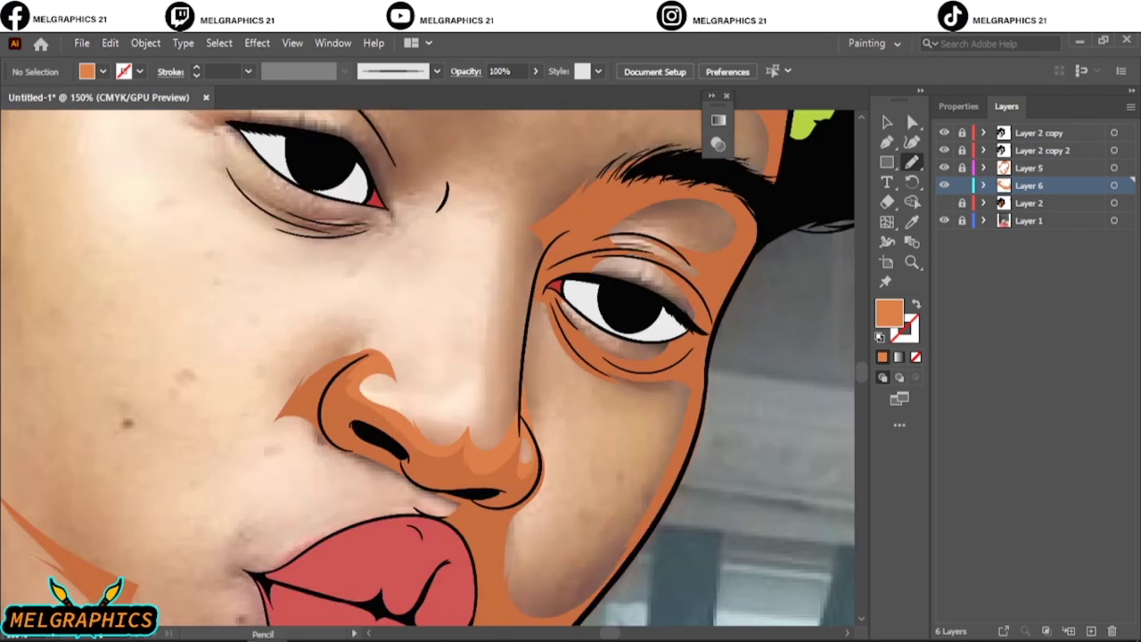
key("ctrl+plus")
left_click_drag(500, 308, 526, 267)
mouse_move(481, 236)
left_mouse_down()
mouse_move(450, 442)
mouse_move(477, 151)
left_mouse_up()
scroll(503, 437, "down", 3)
scroll(504, 437, "down", 2)
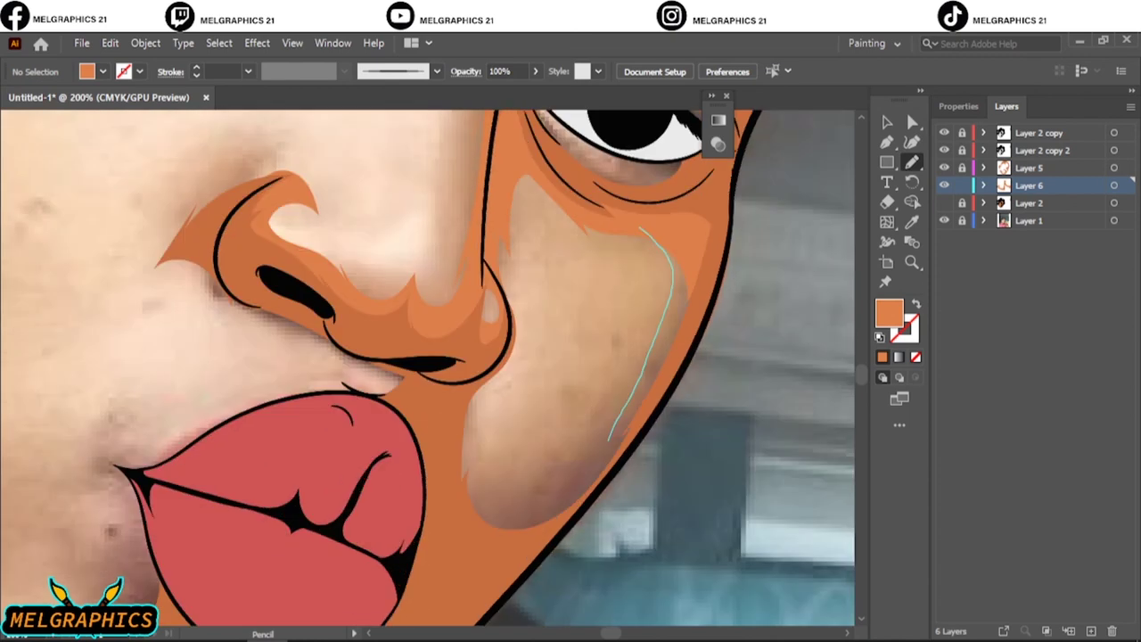
left_click_drag(669, 232, 472, 419)
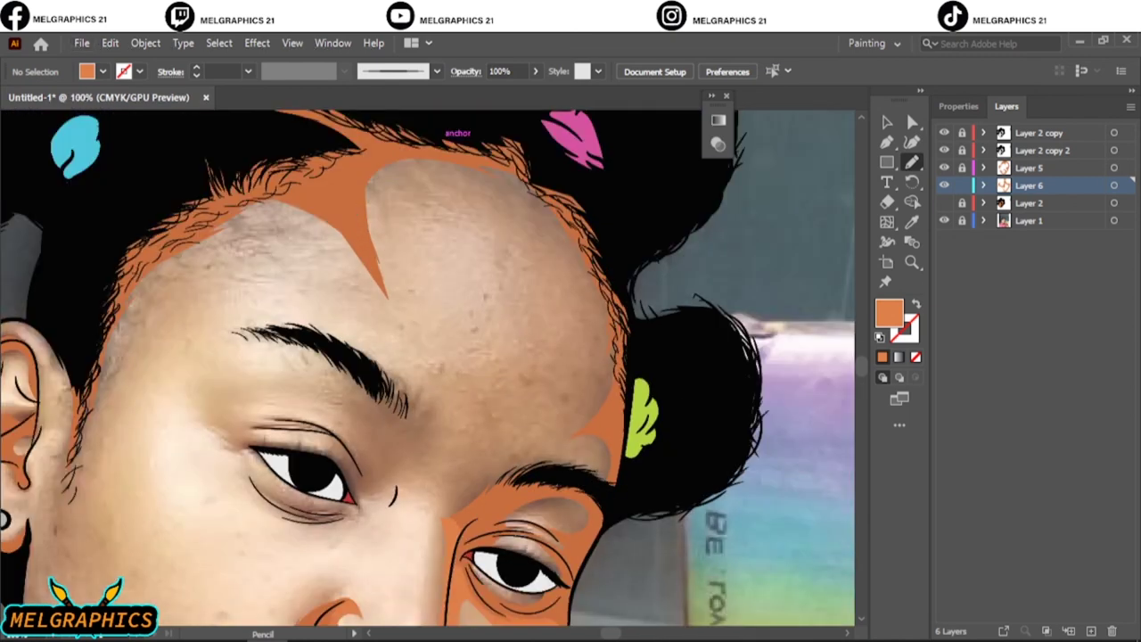
left_click_drag(364, 183, 575, 314)
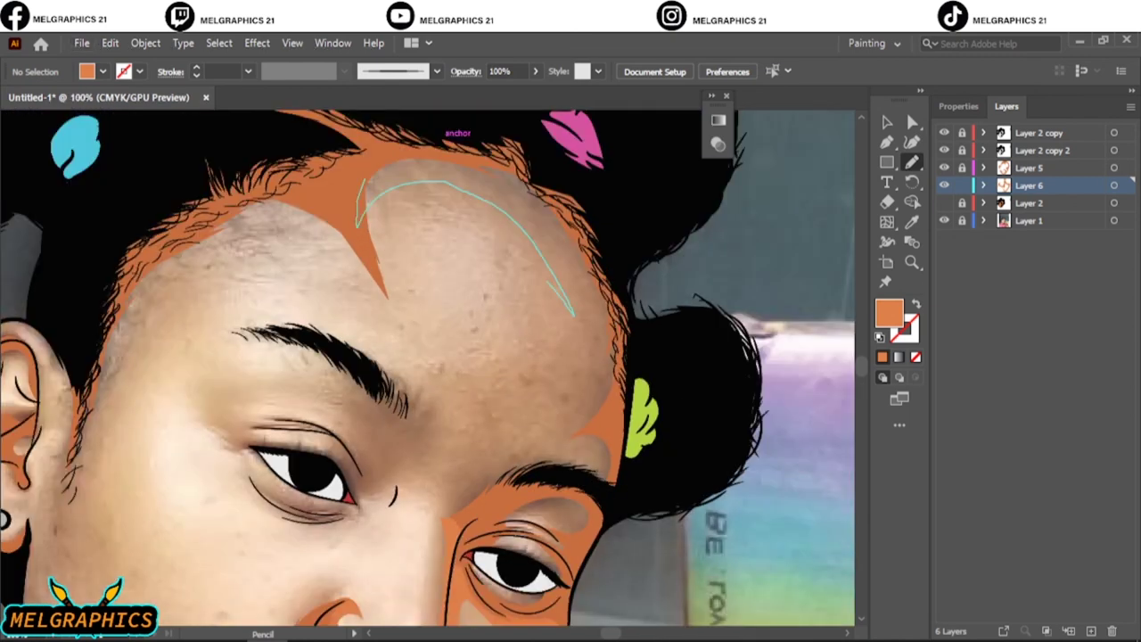
left_click_drag(431, 513, 365, 187)
left_click_drag(381, 290, 165, 254)
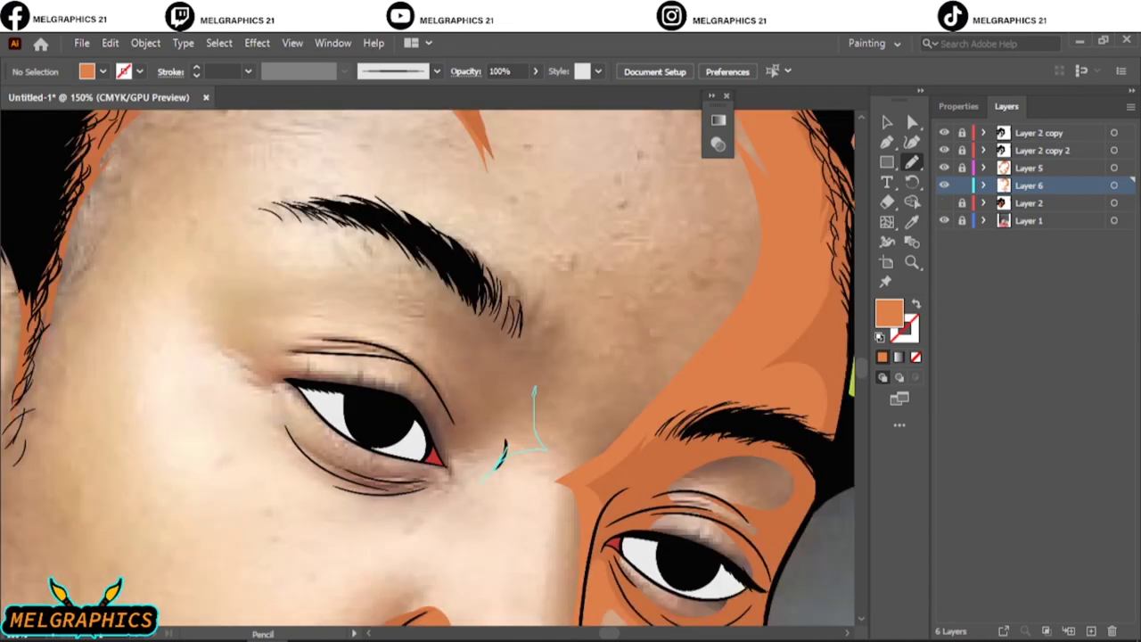
- Draw orange shadows over the eyelid, between the eyes, and around the lips and chin
mouse_move(534, 388)
left_mouse_down()
mouse_move(460, 516)
mouse_move(481, 478)
left_mouse_up()
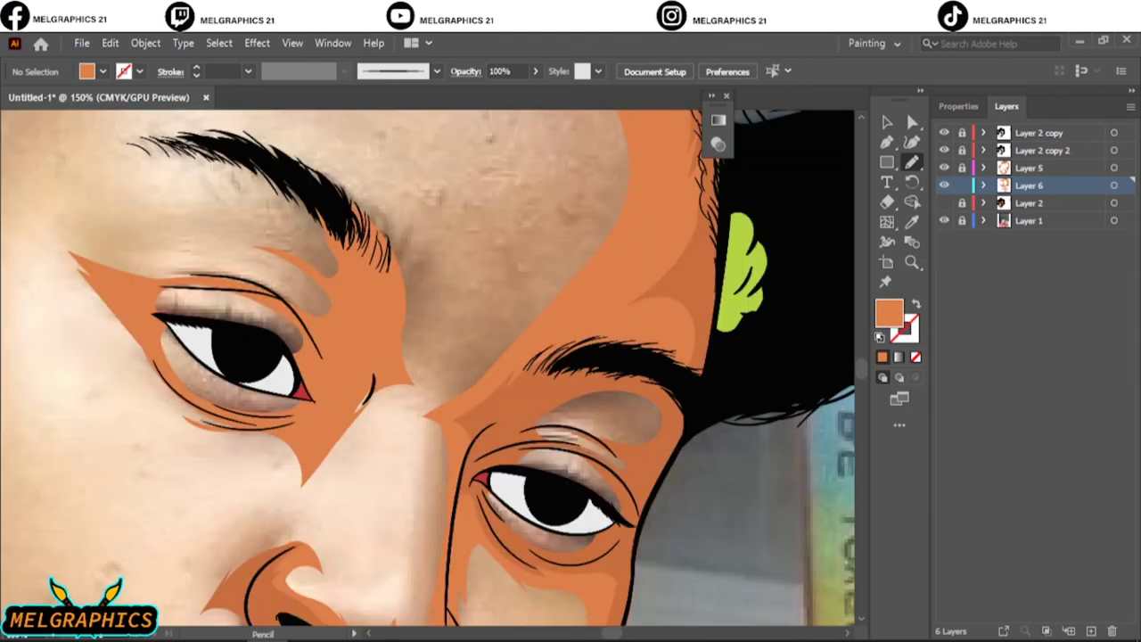
left_click_drag(556, 304, 314, 415)
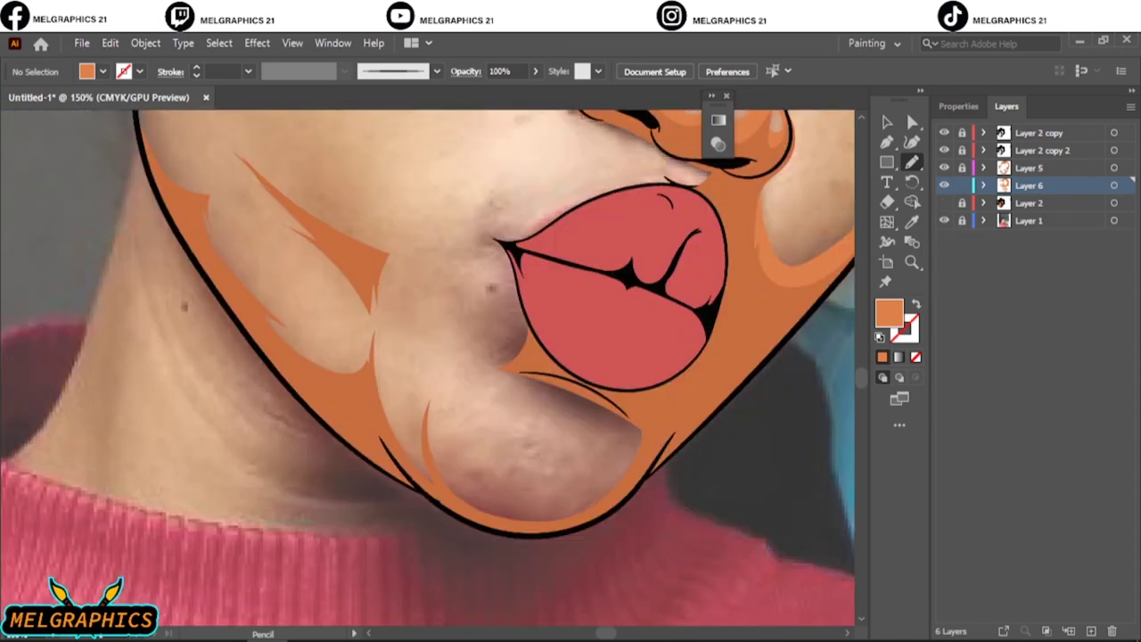
left_click_drag(580, 392, 544, 379)
left_click_drag(590, 437, 579, 486)
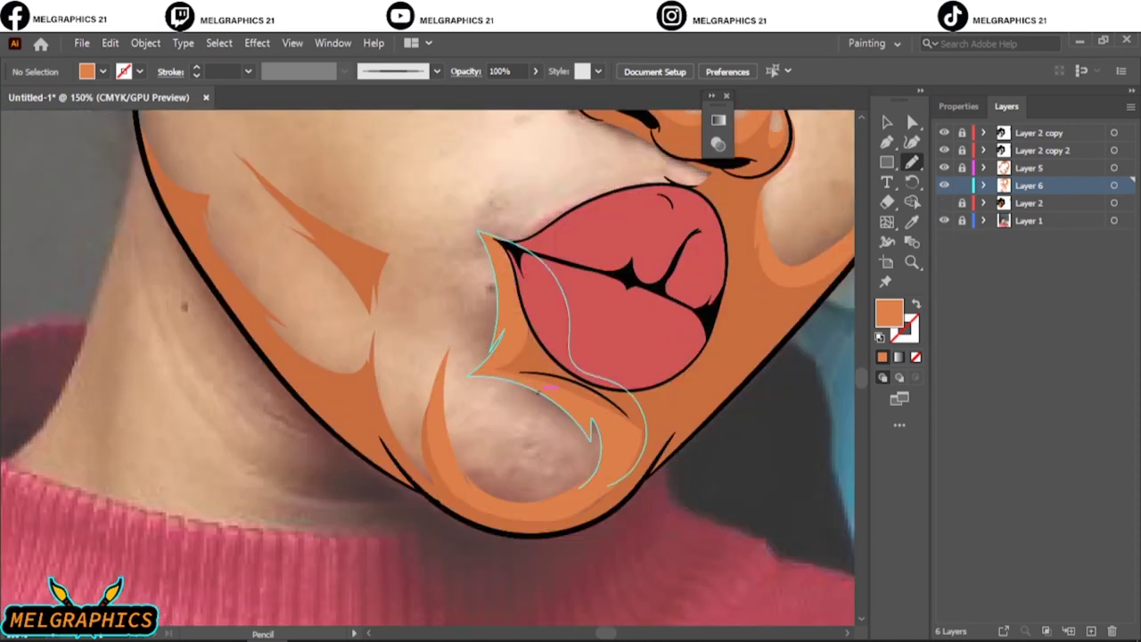
key("ctrl+plus")
left_click_drag(396, 330, 303, 267)
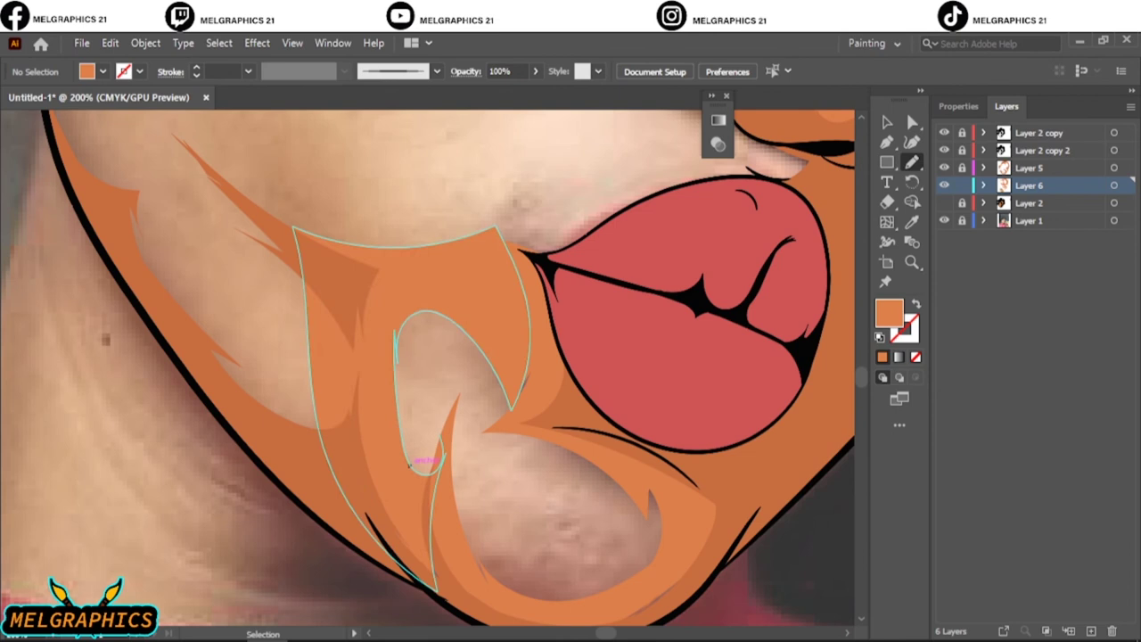
left_click_drag(437, 468, 410, 456)
key("ctrl+0")
left_click(944, 220)
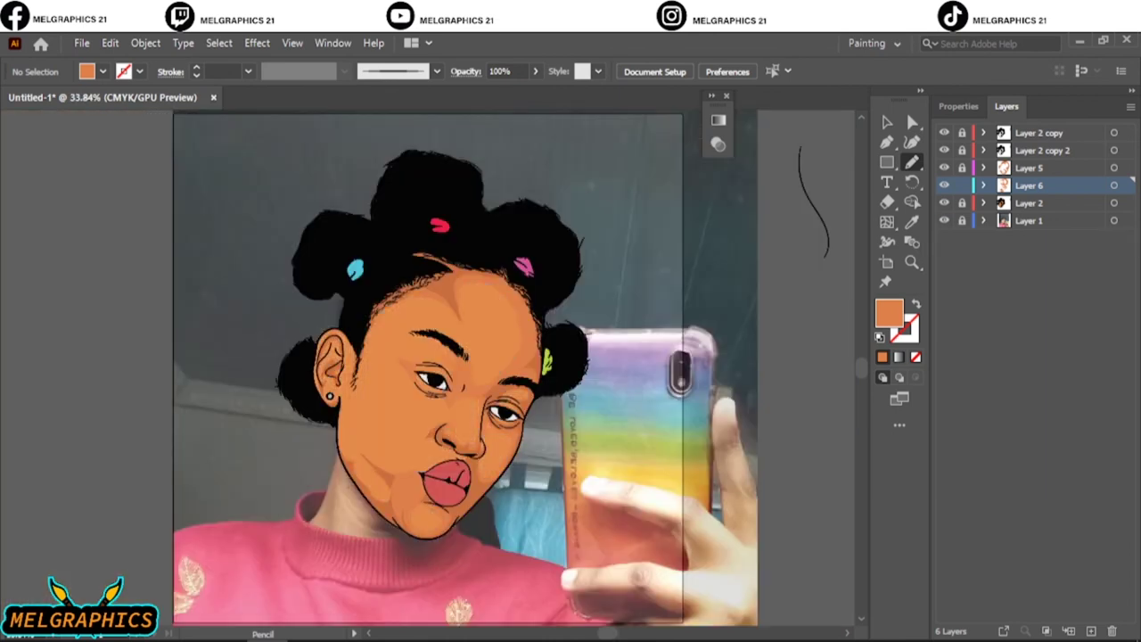
- Draw a shadow up the left cheek to the hairline and another along the jaw
key("ctrl+1")
left_click_drag(441, 436, 359, 267)
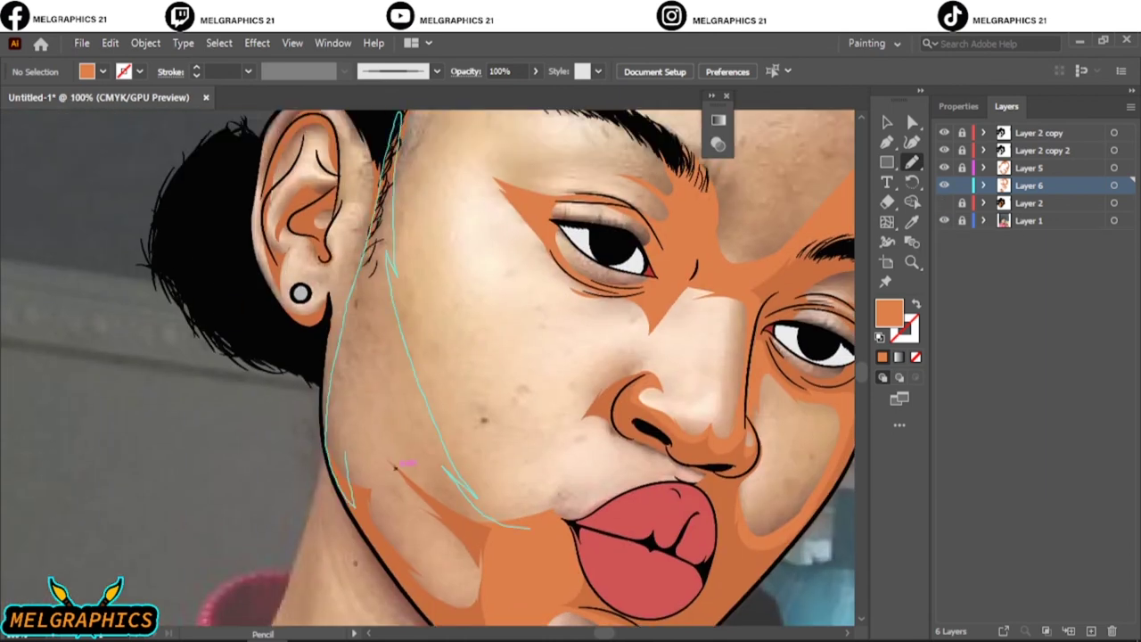
left_click_drag(405, 463, 402, 465)
key("ctrl+equal")
key("ctrl+equal")
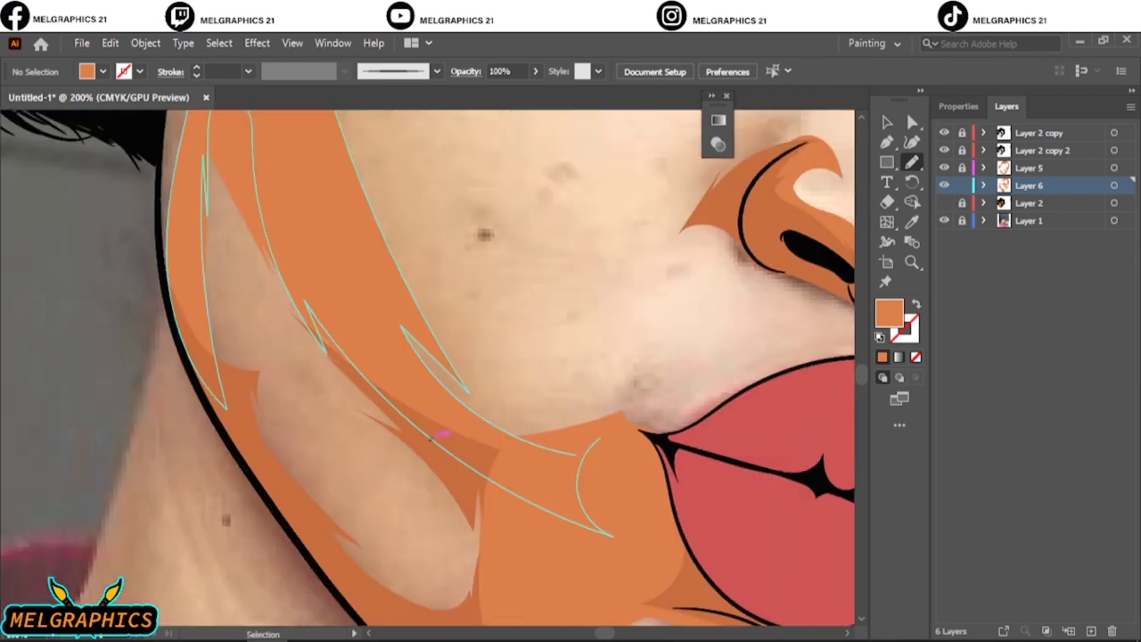
mouse_move(300, 318)
left_mouse_down()
mouse_move(365, 400)
mouse_move(249, 267)
mouse_move(294, 375)
left_mouse_up()
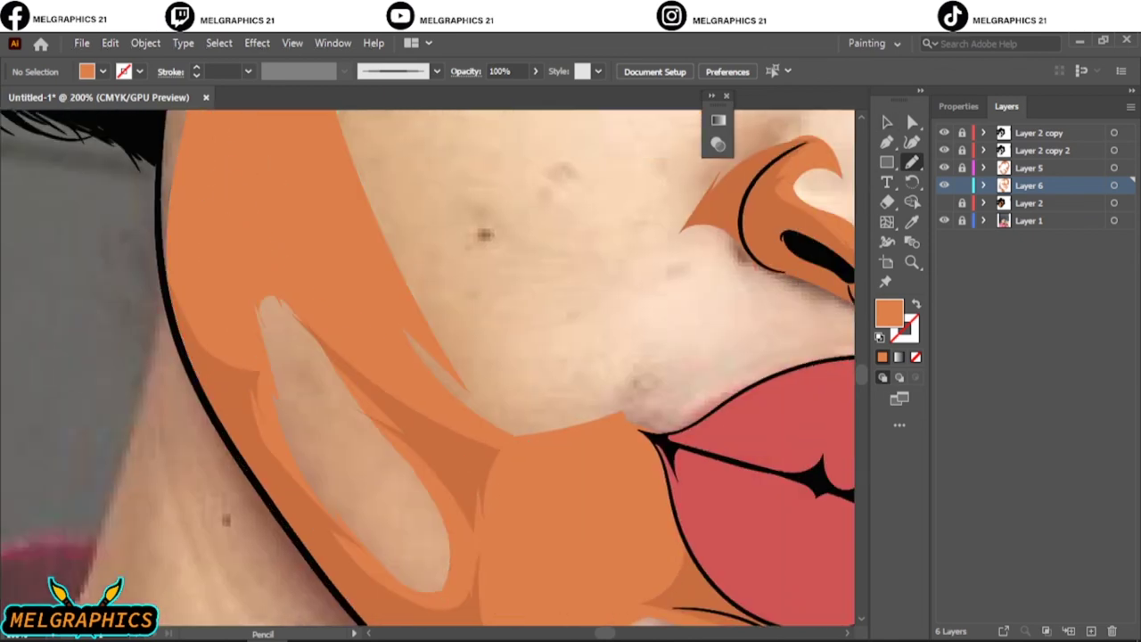
- Add a small shadow shape beside the lips
key("ctrl+0")
left_click(944, 221)
key("ctrl+plus")
key("ctrl+plus")
key("ctrl+plus")
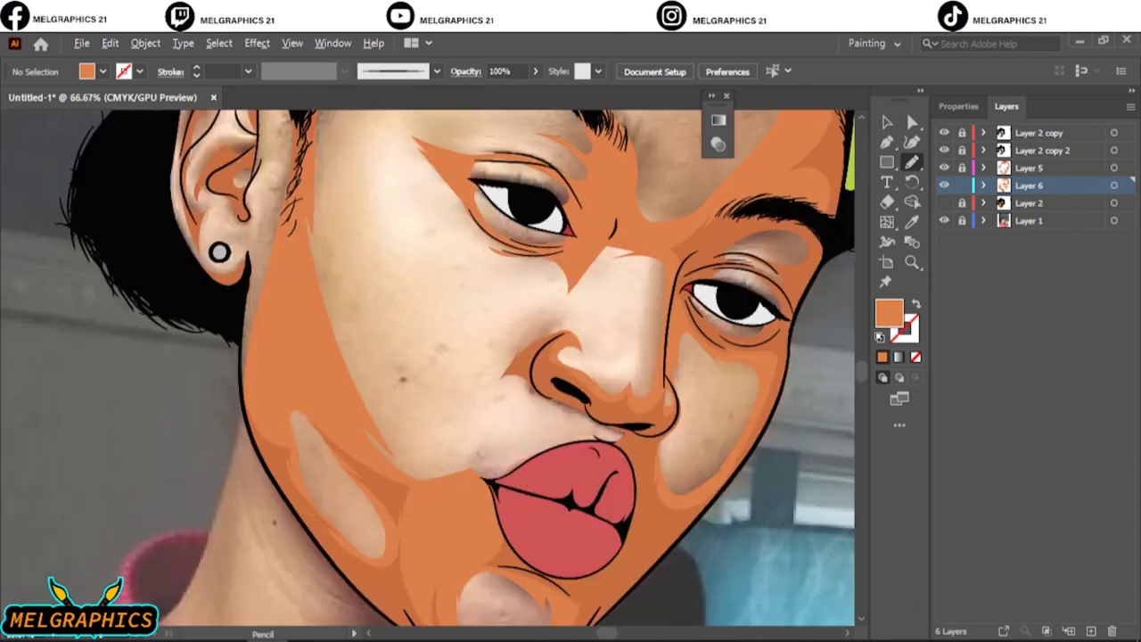
key("ctrl+plus")
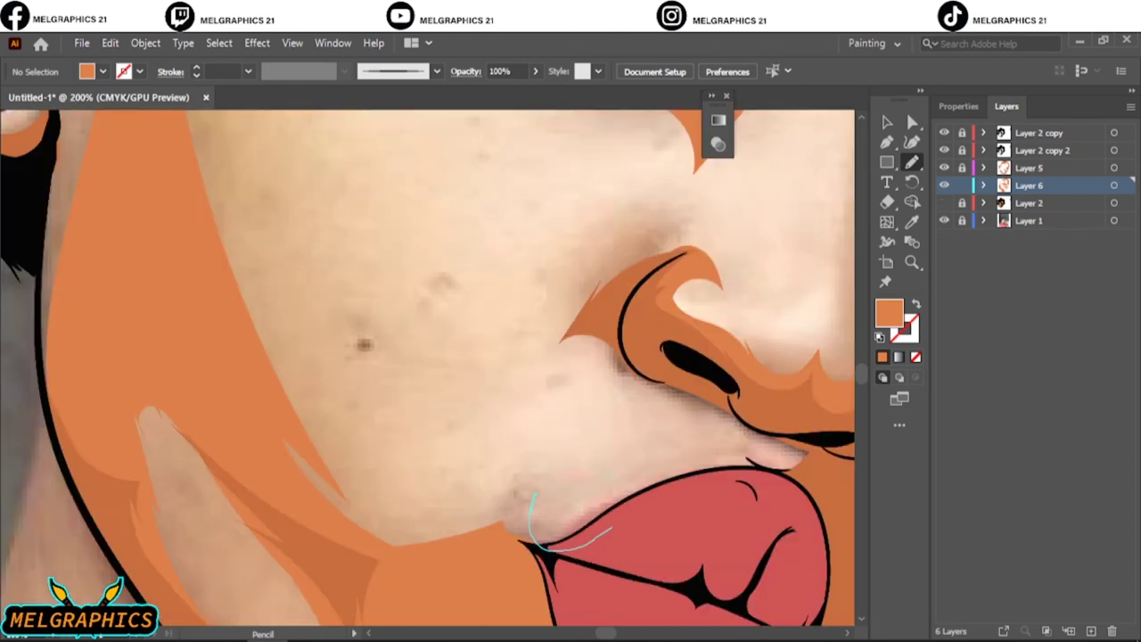
left_click_drag(611, 529, 613, 531)
key("ctrl+0")
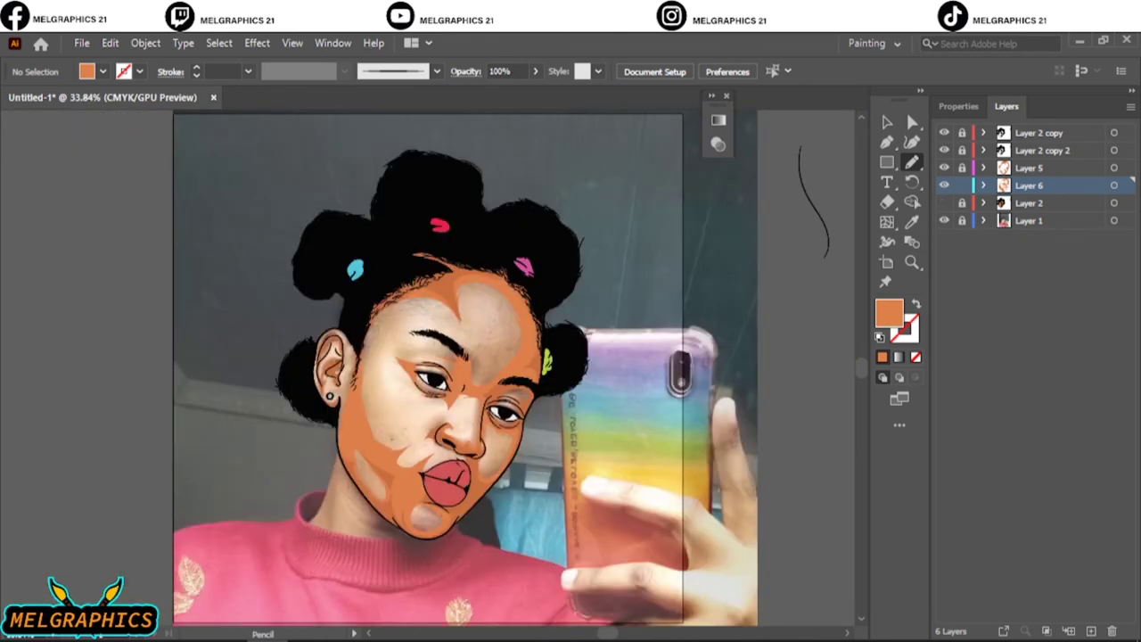
- Hide the Layer 2 artwork and draw a shadow shape beside the ear
left_click(944, 221)
left_click(944, 221)
left_click(945, 202)
key("ctrl+plus")
key("ctrl+plus")
key("ctrl+plus")
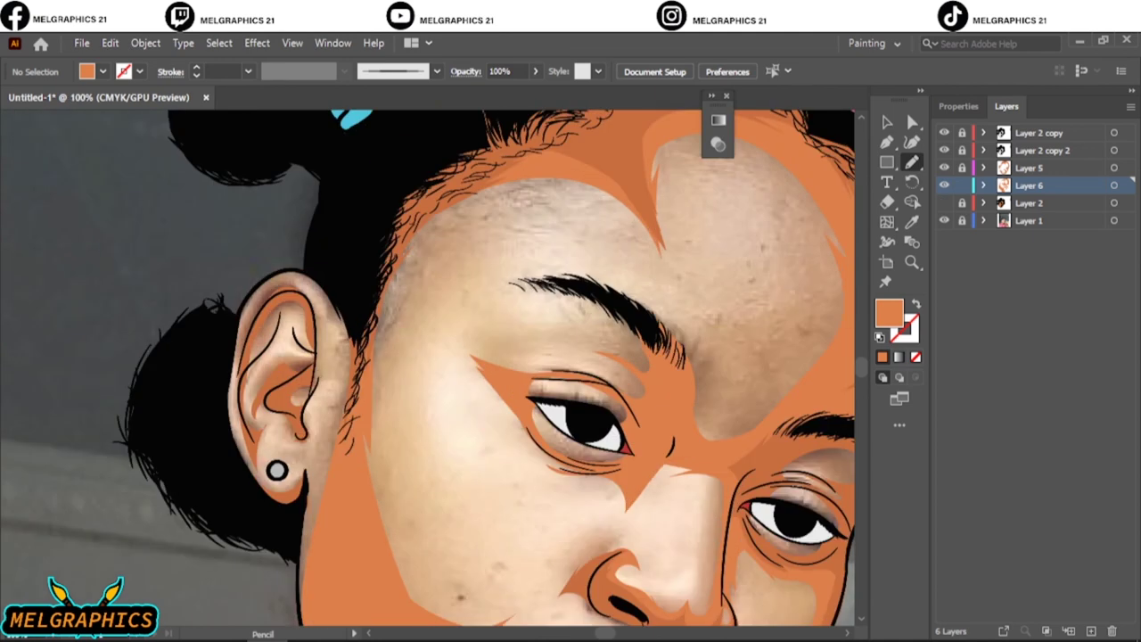
left_click_drag(353, 465, 458, 187)
- Shade the ear's edge, earlobe, inner folds and left rim, then restore Layer 2
key("ctrl+plus")
key("ctrl+plus")
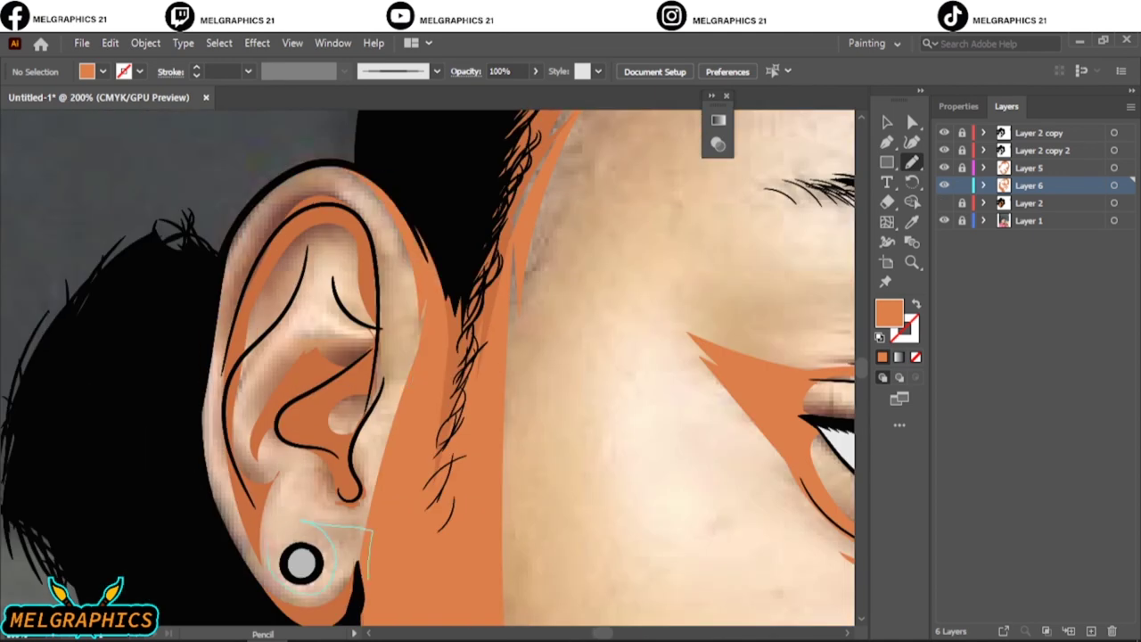
left_click_drag(366, 571, 237, 343)
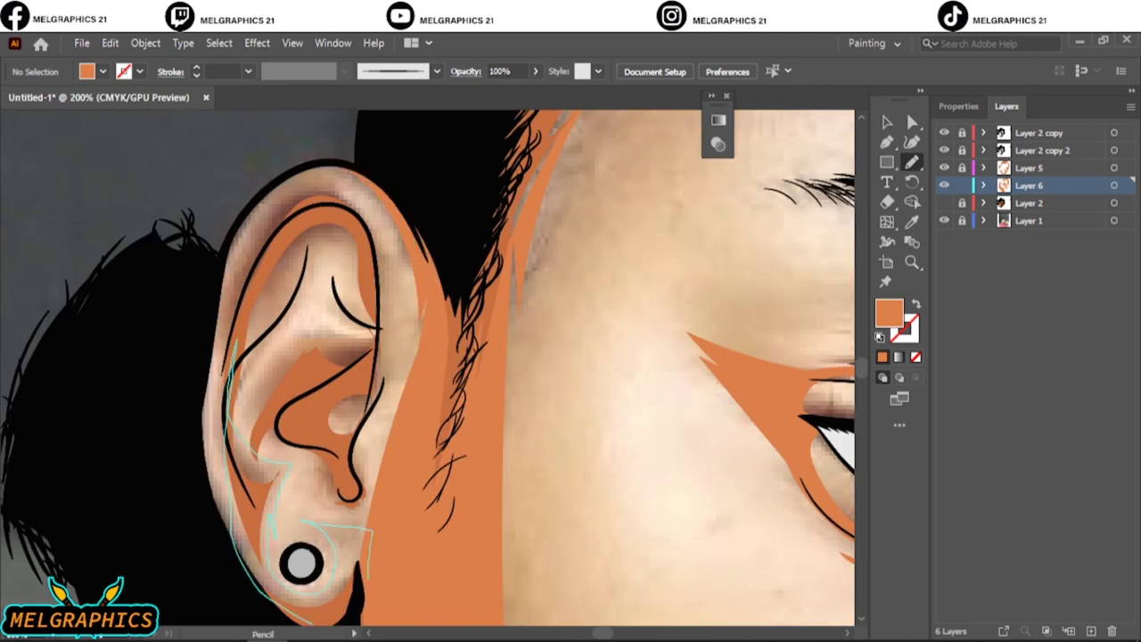
left_click_drag(261, 396, 272, 535)
left_click_drag(294, 352, 287, 459)
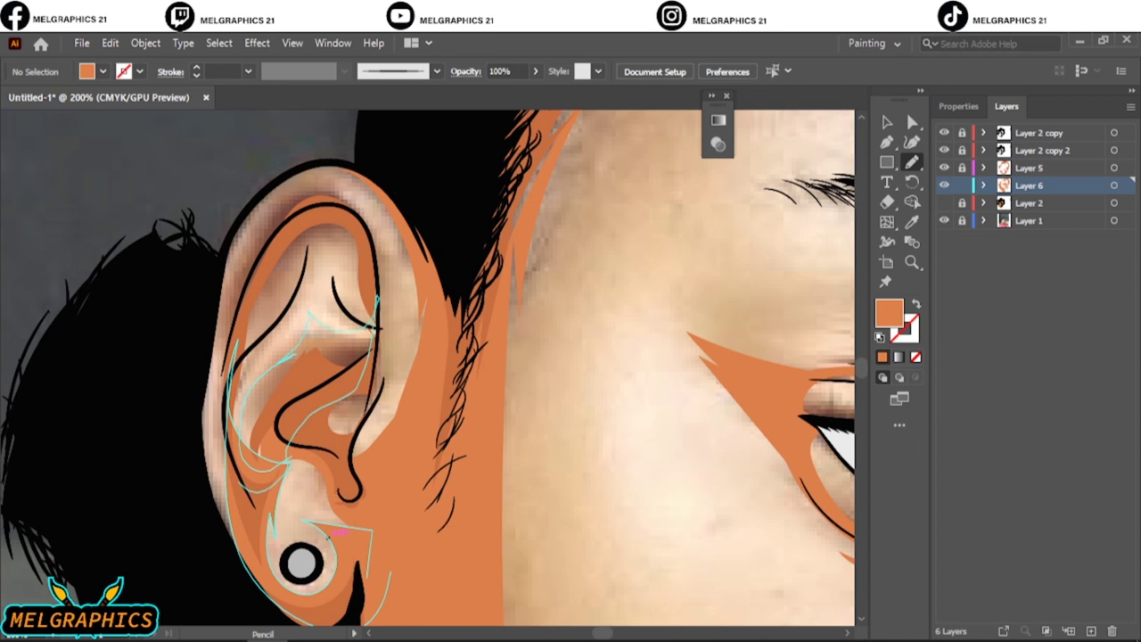
left_click_drag(334, 290, 233, 335)
left_click_drag(272, 260, 225, 405)
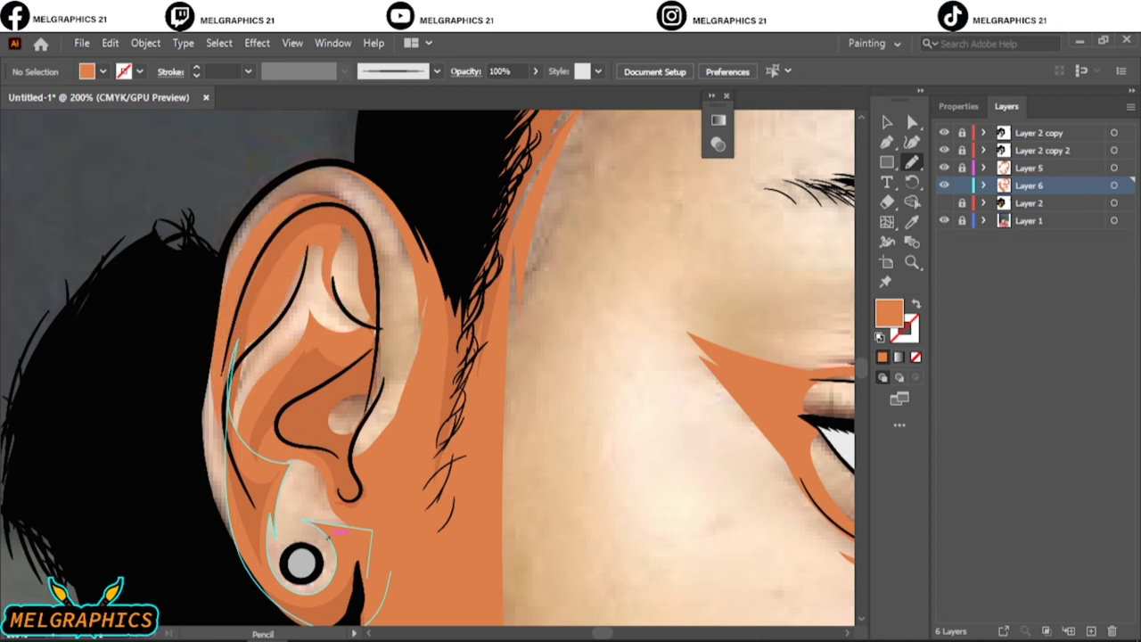
key("ctrl+0")
left_click(944, 203)
left_click(944, 220)
- Add a new layer, lock Layer 6, and set the fill colour to E27E4B
left_click(962, 185)
left_click(1091, 630)
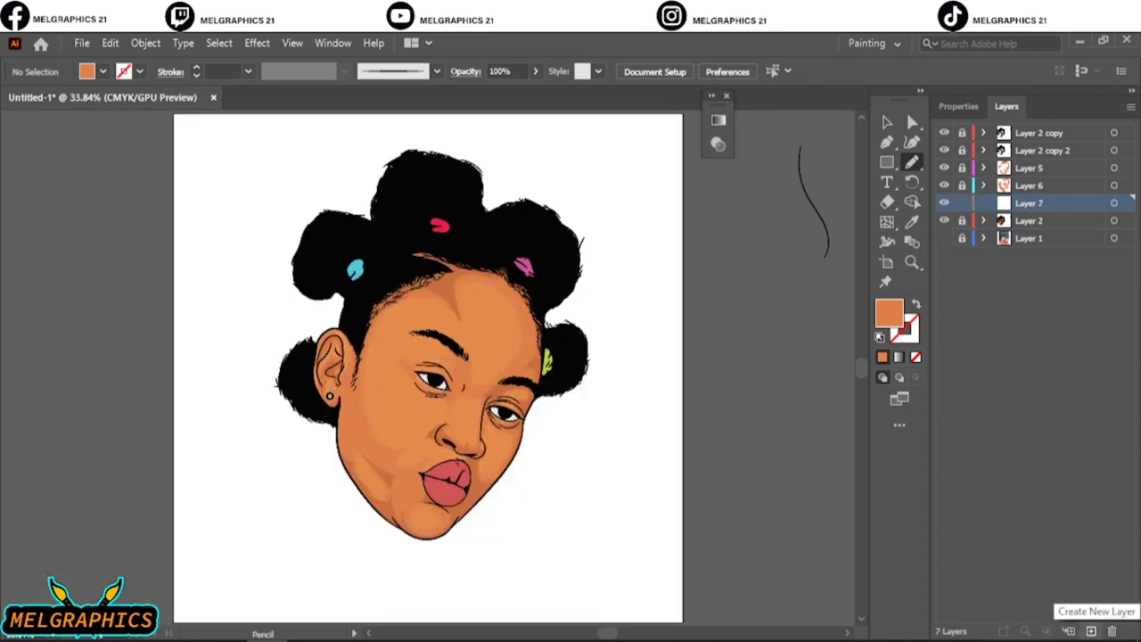
key("i")
scroll(404, 443, "up", 4)
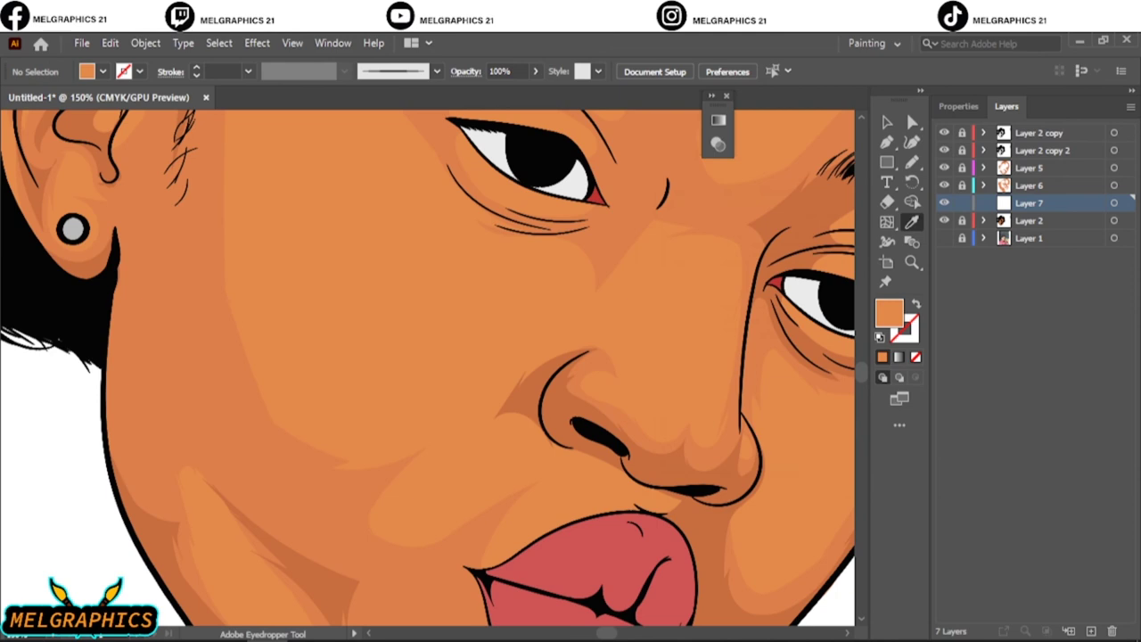
double_click(888, 312)
type("E27E4B")
key("Return")
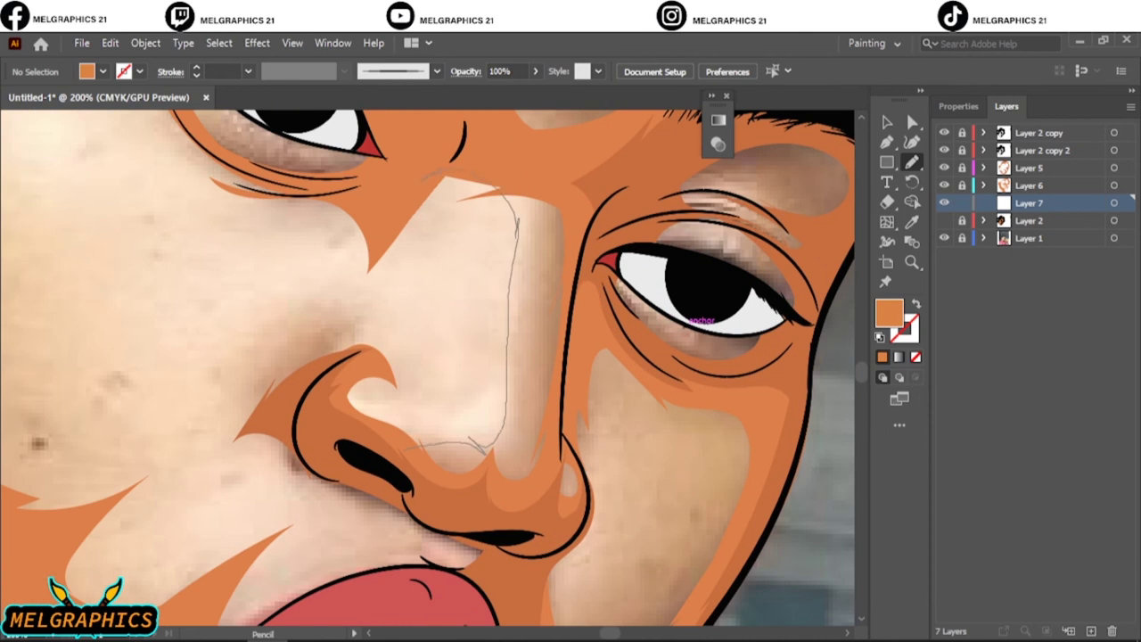
- Draw shading along the nose and a closed shape around the cheek highlight
left_click_drag(421, 443, 428, 446)
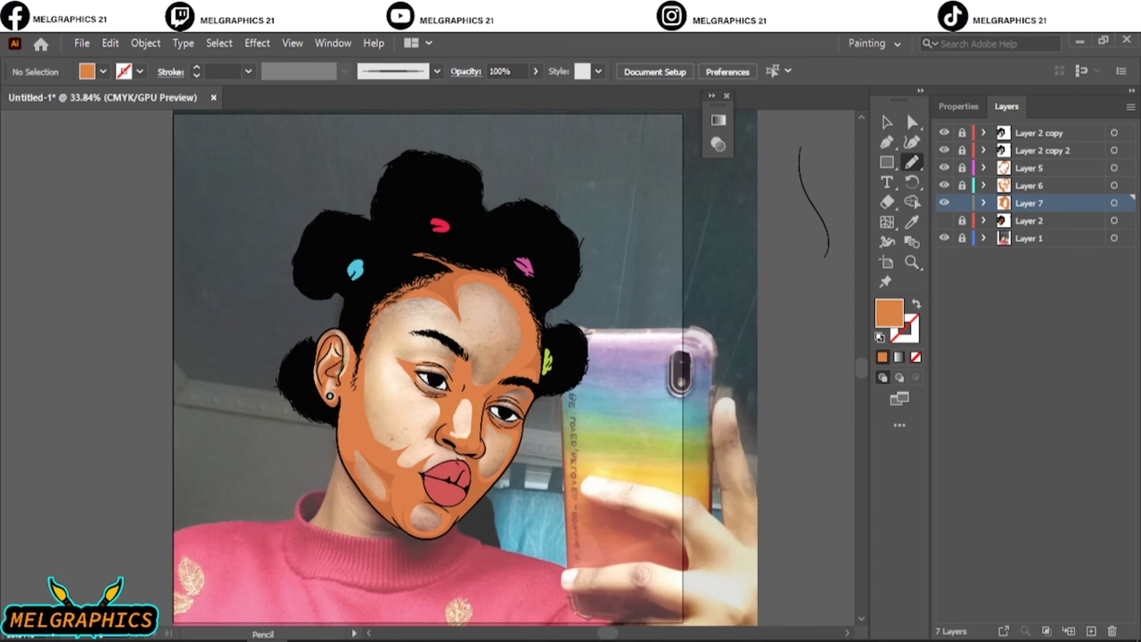
left_click(945, 238)
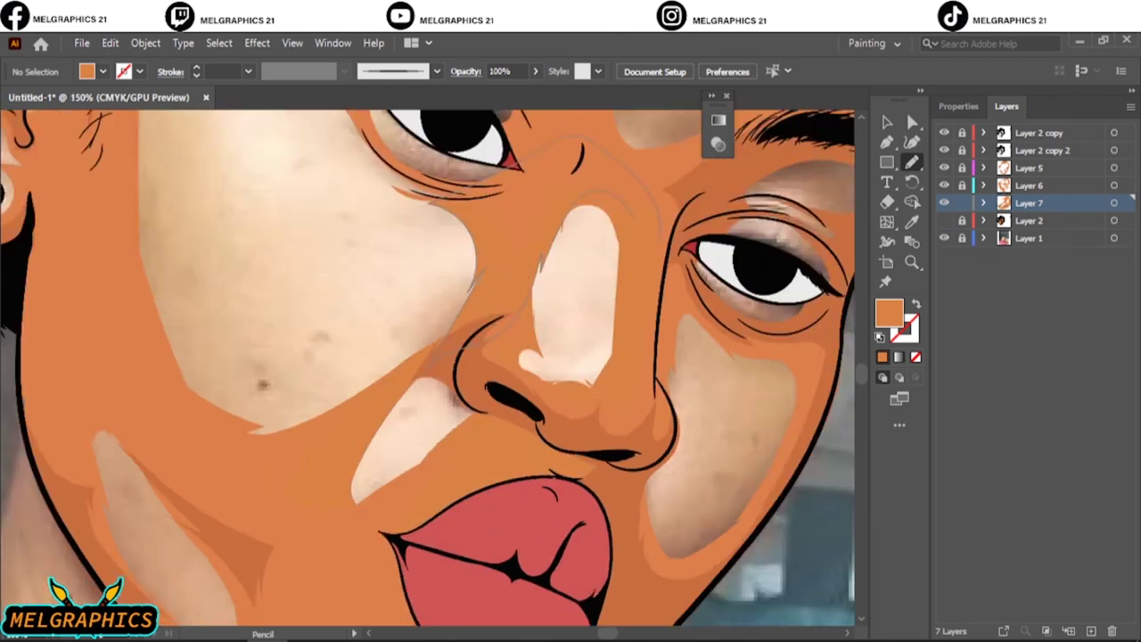
scroll(428, 366, "up", 4)
left_click_drag(504, 526, 198, 285)
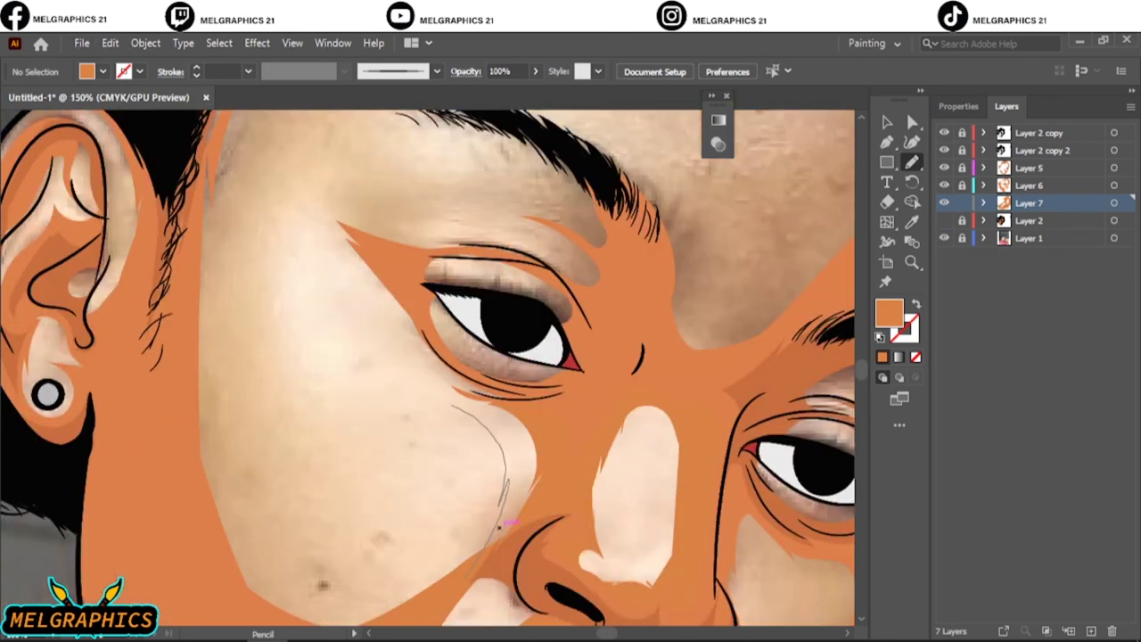
left_click_drag(499, 526, 500, 526)
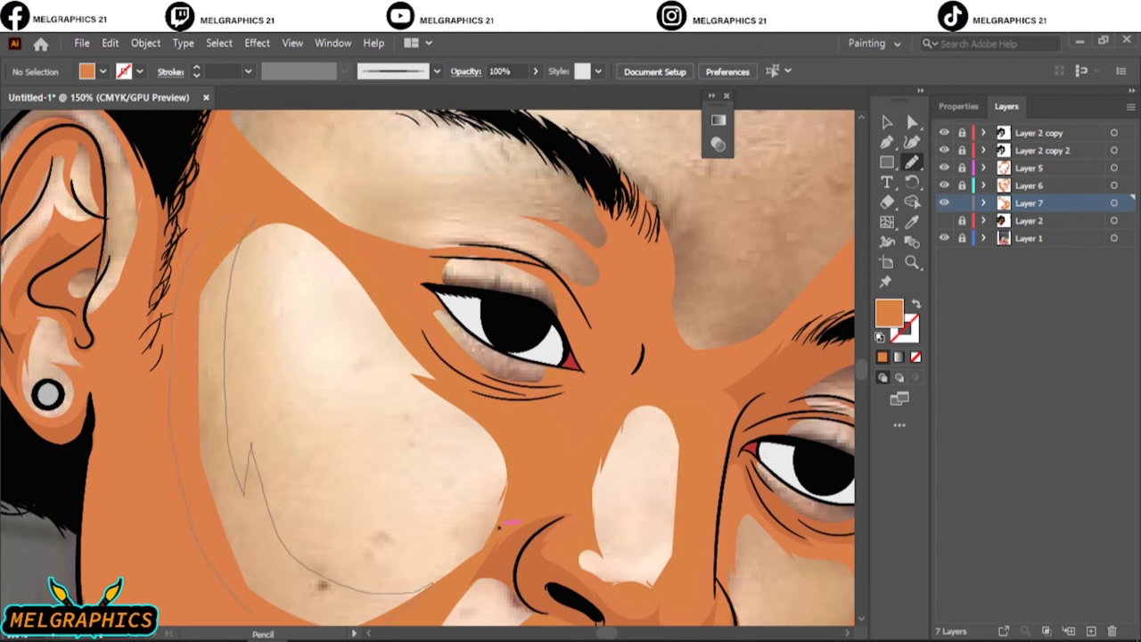
key("ctrl+0")
left_click(945, 238)
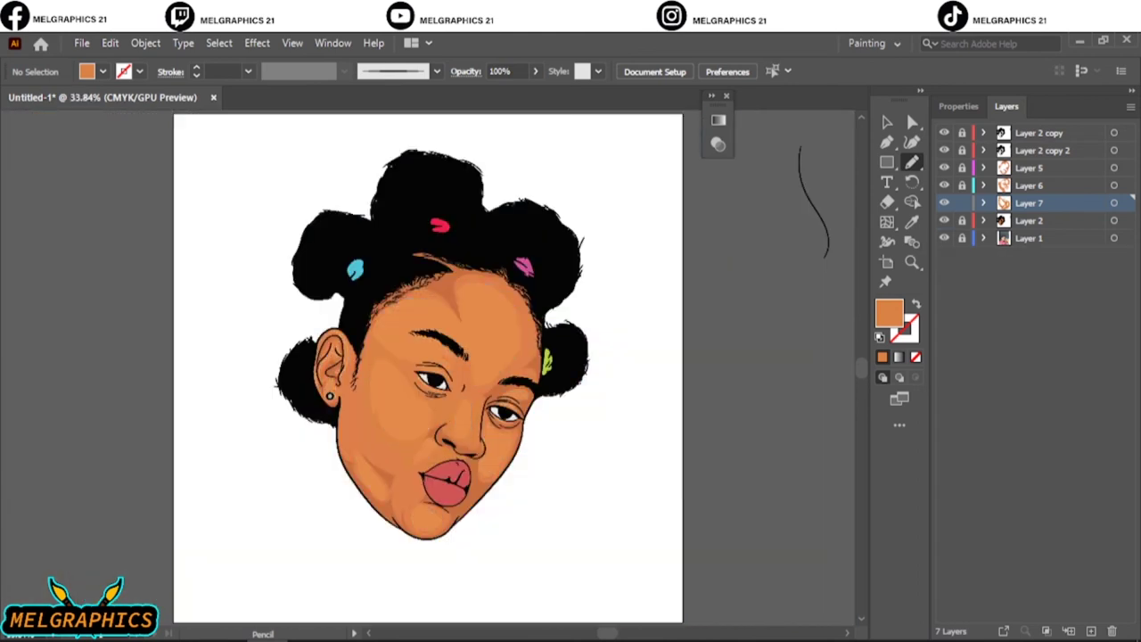
left_click(944, 238)
- Outline a shading shape across the forehead, undoing an accidental edit to the skin shape
key("ctrl+plus")
key("ctrl+plus")
key("ctrl+plus")
key("ctrl+plus")
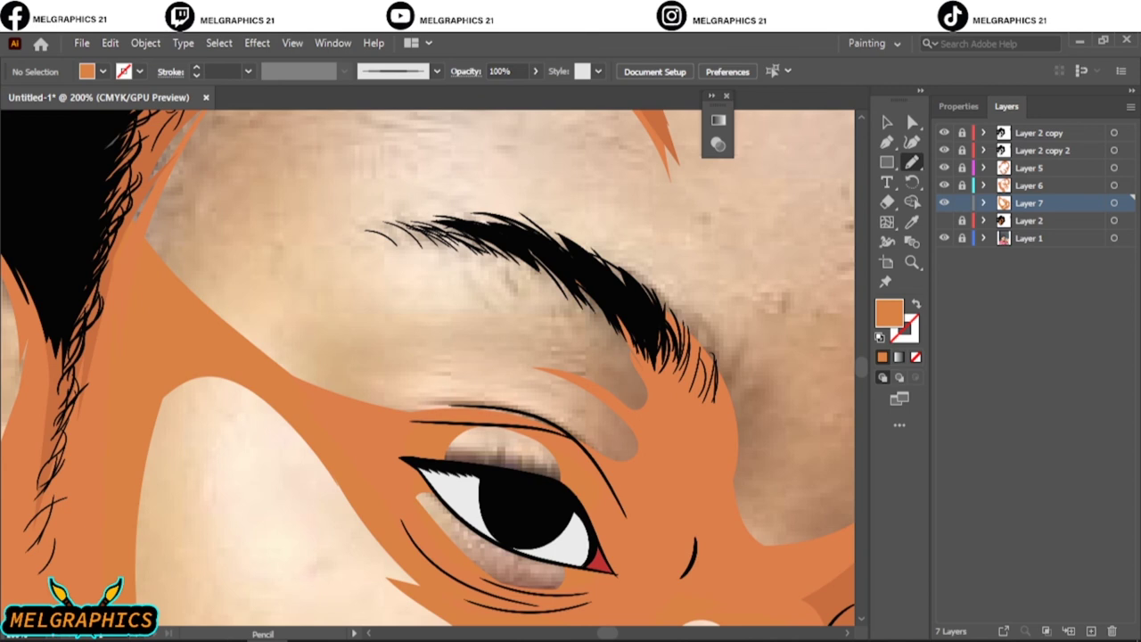
scroll(428, 366, "up", 4)
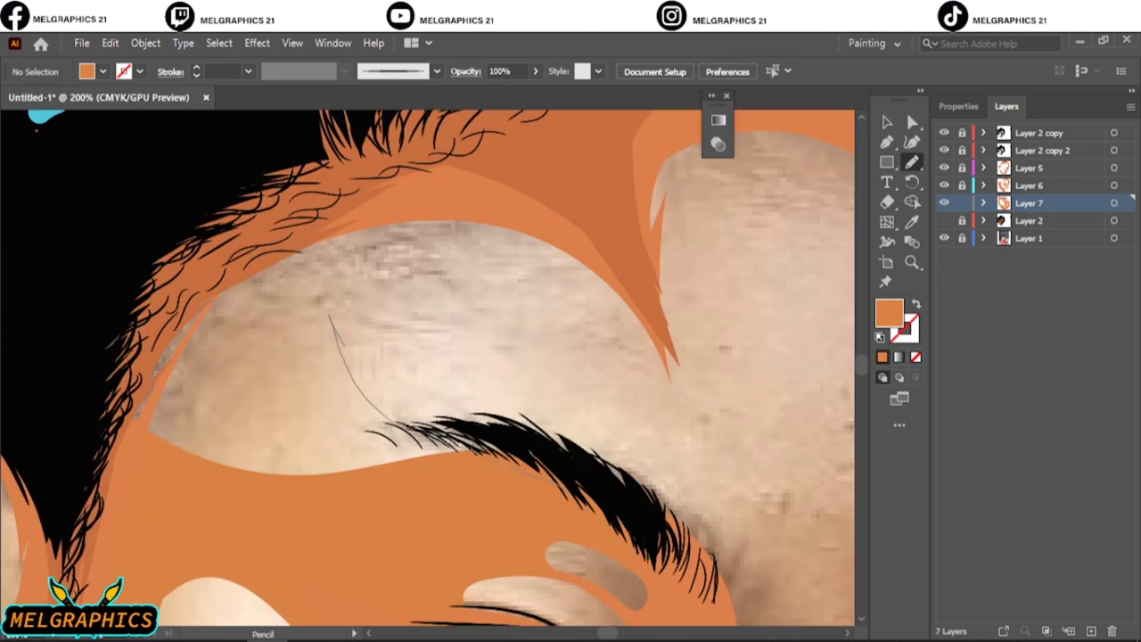
left_click_drag(330, 317, 709, 452)
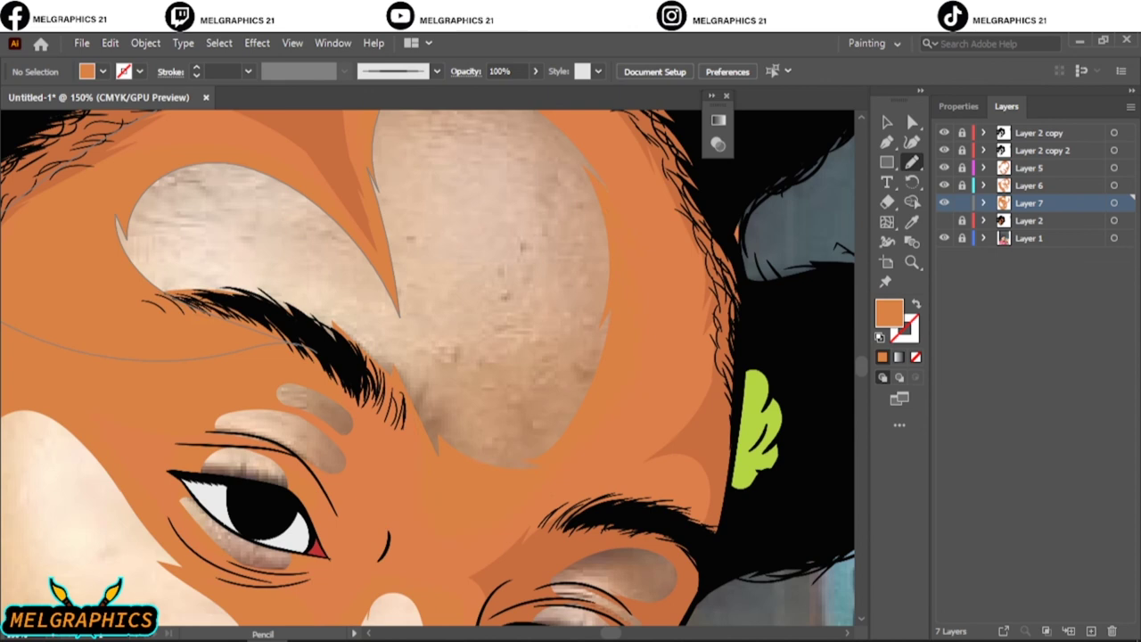
scroll(428, 366, "up", 3)
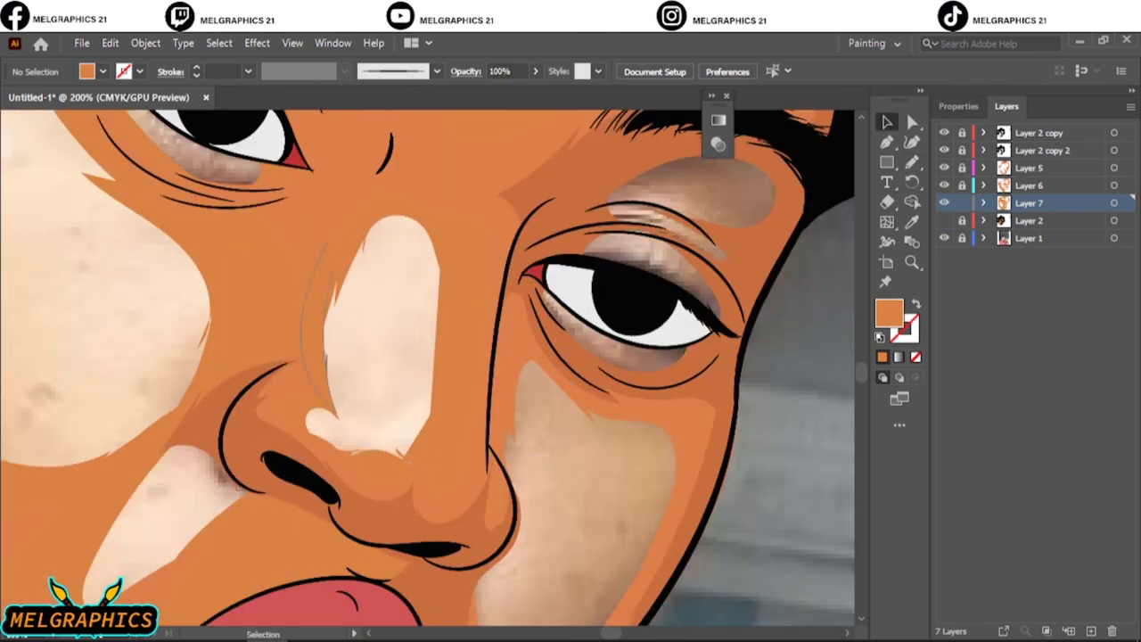
left_click(374, 375, "ctrl")
key("ctrl+z")
key("n")
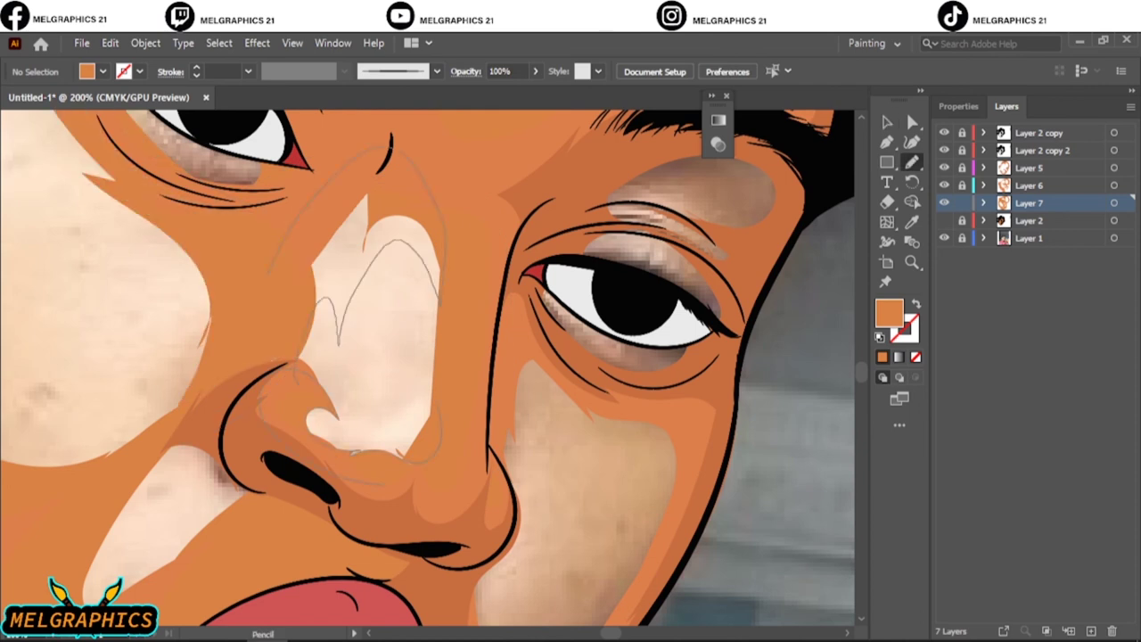
- Trace a shading shape on the right cheek, then hide the reference photo
scroll(370, 179, "up", 2)
scroll(372, 189, "down", 3)
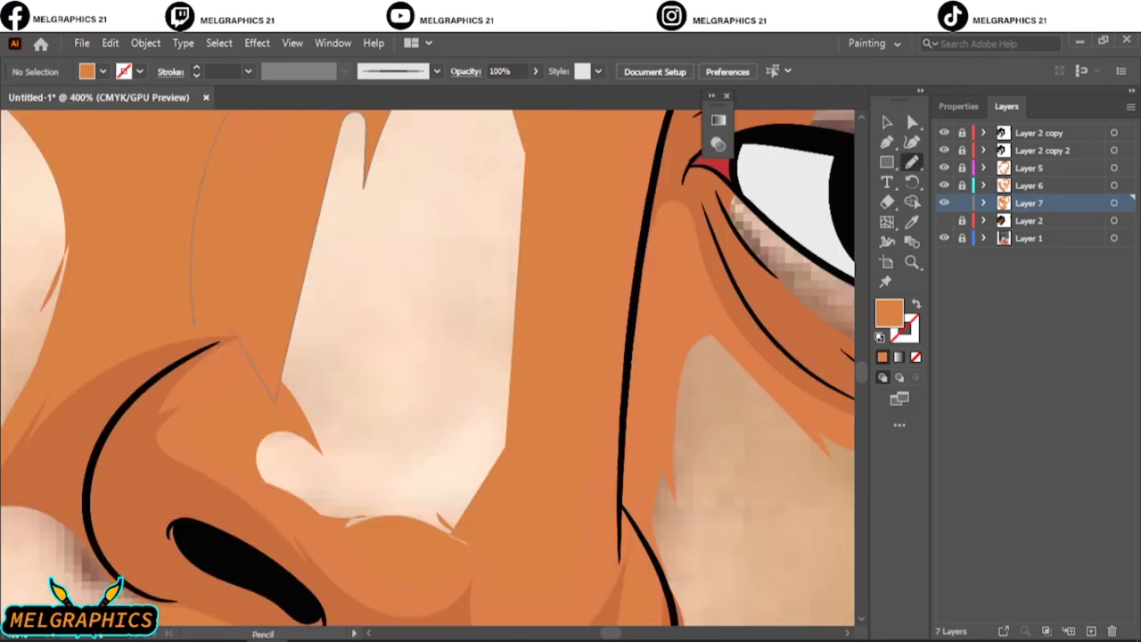
key("ctrl+0")
left_click(944, 238)
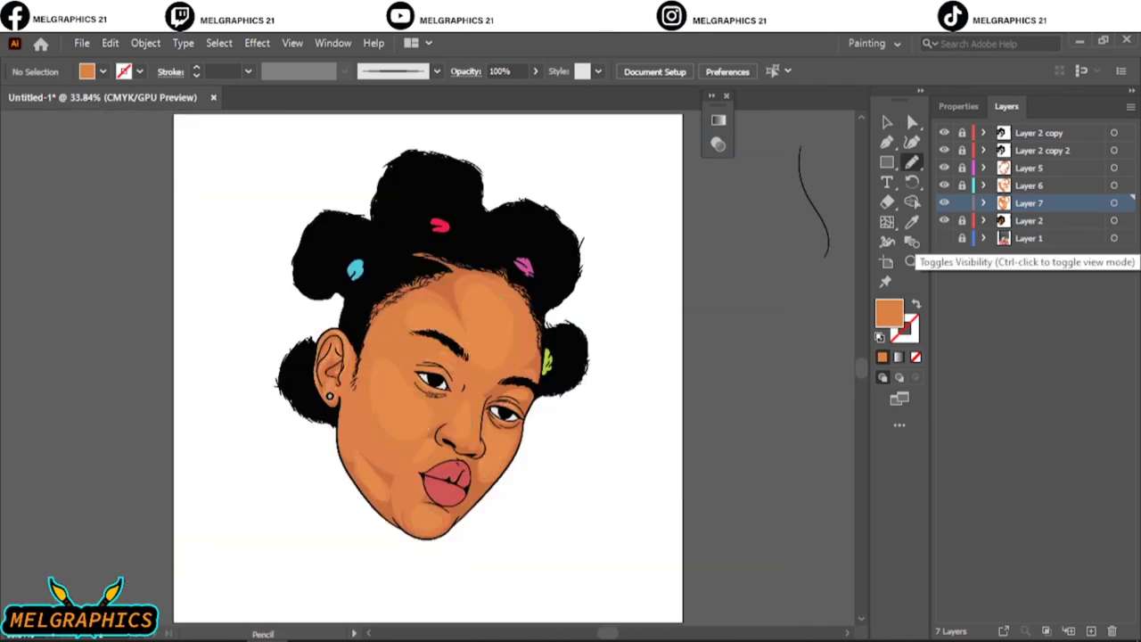
left_click(944, 238)
scroll(498, 462, "up", 5)
left_click_drag(478, 294, 587, 417)
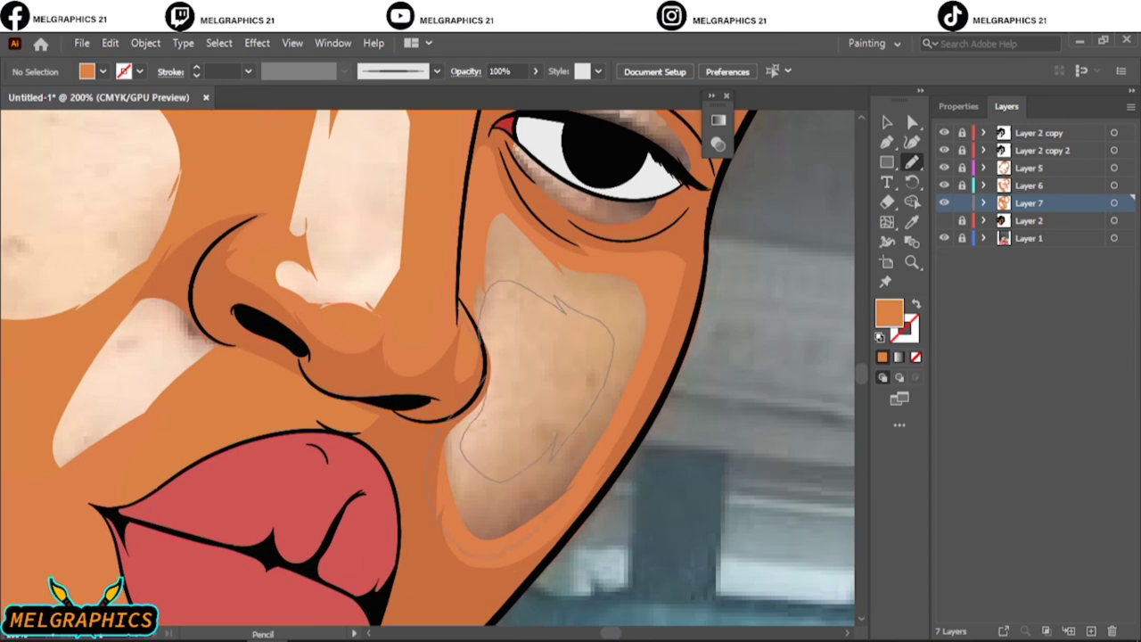
key("ctrl+0")
left_click(945, 220)
- Make Layer 2 active and confirm the recolor brightening the highlights to 91%
key("v")
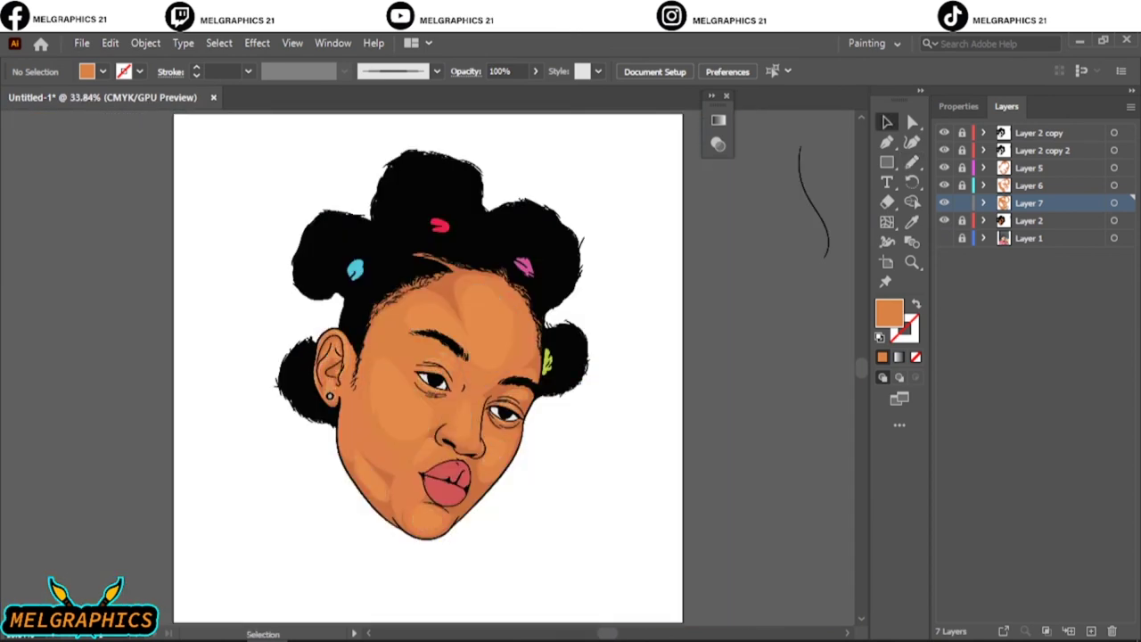
left_click(1029, 221)
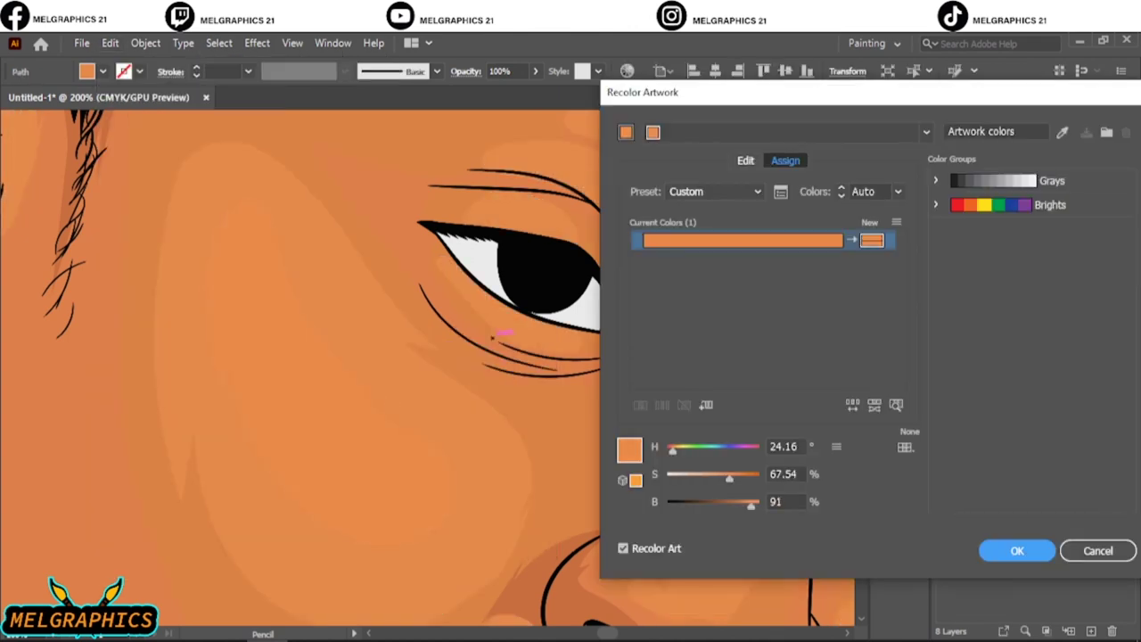
key("Return")
key("ctrl+minus")
key("ctrl+minus")
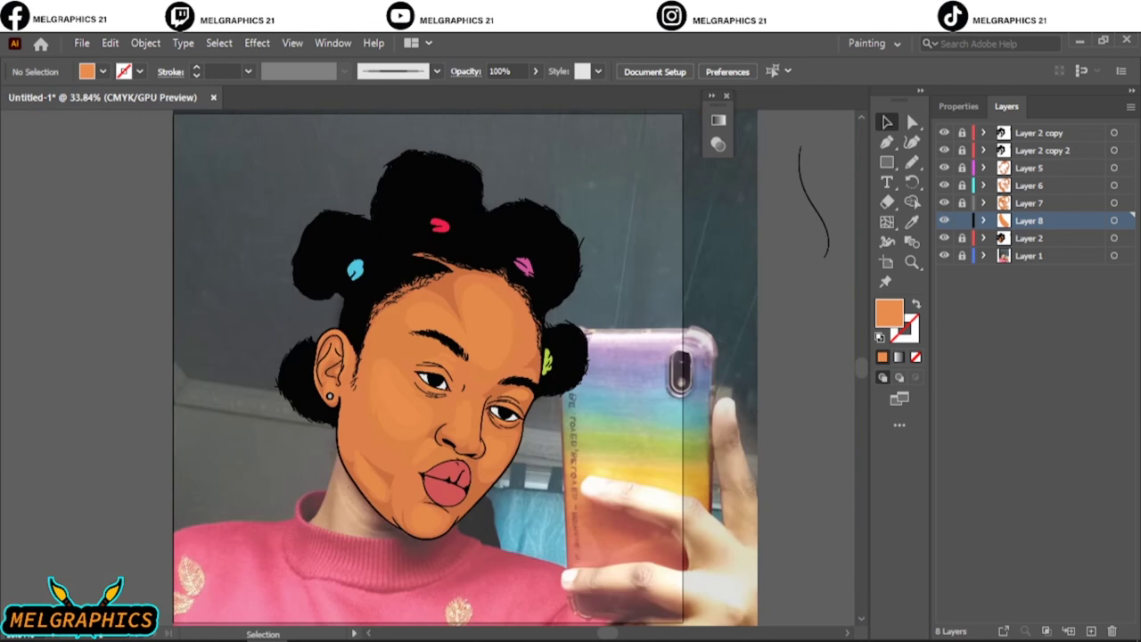
scroll(451, 430, "up", 5)
- Extend the highlight outline down the nose bridge, undoing stray cheek strokes
key("n")
left_click_drag(543, 470, 481, 446)
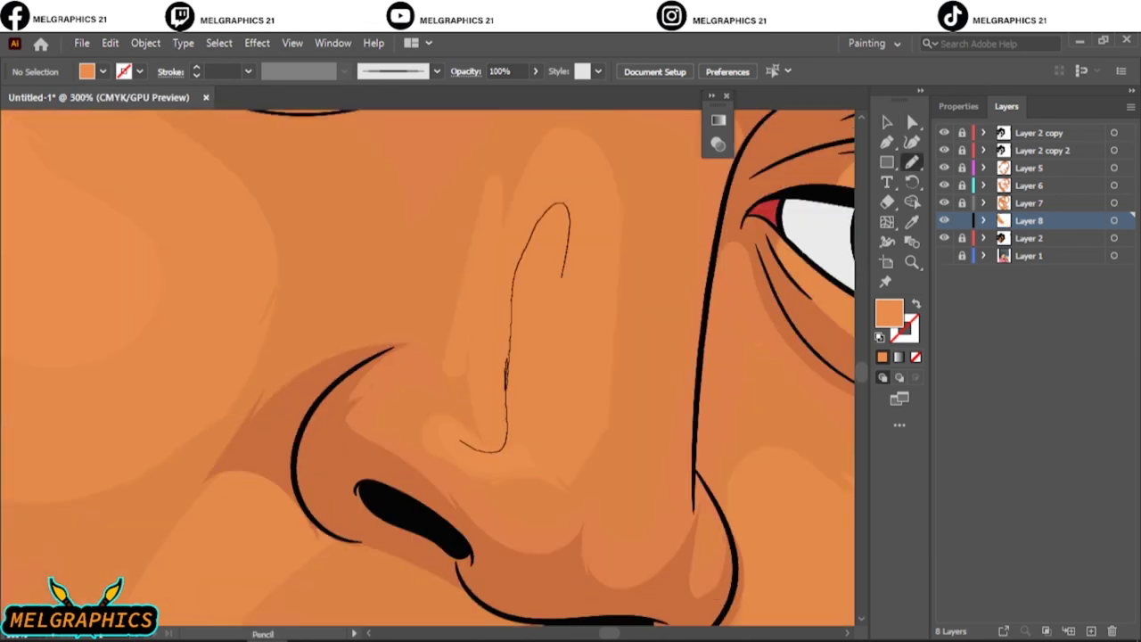
key("ctrl+0")
scroll(543, 416, "up", 5)
key("ctrl+z")
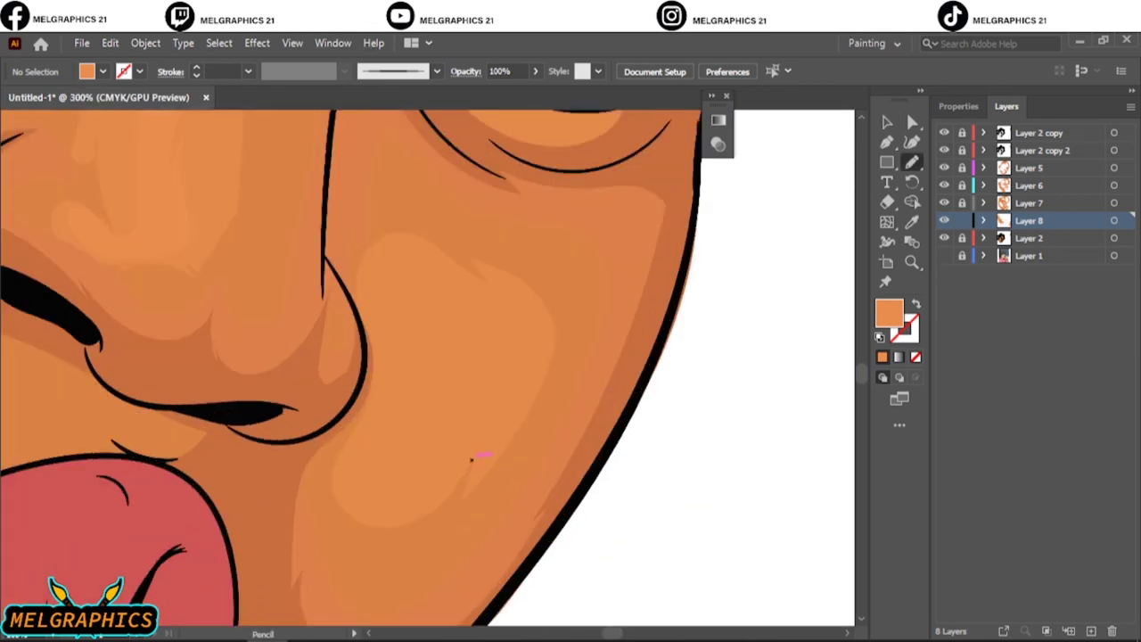
left_click_drag(428, 272, 495, 375)
key("ctrl+z")
scroll(471, 458, "down", 2)
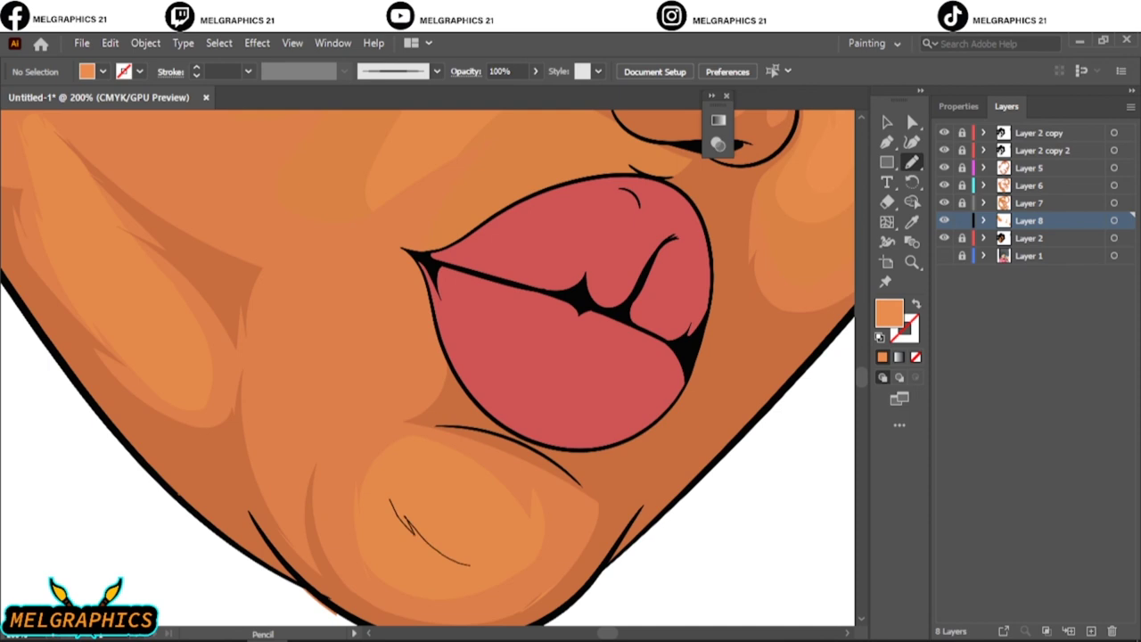
key("ctrl+z")
- Fit the portrait in view and add a new Layer 9 for highlights
key("ctrl+0")
scroll(499, 286, "up", 5)
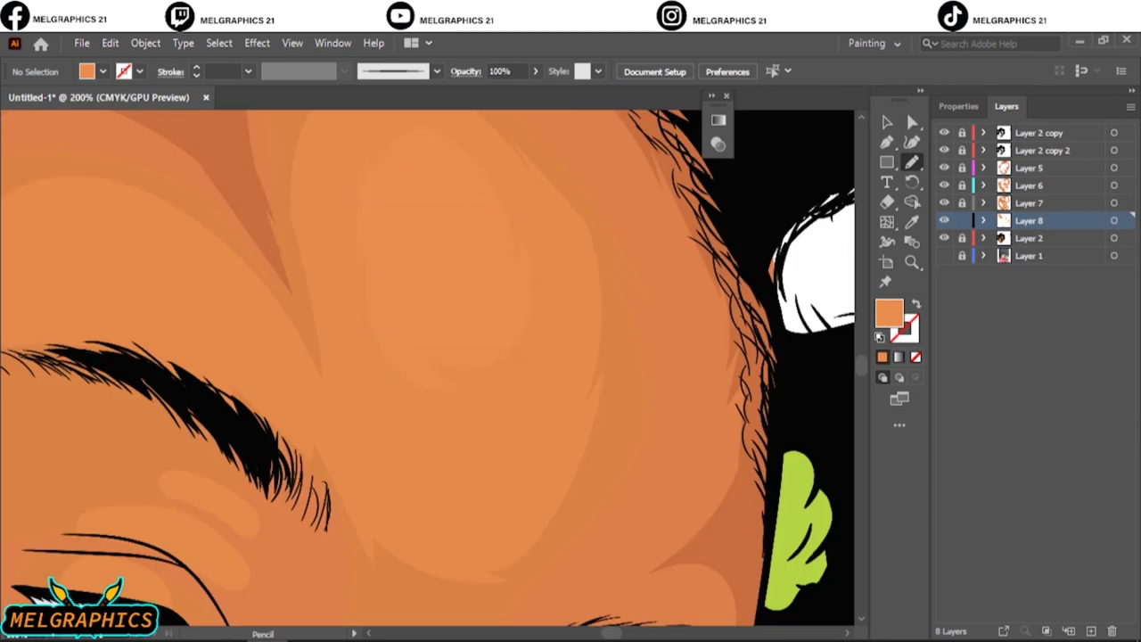
key("ctrl+0")
key("ctrl+l")
scroll(500, 357, "up", 4)
- Lighten Layer 9's highlight colour by lowering its saturation in Recolor Artwork
scroll(499, 356, "up", 3)
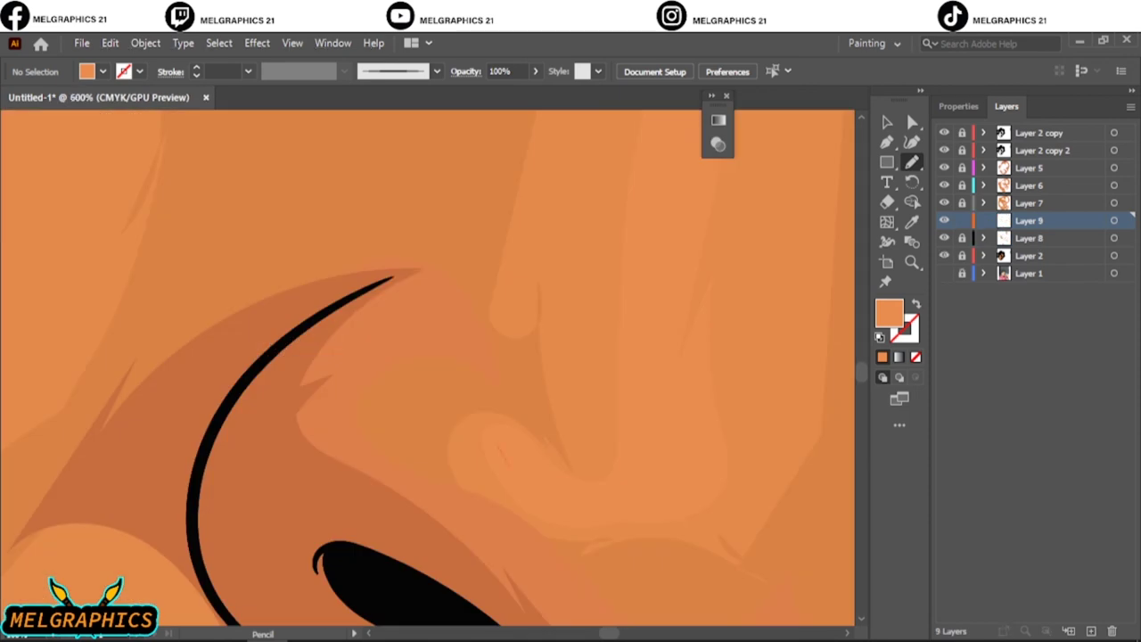
left_click(1114, 220)
left_click(110, 43)
left_click(428, 267)
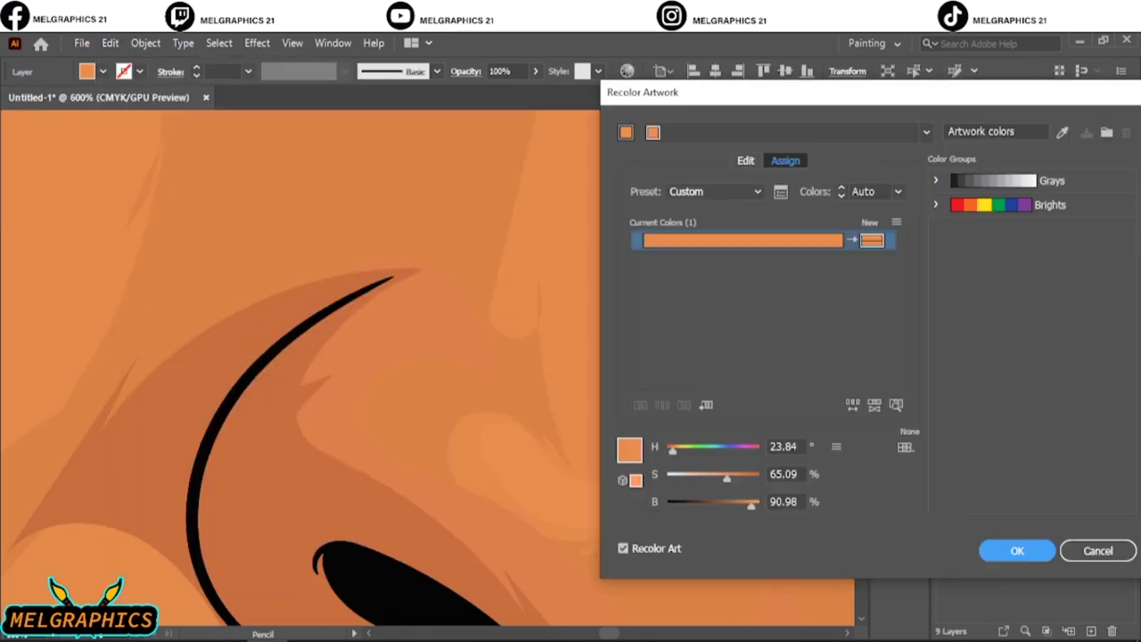
type("53")
key("Tab")
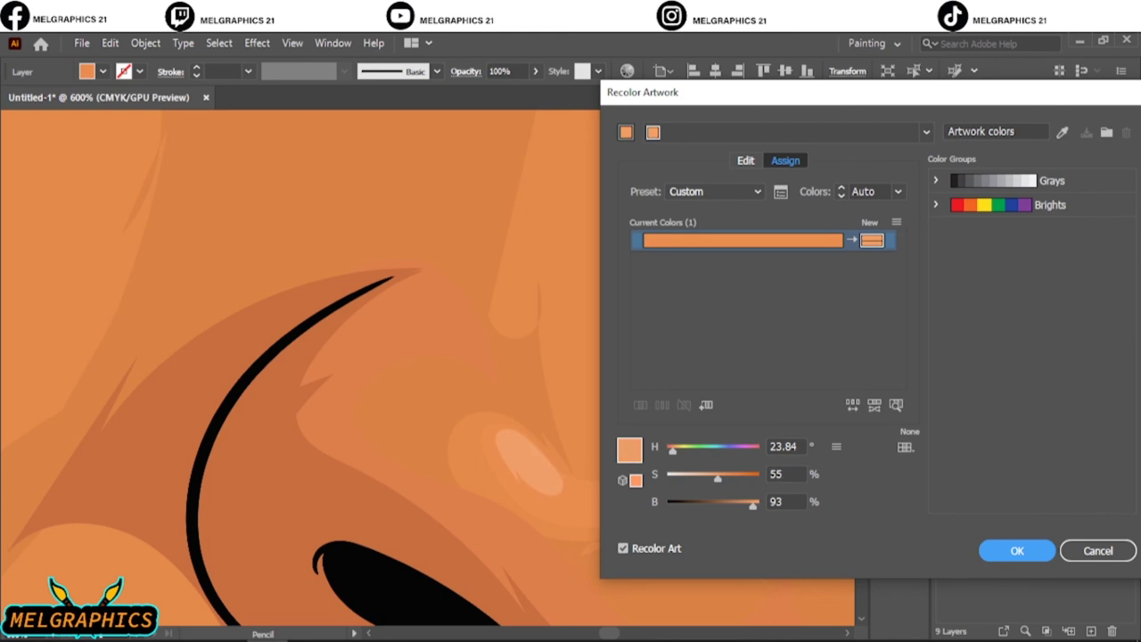
key("Return")
- Paint a light highlight down the nose bridge
key("ctrl+0")
scroll(512, 441, "up", 4)
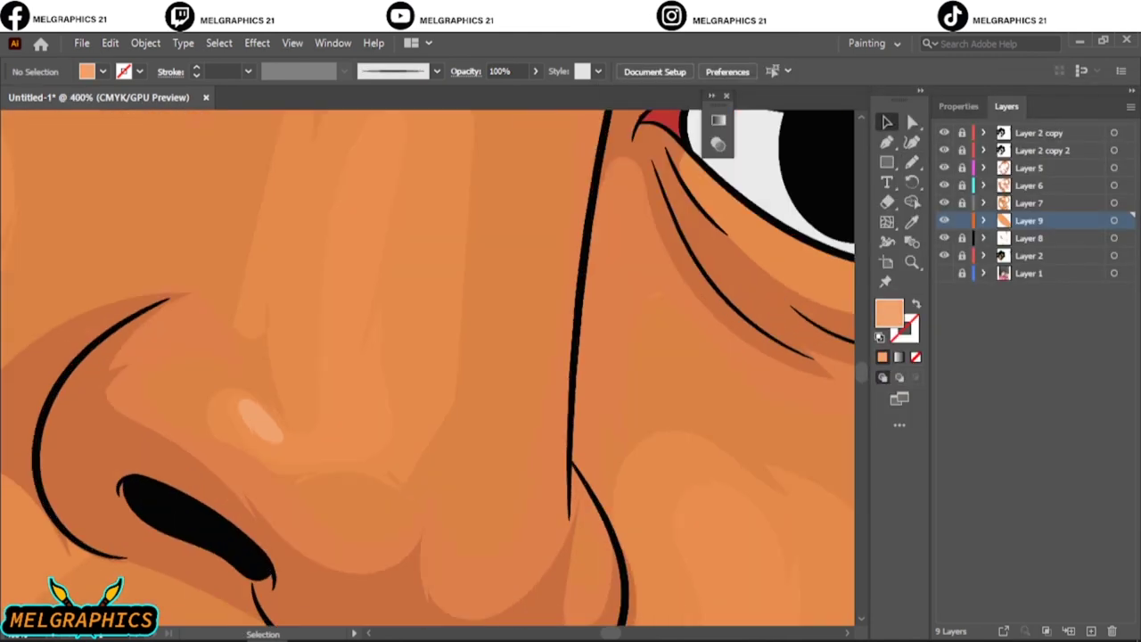
left_click_drag(312, 445, 307, 453)
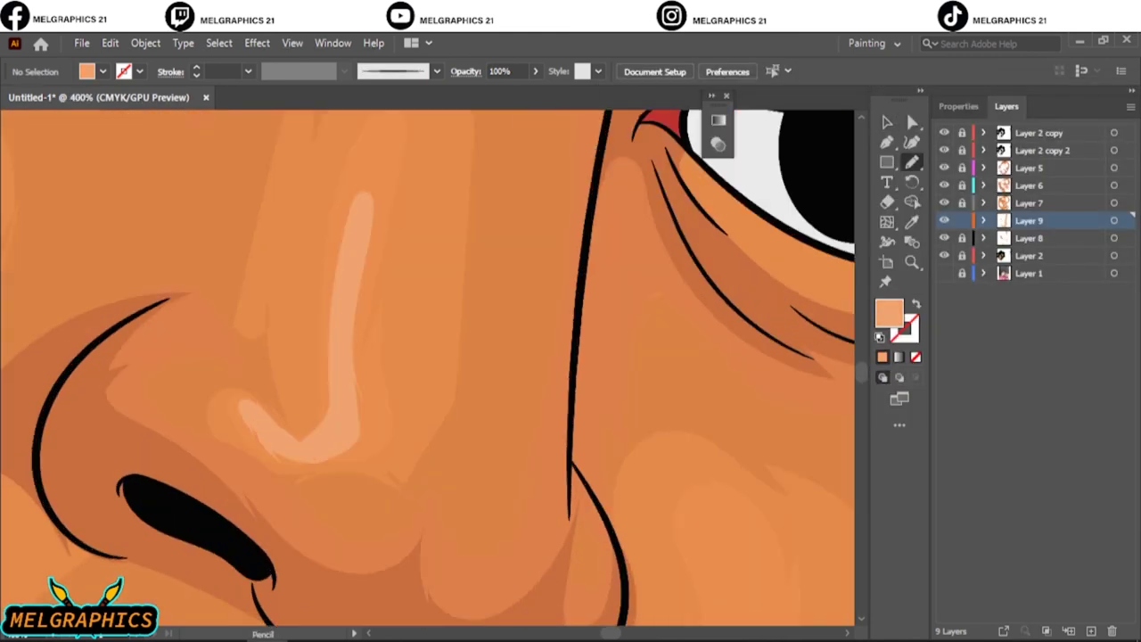
key("ctrl+0")
scroll(383, 419, "up", 5)
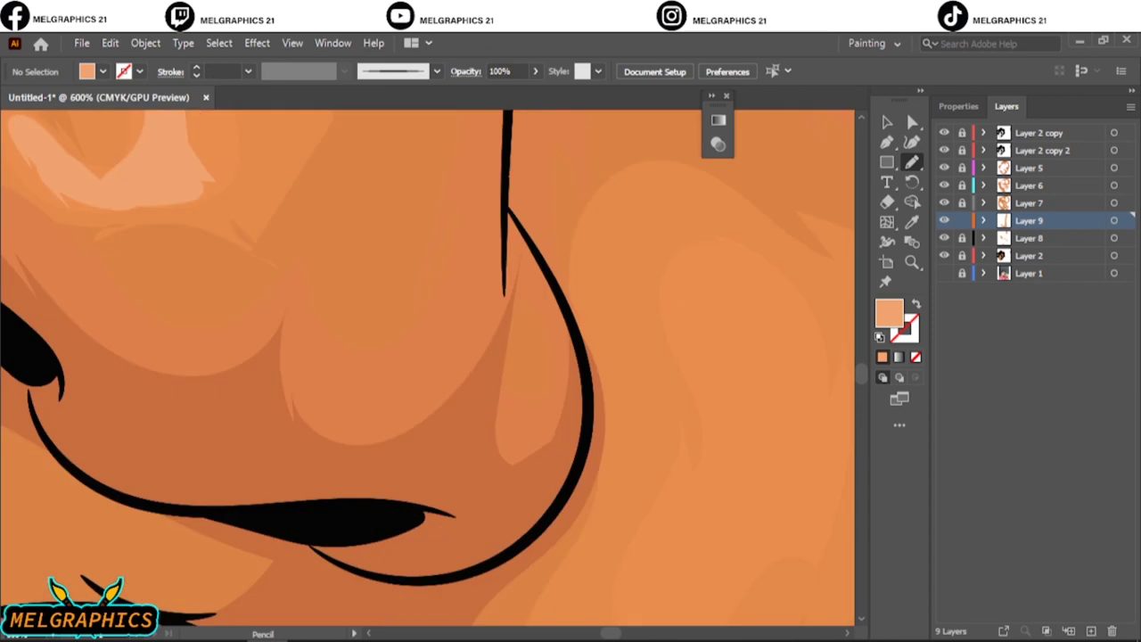
- Move Layer 9 above Layer 7 in the Layers panel
left_click_drag(1029, 221, 1029, 201)
key("ctrl+0")
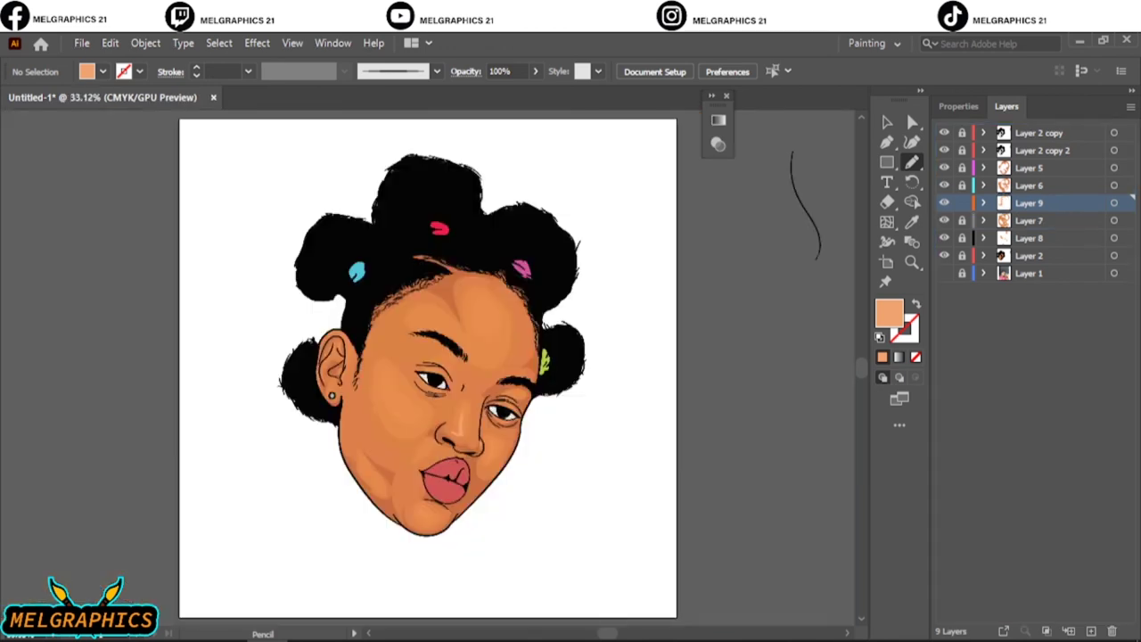
scroll(457, 551, "up", 3)
scroll(87, 250, "up", 3)
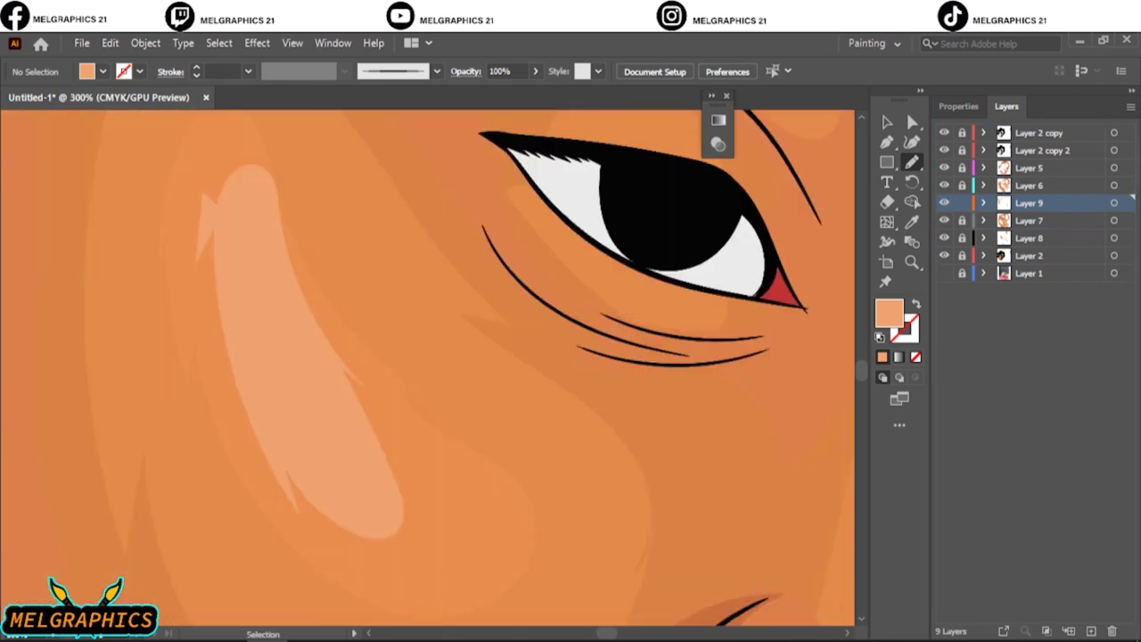
key("ctrl+0")
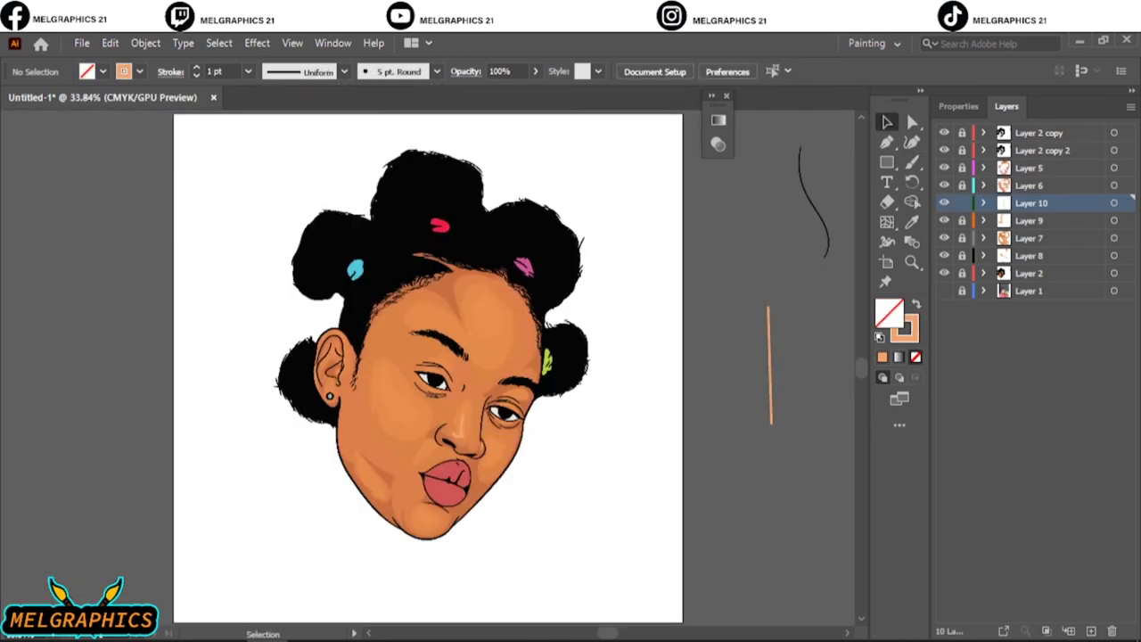
- Apply a Gaussian Blur to the orange sample stroke and set its radius
left_click(771, 366)
left_click(256, 42)
left_click(491, 324)
left_click_drag(874, 238, 857, 238)
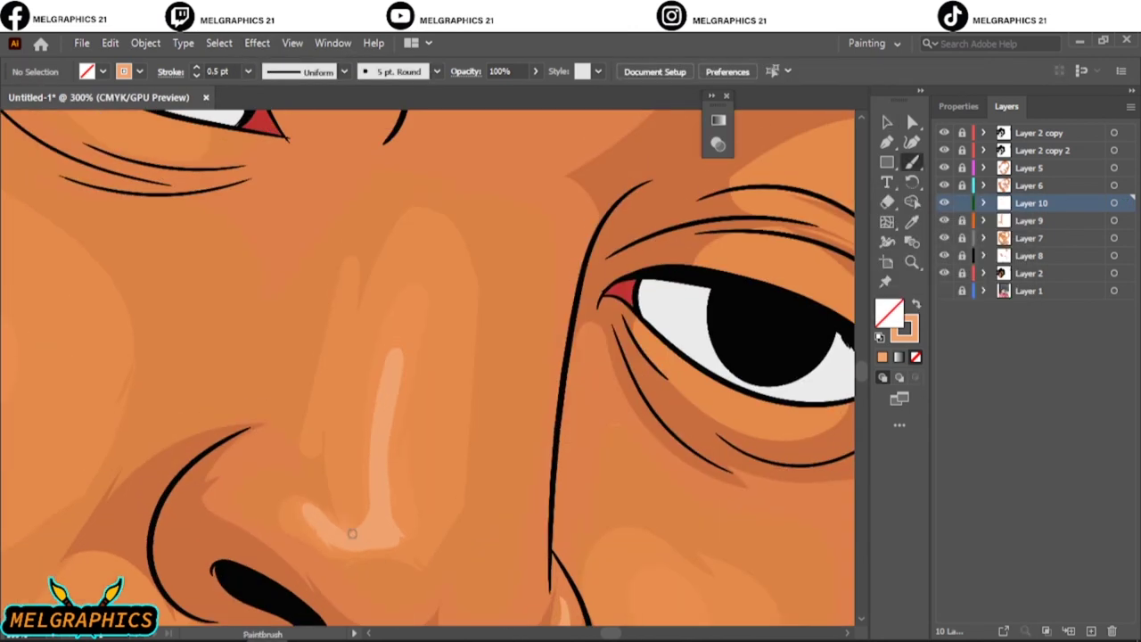
key("ctrl+0")
key("ctrl+1")
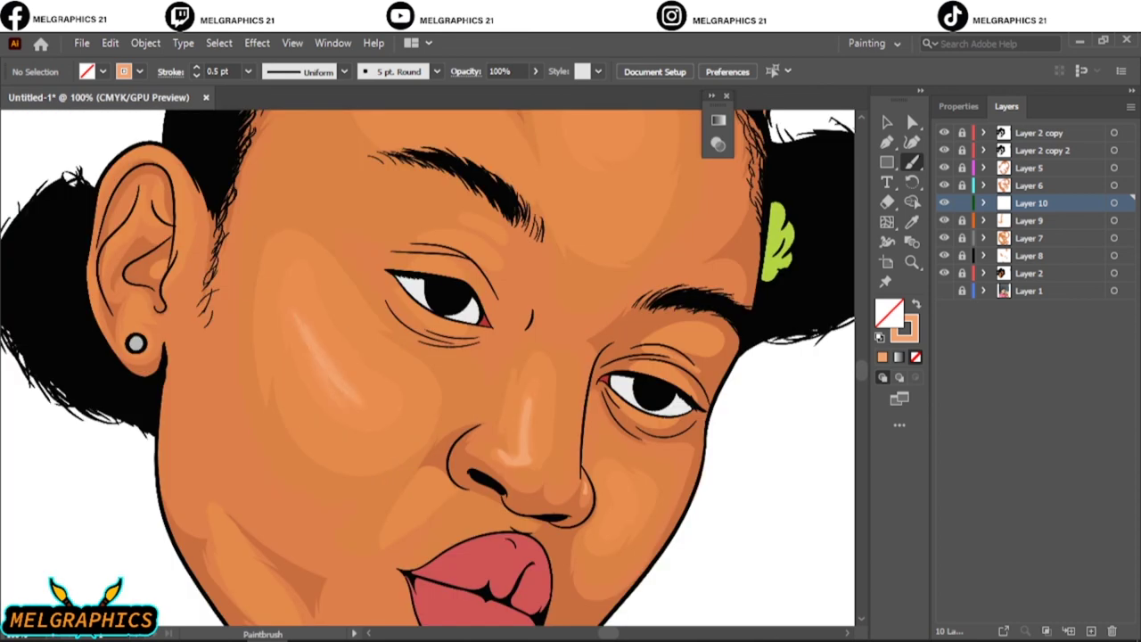
key("ctrl+0")
- Paint soft highlights on the chin and a highlight band up the nose bridge
scroll(419, 428, "up", 5)
left_click_drag(370, 413, 440, 475)
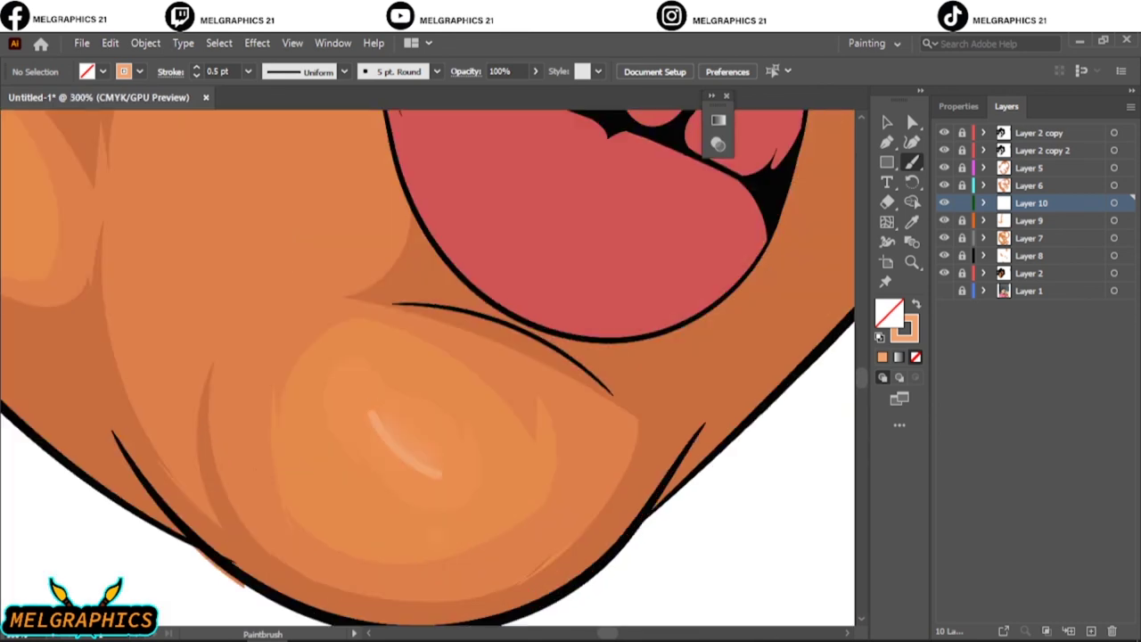
key("ctrl+0")
scroll(268, 267, "up", 5)
mouse_move(203, 214)
left_mouse_down()
mouse_move(240, 293)
mouse_move(326, 332)
mouse_move(237, 234)
left_mouse_up()
key("ctrl+0")
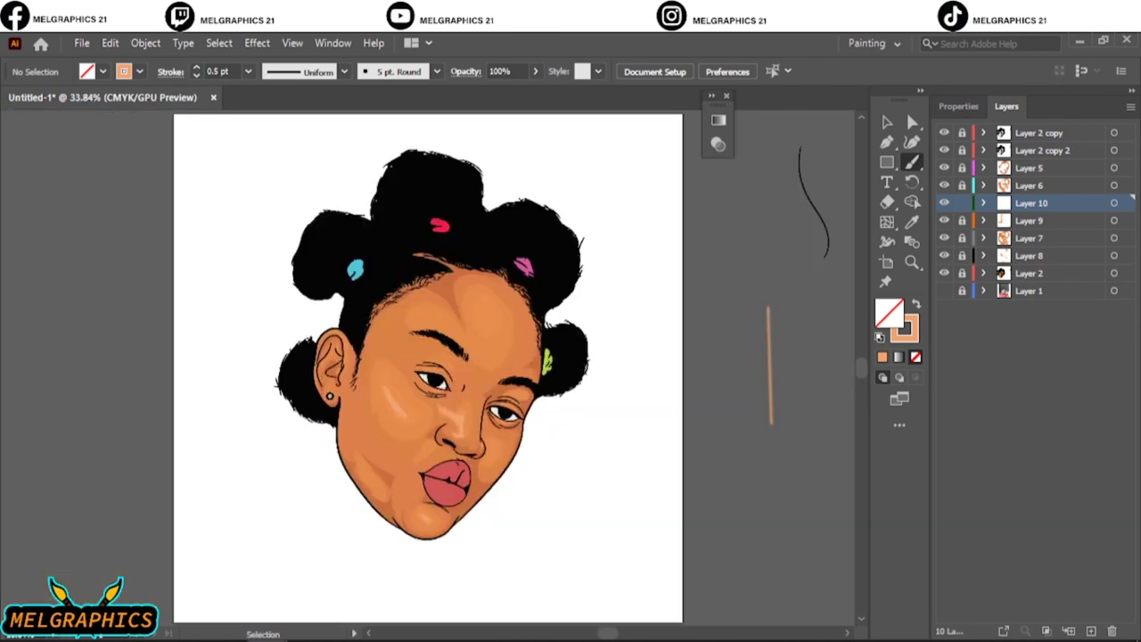
scroll(446, 375, "up", 8)
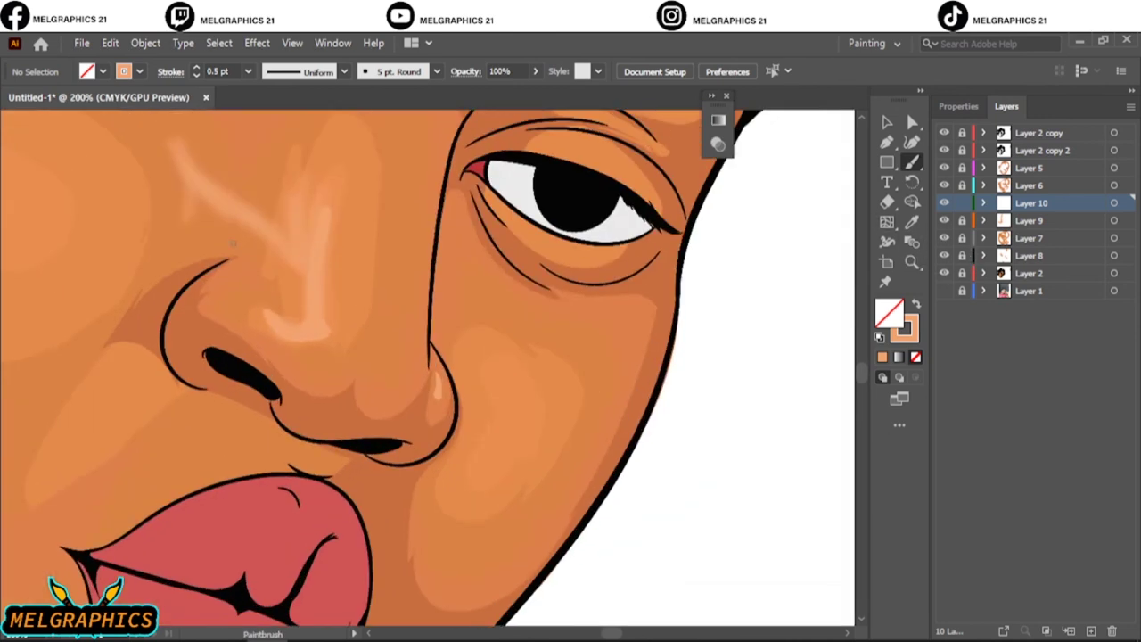
left_click_drag(410, 337, 251, 187)
left_click_drag(524, 343, 538, 225)
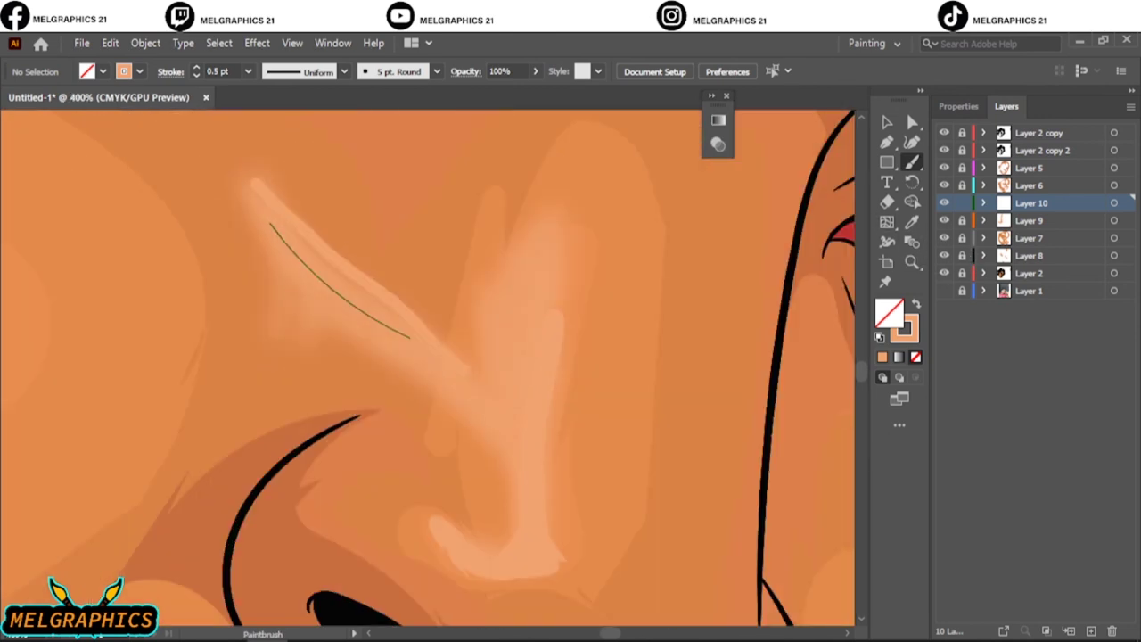
- Add small highlights on the lower cheek and between the nose and lip
key("ctrl+0")
scroll(401, 486, "up", 8)
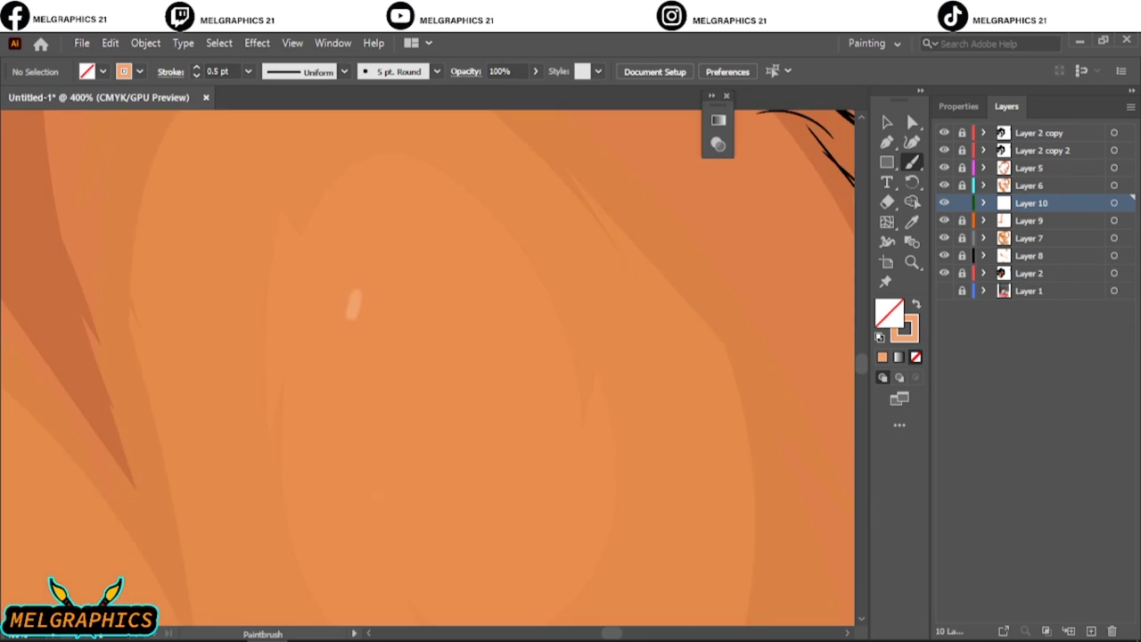
left_click_drag(403, 487, 428, 486)
key("ctrl+0")
scroll(407, 368, "up", 8)
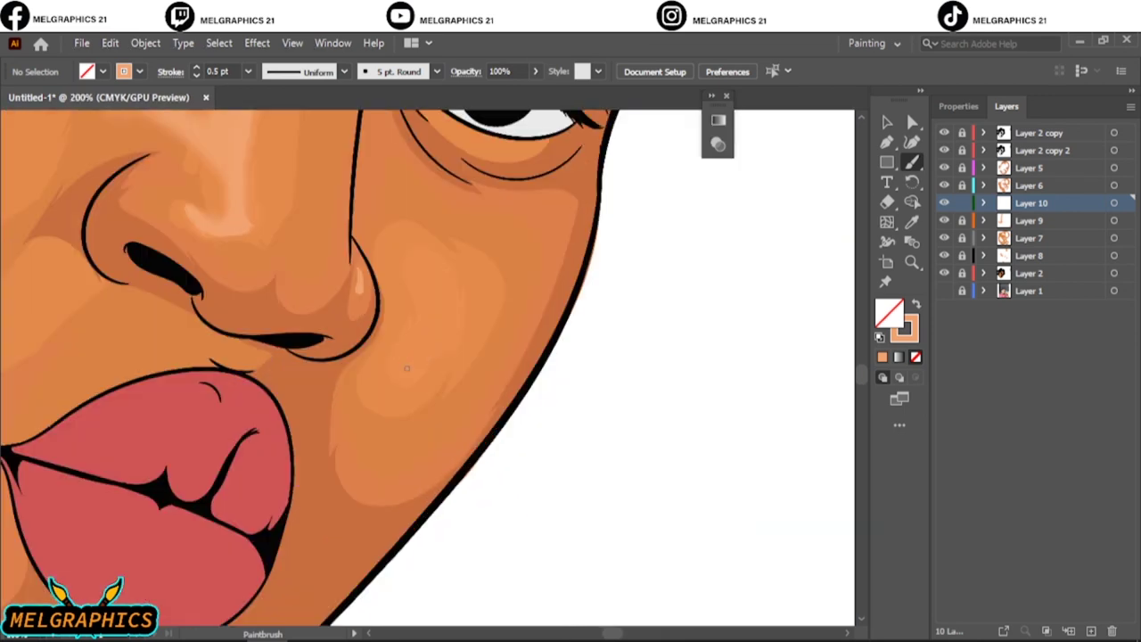
scroll(357, 277, "down", 2)
left_click_drag(233, 272, 294, 356)
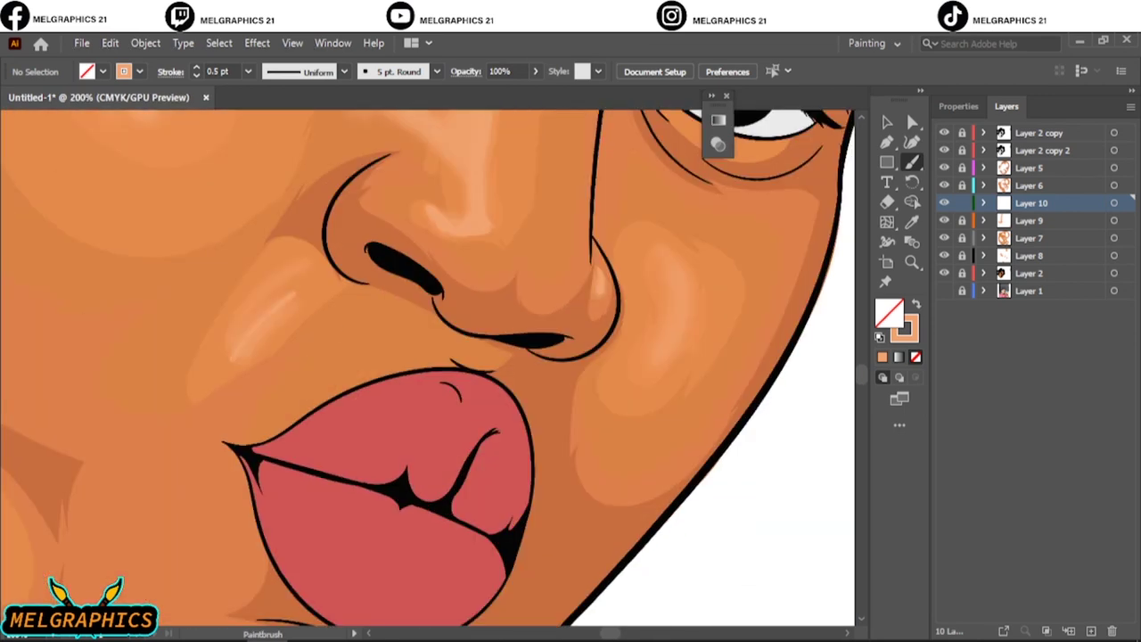
key("ctrl+0")
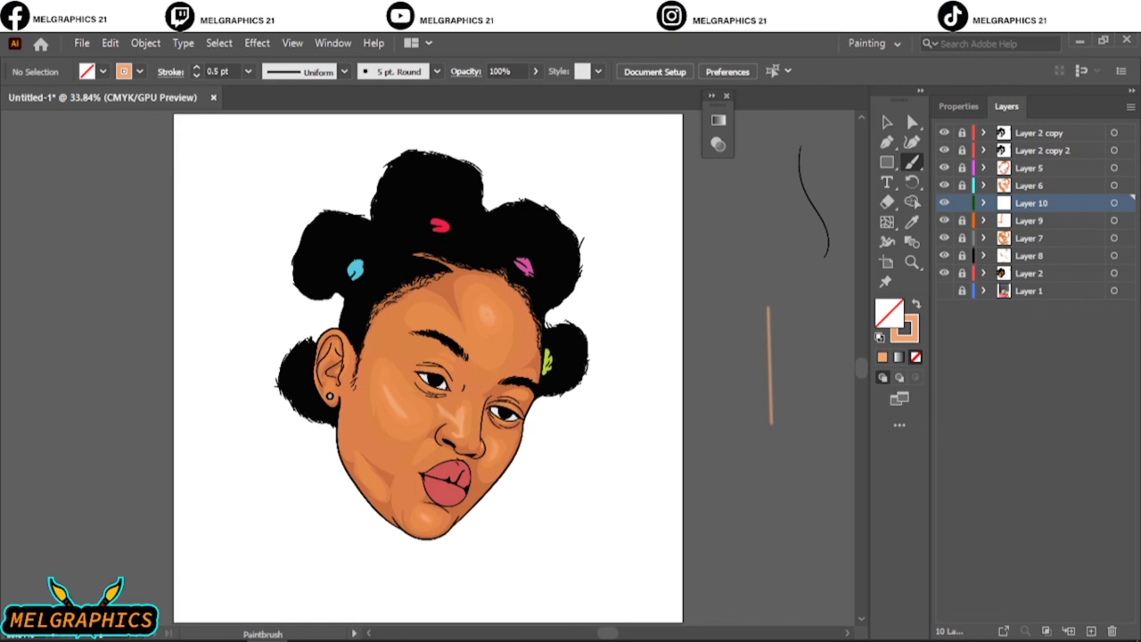
- Show the reference photo and hide the base face layer to compare the highlights
left_click(944, 220)
left_click(944, 291)
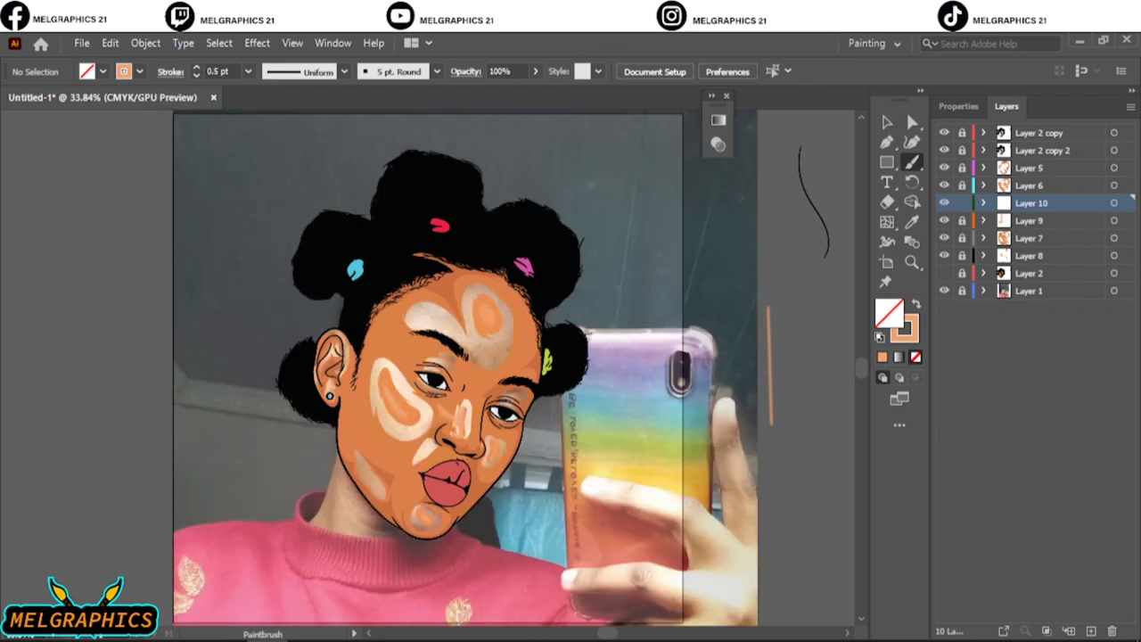
key("ctrl+1")
scroll(428, 366, "up", 5)
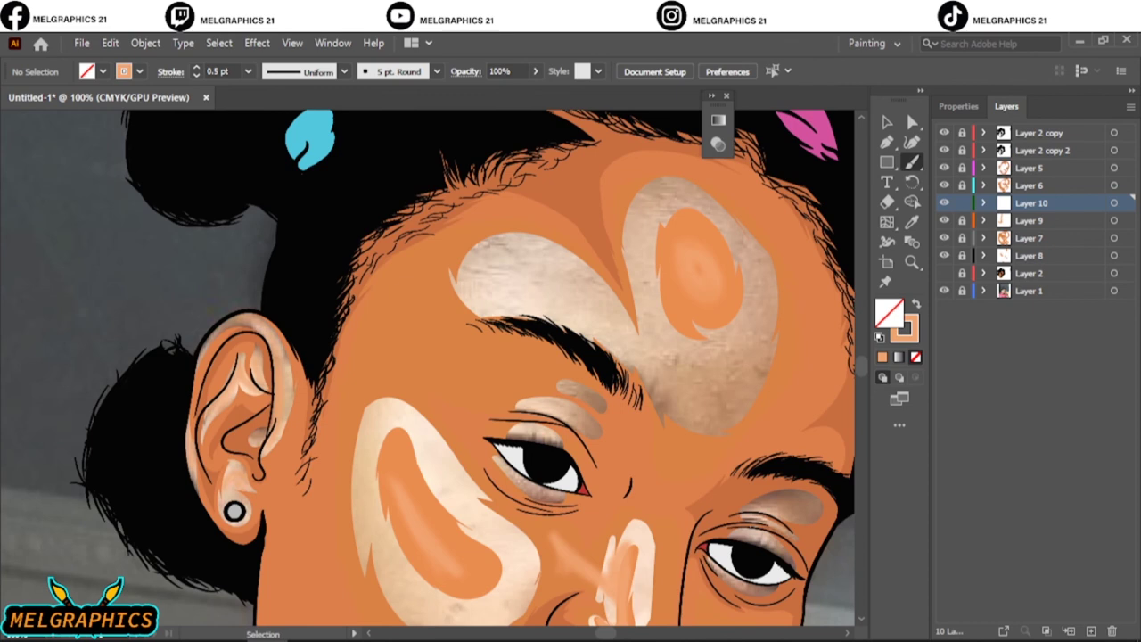
key("ctrl+0")
- Restore Layer 2's visibility, hide the photo, and add a new layer above Layer 2 copy 2
left_click(944, 291)
left_click(944, 273)
left_click(1042, 150)
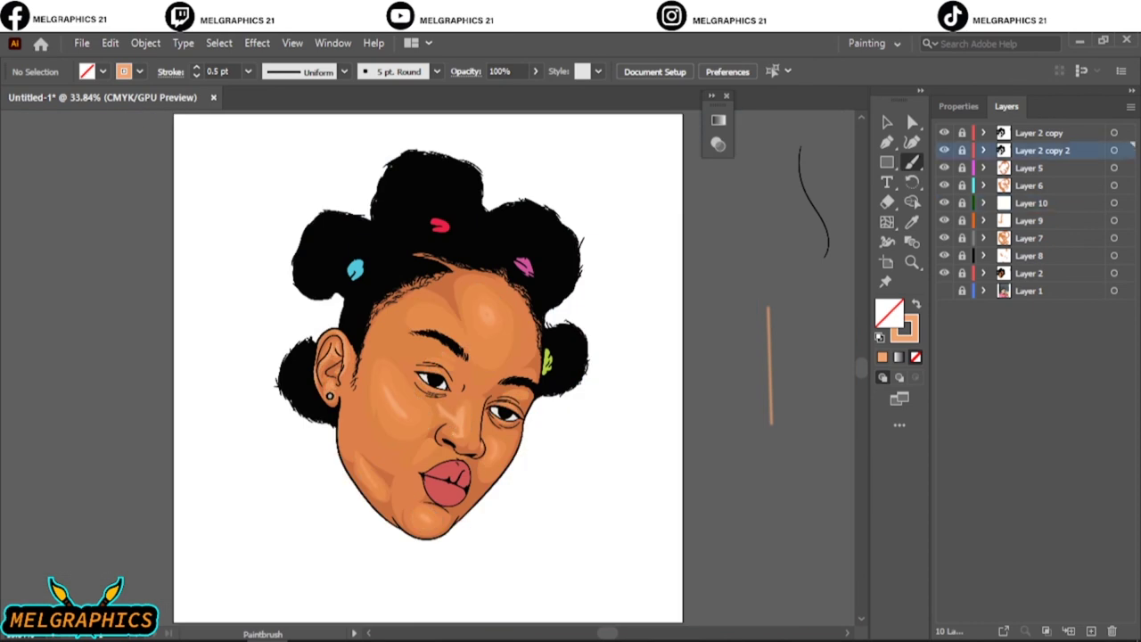
key("ctrl+l")
- Sample the lip colour and set a darker red fill
key("i")
scroll(450, 499, "up", 4)
scroll(449, 499, "up", 2)
double_click(889, 312)
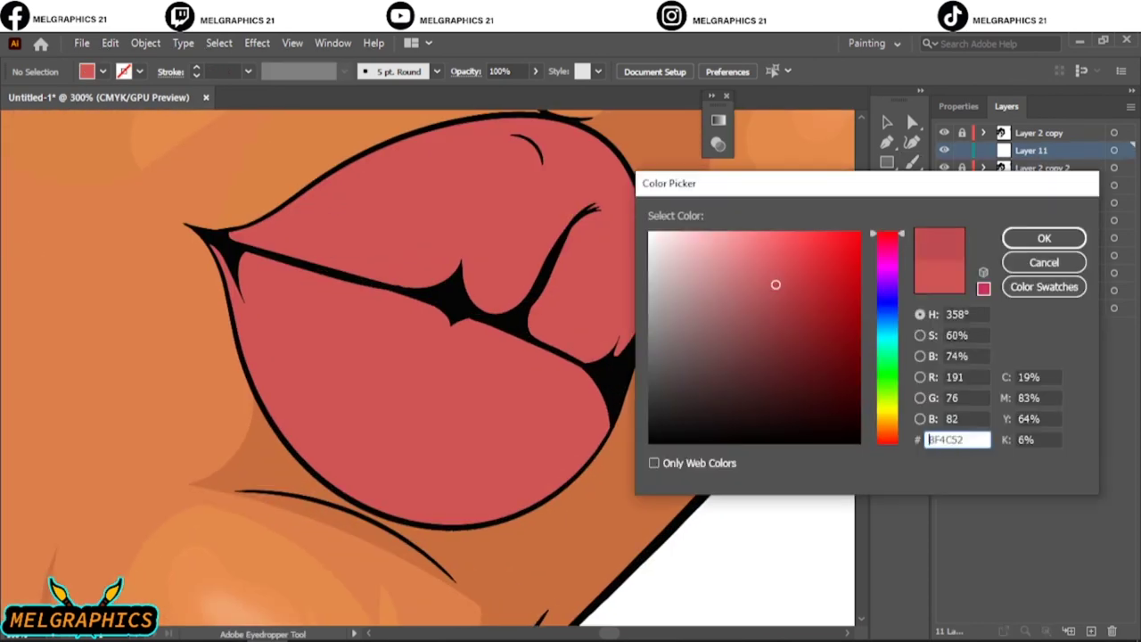
left_click(785, 294)
left_click(1059, 237)
- Pencil one highlight shape on the lower lip and two on the upper lip
key("n")
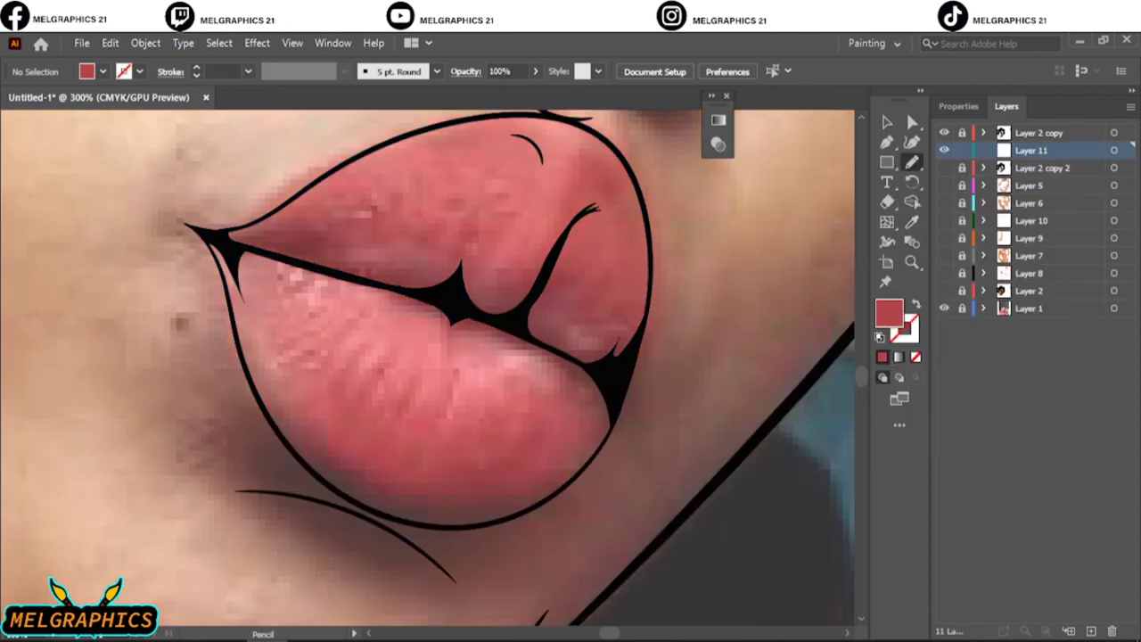
left_click_drag(466, 482, 521, 339)
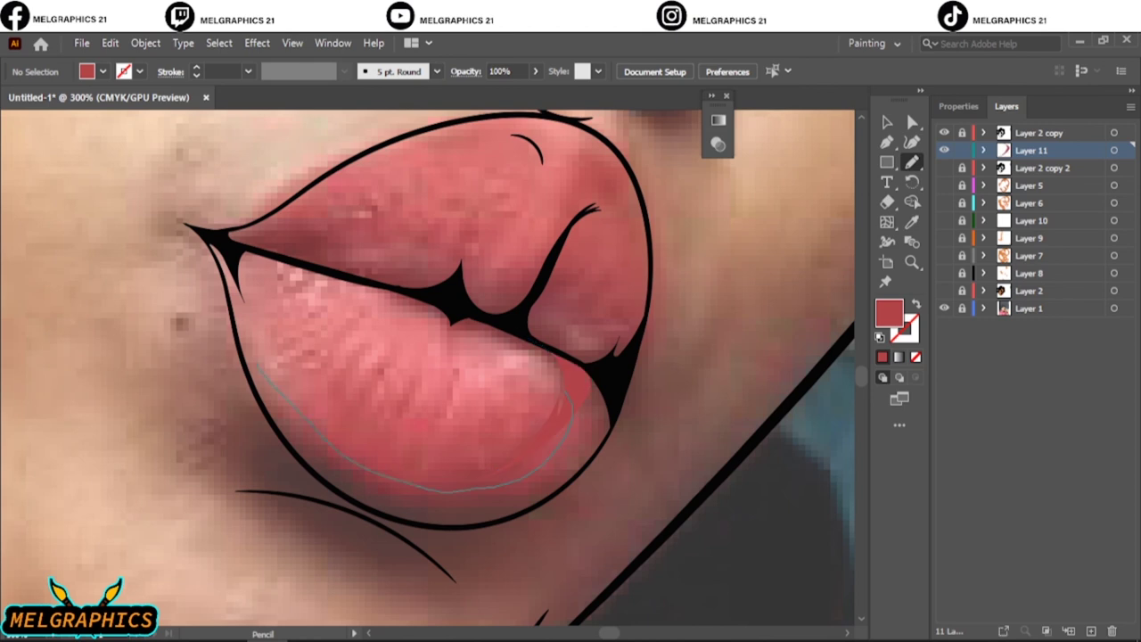
key("ctrl+equal")
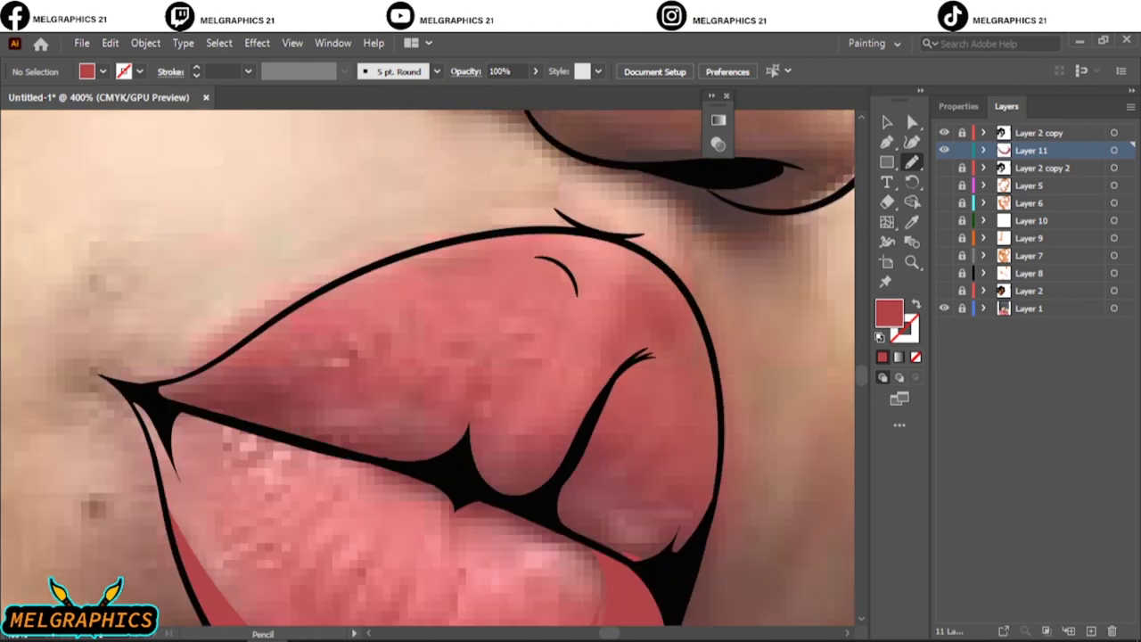
left_click_drag(353, 457, 160, 385)
left_click_drag(526, 419, 481, 267)
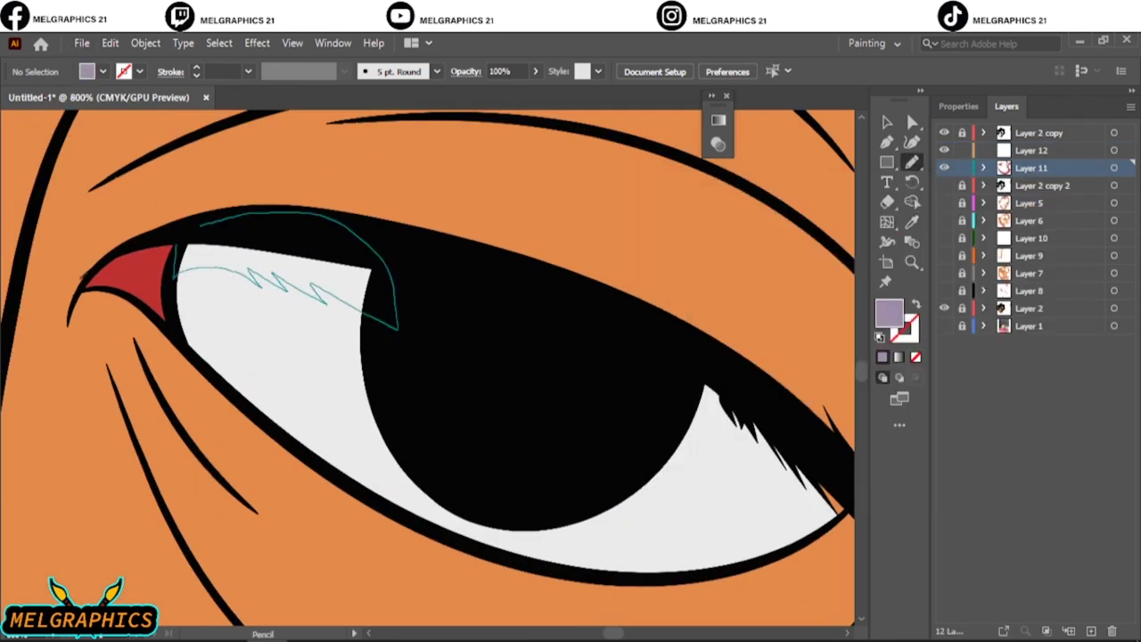
- Draw lavender shadows under the upper lashes and across the eye whites
left_click_drag(687, 496, 740, 482)
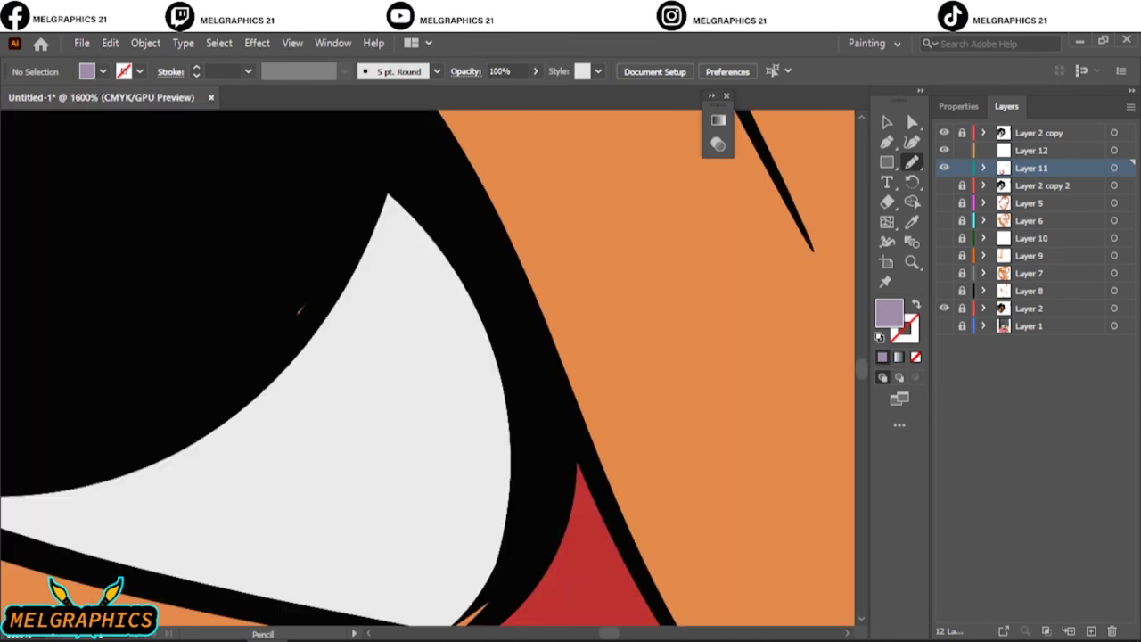
left_click_drag(335, 223, 374, 228)
left_click_drag(392, 295, 488, 385)
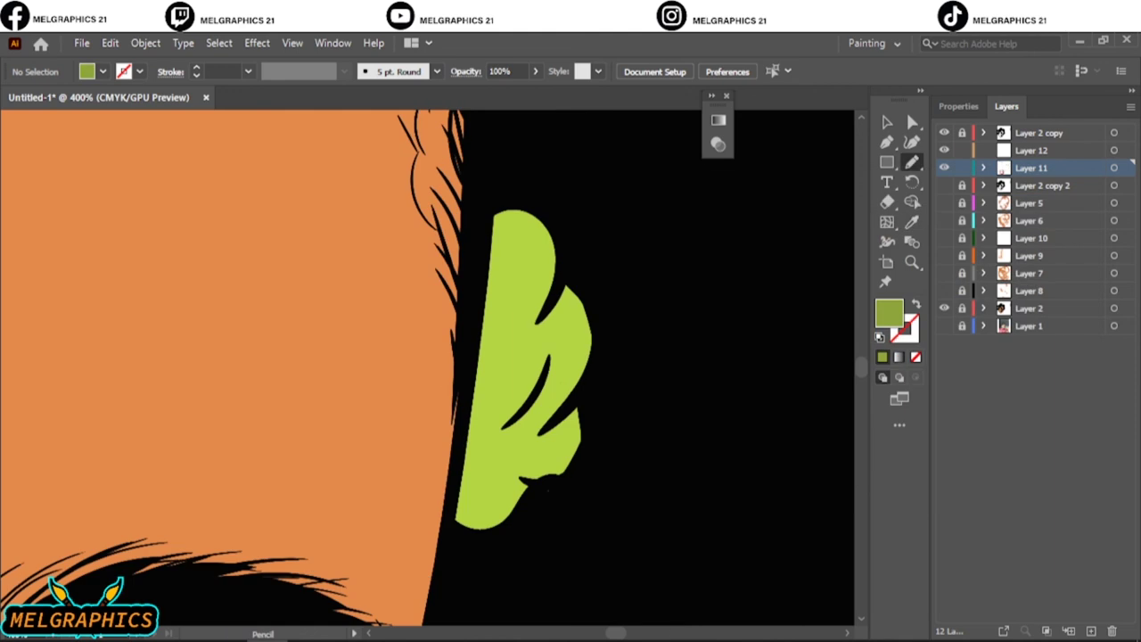
- Shade the green hair clip darker green and the pink clip darker pink
mouse_move(515, 337)
left_mouse_down()
mouse_move(551, 268)
mouse_move(584, 397)
left_mouse_up()
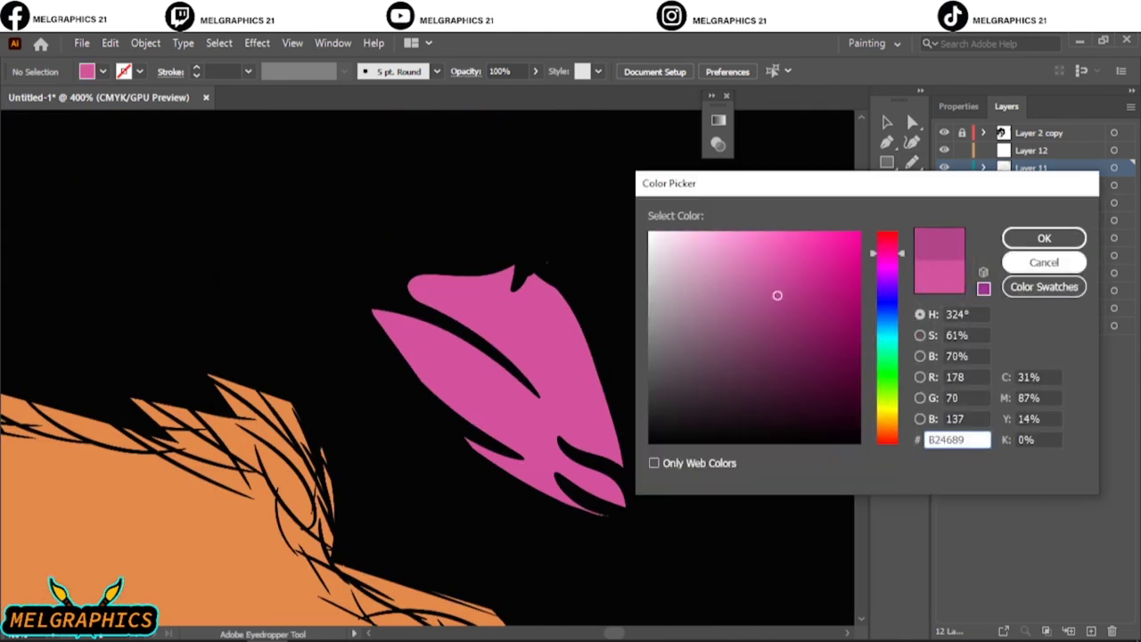
key("Return")
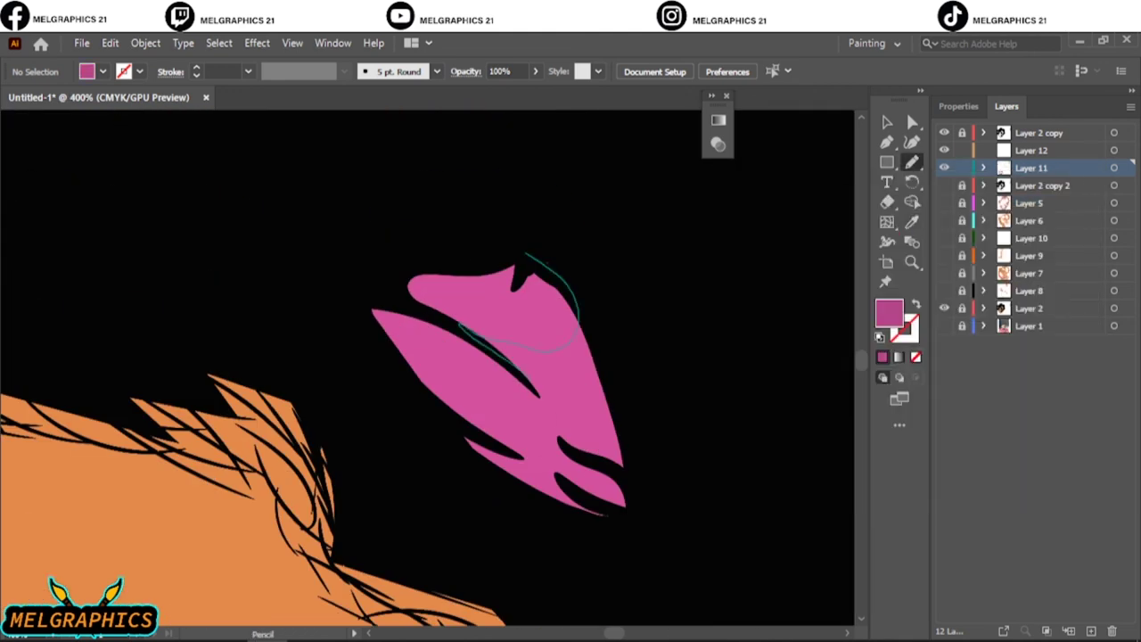
mouse_move(460, 325)
left_mouse_down()
mouse_move(624, 499)
mouse_move(478, 444)
left_mouse_up()
left_click_drag(512, 272, 374, 314)
key("ctrl+1")
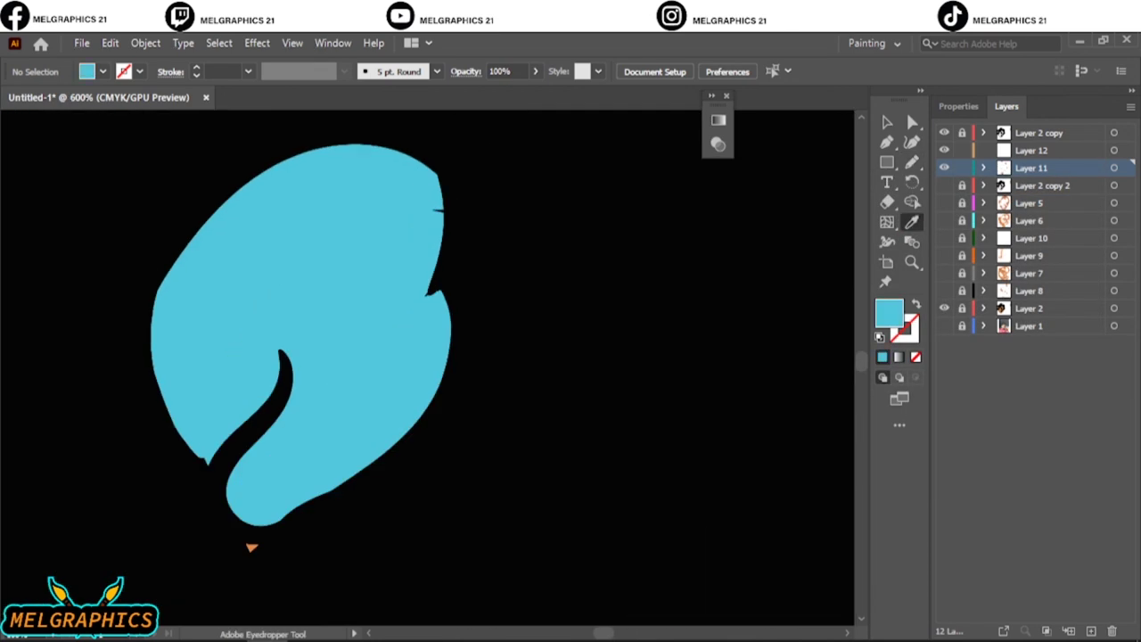
- Confirm a darker blue, then draw a grey #8c8c8c crescent on the earring
key("Return")
key("n")
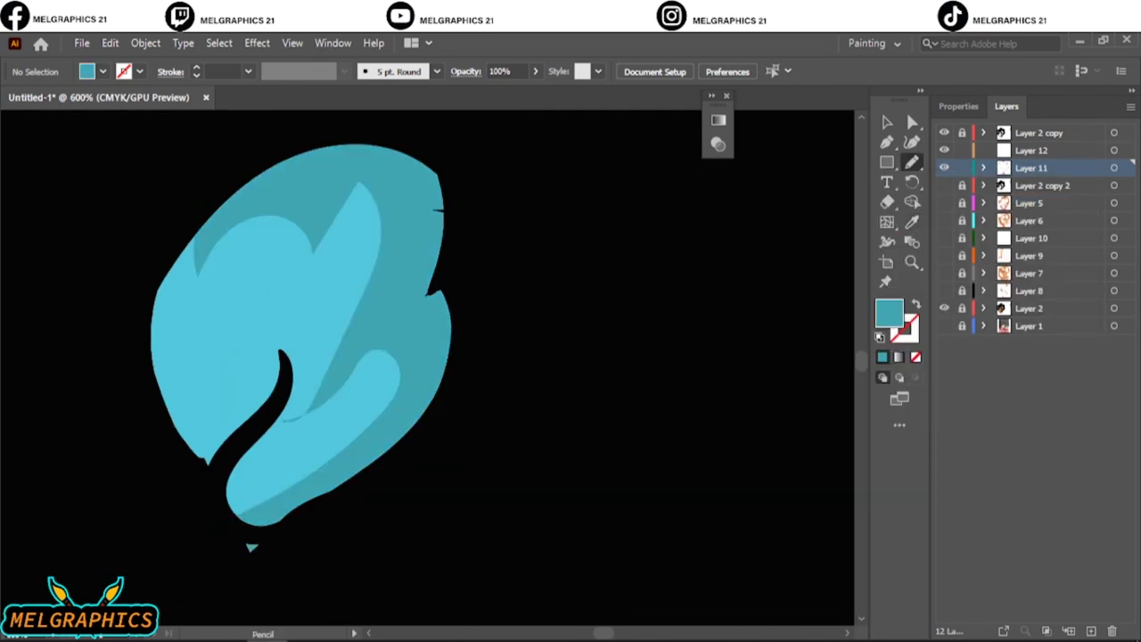
type("8c8c8c")
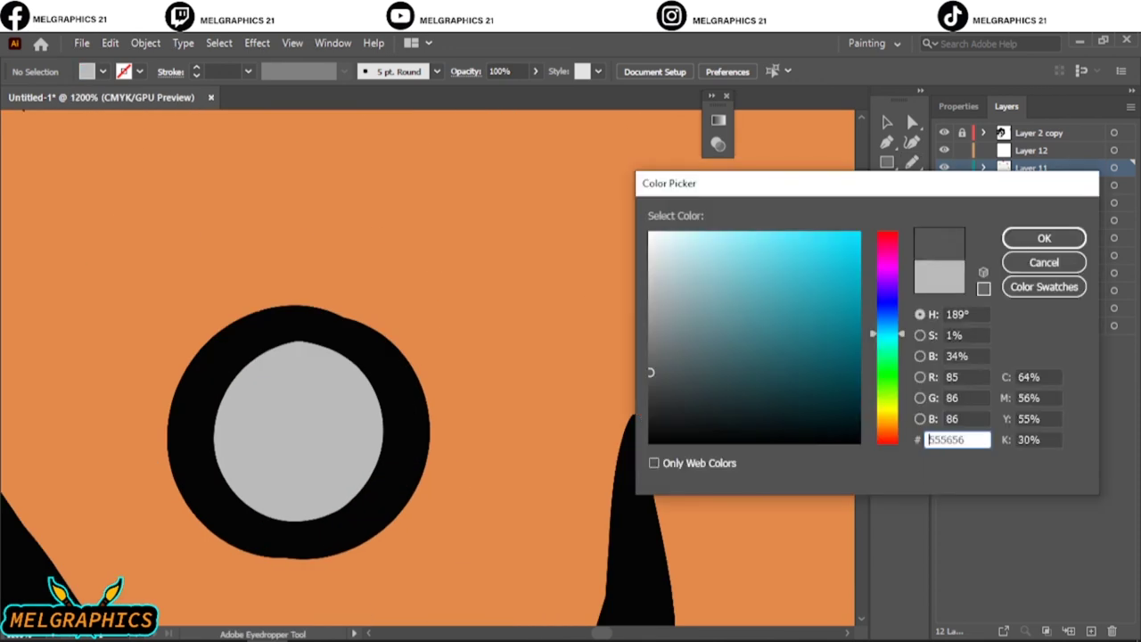
key("Return")
key("n")
left_click_drag(224, 377, 290, 500)
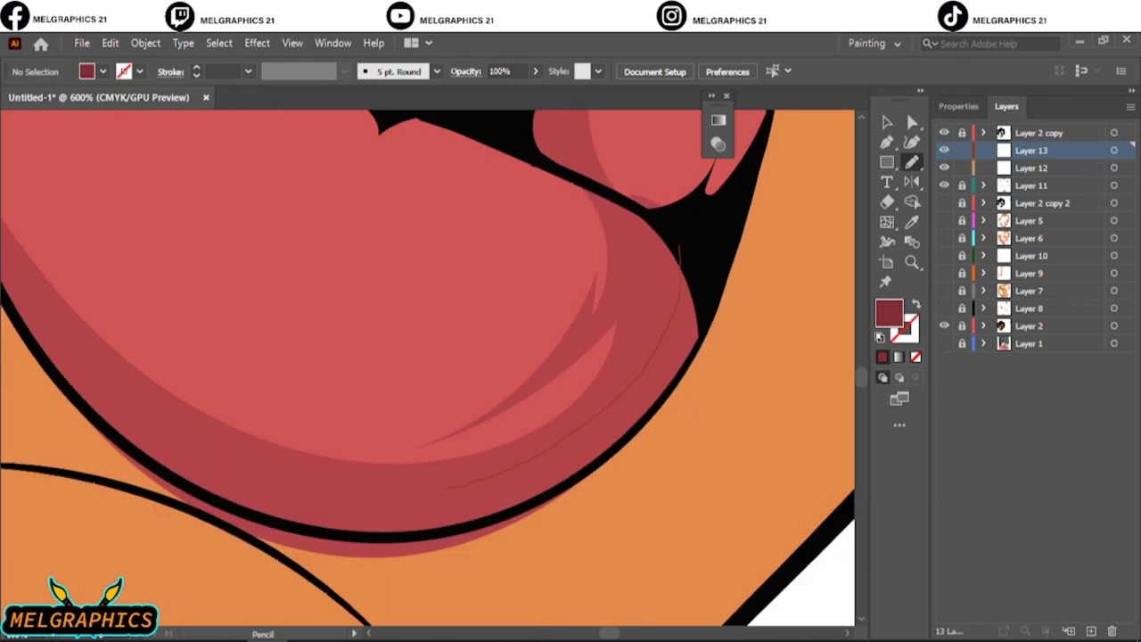
- Pencil dark-red shadows on the lower and upper lips, unlock Layer 10, and add Layer 14
left_click_drag(491, 520, 679, 263)
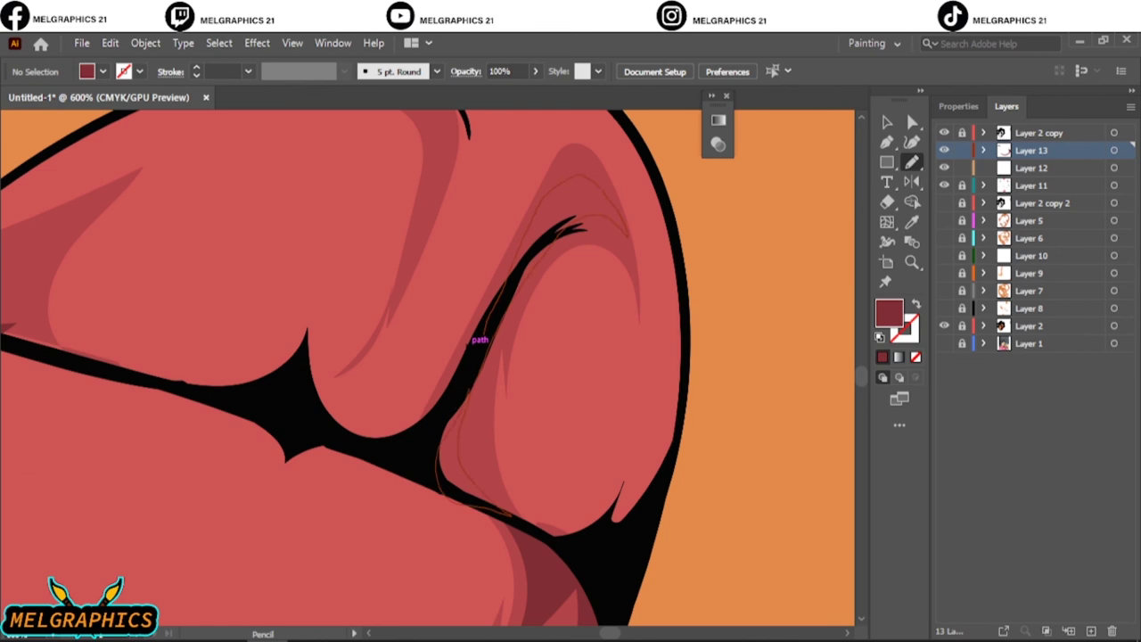
left_click_drag(472, 335, 629, 234)
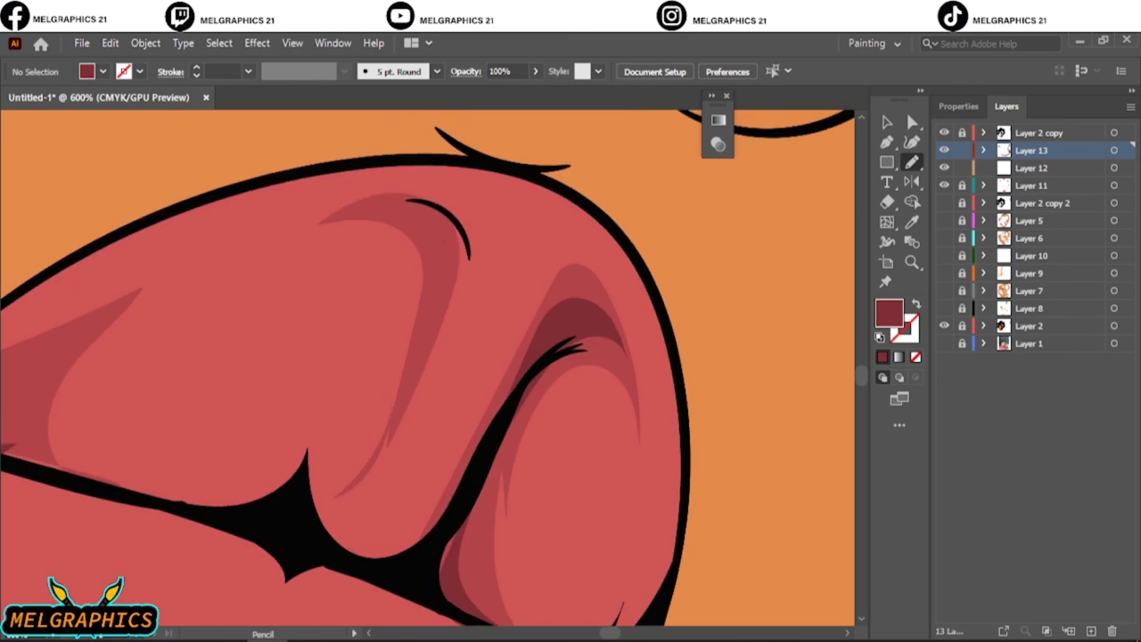
key("ctrl+0")
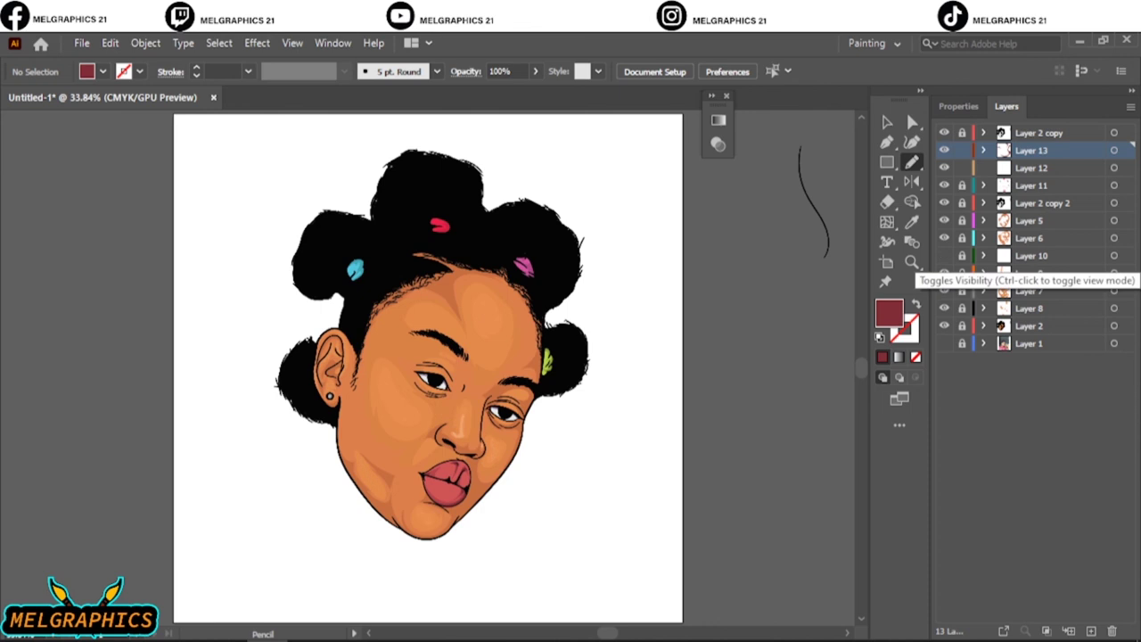
left_click(962, 256)
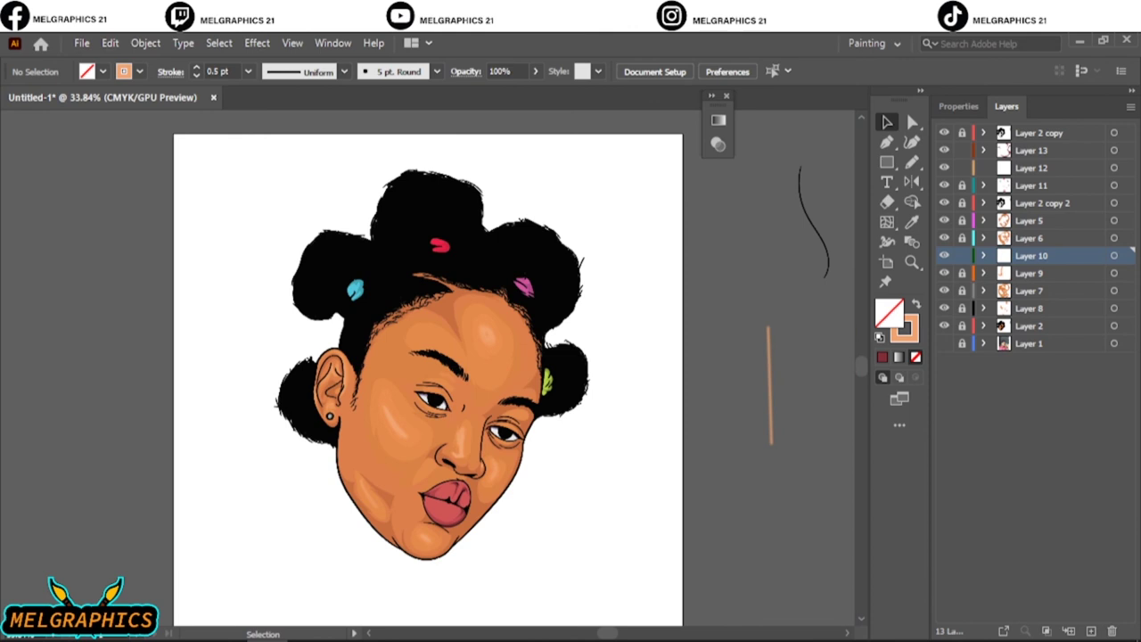
key("ctrl+l")
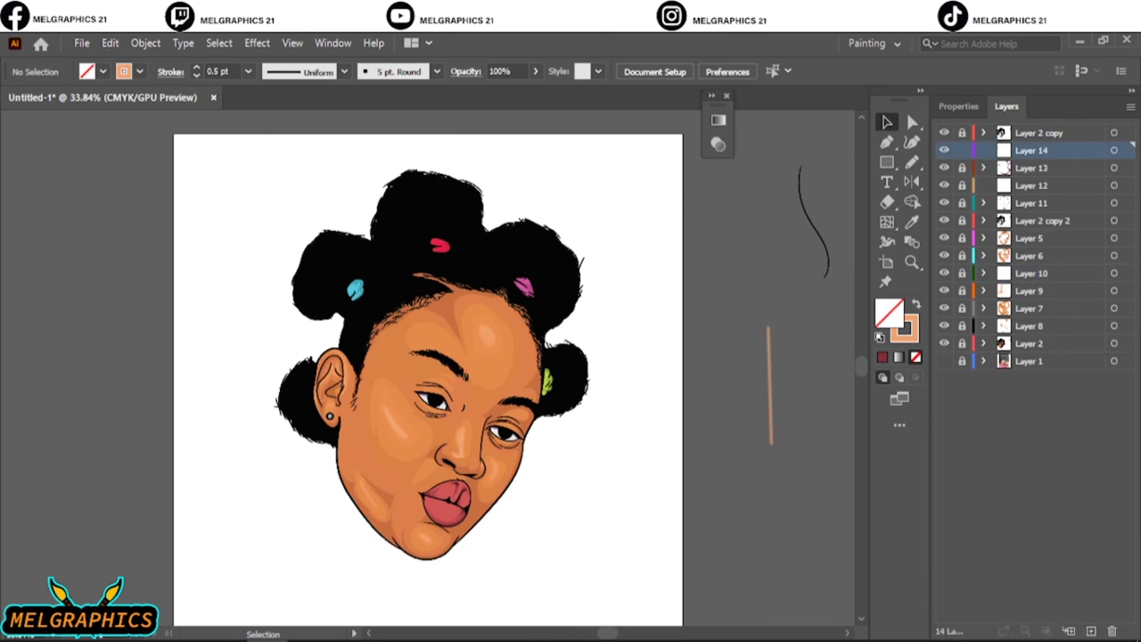
- Sample the lip red and pencil five highlight strokes across the lips over the photo
key("i")
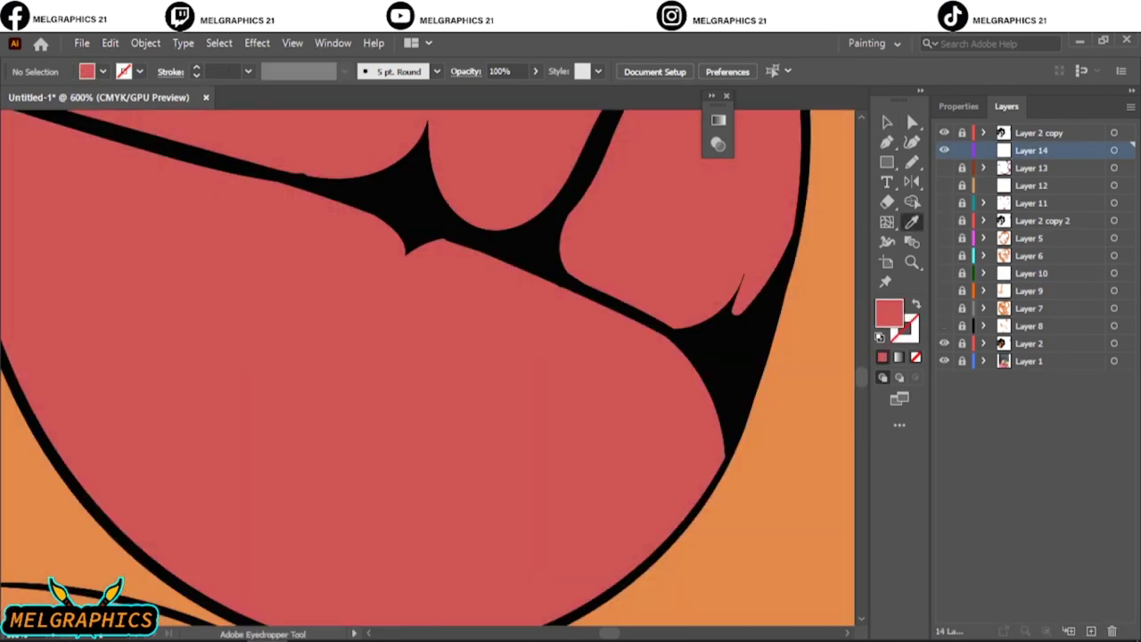
double_click(888, 312)
key("Return")
key("n")
left_click(944, 360)
left_click_drag(519, 358, 610, 383)
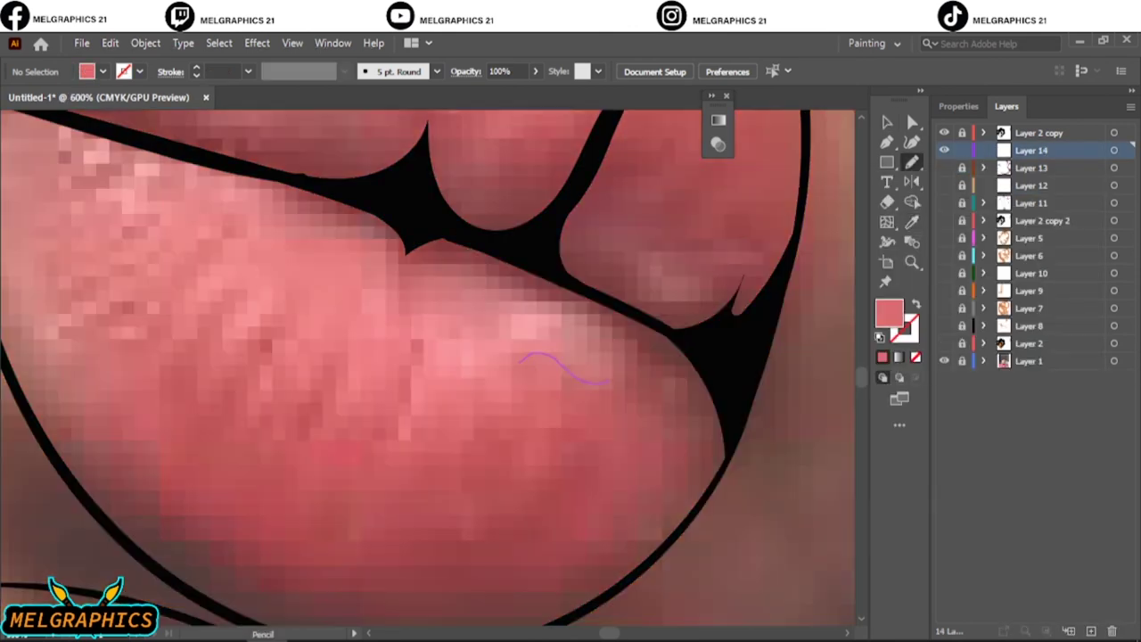
left_click_drag(519, 358, 502, 381)
left_click_drag(375, 299, 267, 454)
left_click_drag(280, 258, 250, 339)
left_click_drag(169, 142, 93, 277)
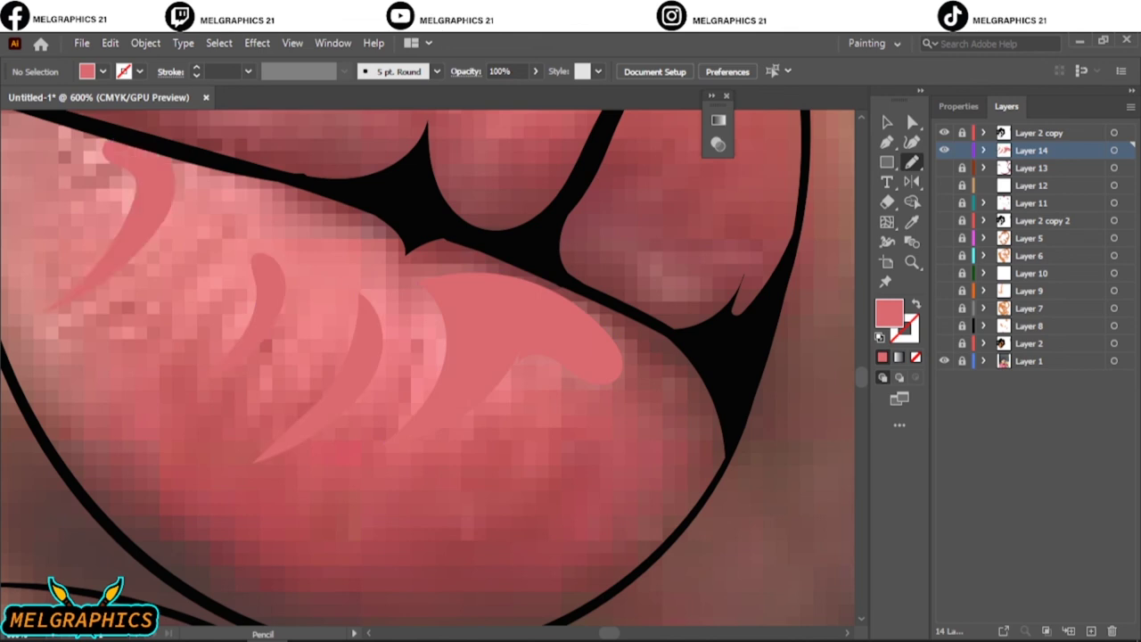
- Hide the photo and recolour all Layer 14 lip highlights to a lighter pink
key("ctrl+0")
scroll(454, 466, "up", 10)
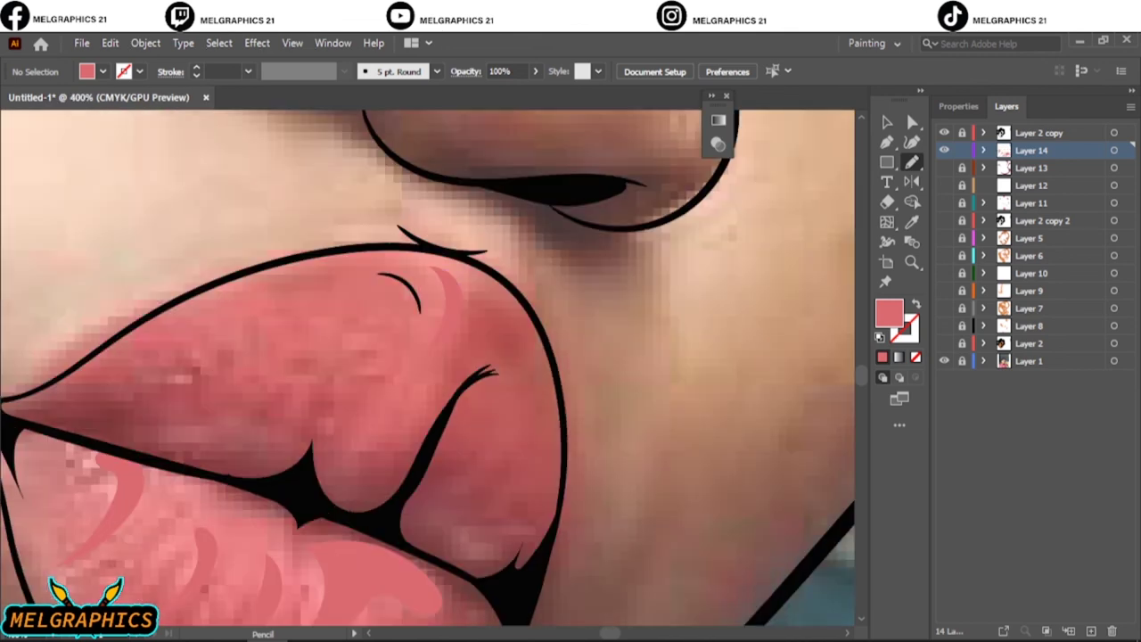
key("ctrl+0")
left_click(945, 360)
left_click(1114, 150)
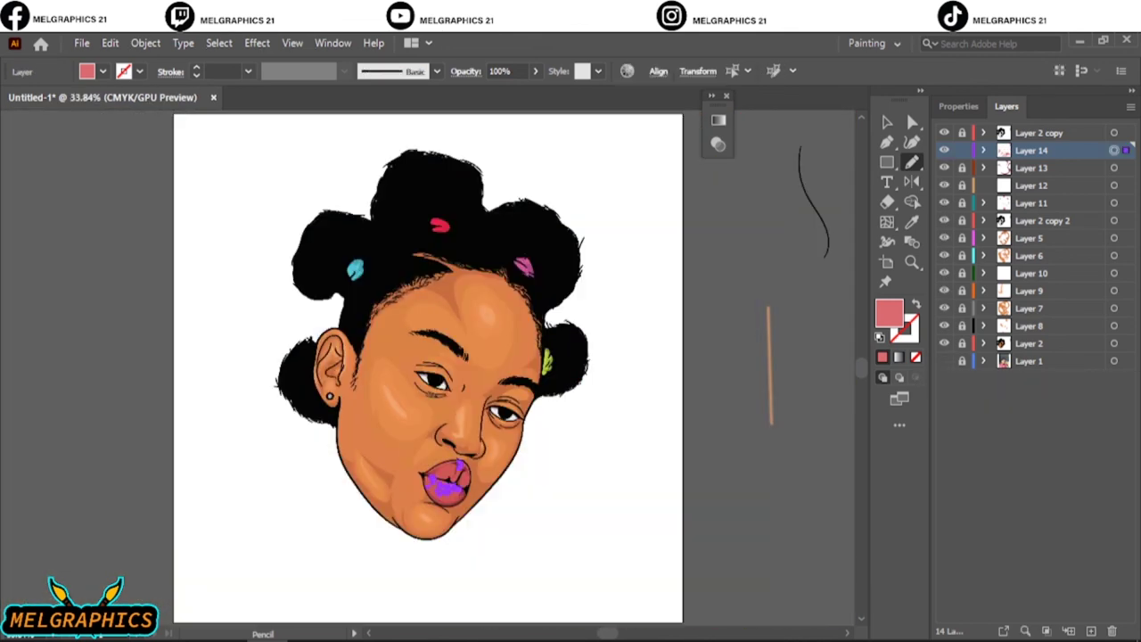
key("ctrl+plus")
key("ctrl+plus")
key("ctrl+minus")
double_click(889, 312)
left_click(768, 269)
left_click(1057, 237)
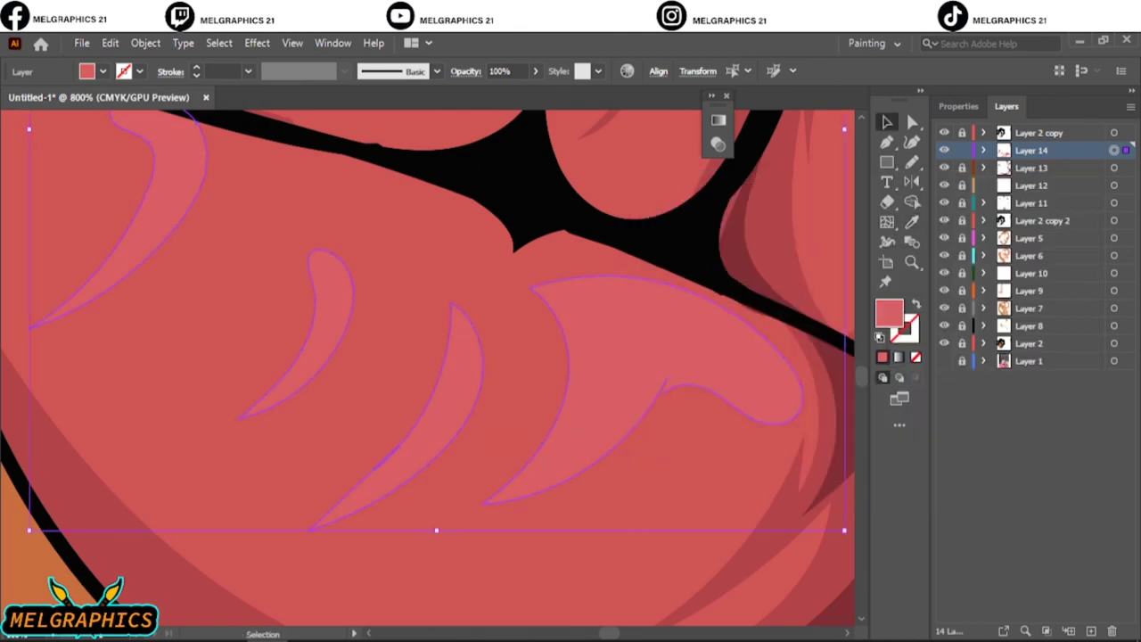
key("ctrl+shift+a")
key("ctrl+0")
- Add Layer 15 above Layer 14 and set its fill colour for pencil drawing
left_click(1090, 631)
scroll(446, 473, "up", 4)
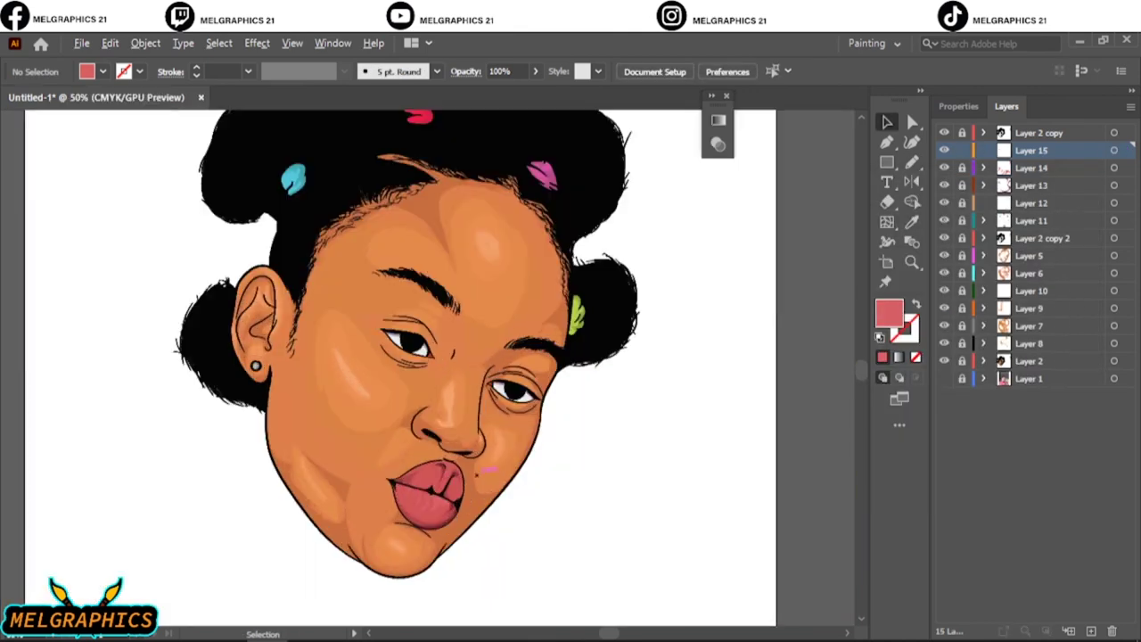
scroll(446, 472, "up", 6)
double_click(889, 312)
left_click(1054, 238)
key("n")
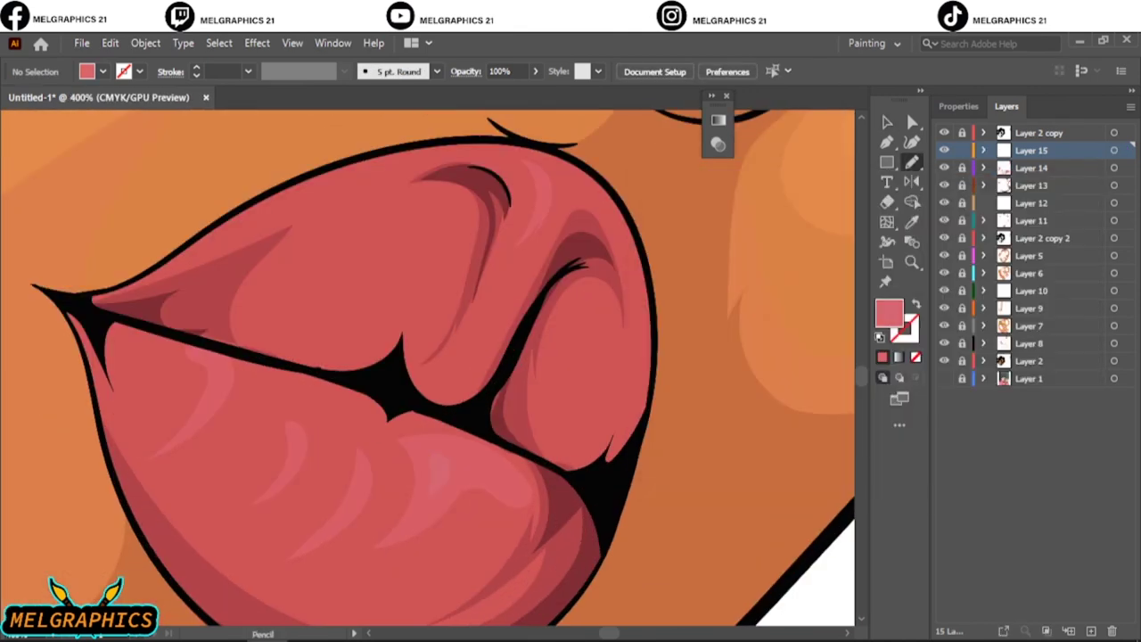
key("ctrl+0")
- Add Layer 16 and draw a dark grey #212121 highlight inside one pupil
left_click(1091, 630)
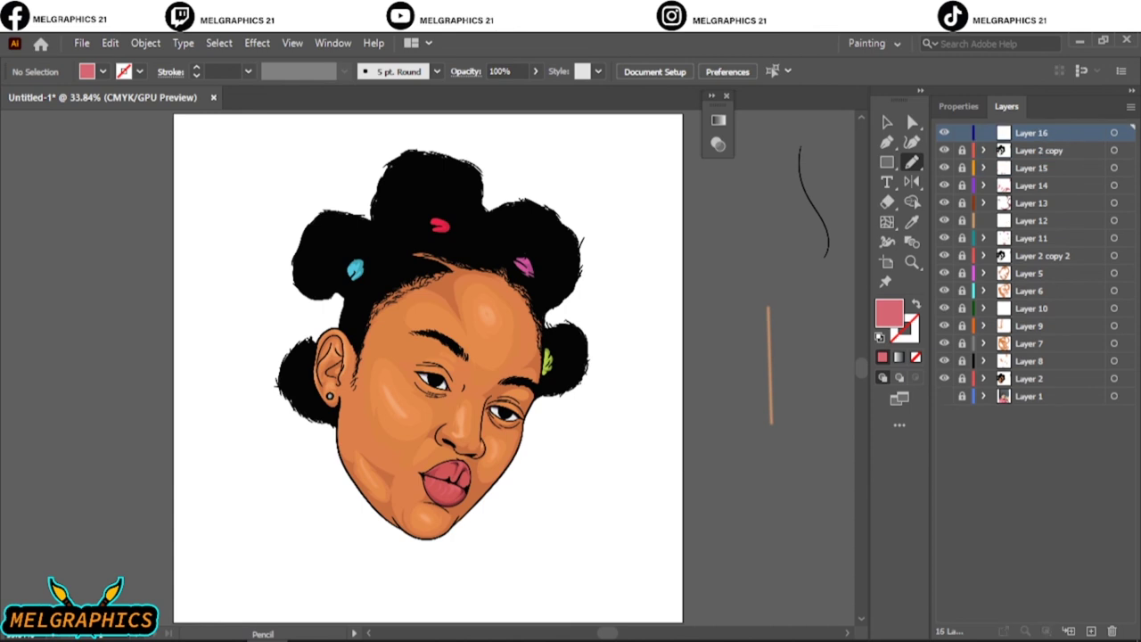
scroll(504, 412, "up", 6)
scroll(504, 412, "up", 2)
double_click(889, 312)
key("Return")
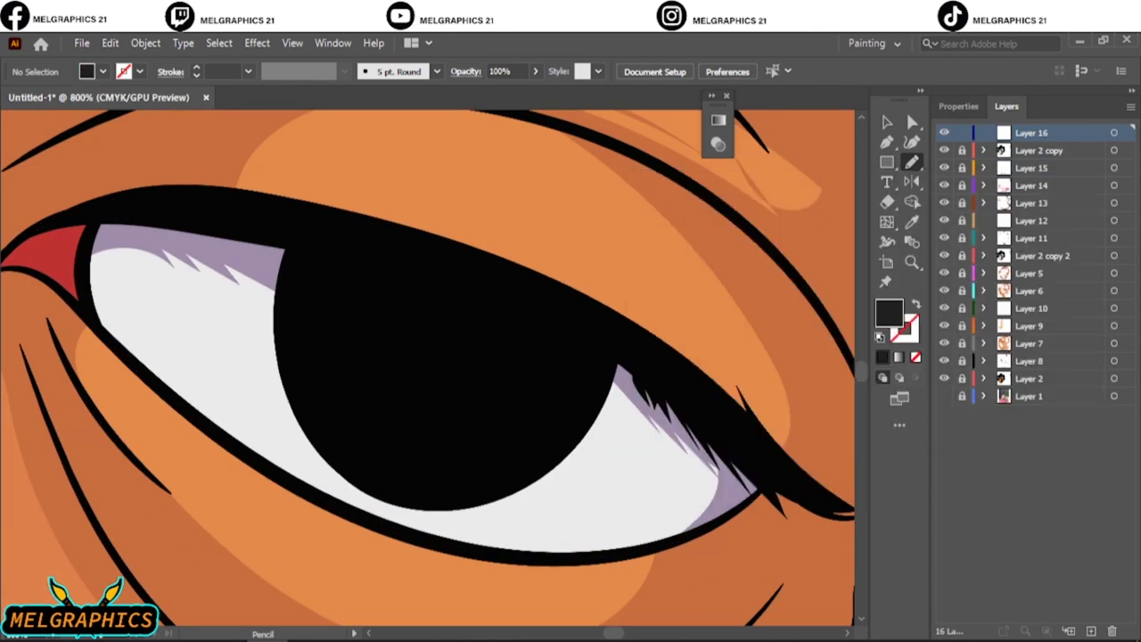
left_click_drag(533, 338, 532, 345)
- Undo a trial mark in the other pupil, then toggle layers to compare against the photo
key("ctrl+0")
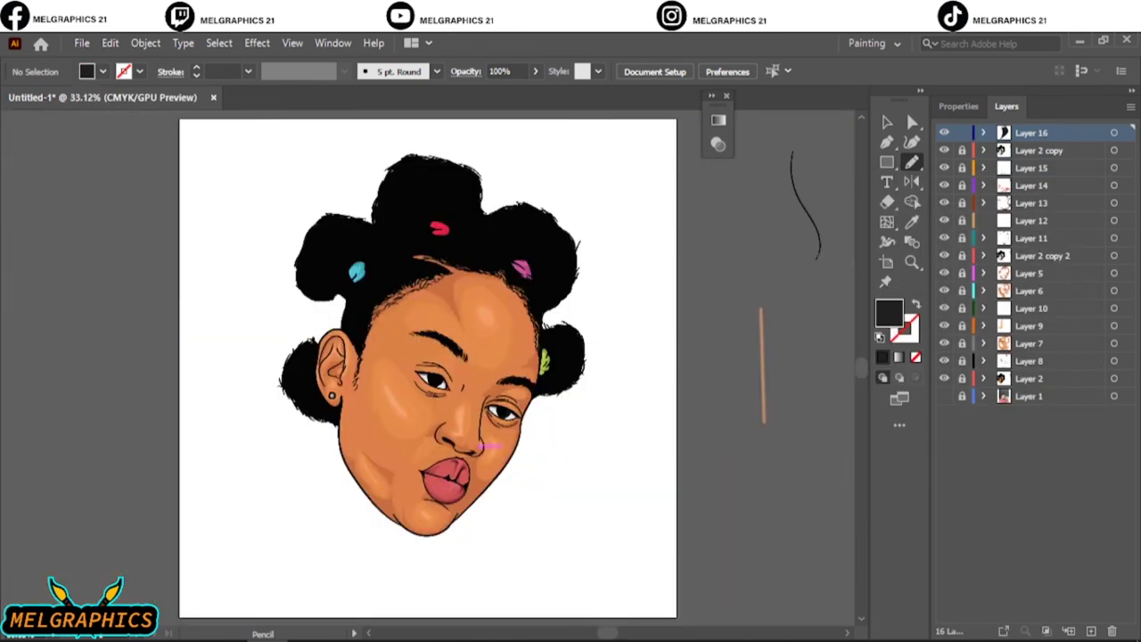
scroll(644, 496, "up", 5)
scroll(644, 496, "up", 3)
left_click_drag(629, 486, 628, 486)
key("ctrl+z")
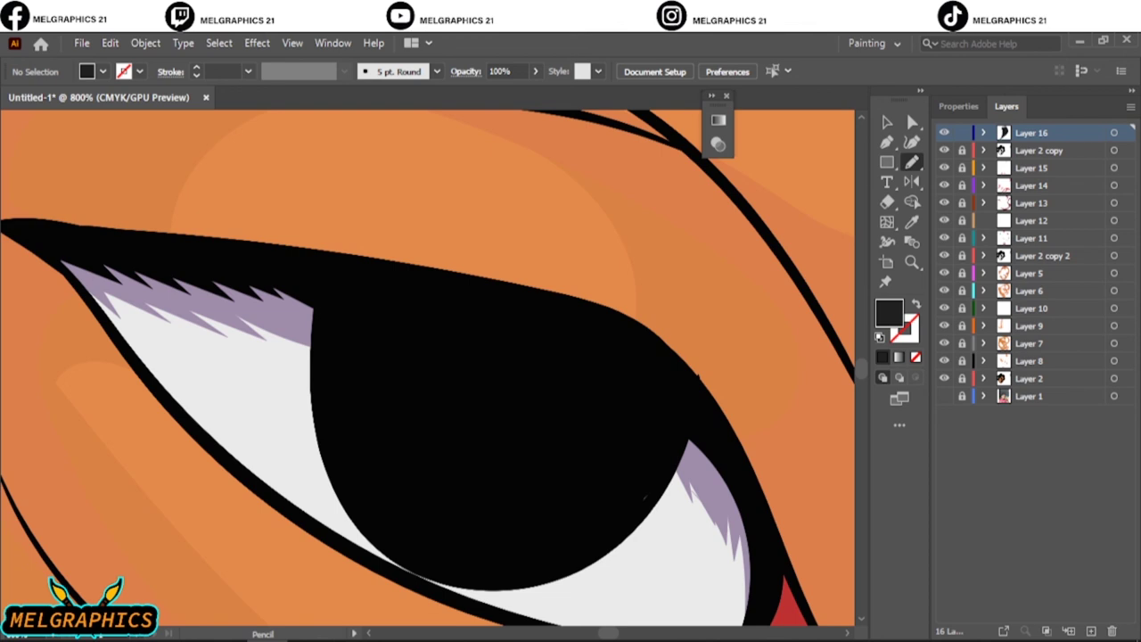
key("ctrl+0")
left_click(945, 396)
mouse_move(944, 378)
left_mouse_down()
mouse_move(945, 132)
mouse_move(944, 378)
left_mouse_up()
left_click(944, 396)
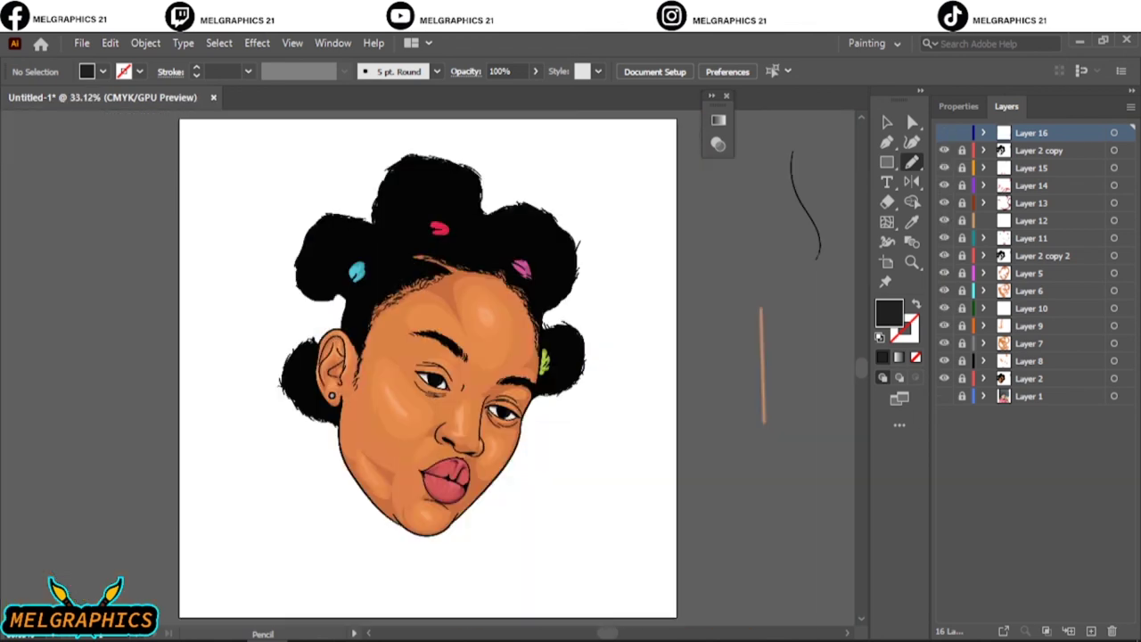
scroll(427, 374, "up", 3)
- Switch the fill to a black-to-white gradient and set its end colour
key("period")
key("g")
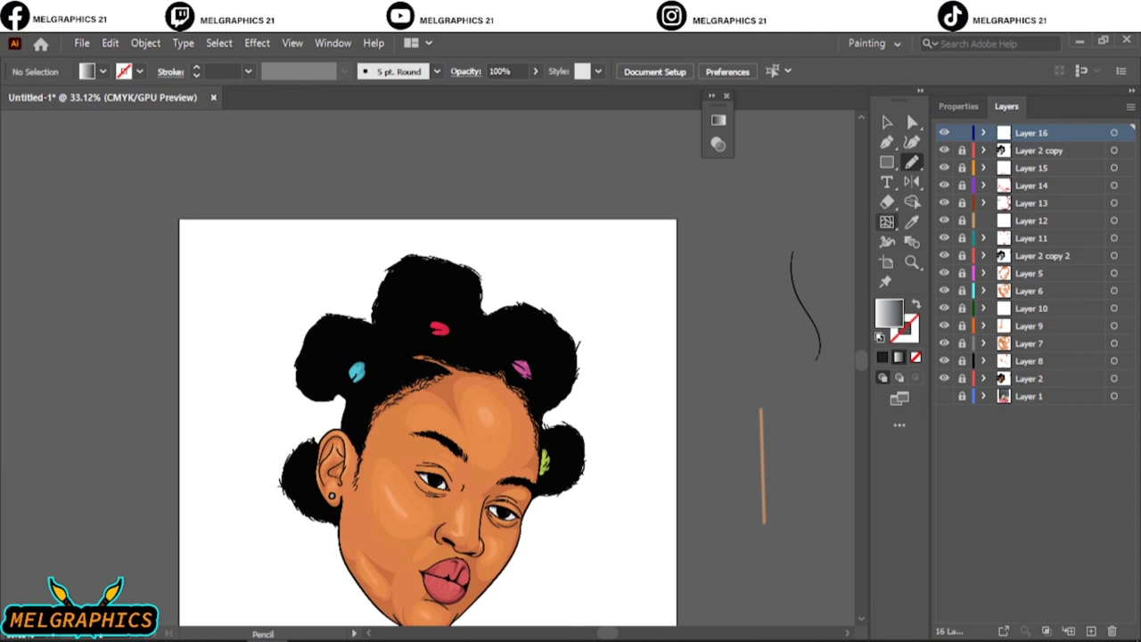
left_click(718, 119)
double_click(667, 249)
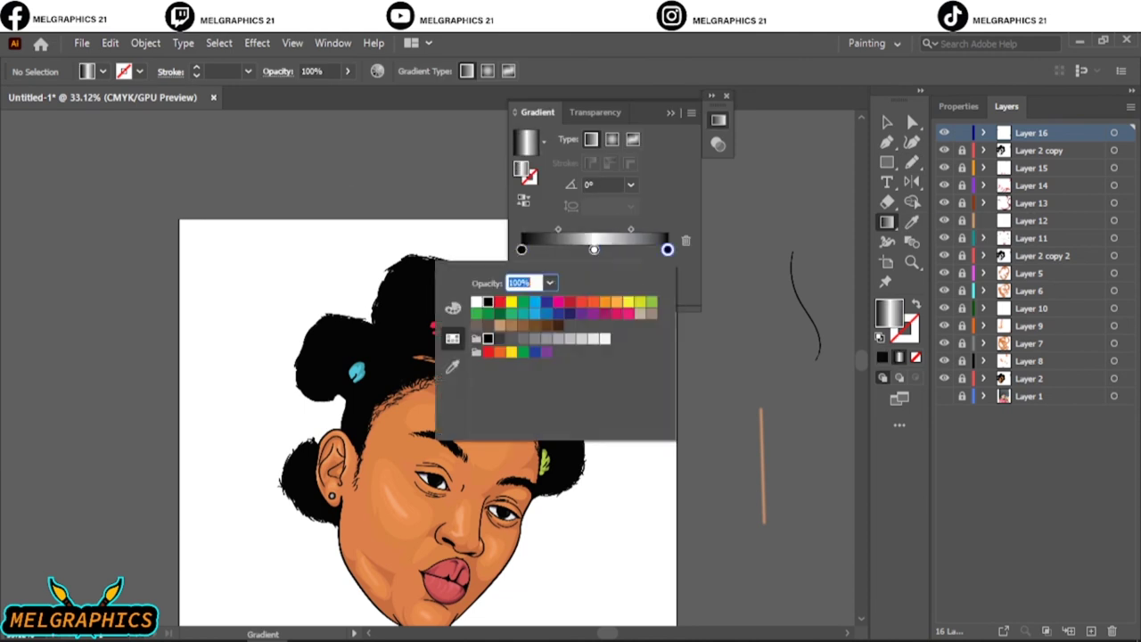
double_click(666, 249)
key("Escape")
key("v")
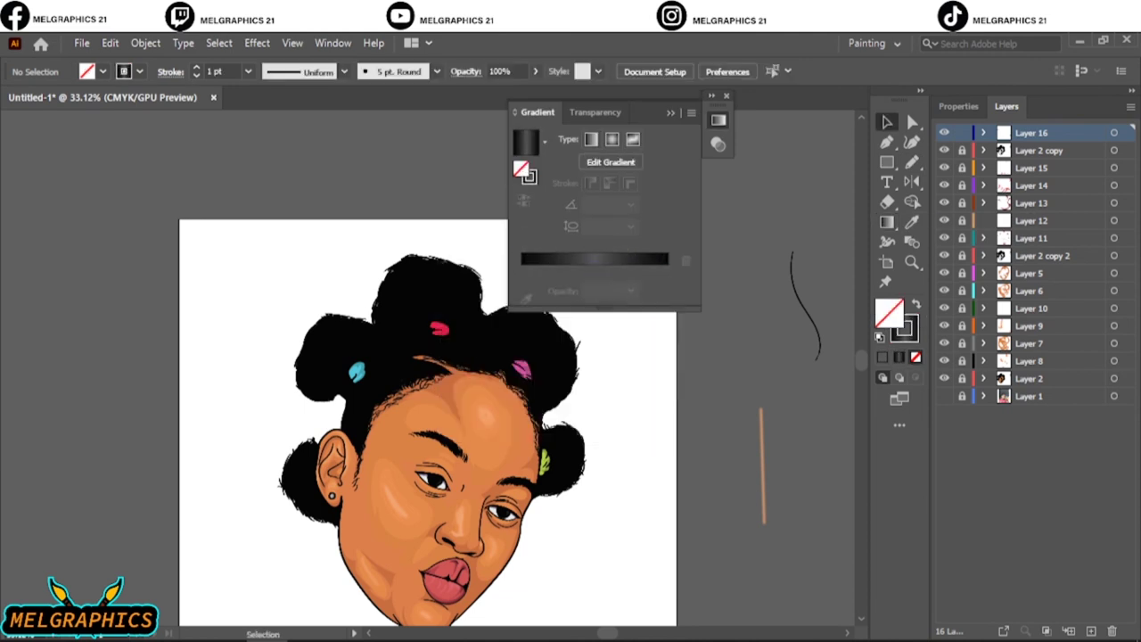
- Ready the Paintbrush with the 3 pt Oval brush
key("b")
left_click(436, 71)
left_click(313, 107)
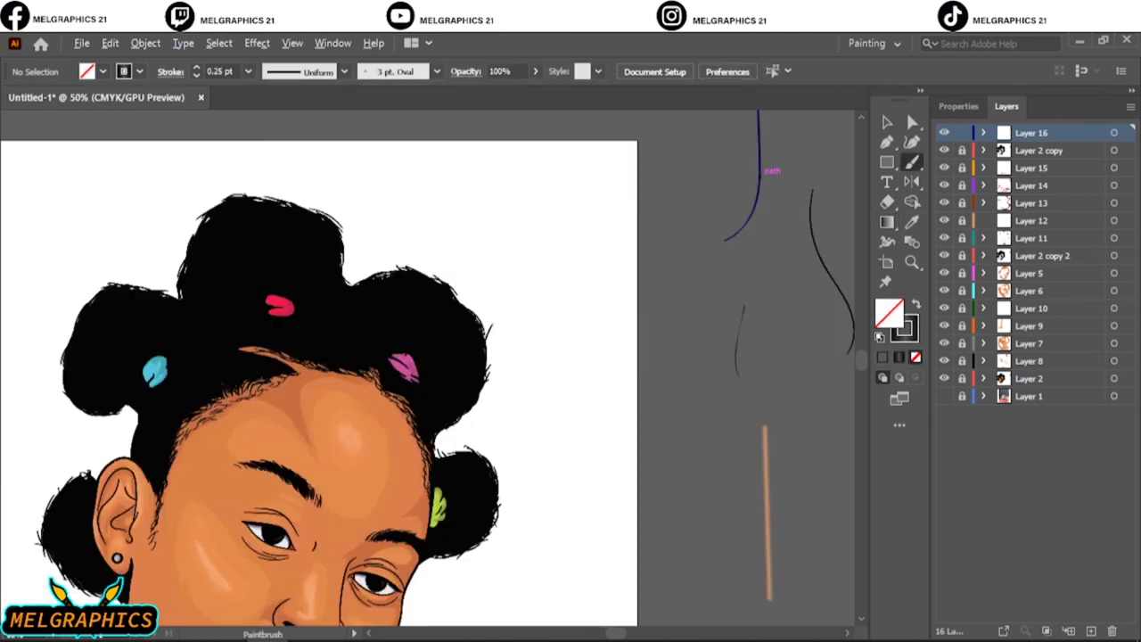
- Paint a thin grey strand across the top hair bun with the 3 pt Oval brush
scroll(579, 356, "up", 2)
key("ctrl+1")
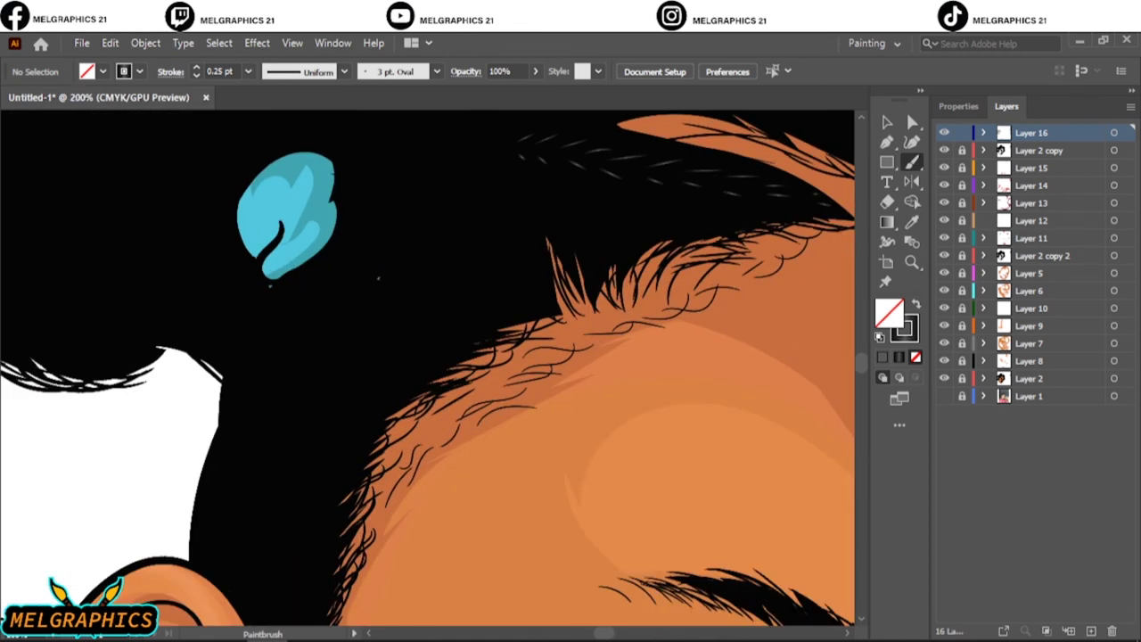
key("ctrl+0")
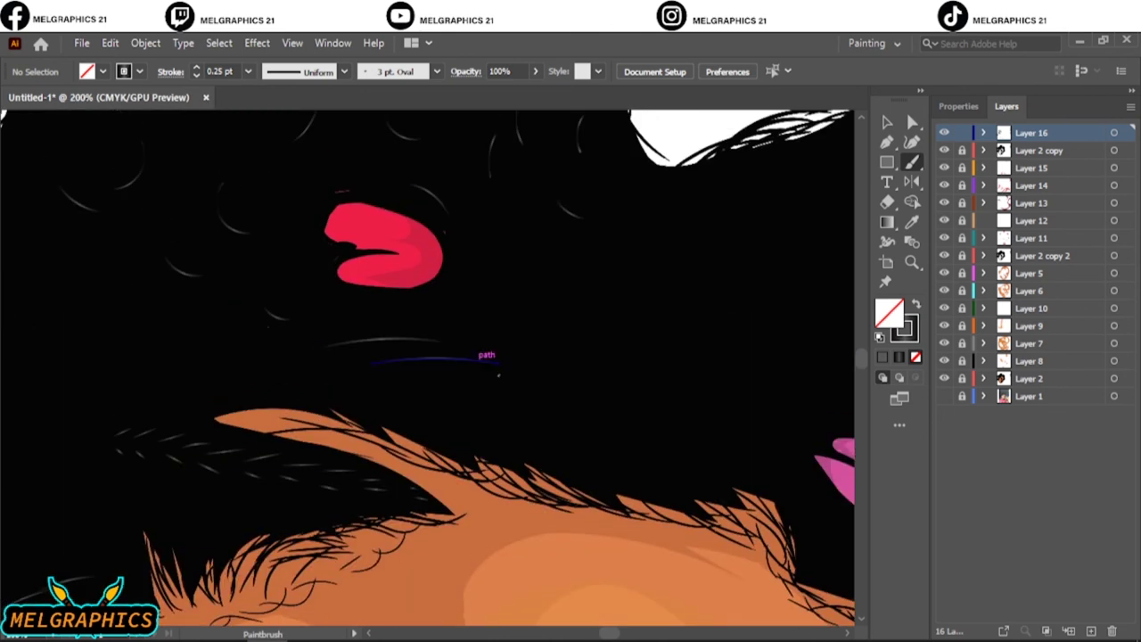
left_click_drag(489, 351, 401, 352)
key("ctrl+0")
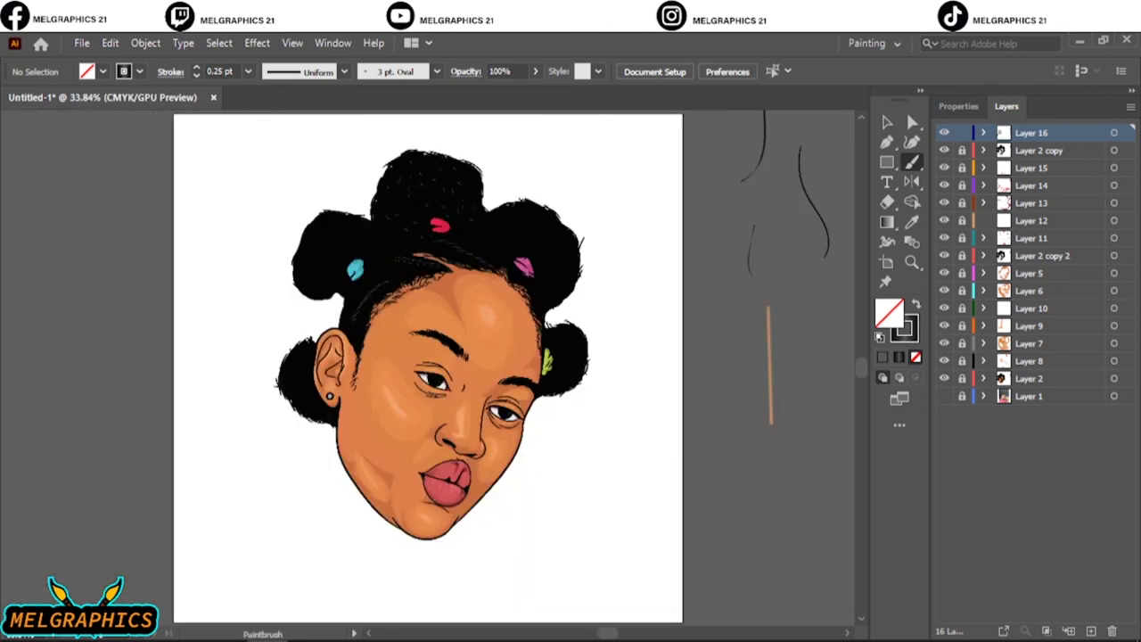
left_click(944, 132)
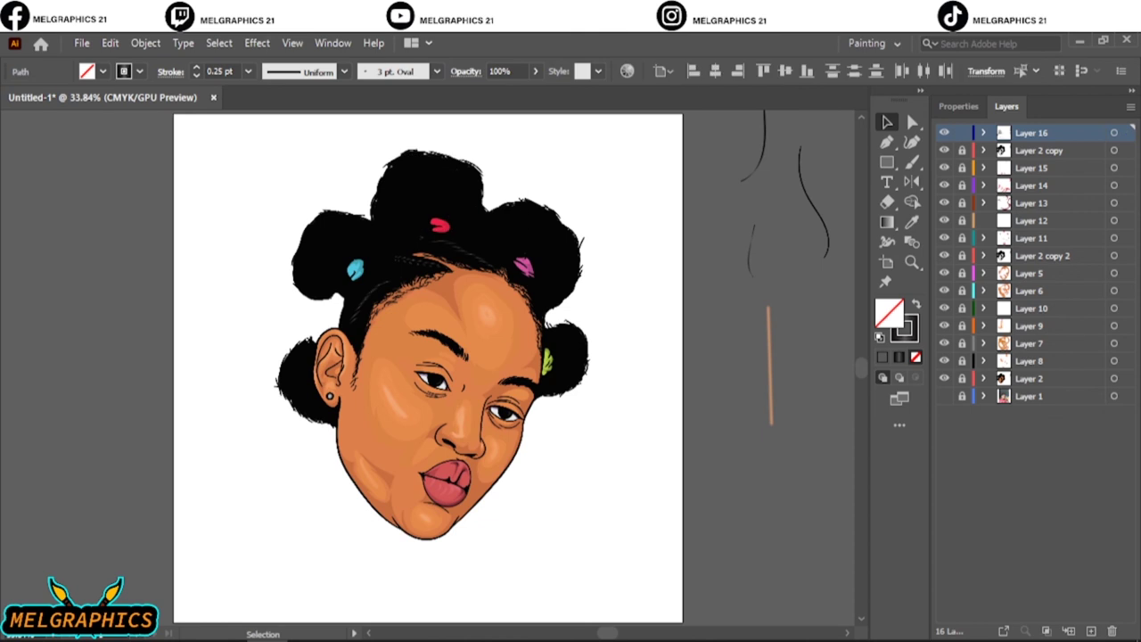
- Paint two short grey strands near and below the blue hair clip
scroll(543, 262, "up", 5)
key("b")
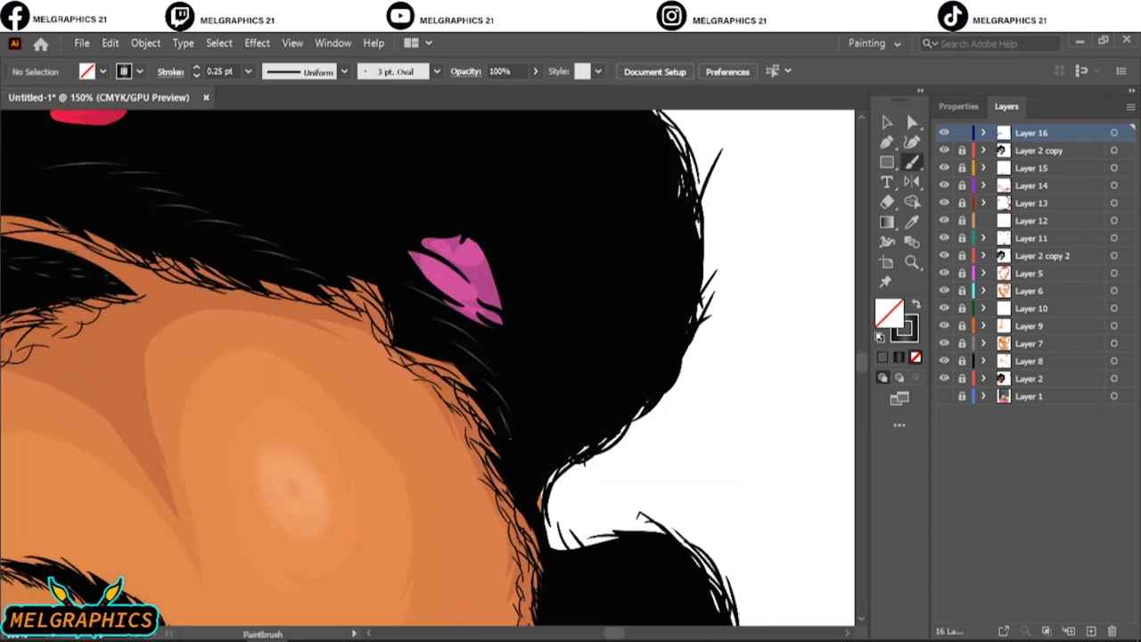
scroll(510, 451, "down", 5)
key("ctrl+0")
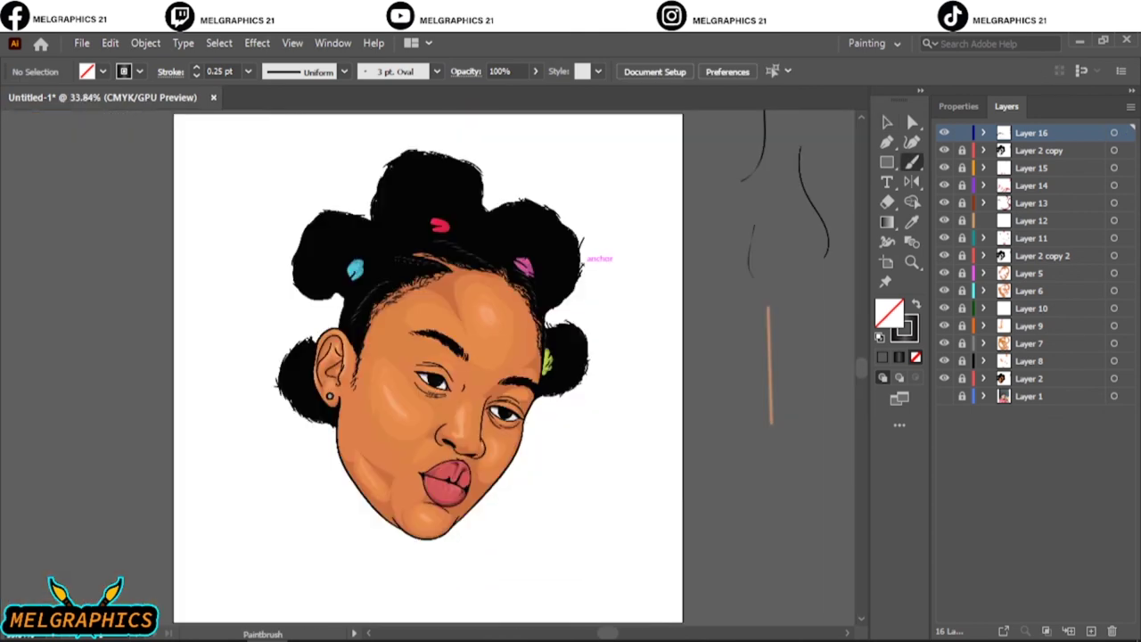
scroll(383, 214, "up", 3)
scroll(118, 317, "up", 2)
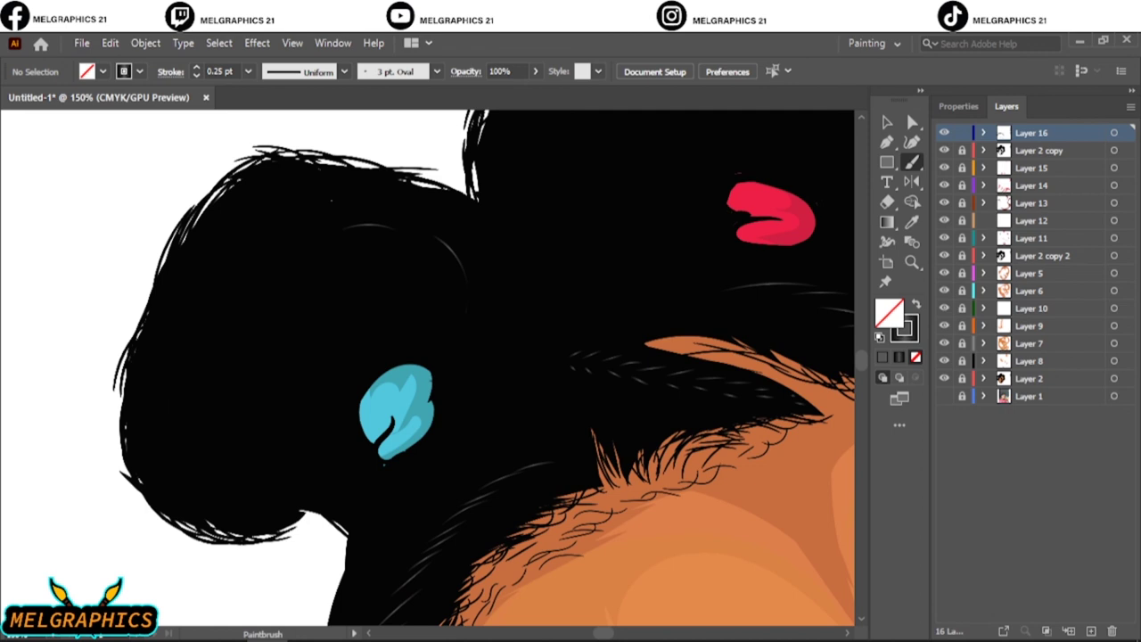
left_click_drag(349, 482, 388, 476)
left_click_drag(287, 298, 328, 293)
key("ctrl+0")
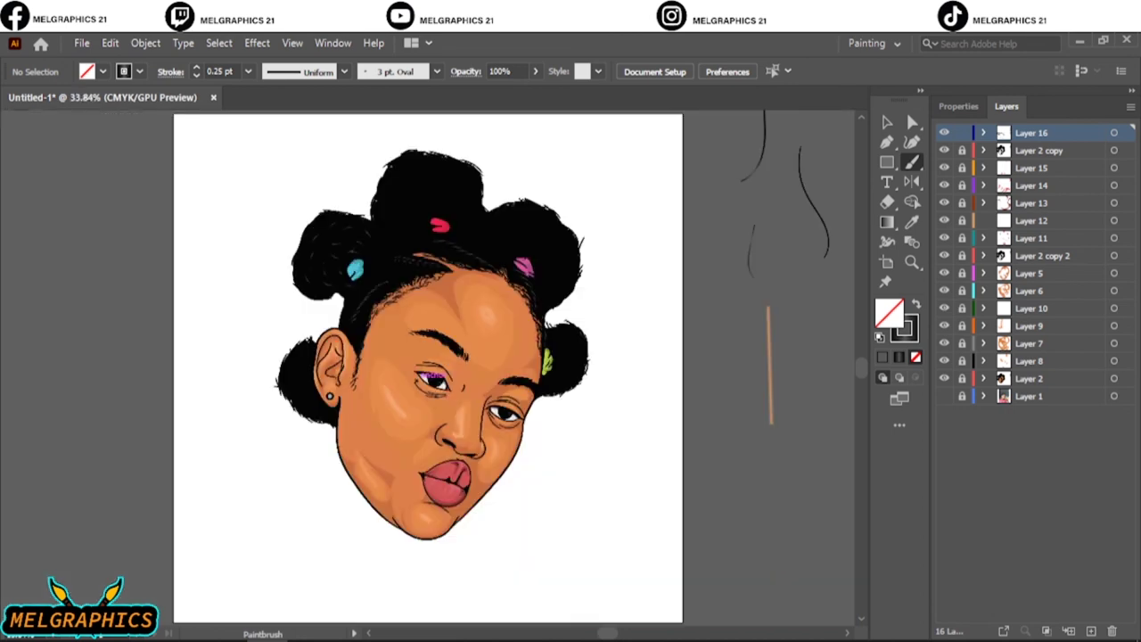
- Paint curled grey strands over the left hair bun
scroll(382, 223, "up", 4)
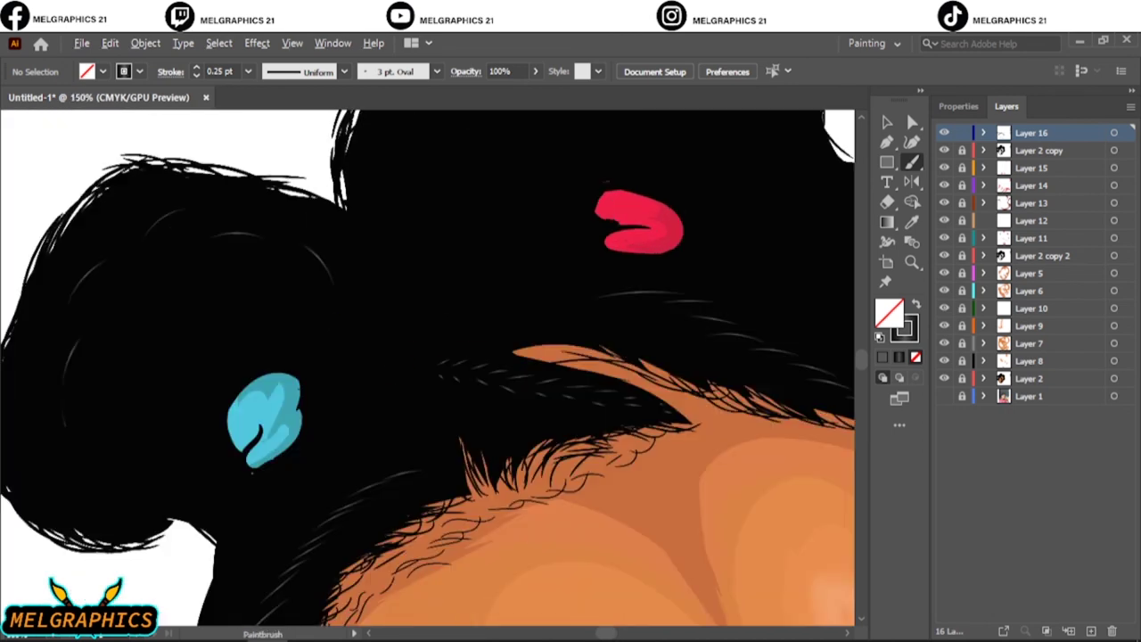
left_click_drag(211, 217, 168, 314)
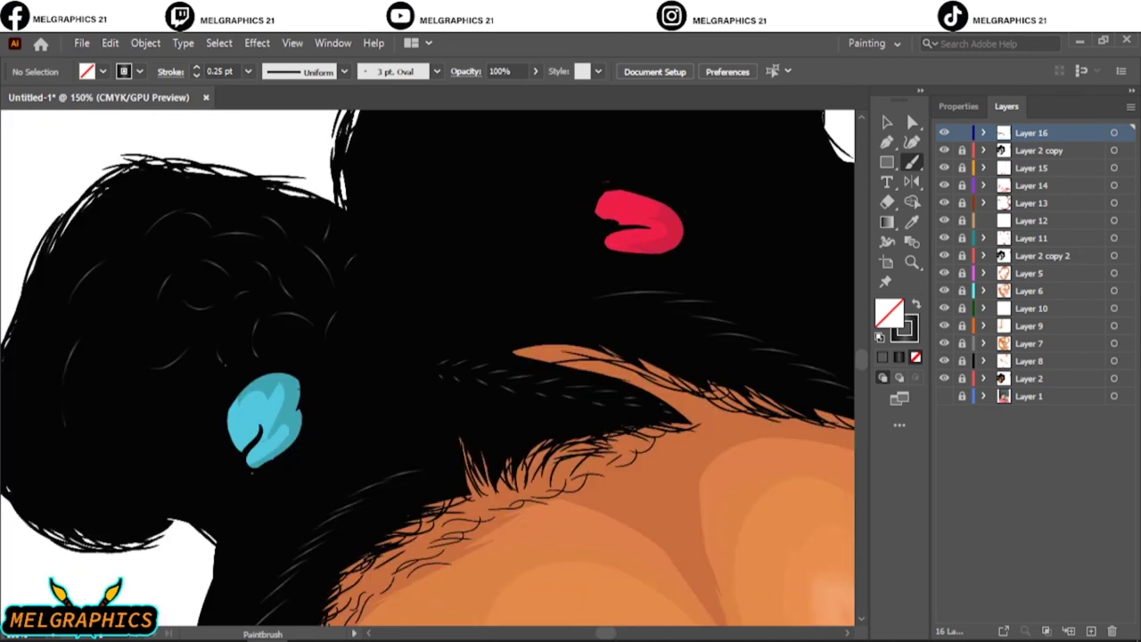
key("ctrl+0")
scroll(461, 152, "up", 2)
scroll(461, 152, "up", 2)
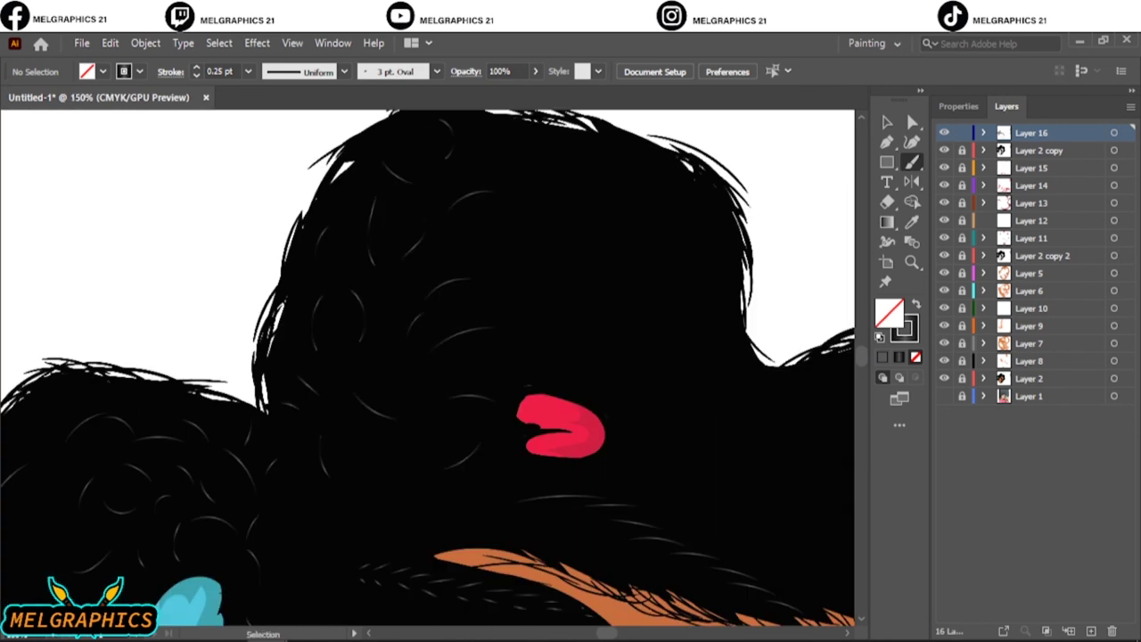
key("ctrl+0")
- Select a strand near the blue clip to inspect it, then deselect it
scroll(447, 179, "up", 5)
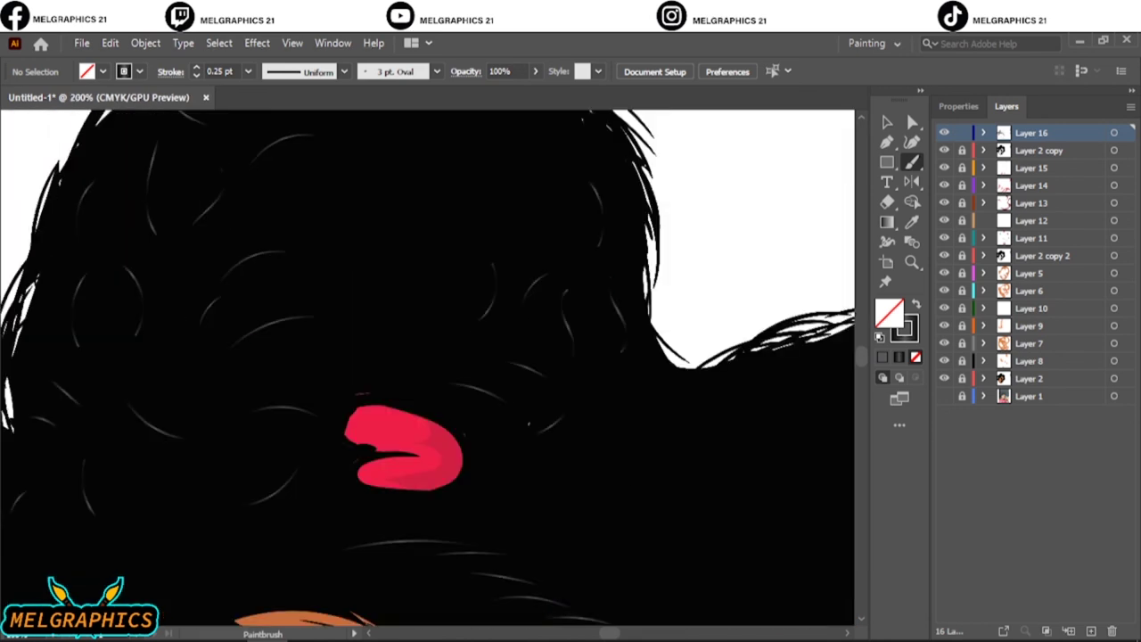
scroll(428, 356, "down", 2)
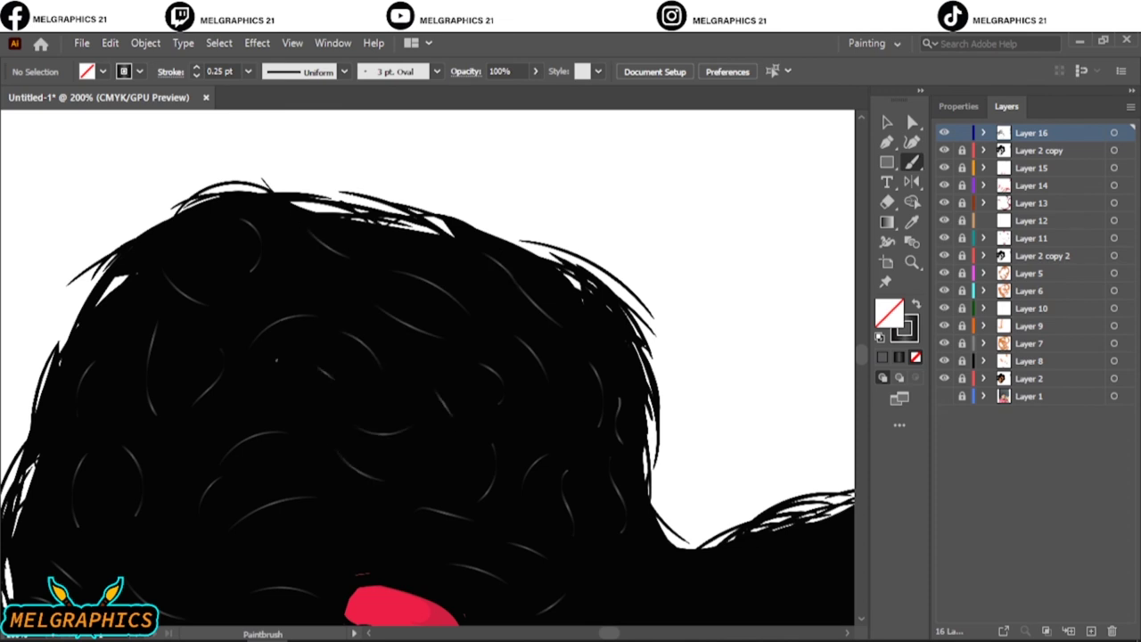
key("ctrl+0")
scroll(355, 269, "up", 2)
scroll(355, 269, "up", 3)
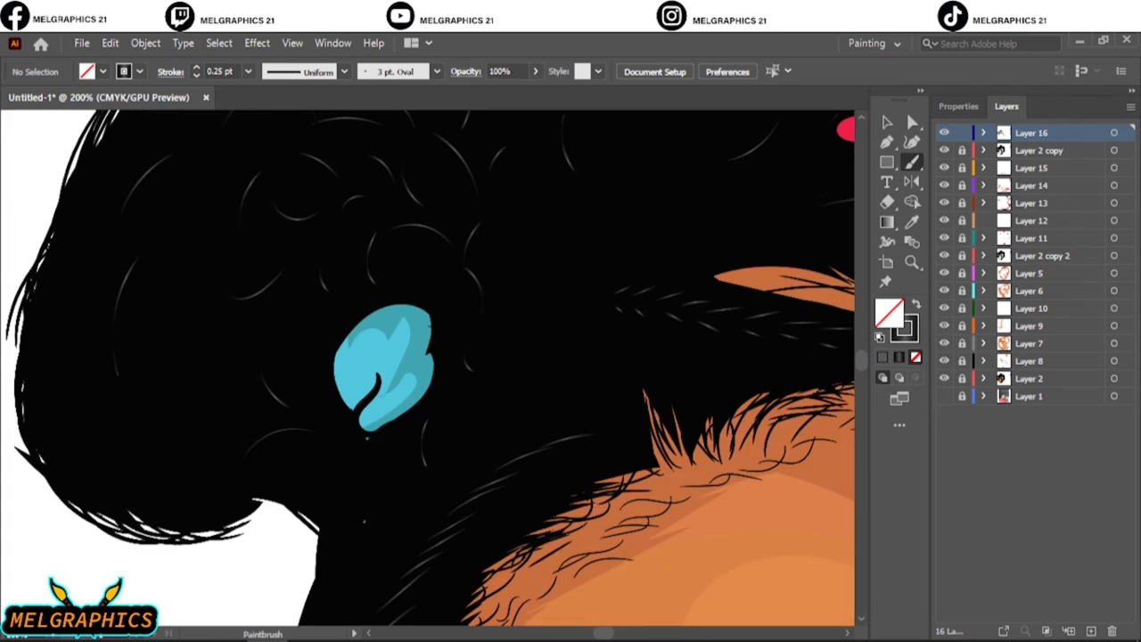
key("ctrl+0")
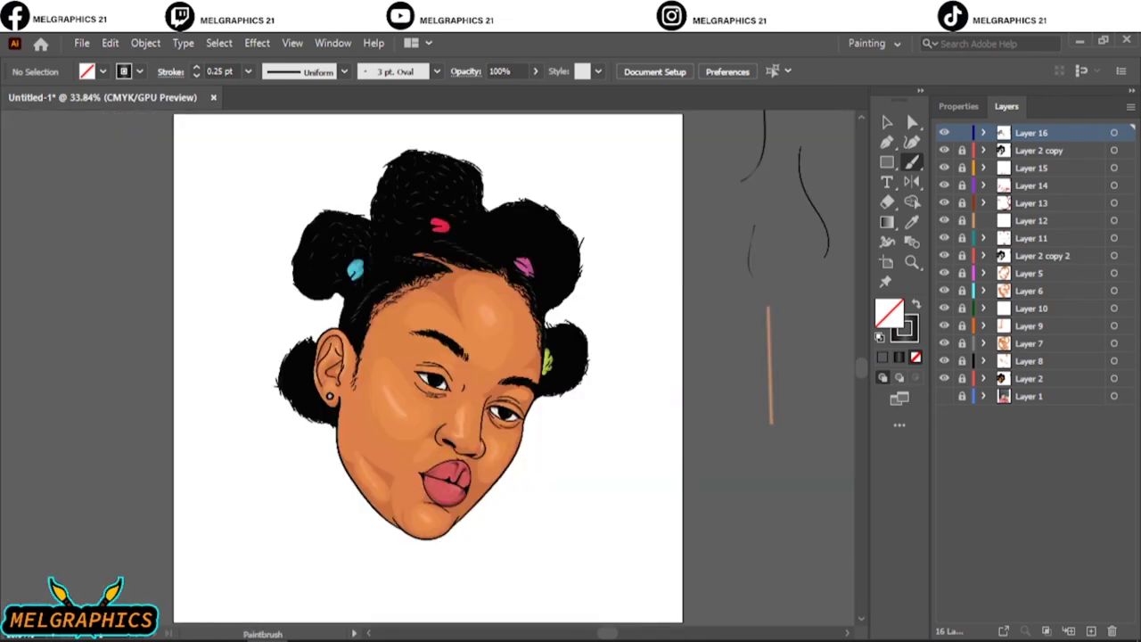
left_click(887, 122)
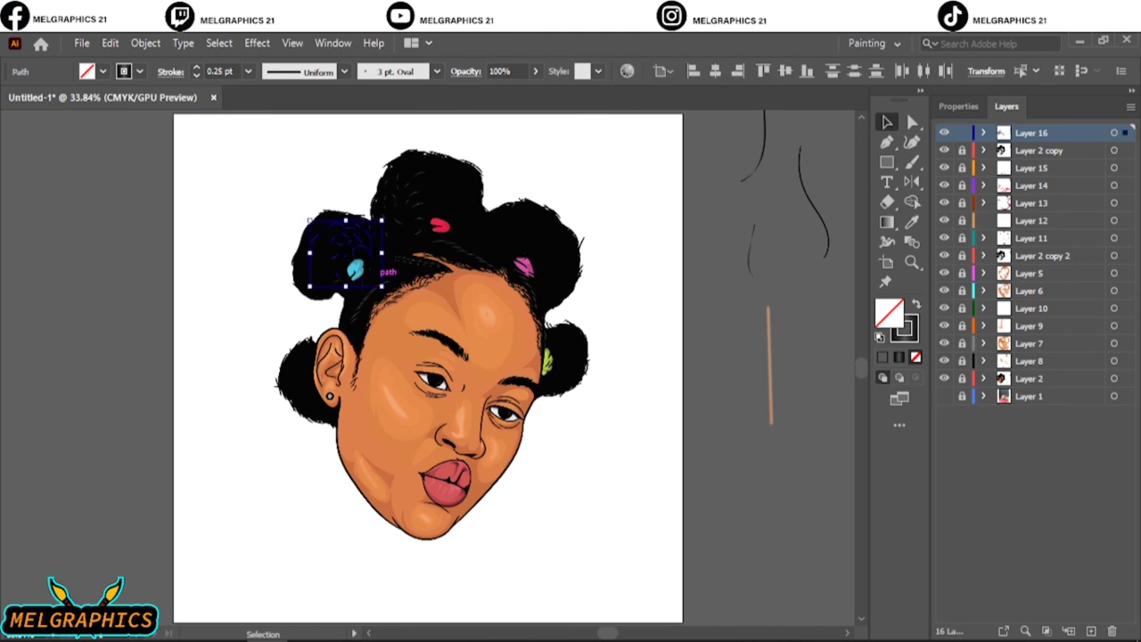
key("ctrl+shift+a")
scroll(393, 419, "up", 5)
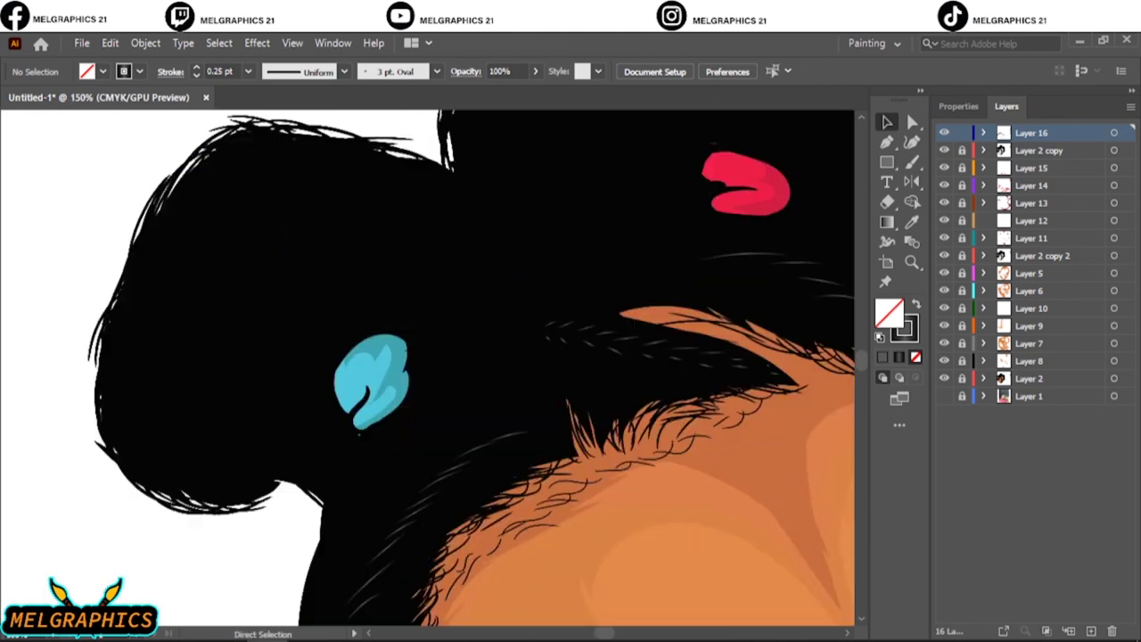
- Add three more short grey strands on the top bun
key("b")
key("ctrl+0")
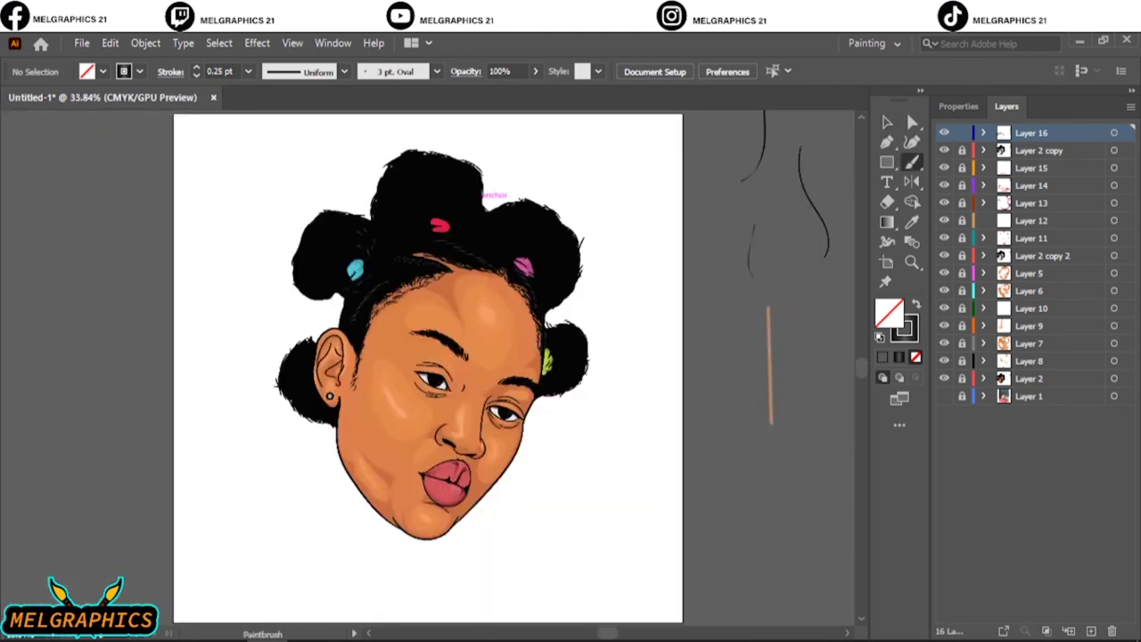
scroll(504, 178, "up", 3)
left_click_drag(357, 259, 348, 285)
left_click_drag(387, 264, 383, 284)
left_click_drag(374, 227, 368, 246)
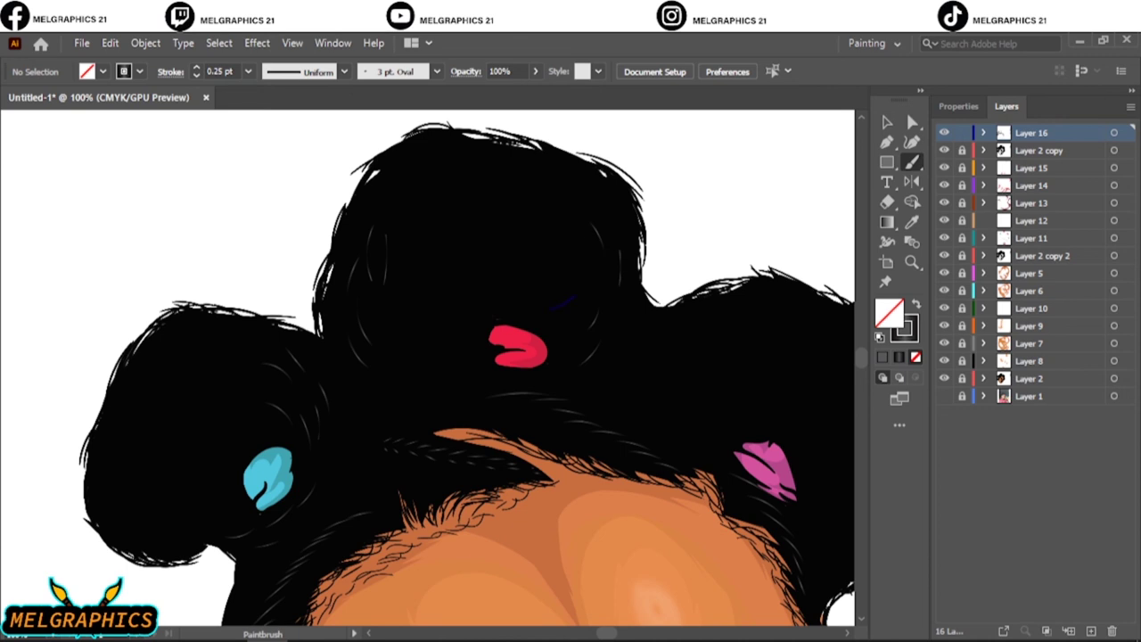
key("ctrl+0")
scroll(428, 356, "up", 3)
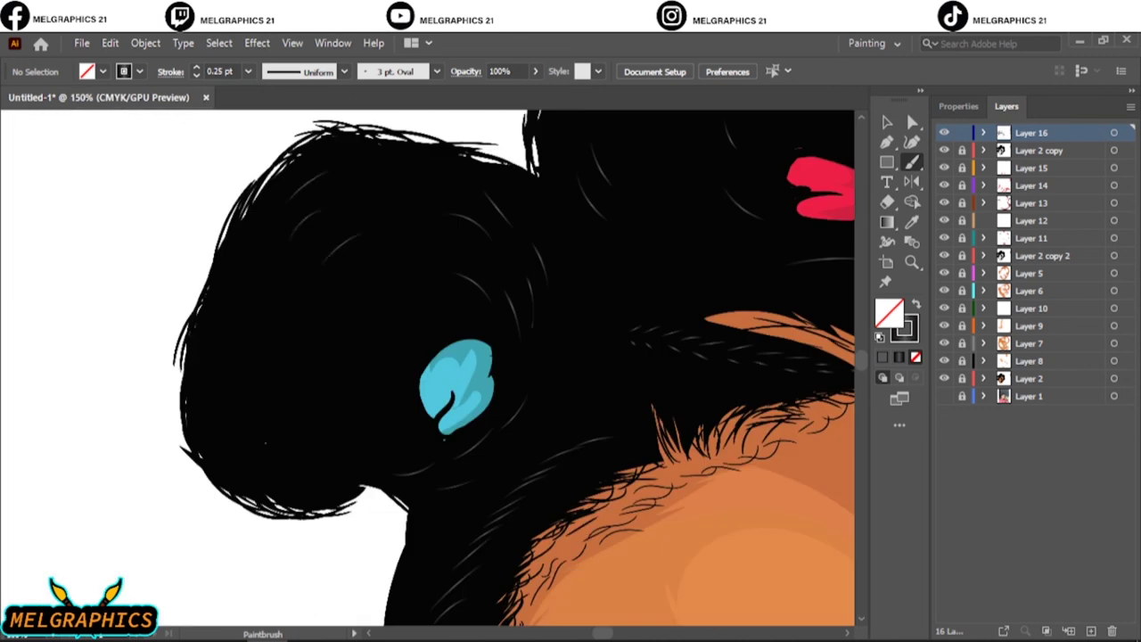
scroll(427, 356, "down", 2)
- Zoom in and out to review the new hair strands across the portrait
key("ctrl+1")
key("ctrl+0")
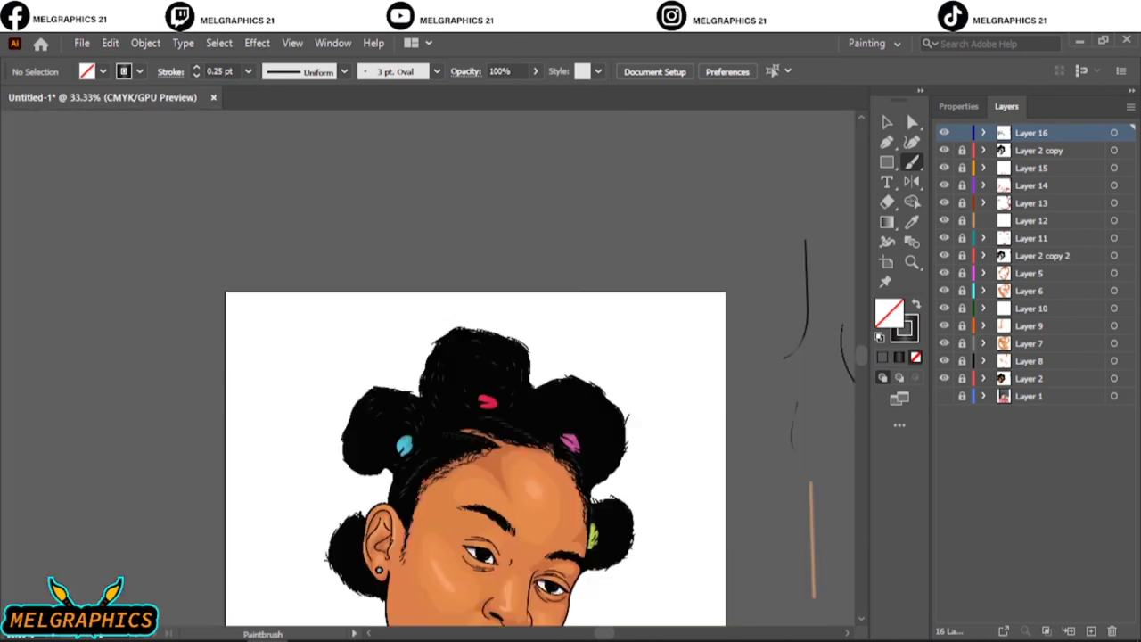
scroll(547, 222, "up", 5)
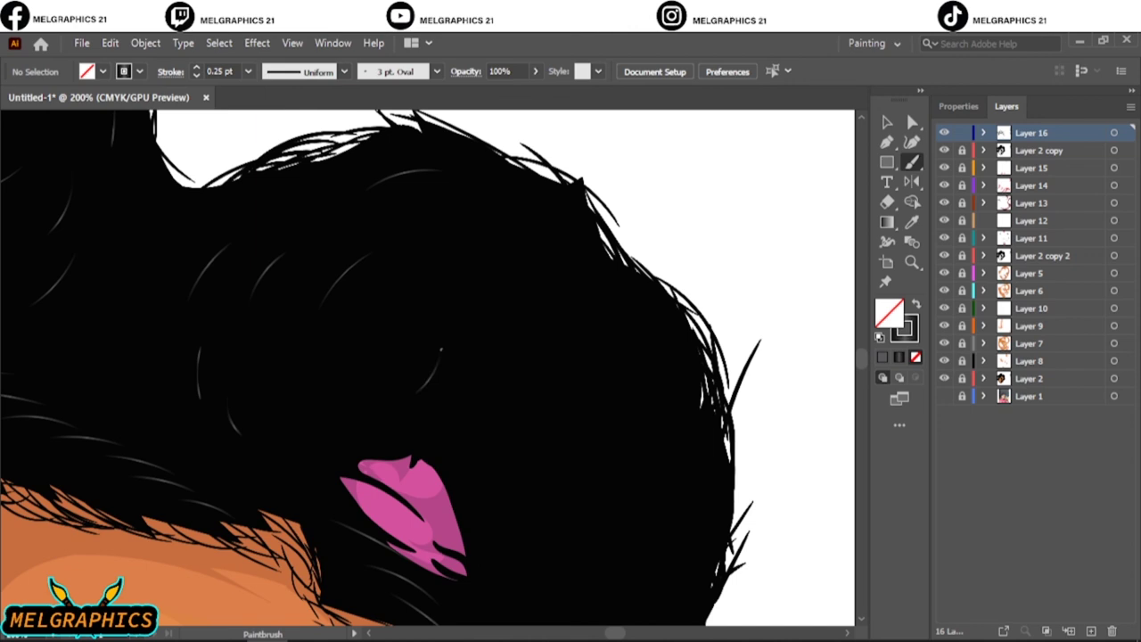
scroll(643, 388, "down", 3)
key("ctrl+0")
scroll(429, 431, "up", 5)
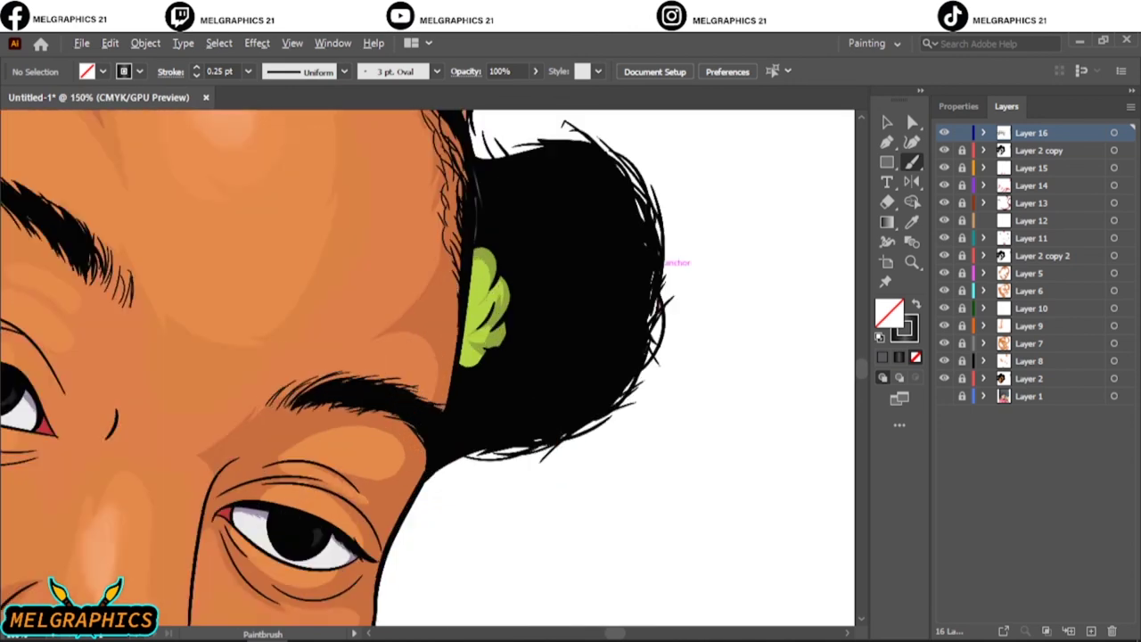
scroll(429, 431, "up", 1)
scroll(598, 388, "up", 3)
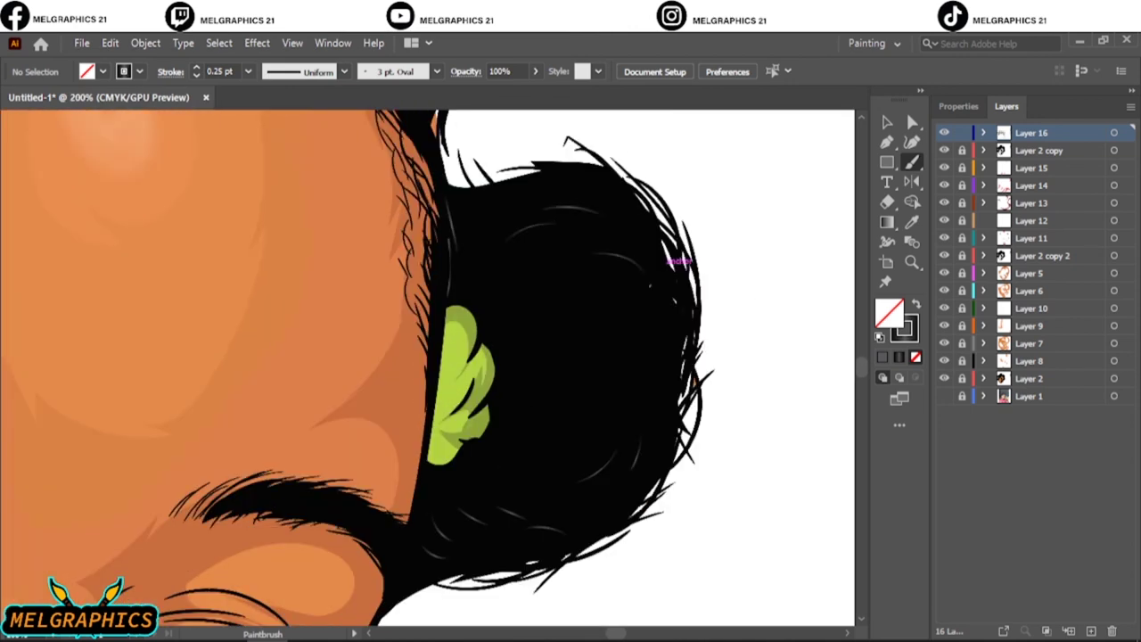
key("ctrl+0")
scroll(232, 397, "up", 3)
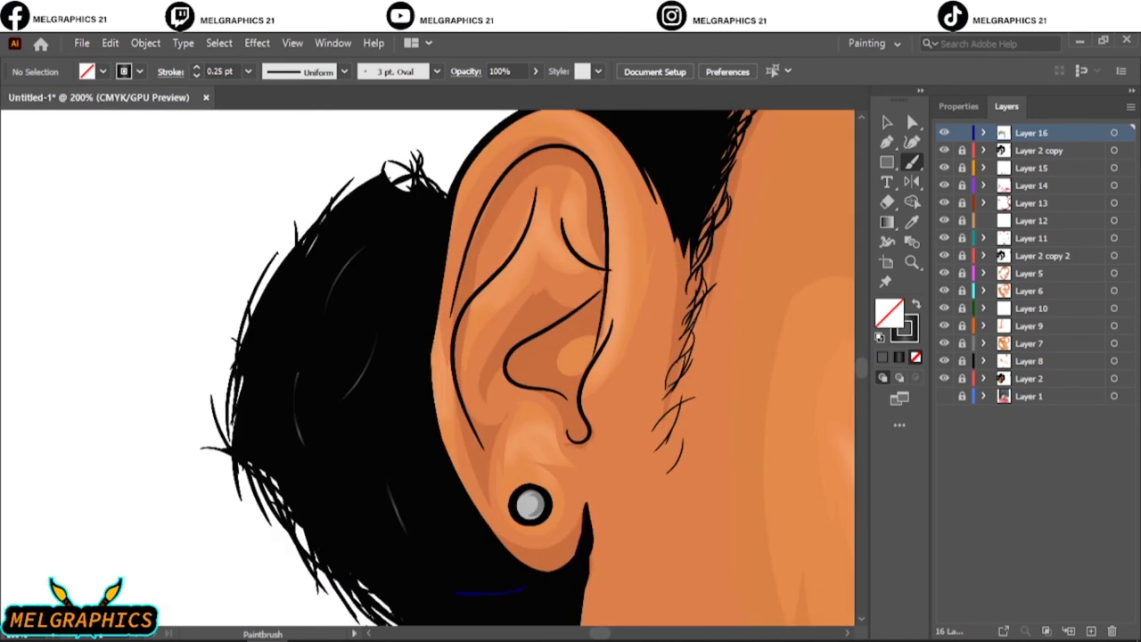
key("ctrl+0")
- Add Layer 17 for eye highlights with white fill and the 5 pt Round brush
key("ctrl+l")
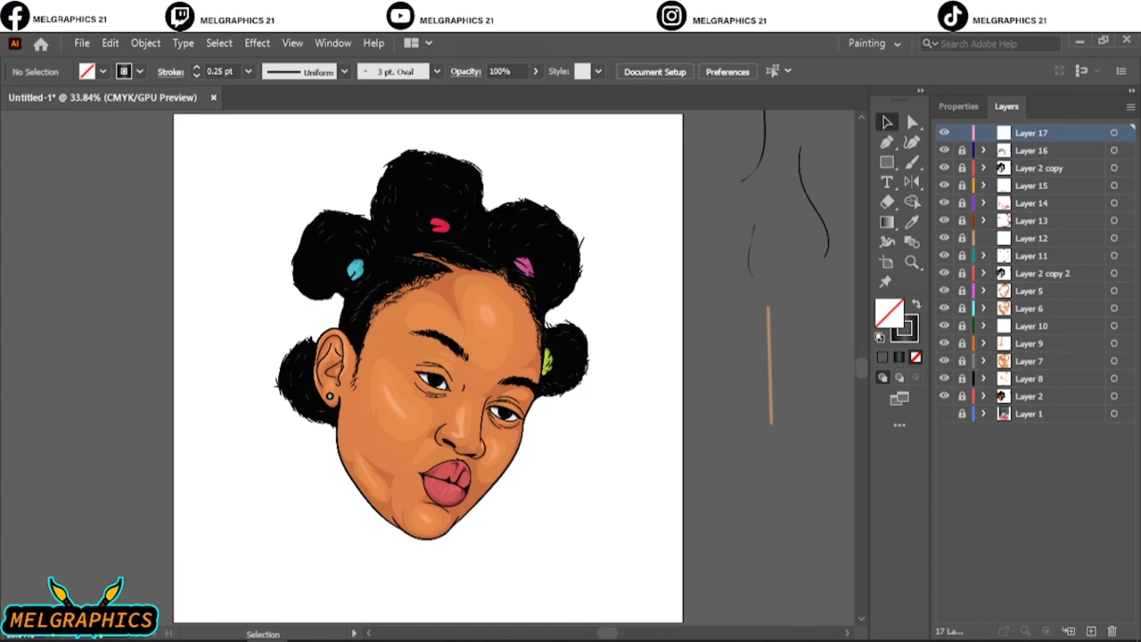
key("i")
left_click(439, 382)
scroll(442, 381, "up", 5)
scroll(443, 397, "up", 5)
key("b")
left_click(436, 72)
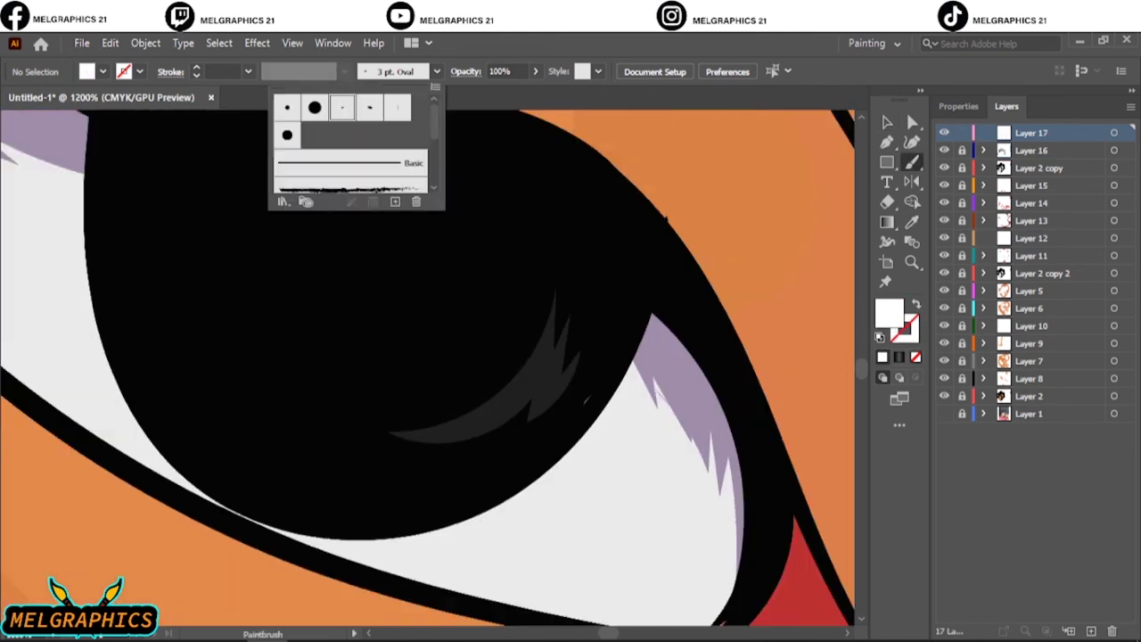
left_click(311, 107)
scroll(477, 247, "down", 6)
key("ctrl+0")
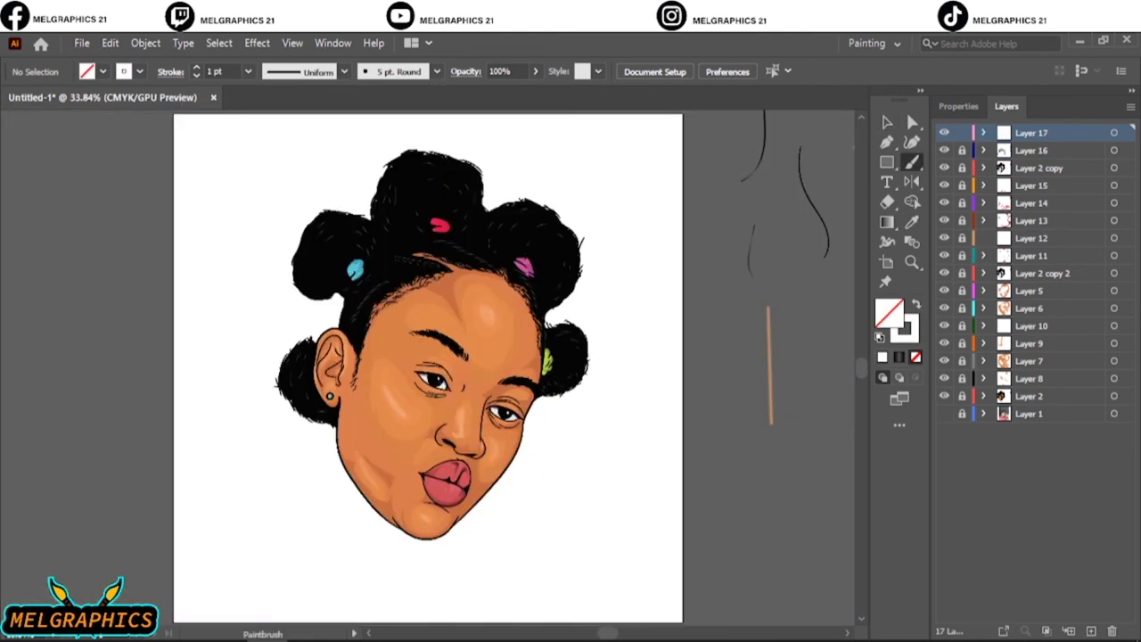